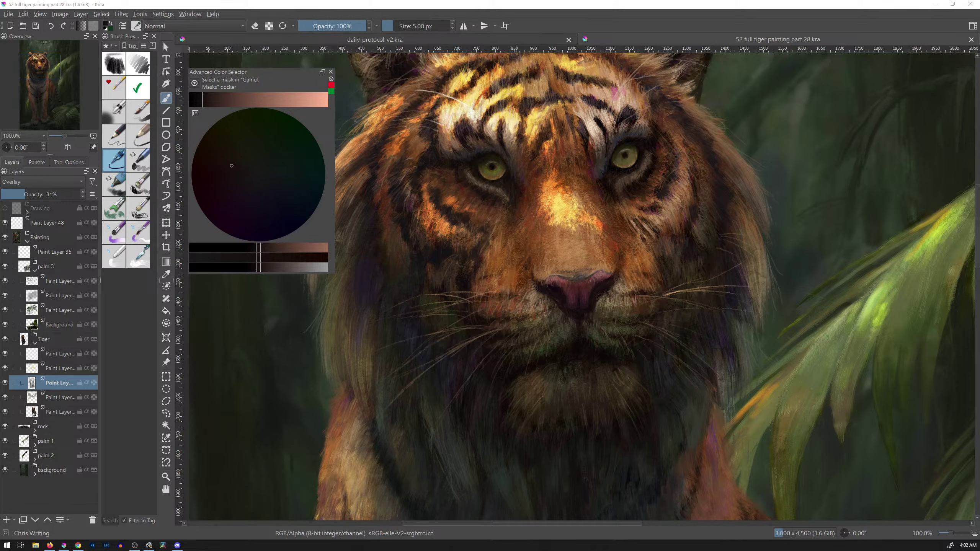
# Step: Bring the whole tiger painting into view, choose the 15% opacity brush preset and collapse the Tiger layer group
pyautogui.click(707, 39)
pyautogui.press('2')
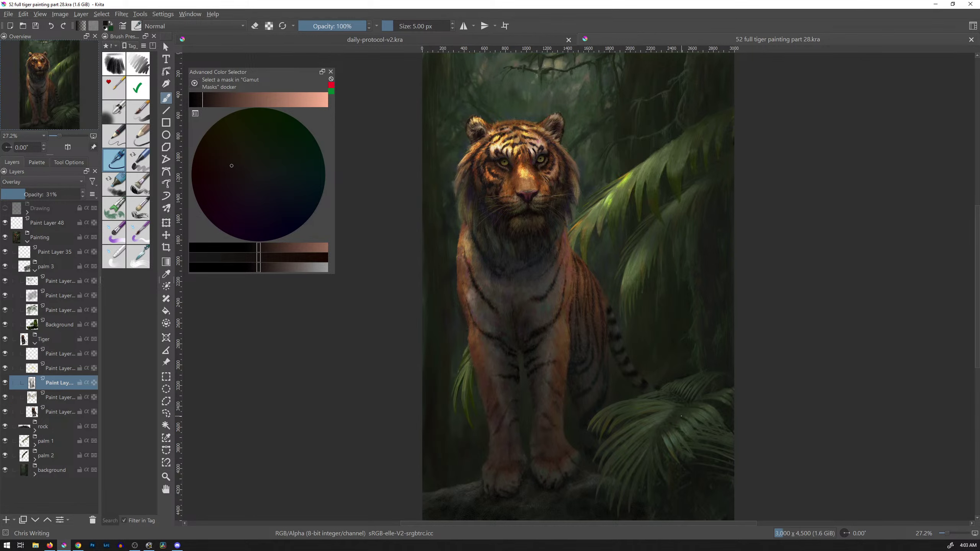
pyautogui.click(149, 145)
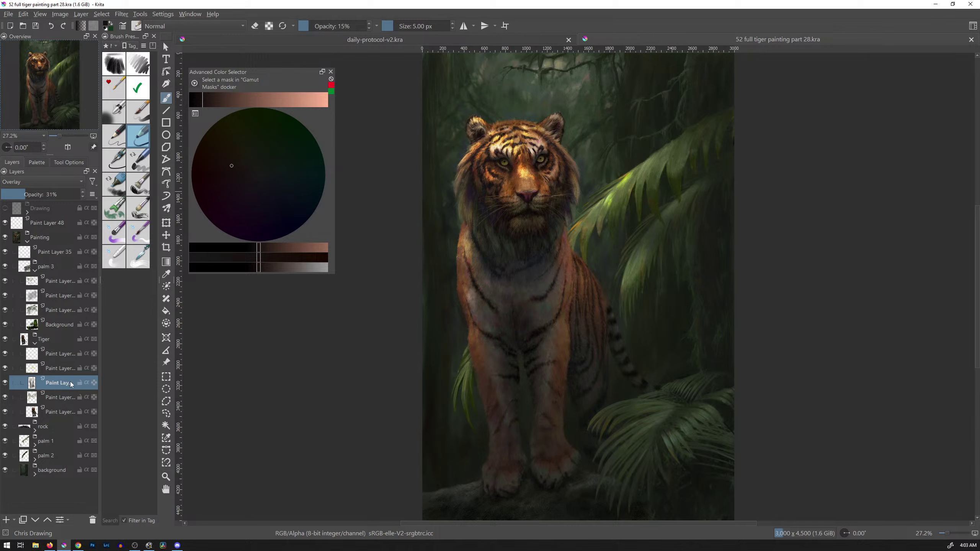
pyautogui.click(36, 343)
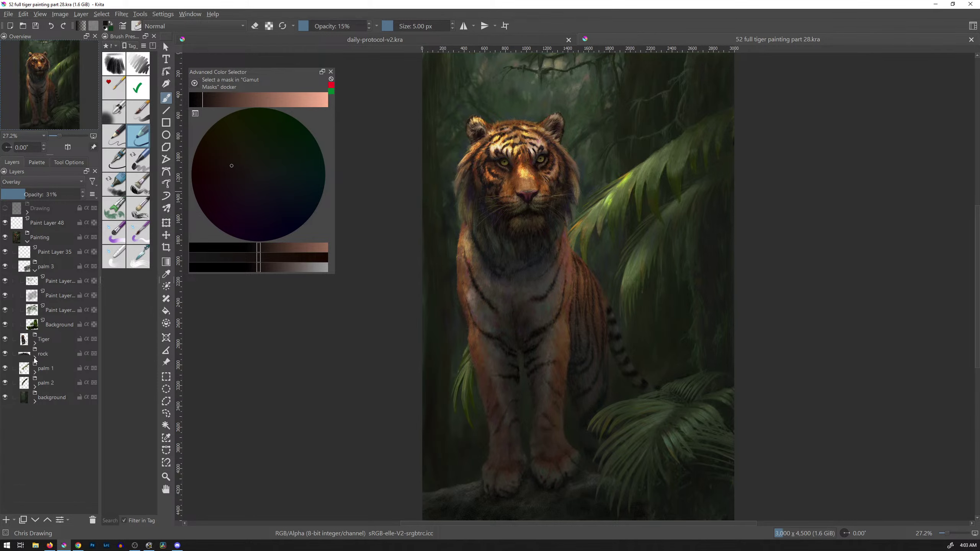
pyautogui.click(34, 358)
pyautogui.click(34, 359)
# Step: Delete Paint Layer 48 above the Painting group
pyautogui.click(54, 281)
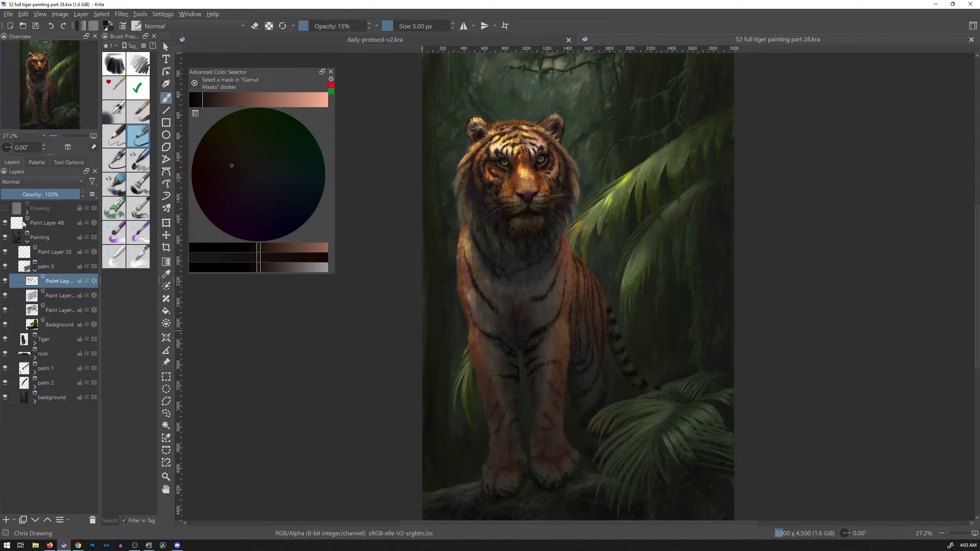
pyautogui.moveTo(18, 226)
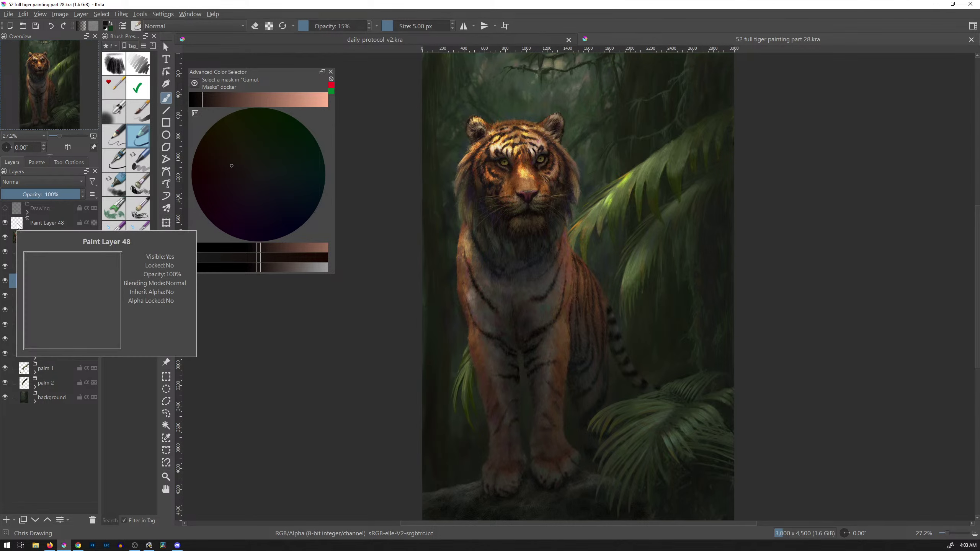
pyautogui.click(47, 222)
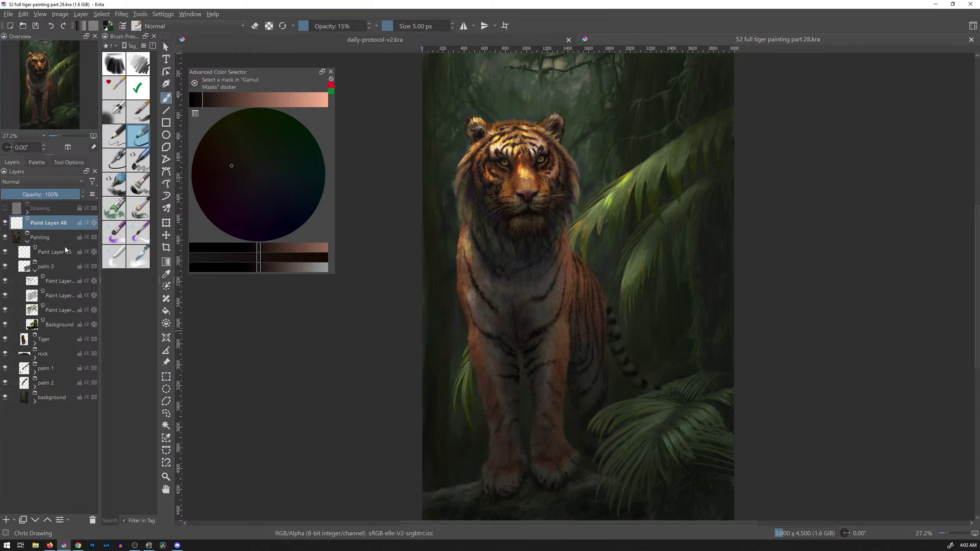
pyautogui.moveTo(65, 248)
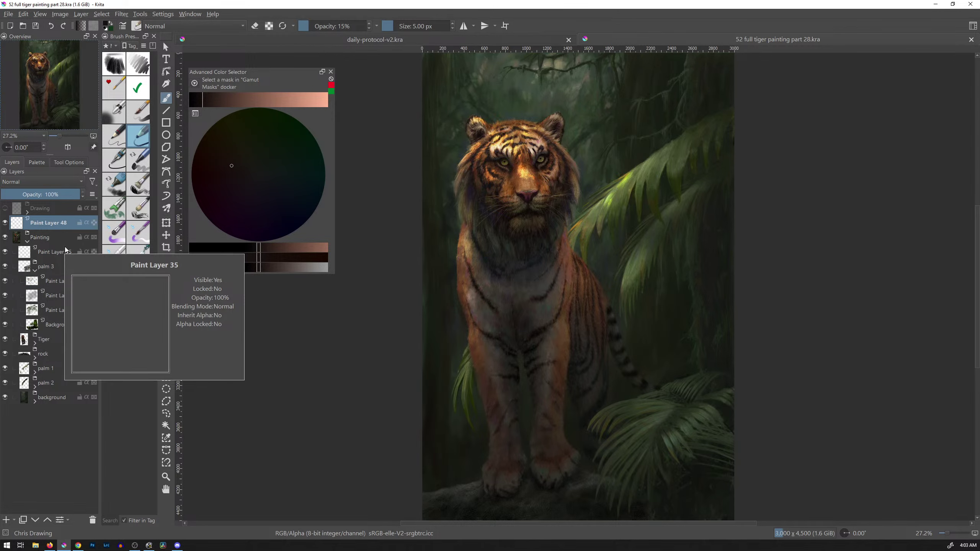
pyautogui.hotkey('shift', 'Delete')
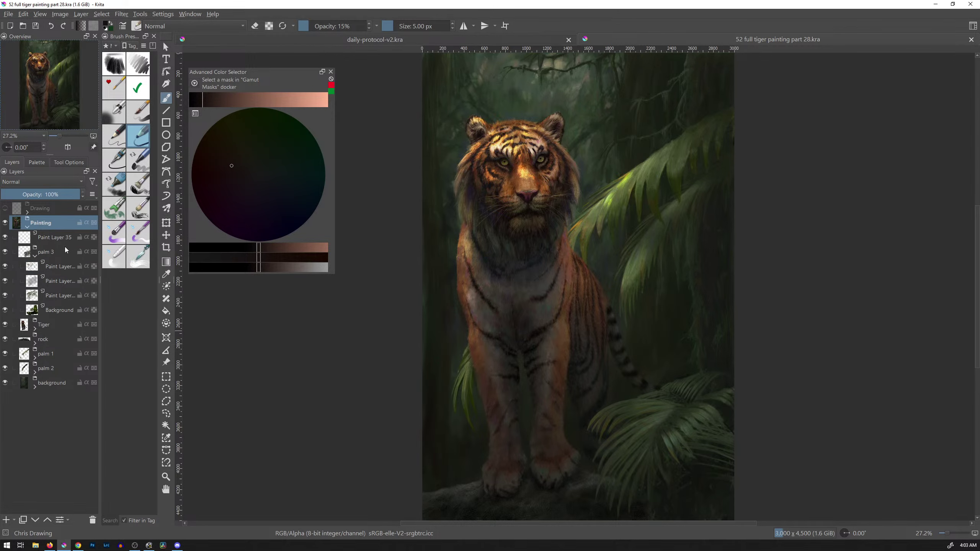
# Step: Check the layers inside the Drawing group and delete the whole group
pyautogui.click(5, 209)
pyautogui.click(27, 213)
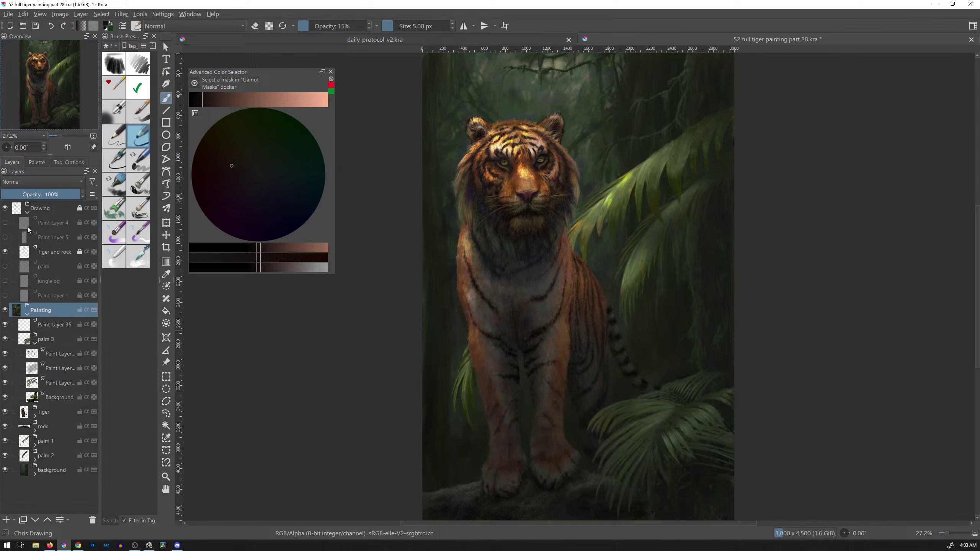
pyautogui.moveTo(26, 254)
pyautogui.click(28, 213)
pyautogui.click(28, 213)
pyautogui.click(28, 213)
pyautogui.click(42, 210)
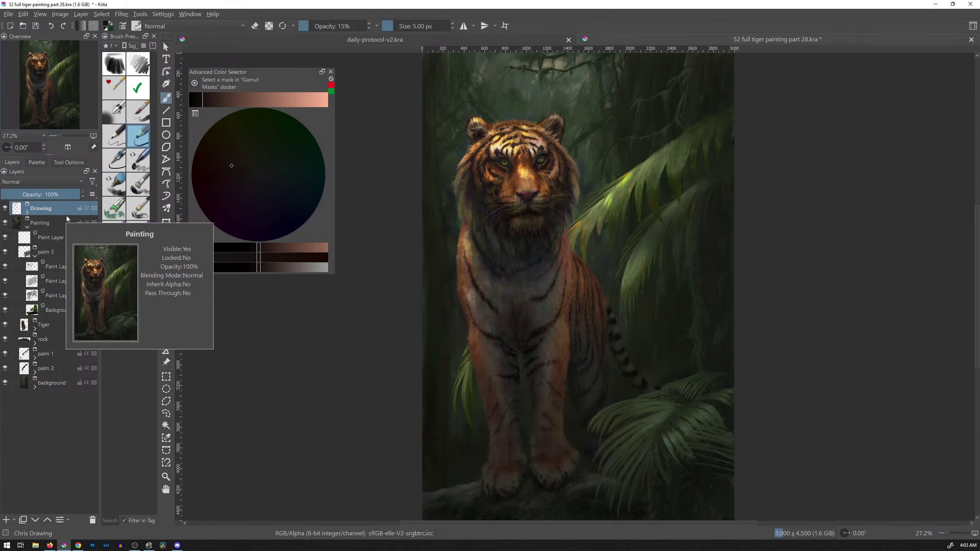
pyautogui.hotkey('shift', 'Delete')
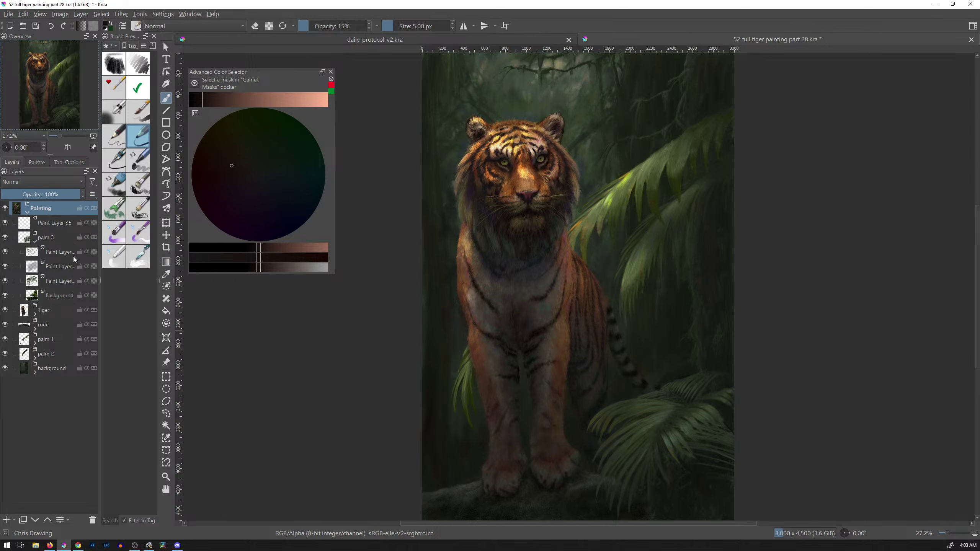
# Step: Delete Paint Layer 35 from the Painting group
pyautogui.click(25, 224)
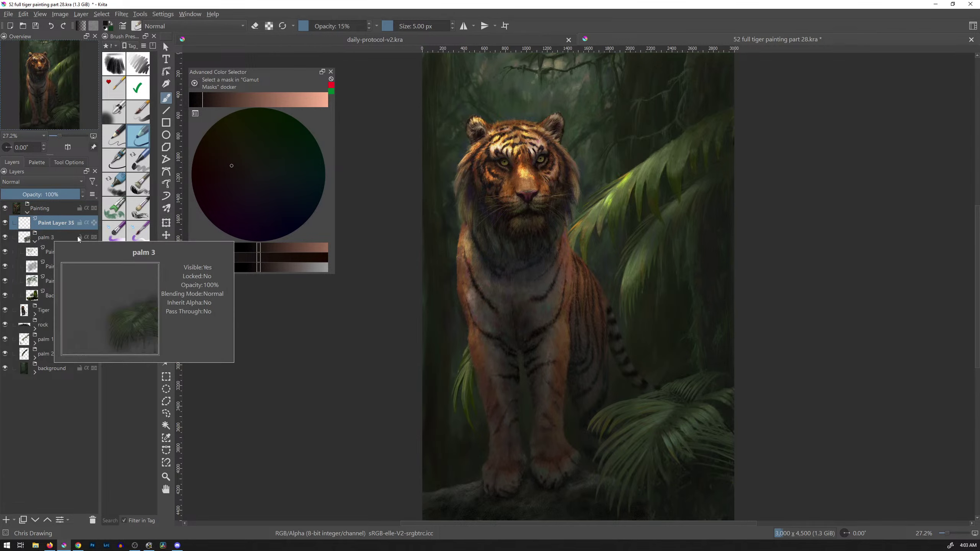
pyautogui.hotkey('shift', 'Delete')
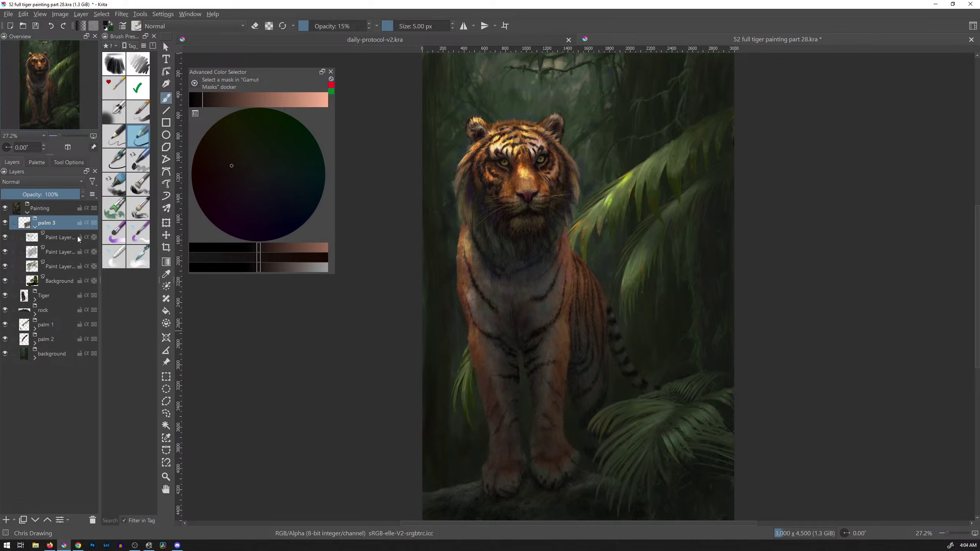
# Step: Select the top paint layer in the palm 3 group and save the painting
pyautogui.click(35, 358)
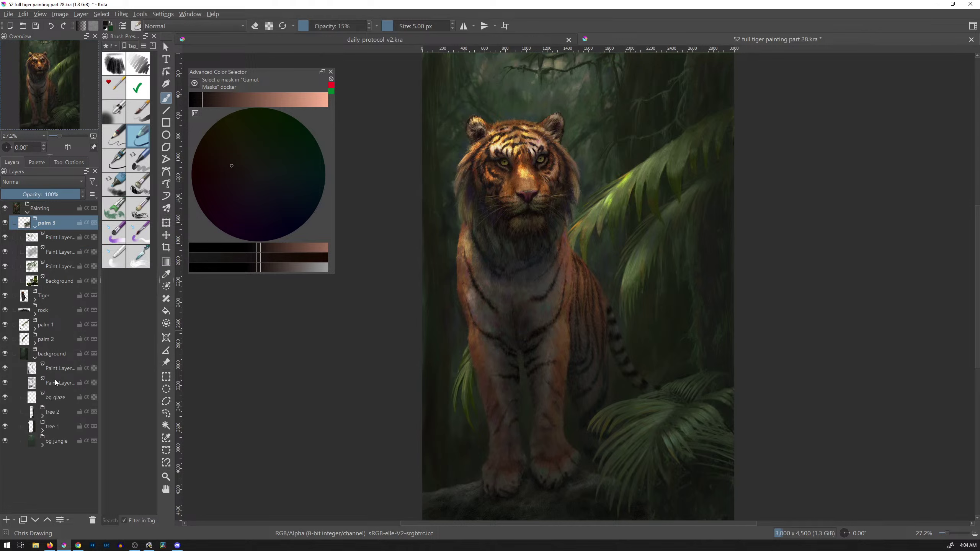
pyautogui.click(35, 358)
pyautogui.press('pagedown')
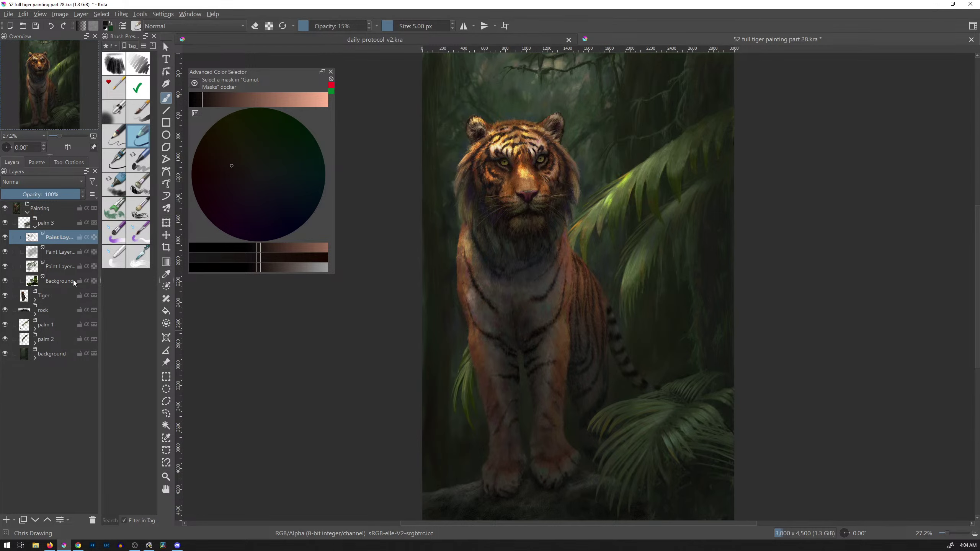
pyautogui.hotkey('ctrl', 's')
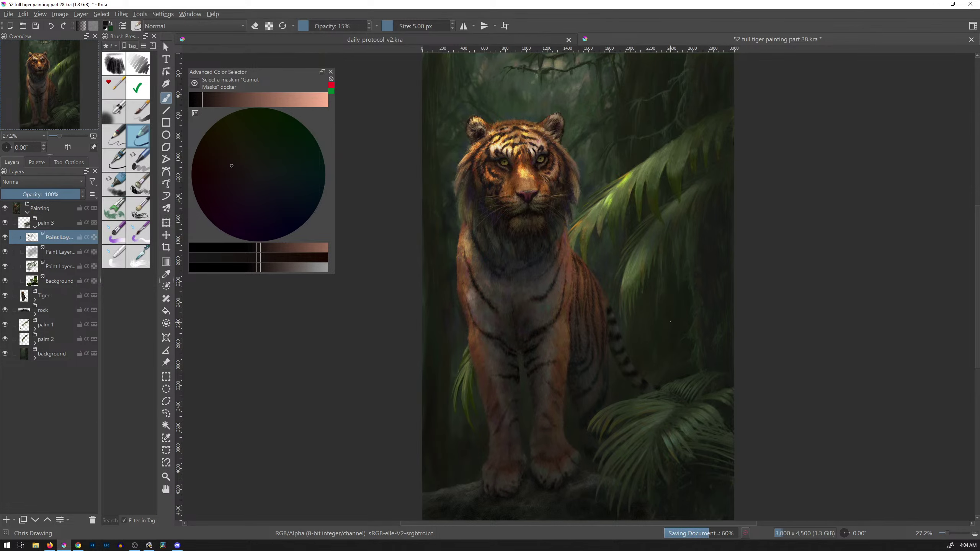
# Step: Examine the palm fern near the tiger's tail at 100% zoom and compare it with the overall composition
pyautogui.press('1')
pyautogui.moveTo(725, 402); pyautogui.dragTo(579, 127)
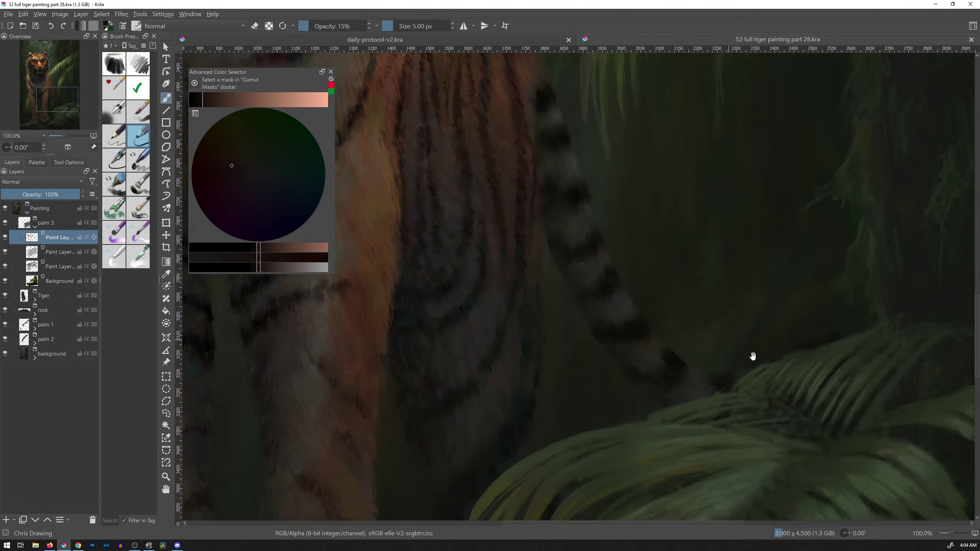
pyautogui.moveTo(753, 356); pyautogui.dragTo(626, 101)
pyautogui.moveTo(696, 328); pyautogui.dragTo(715, 276)
pyautogui.moveTo(696, 207); pyautogui.dragTo(717, 254)
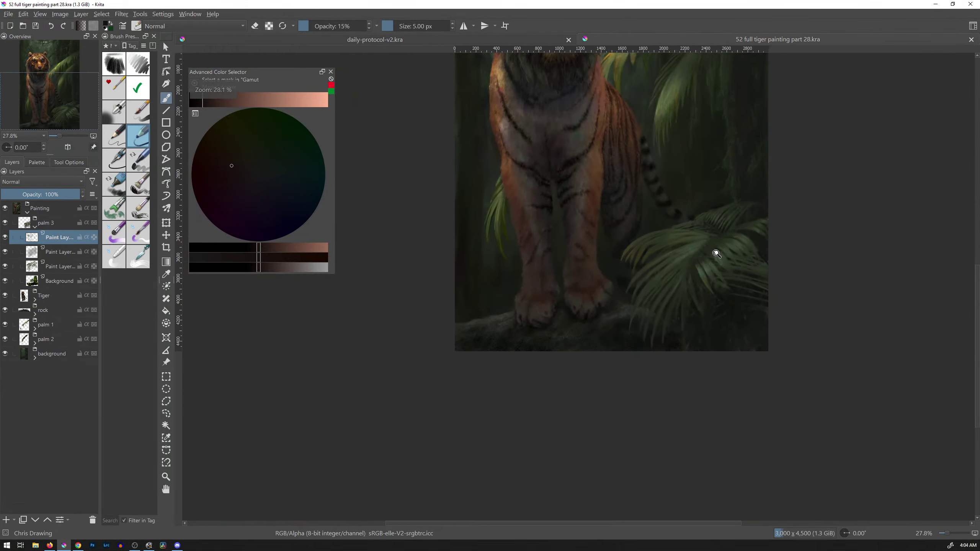
pyautogui.moveTo(720, 182); pyautogui.dragTo(639, 324)
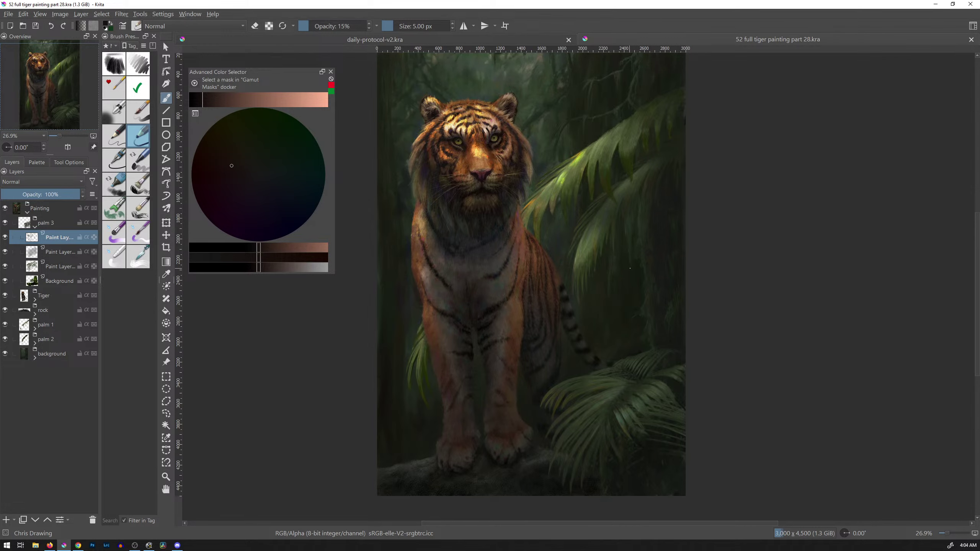
pyautogui.press('1')
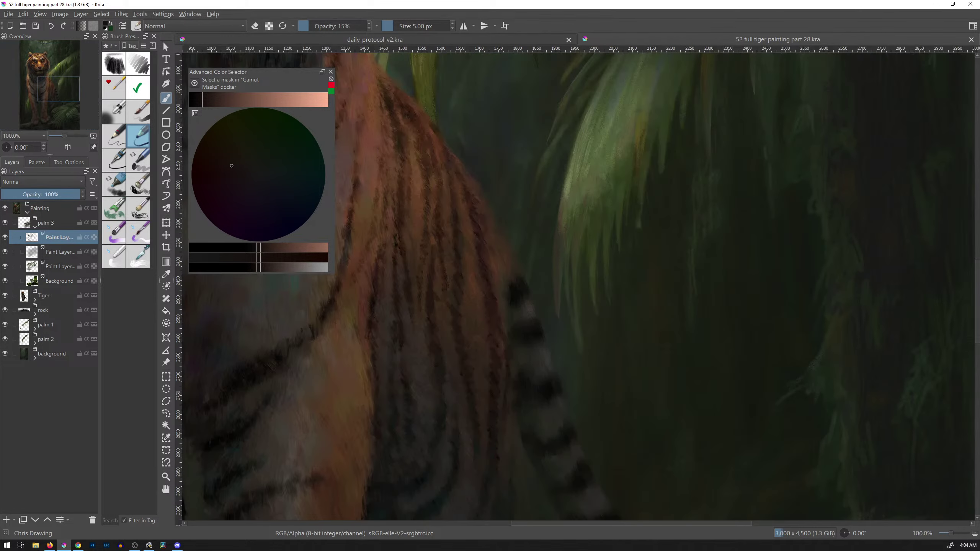
# Step: Open the reference photo Jungle-Trekking-Sumatra-Tiger-Trek-Bukit-Lintang.jpg from the Art - Tiger Painting folder and inspect its palm fronds up close
pyautogui.hotkey('ctrl', 'o')
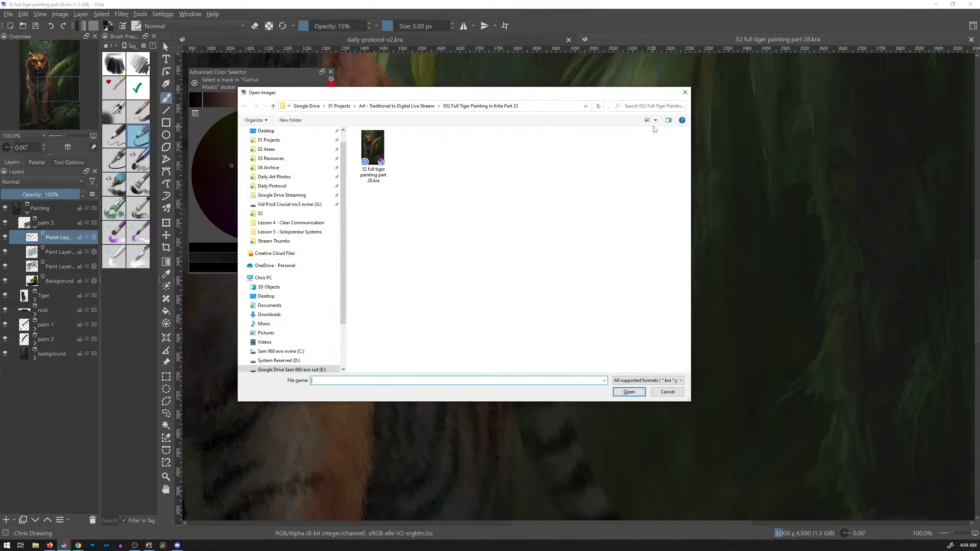
pyautogui.click(284, 140)
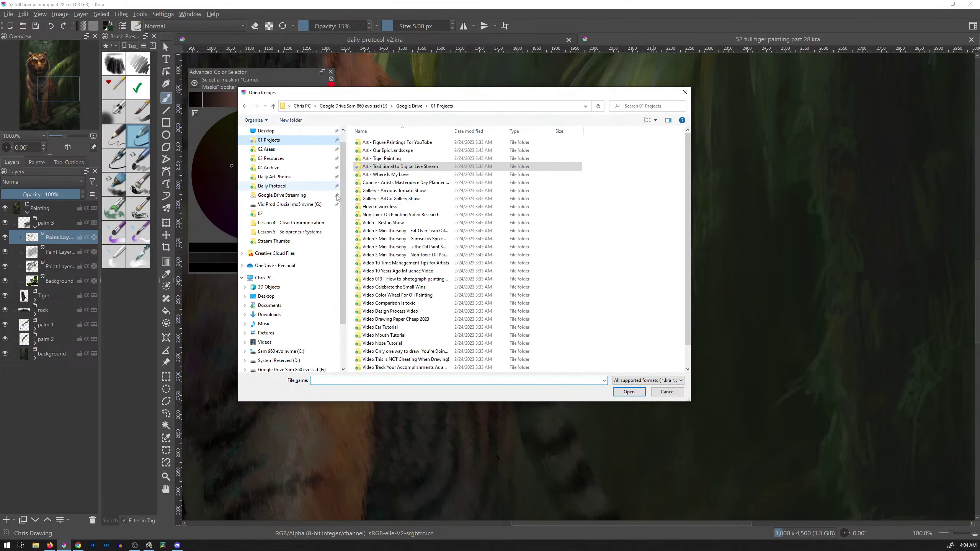
pyautogui.click(409, 160)
pyautogui.doubleClick(410, 159)
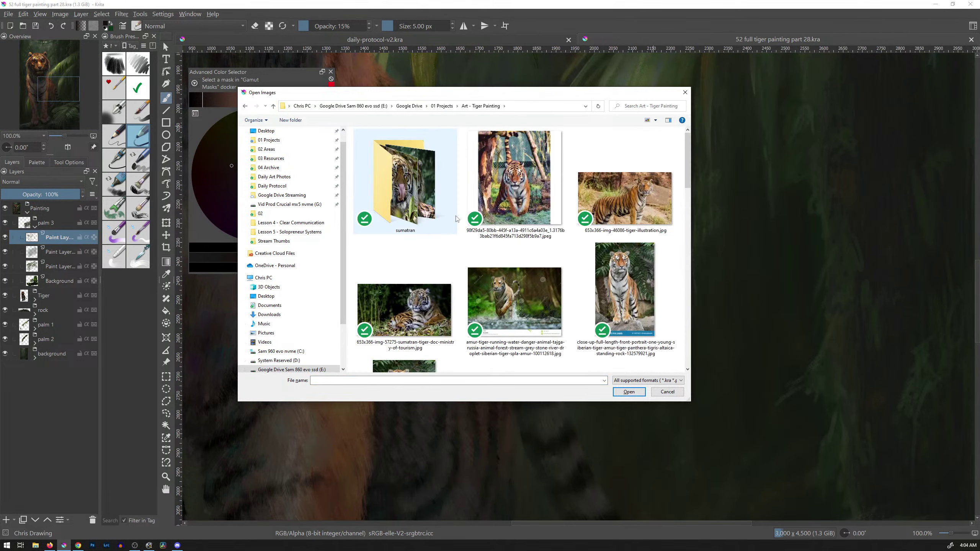
pyautogui.moveTo(688, 166); pyautogui.dragTo(688, 256)
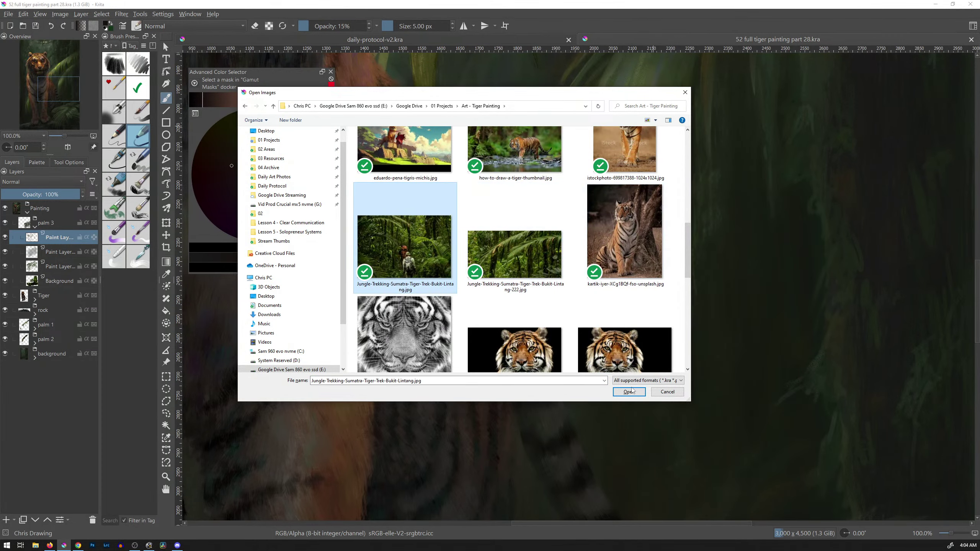
pyautogui.click(630, 392)
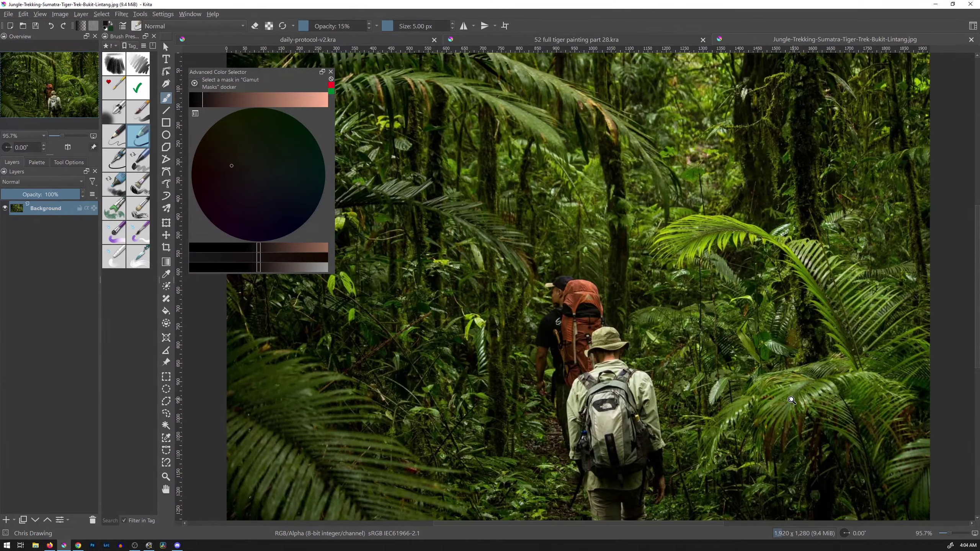
pyautogui.moveTo(790, 403)
pyautogui.mouseDown()
pyautogui.moveTo(832, 349)
pyautogui.moveTo(689, 267)
pyautogui.mouseUp()
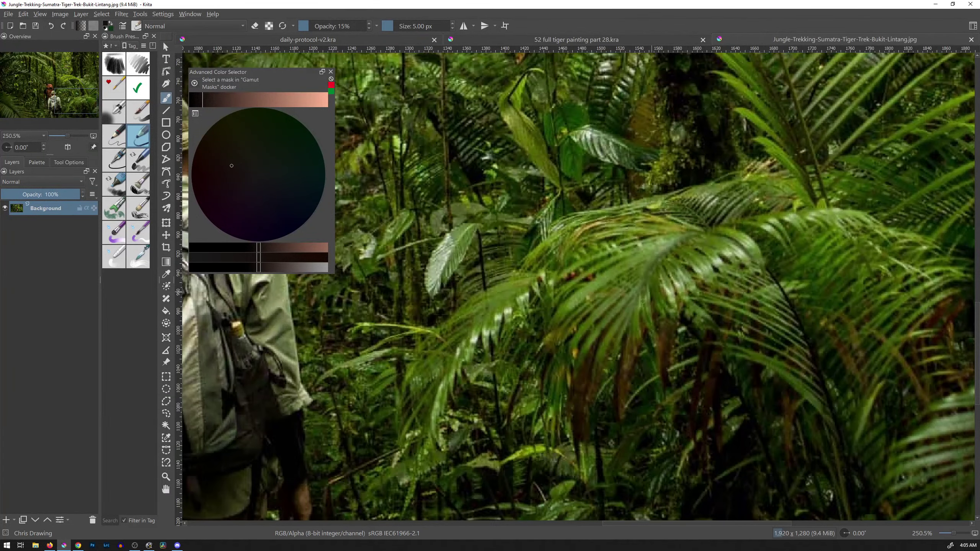
# Step: Return to the tiger painting and select the Background layer in the palm 3 group, toggling its visibility to check its contents
pyautogui.click(614, 40)
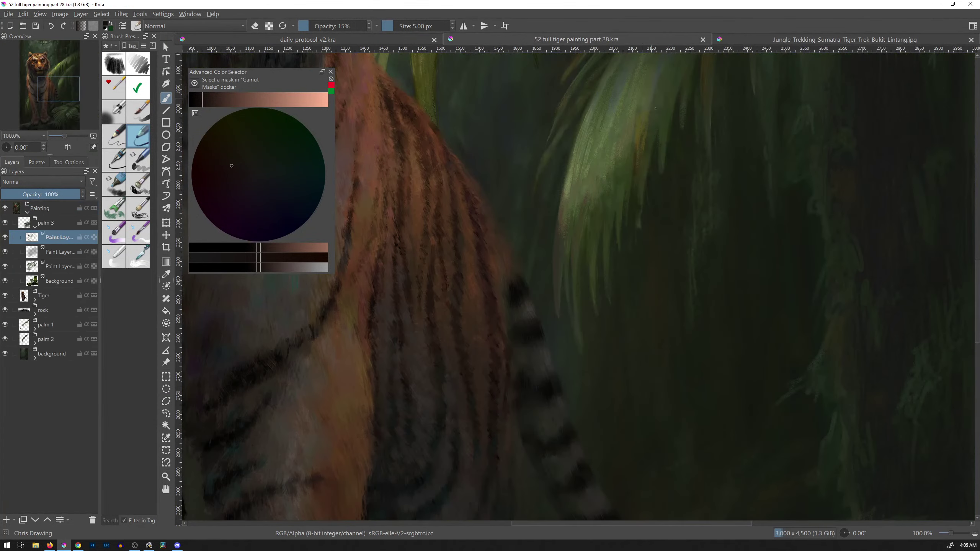
pyautogui.moveTo(698, 350)
pyautogui.mouseDown()
pyautogui.moveTo(652, 159)
pyautogui.moveTo(710, 287)
pyautogui.moveTo(674, 94)
pyautogui.mouseUp()
pyautogui.moveTo(712, 273); pyautogui.dragTo(717, 246)
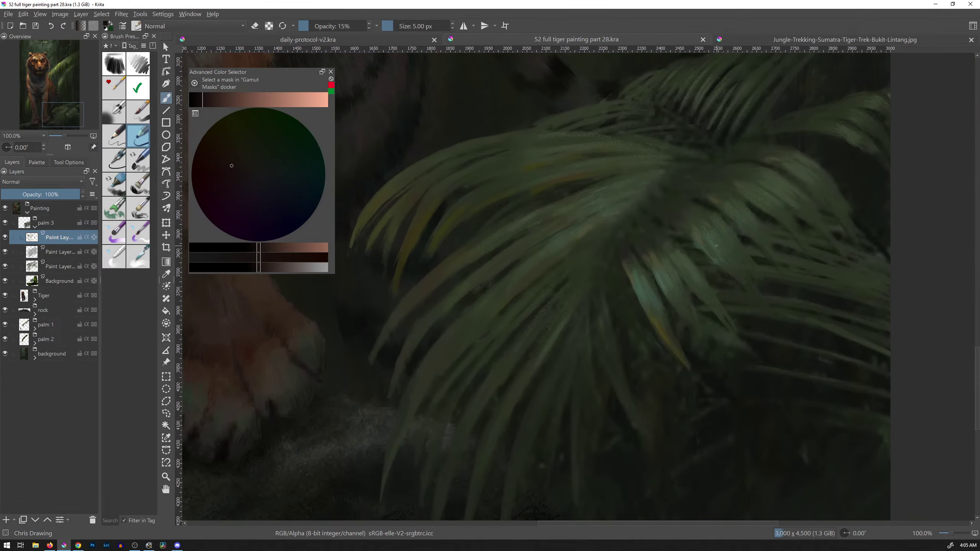
pyautogui.click(63, 282)
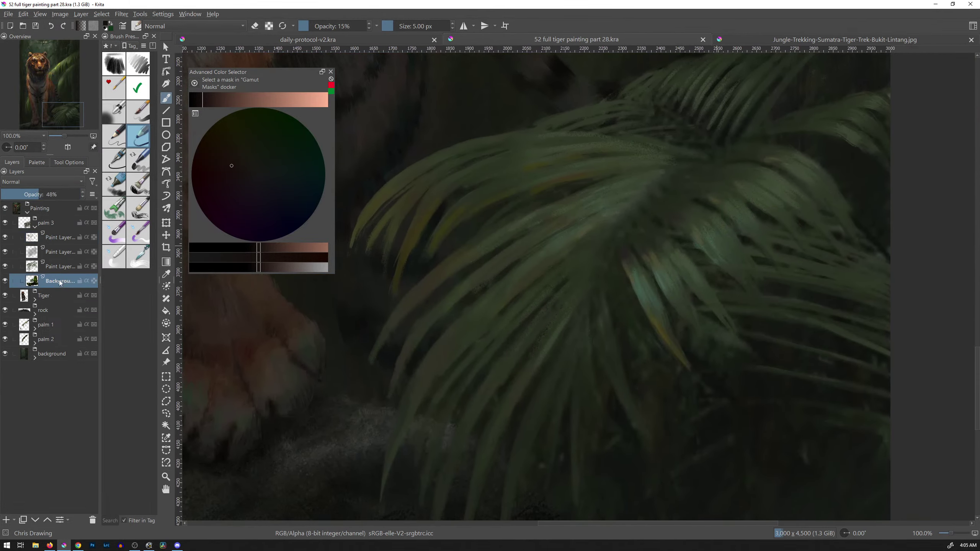
pyautogui.click(4, 283)
pyautogui.click(4, 283)
pyautogui.click(4, 283)
pyautogui.click(5, 286)
pyautogui.click(6, 287)
pyautogui.click(7, 288)
# Step: Sample a muted brown from the tiger and paint soft strokes beneath the fern with a 42.26 px brush
pyautogui.moveTo(713, 372); pyautogui.dragTo(712, 396)
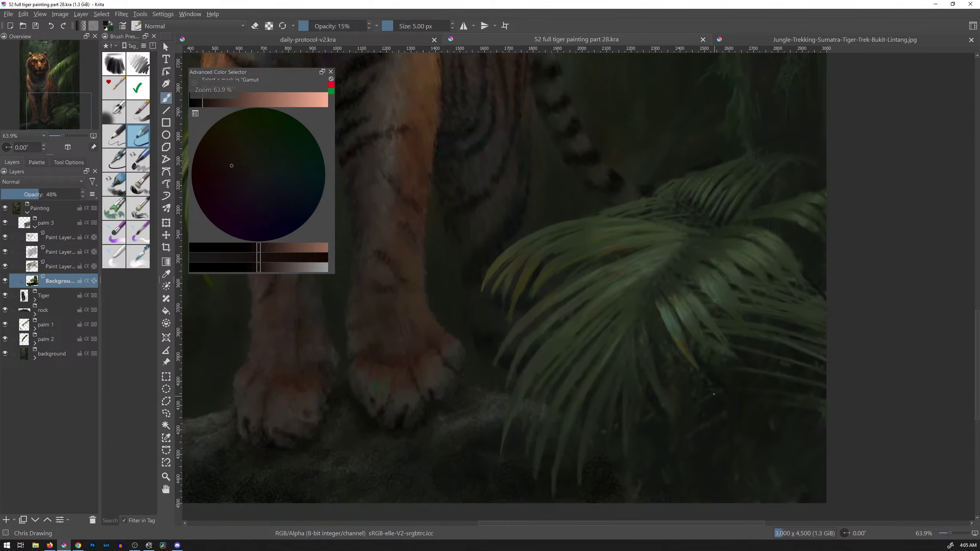
pyautogui.keyDown('ctrl'); pyautogui.click(509, 87); pyautogui.keyUp('ctrl')
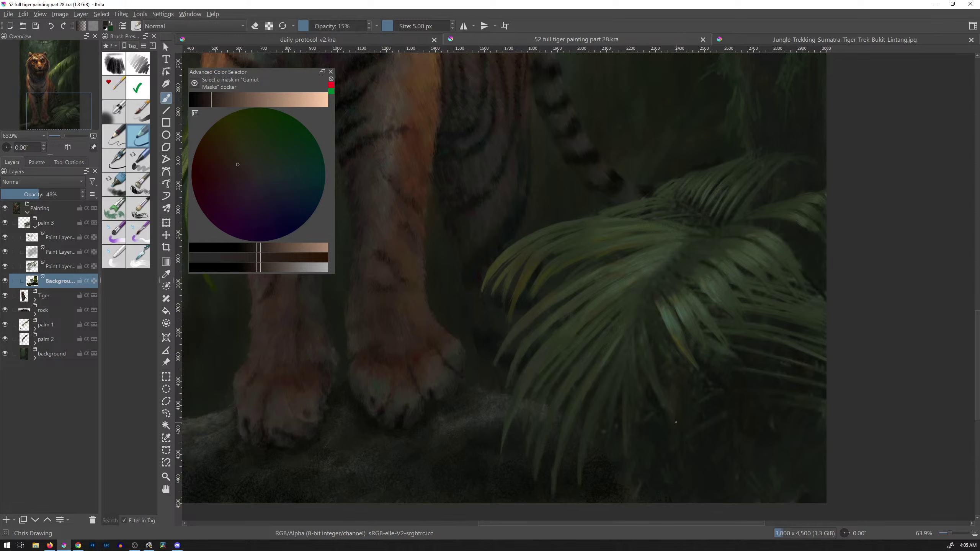
pyautogui.moveTo(685, 423); pyautogui.dragTo(703, 424)
pyautogui.moveTo(667, 355); pyautogui.dragTo(672, 386)
pyautogui.click(736, 494)
# Step: Shift the brush color to a more saturated reddish brown and reduce the brush size to 22.85 px
pyautogui.moveTo(216, 101); pyautogui.dragTo(224, 101)
pyautogui.moveTo(238, 165); pyautogui.dragTo(220, 162)
pyautogui.click(223, 102)
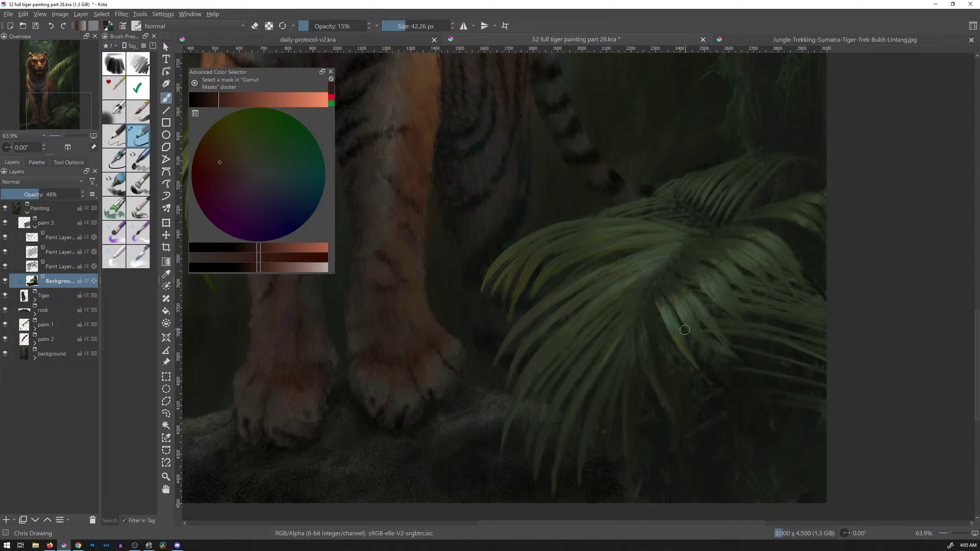
pyautogui.moveTo(716, 332); pyautogui.dragTo(709, 332)
# Step: Change the color to a dark orange-brown and paint withered leaf strokes in the shadow beneath the fern
pyautogui.moveTo(219, 163); pyautogui.dragTo(222, 154)
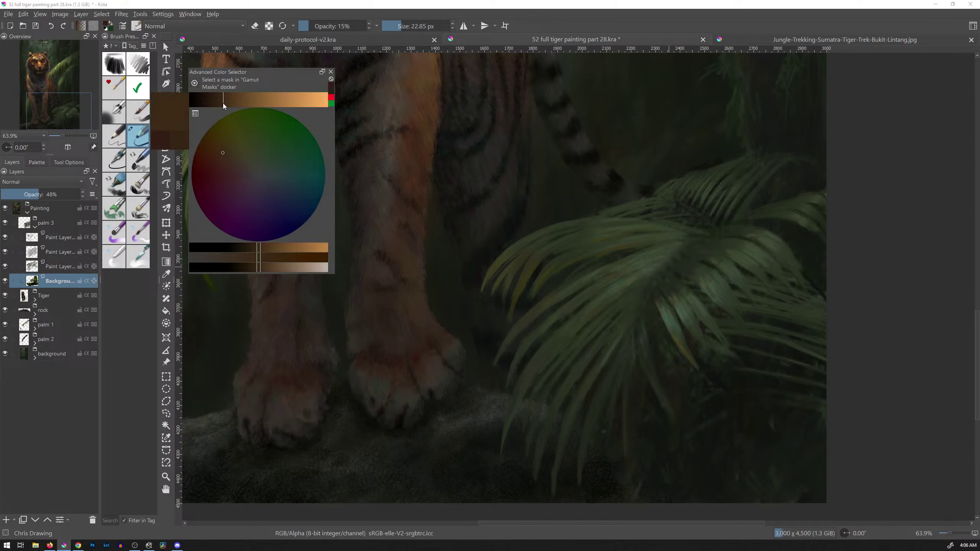
pyautogui.moveTo(678, 391); pyautogui.dragTo(705, 373)
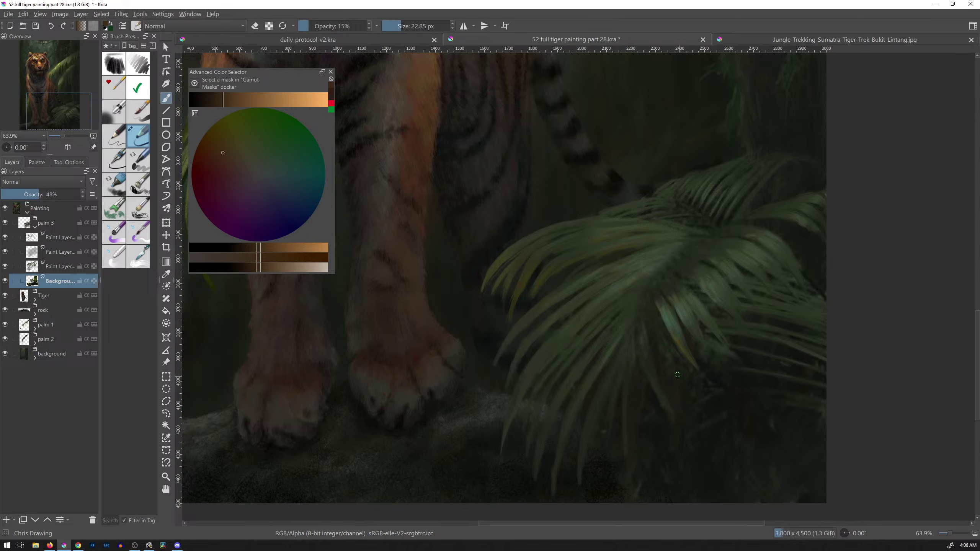
pyautogui.moveTo(722, 276); pyautogui.dragTo(755, 267)
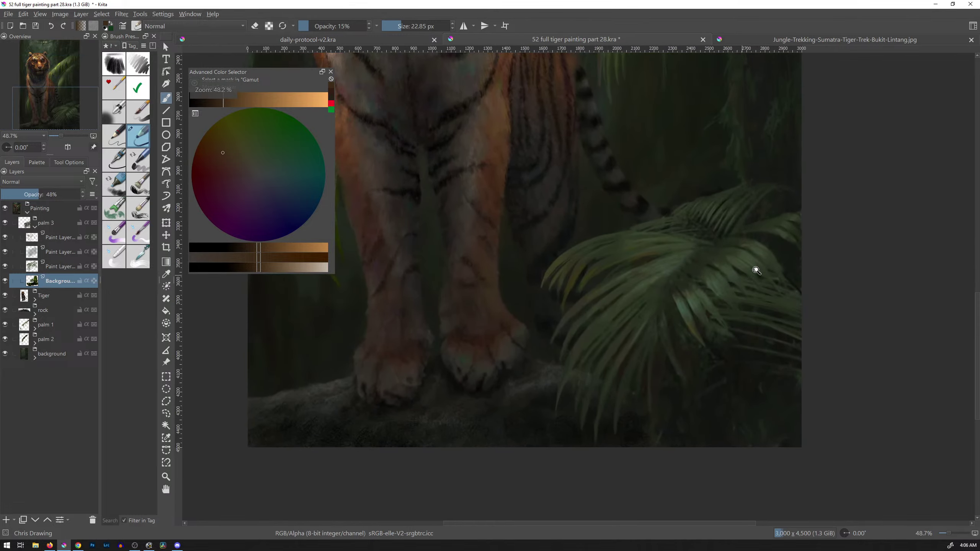
# Step: Darken the brown brush color and paint shadow strokes beneath the fern with a 28.25 px brush
pyautogui.moveTo(783, 332)
pyautogui.mouseDown()
pyautogui.moveTo(775, 288)
pyautogui.moveTo(801, 268)
pyautogui.mouseUp()
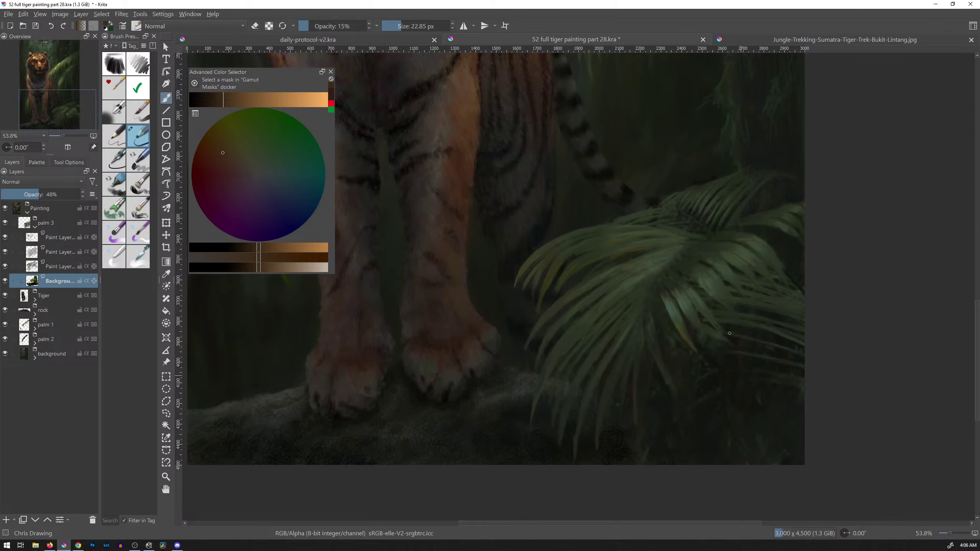
pyautogui.moveTo(703, 398); pyautogui.dragTo(706, 398)
pyautogui.moveTo(216, 101); pyautogui.dragTo(201, 105)
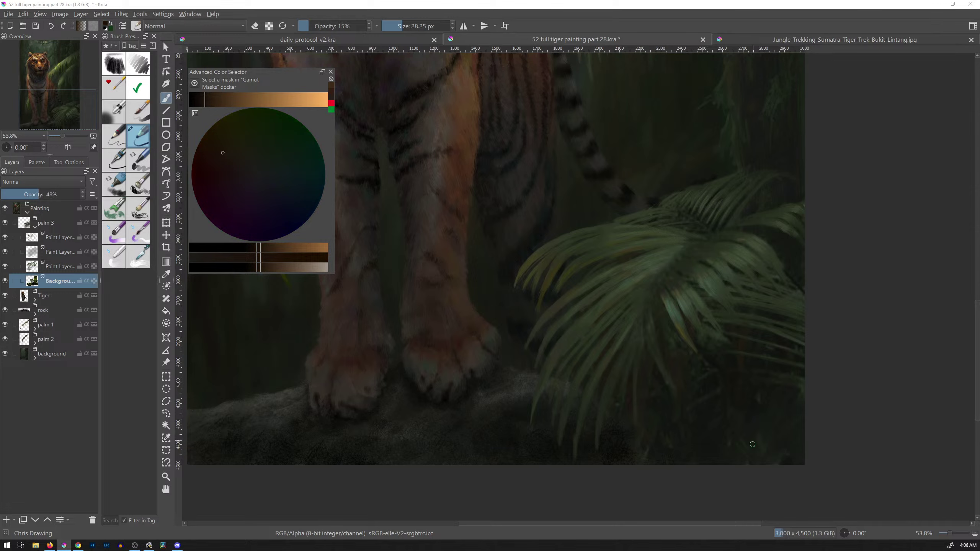
pyautogui.moveTo(728, 442); pyautogui.dragTo(754, 425)
# Step: Paint broader shadow strokes under the fern with a 44.94 px brush, shifting the brown to near black
pyautogui.moveTo(718, 366)
pyautogui.mouseDown()
pyautogui.moveTo(696, 322)
pyautogui.moveTo(675, 323)
pyautogui.mouseUp()
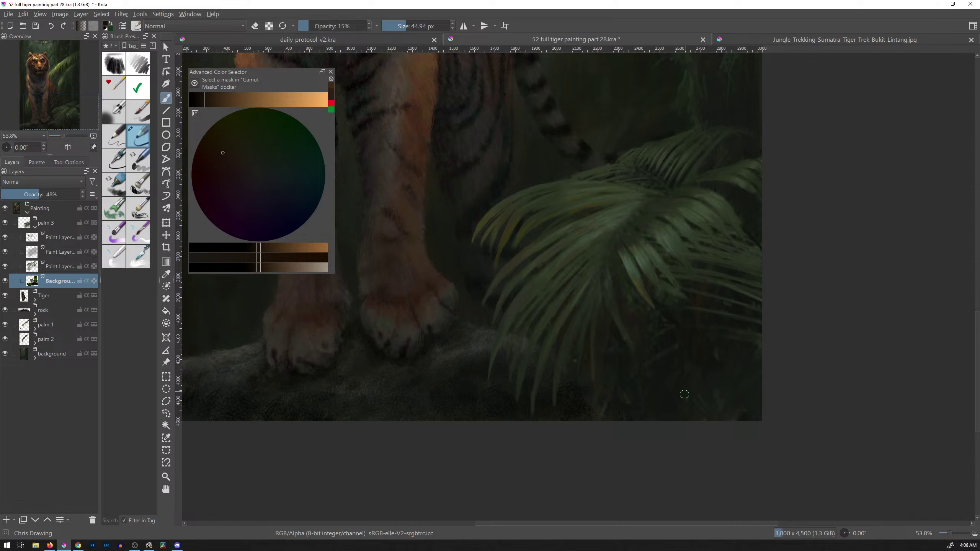
pyautogui.moveTo(649, 393); pyautogui.dragTo(687, 361)
pyautogui.click(198, 100)
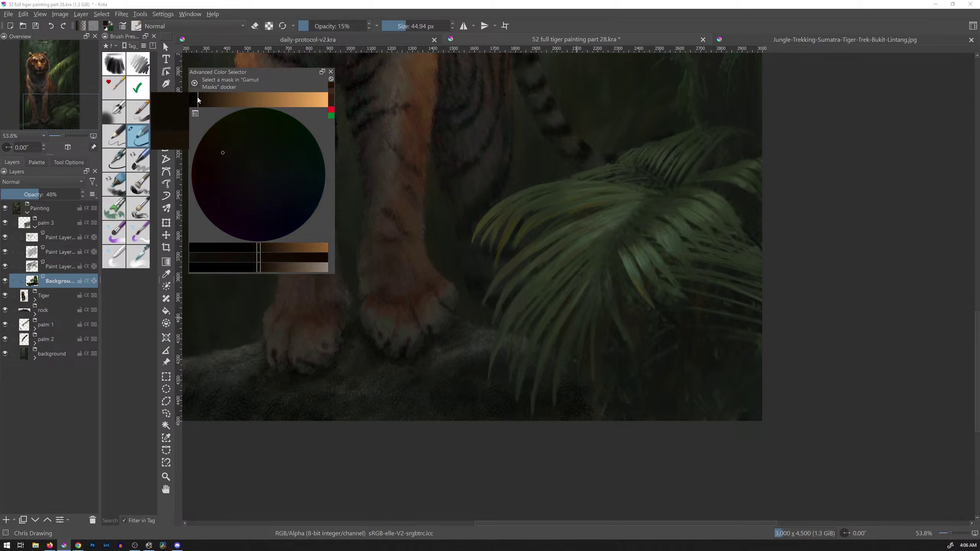
pyautogui.moveTo(655, 389); pyautogui.dragTo(668, 387)
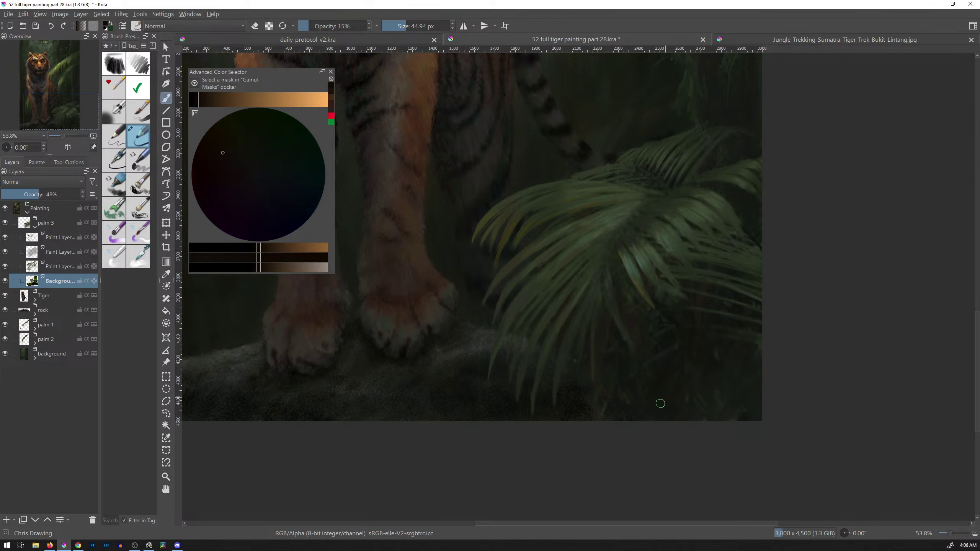
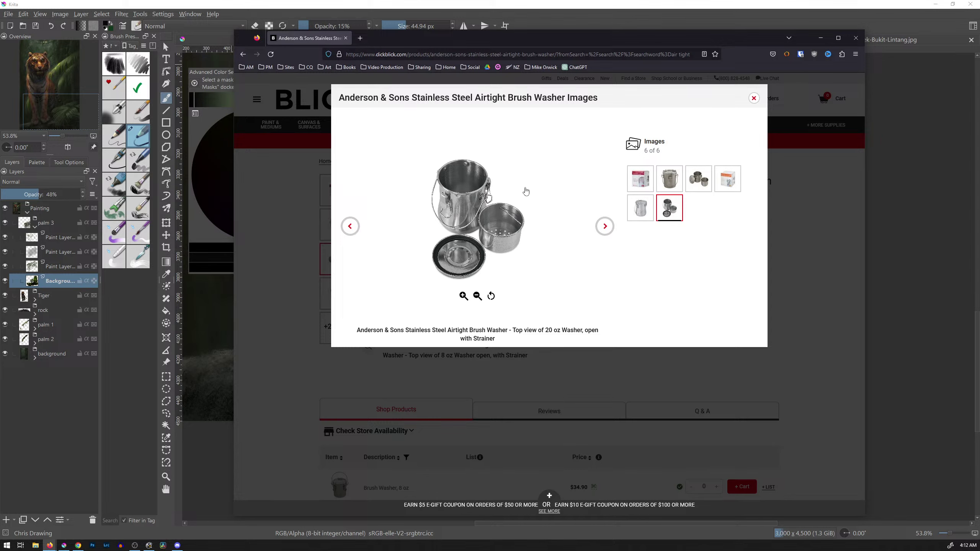
# Step: Close the brush washer image viewer, search for drawmixpaint in a new browser tab and open the Draw Mix Paint site
pyautogui.click(754, 99)
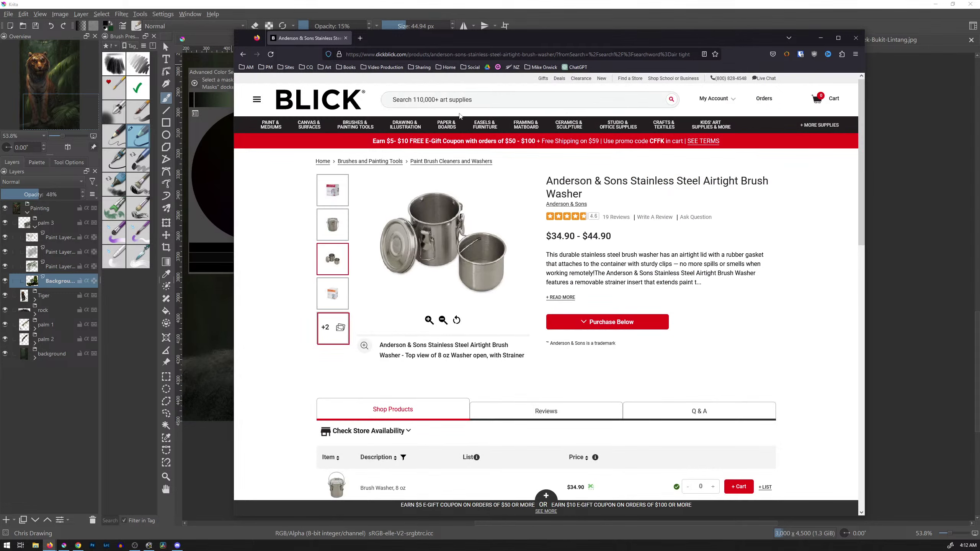
pyautogui.click(363, 39)
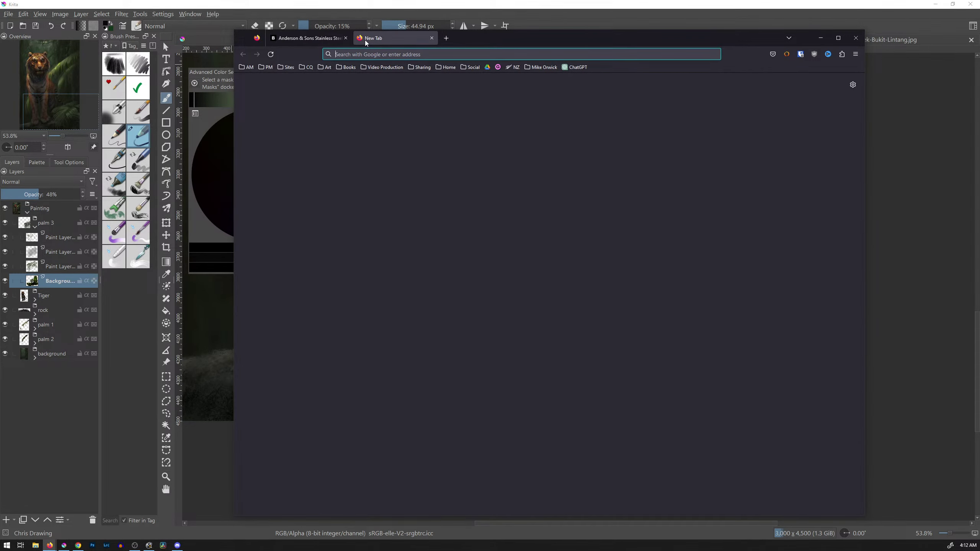
pyautogui.write('drawmixpaint')
pyautogui.press('Return')
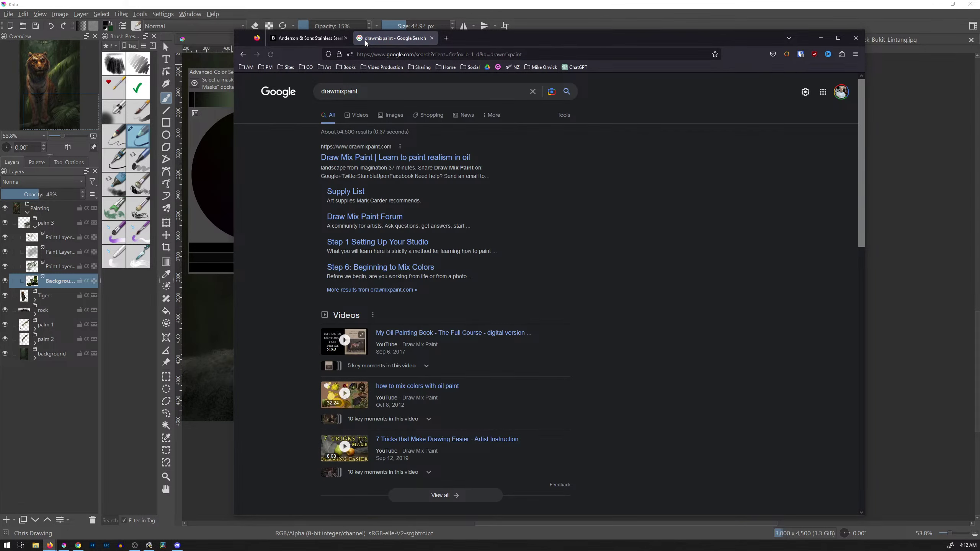
pyautogui.click(387, 158)
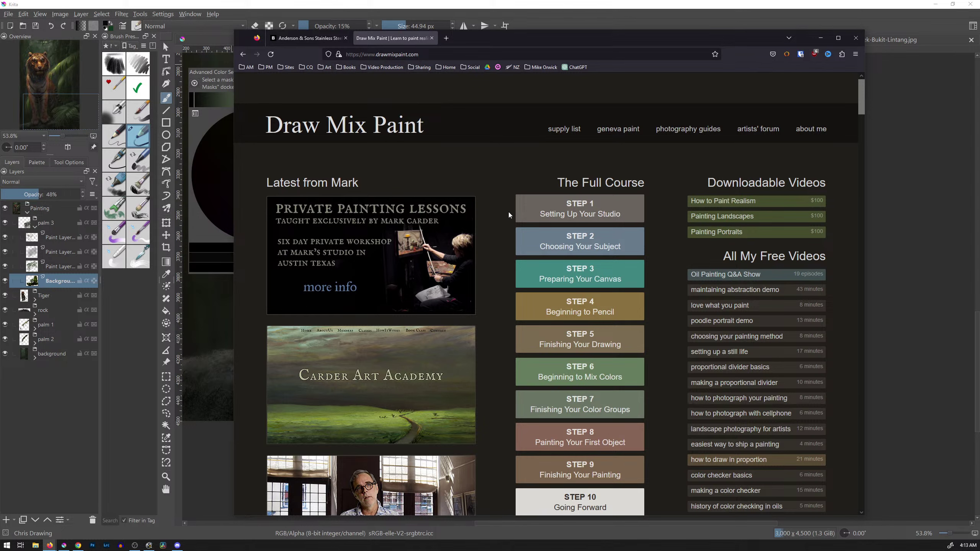
# Step: Open the geneva paint link in a new tab and examine the Brush Dip product page
pyautogui.rightClick(624, 133)
pyautogui.click(643, 138)
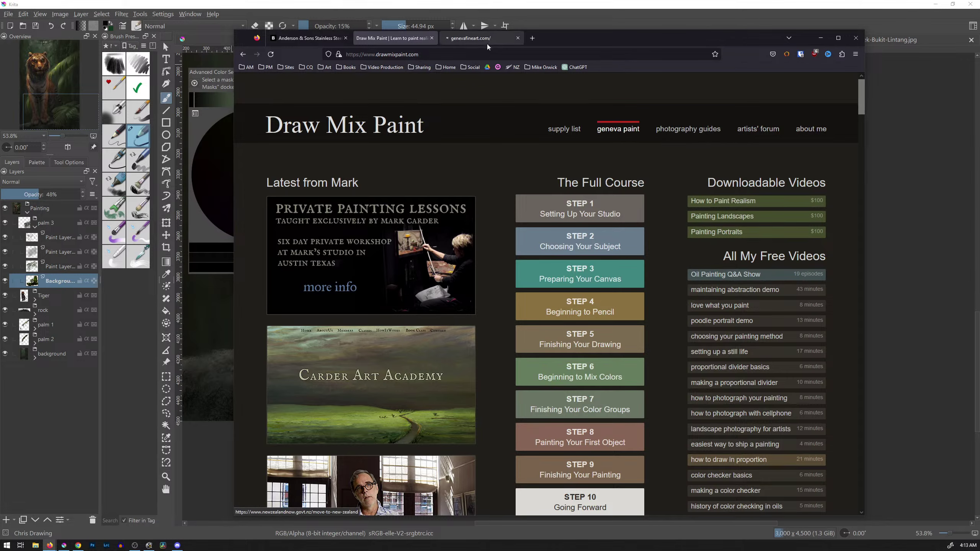
pyautogui.click(467, 38)
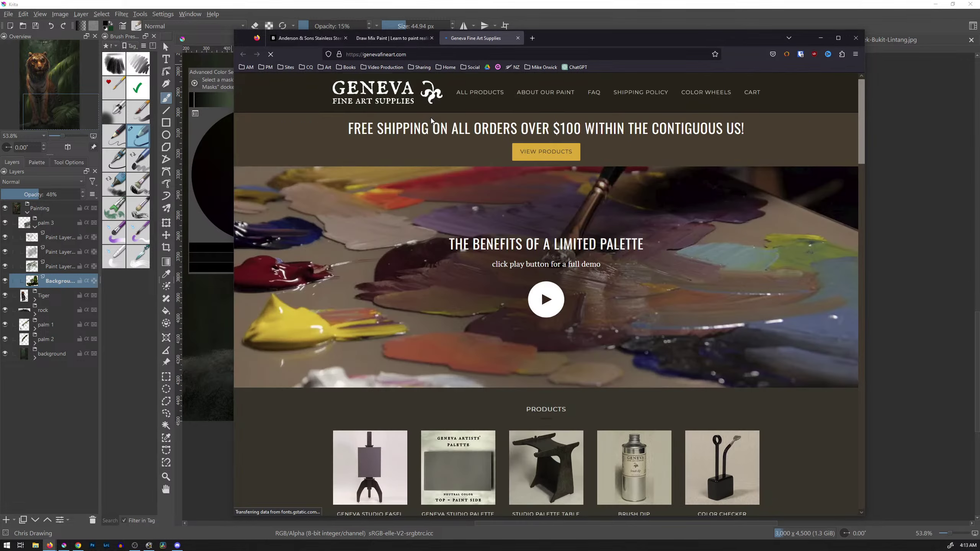
pyautogui.scroll(-2, 441, 204)
pyautogui.scroll(-1, 441, 204)
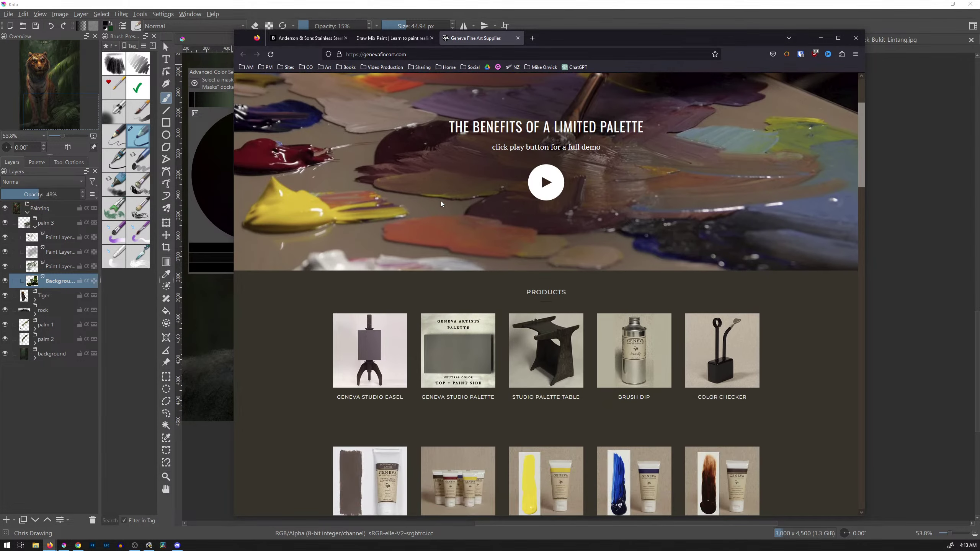
pyautogui.click(636, 354)
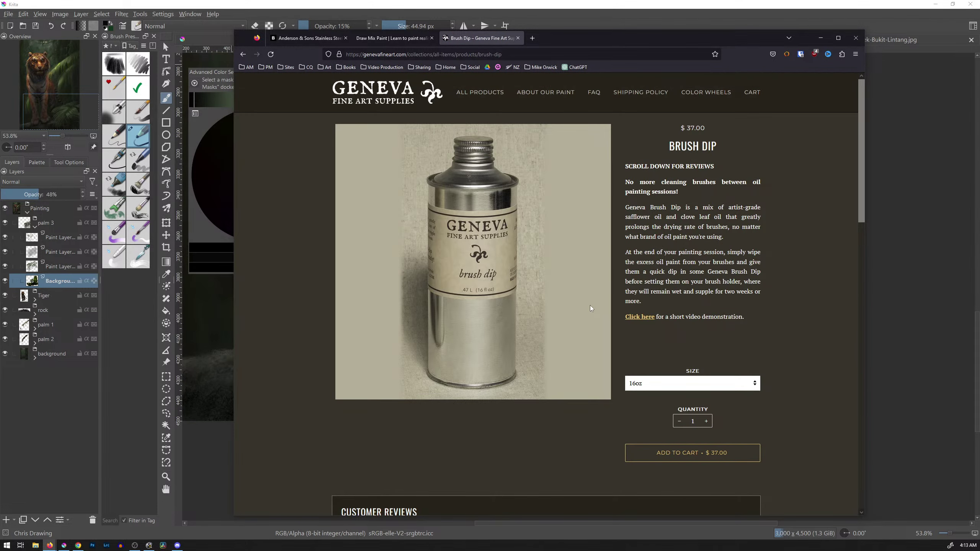
pyautogui.scroll(-3, 483, 283)
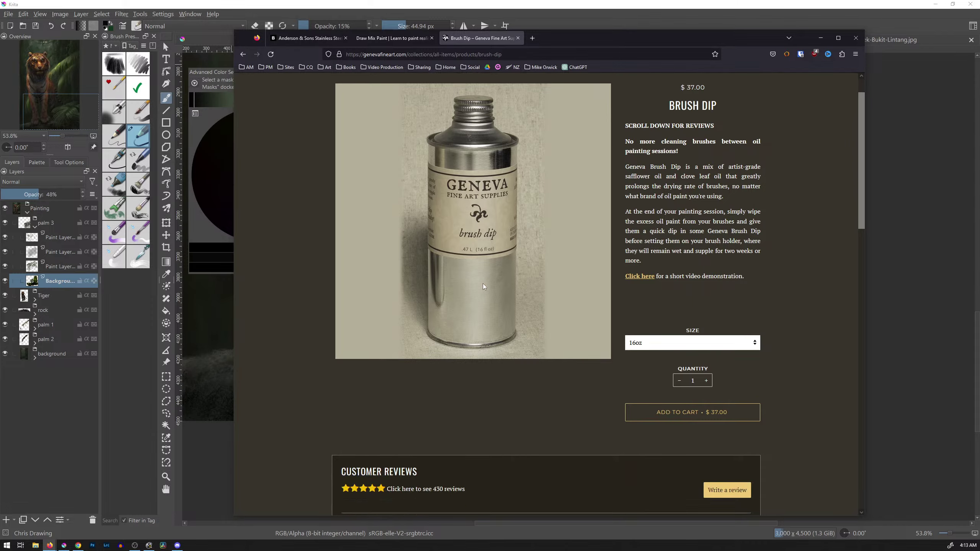
pyautogui.scroll(3, 483, 283)
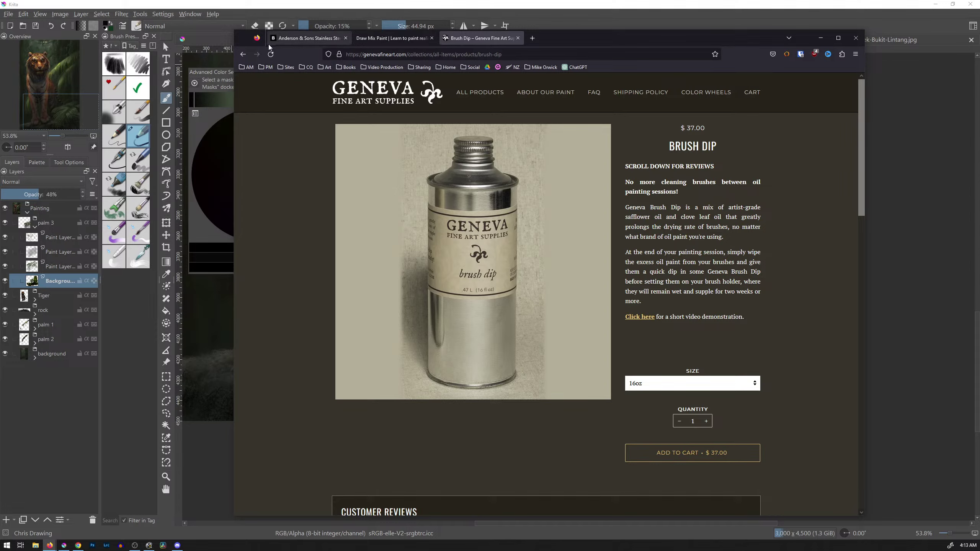
# Step: Return to the Geneva product overview and open the 50ml Burnt Umber page, examining its slow-dry medium description
pyautogui.click(242, 54)
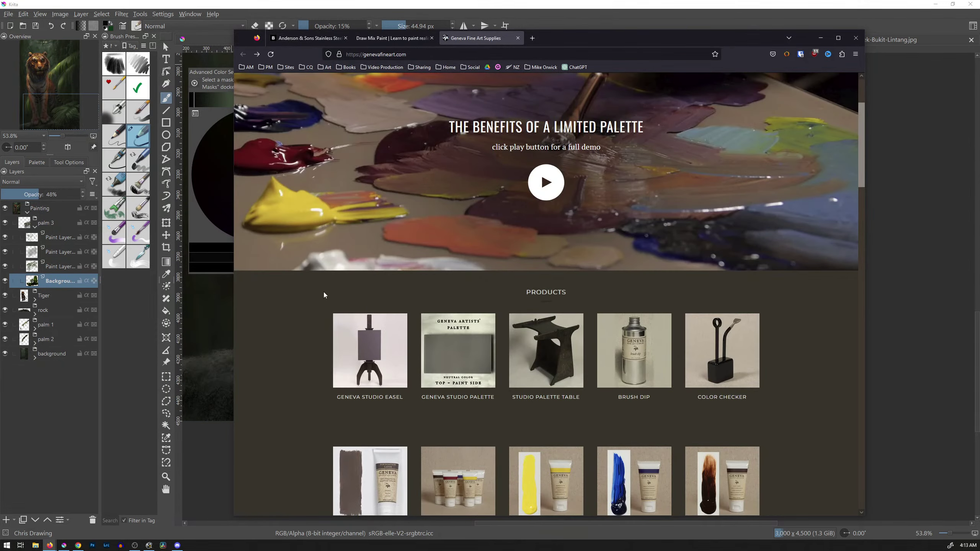
pyautogui.scroll(-2, 325, 291)
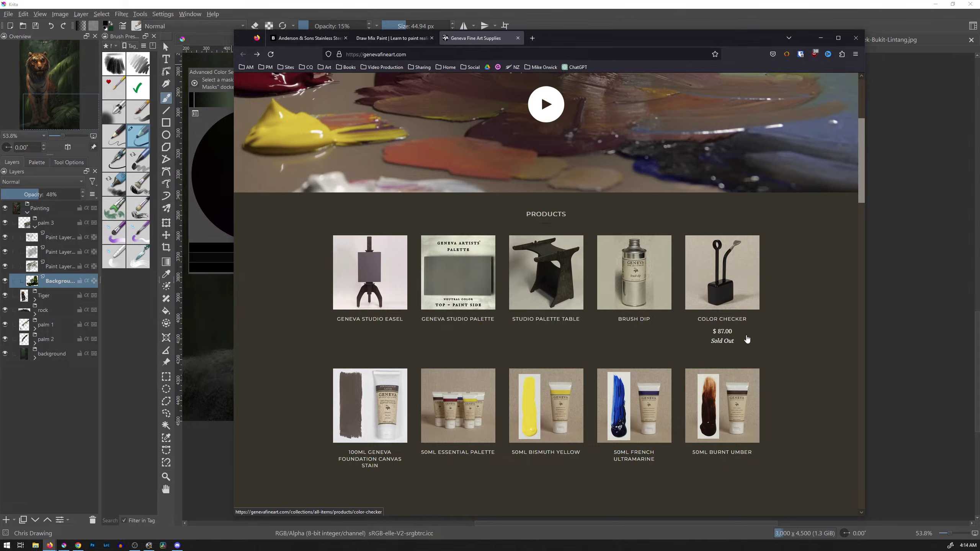
pyautogui.click(735, 413)
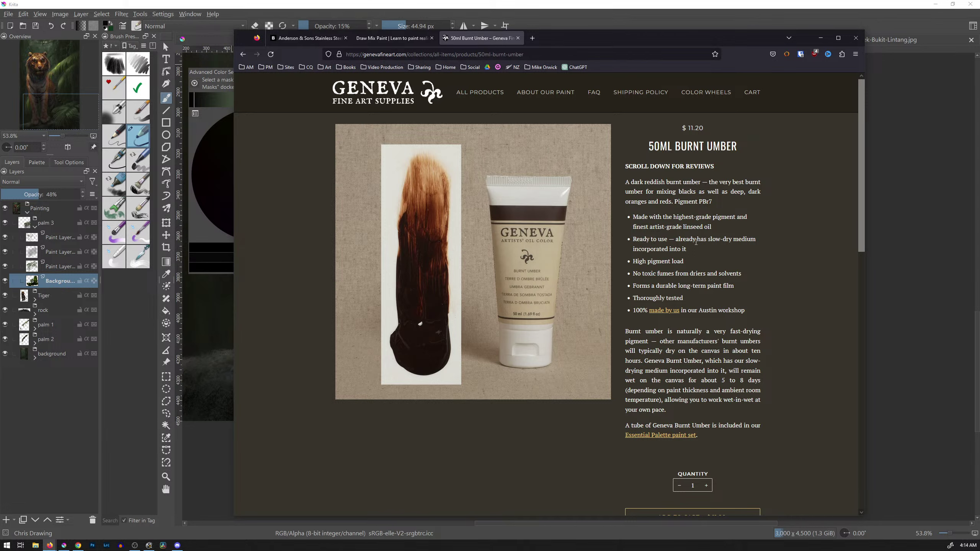
pyautogui.moveTo(709, 240); pyautogui.dragTo(753, 240)
# Step: Revisit the Draw Mix Paint and Anderson & Sons brush washer pages, and close the browser to return to Krita
pyautogui.click(392, 40)
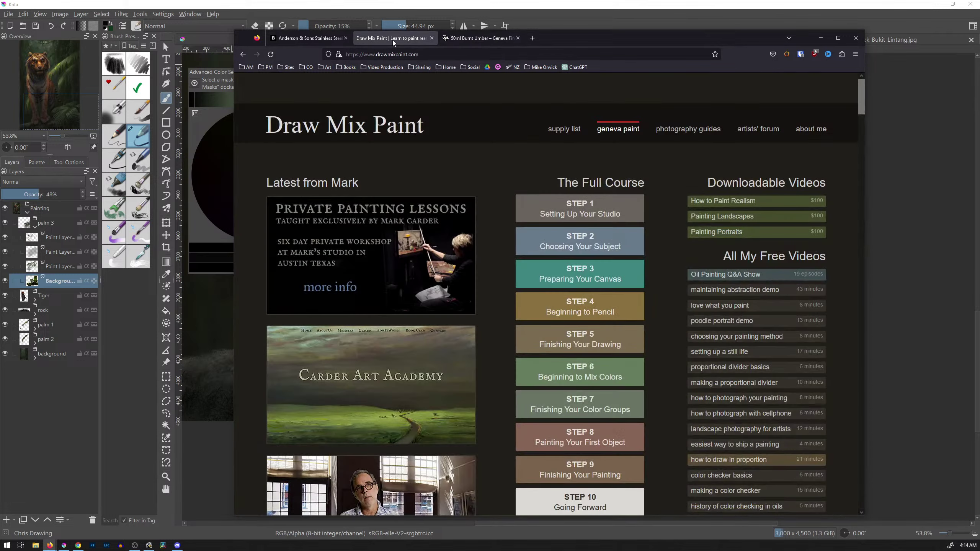
pyautogui.click(298, 38)
pyautogui.click(856, 38)
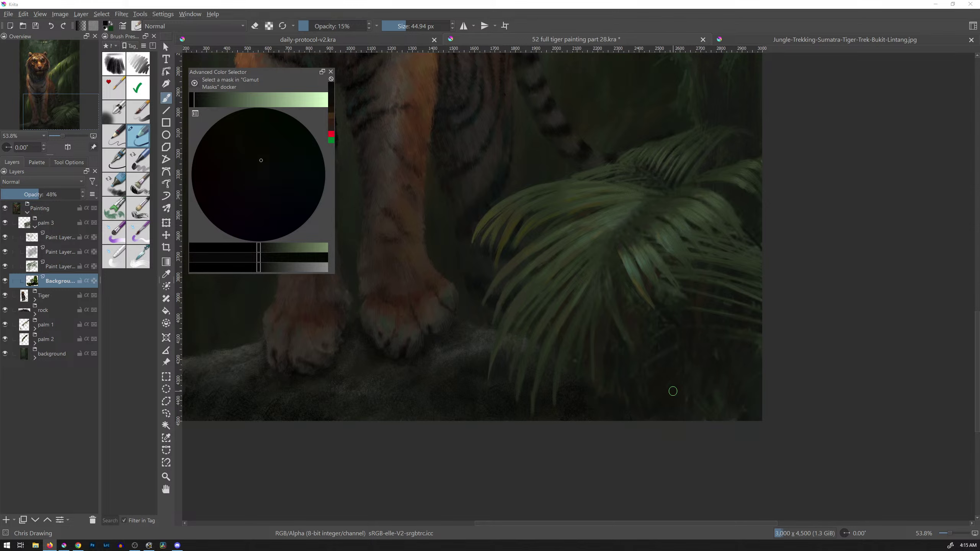
# Step: Select the topmost paint layer in the palm 3 group, sample the fern's orange-brown streak and shift the color to a brighter ochre
pyautogui.click(66, 238)
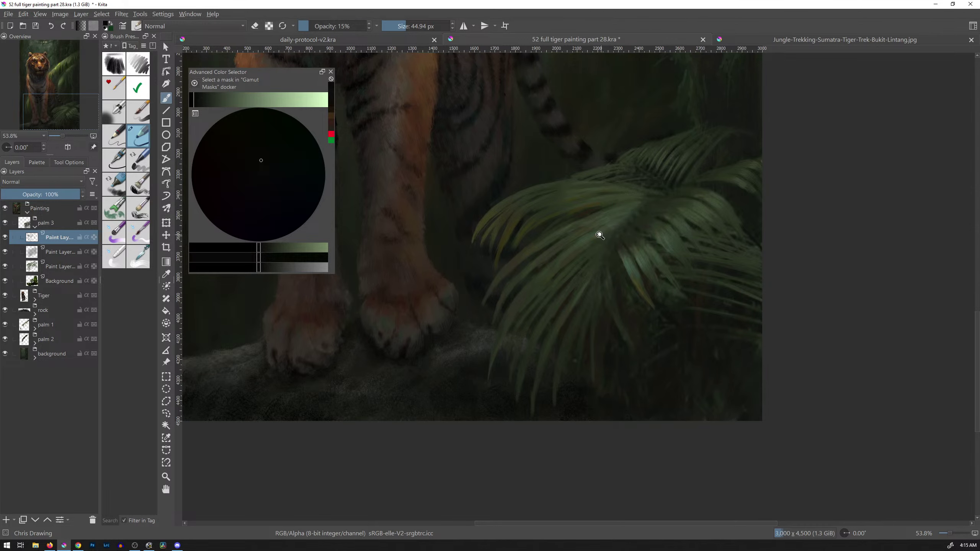
pyautogui.scroll(5, 599, 232)
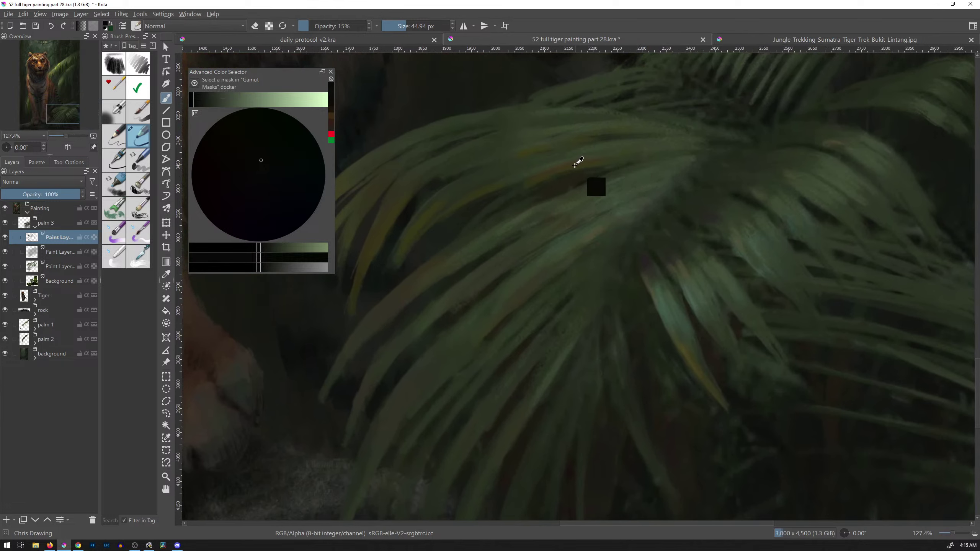
pyautogui.keyDown('ctrl'); pyautogui.click(581, 165); pyautogui.keyUp('ctrl')
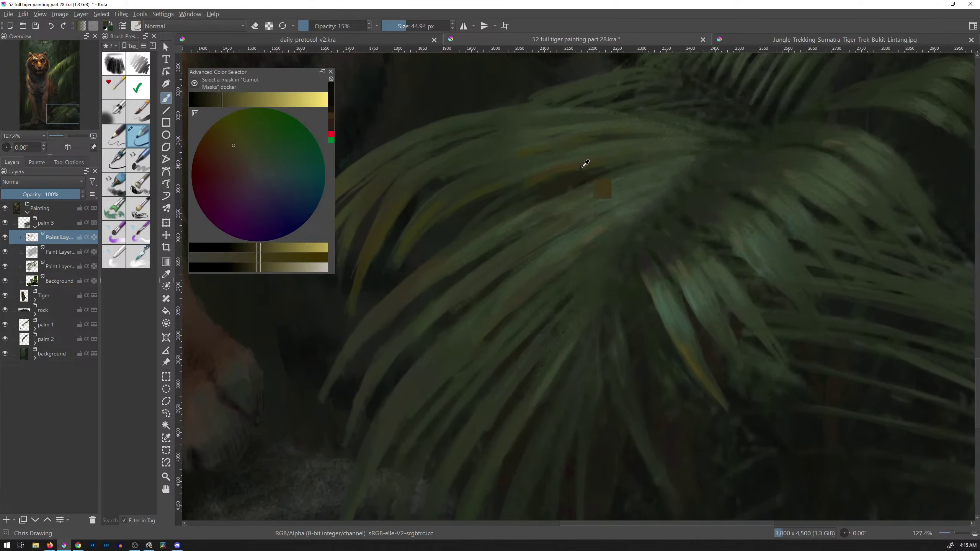
pyautogui.click(231, 146)
pyautogui.moveTo(231, 146); pyautogui.dragTo(231, 147)
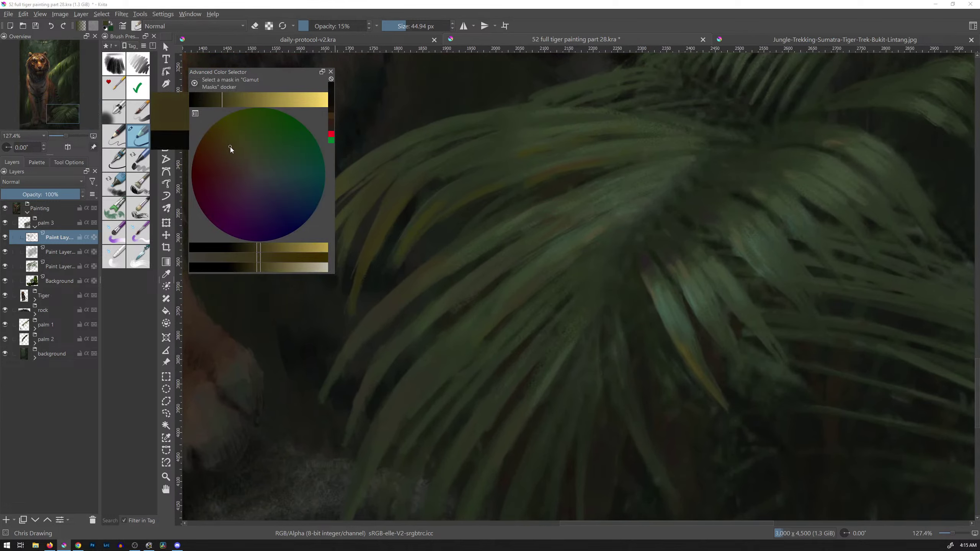
pyautogui.moveTo(225, 101); pyautogui.dragTo(247, 100)
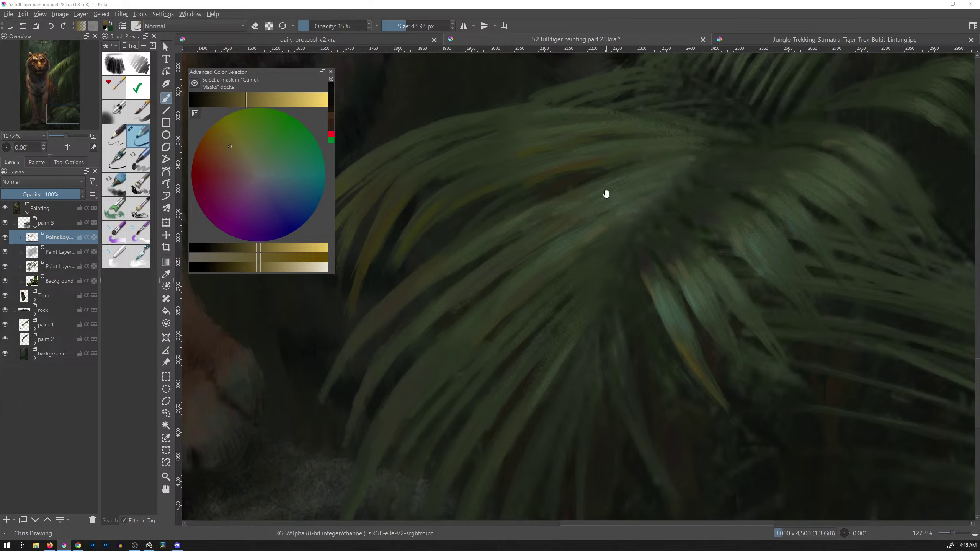
# Step: Shift the color to a darker orange-brown and paint withered streaks along the upper fern leaf with a 16.42 px brush
pyautogui.moveTo(606, 193)
pyautogui.mouseDown()
pyautogui.moveTo(689, 200)
pyautogui.moveTo(636, 176)
pyautogui.moveTo(584, 192)
pyautogui.moveTo(640, 174)
pyautogui.moveTo(613, 183)
pyautogui.mouseUp()
pyautogui.moveTo(692, 171); pyautogui.dragTo(598, 181)
pyautogui.moveTo(244, 101); pyautogui.dragTo(231, 105)
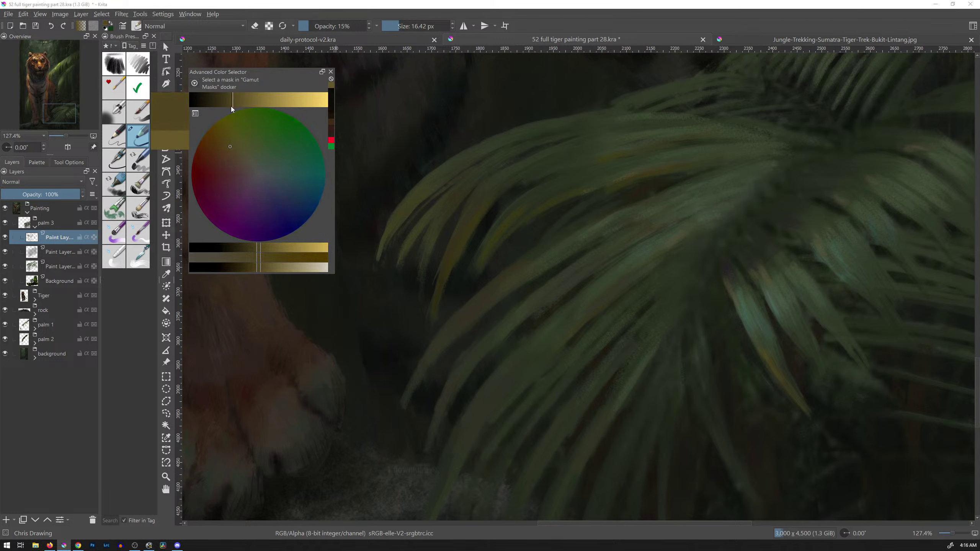
pyautogui.moveTo(231, 147); pyautogui.dragTo(226, 149)
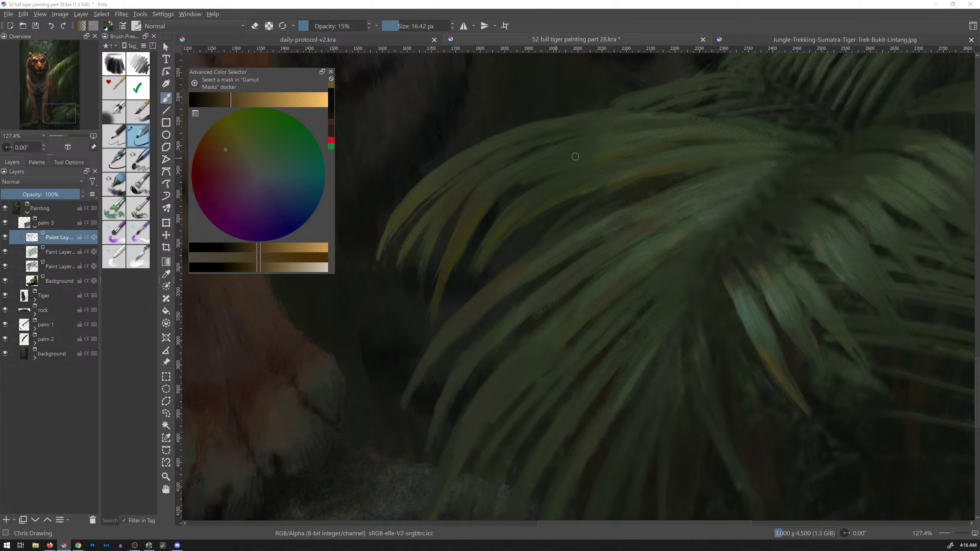
pyautogui.moveTo(625, 174); pyautogui.dragTo(708, 159)
pyautogui.moveTo(625, 173); pyautogui.dragTo(709, 157)
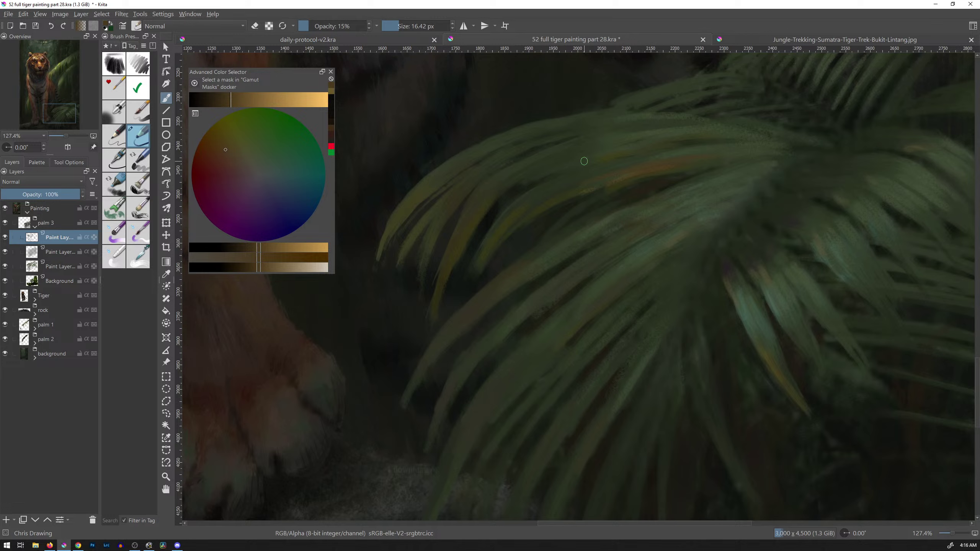
# Step: Paint a white and a black test swatch on the dark background above the fern, and undo both
pyautogui.click(259, 173)
pyautogui.click(257, 175)
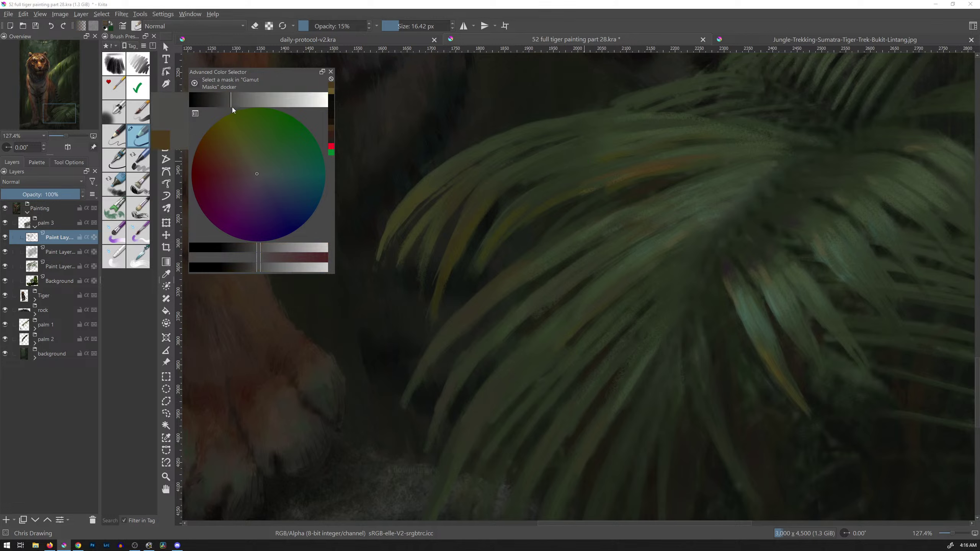
pyautogui.moveTo(232, 109); pyautogui.dragTo(338, 106)
pyautogui.moveTo(414, 99); pyautogui.dragTo(412, 127)
pyautogui.moveTo(310, 102); pyautogui.dragTo(189, 101)
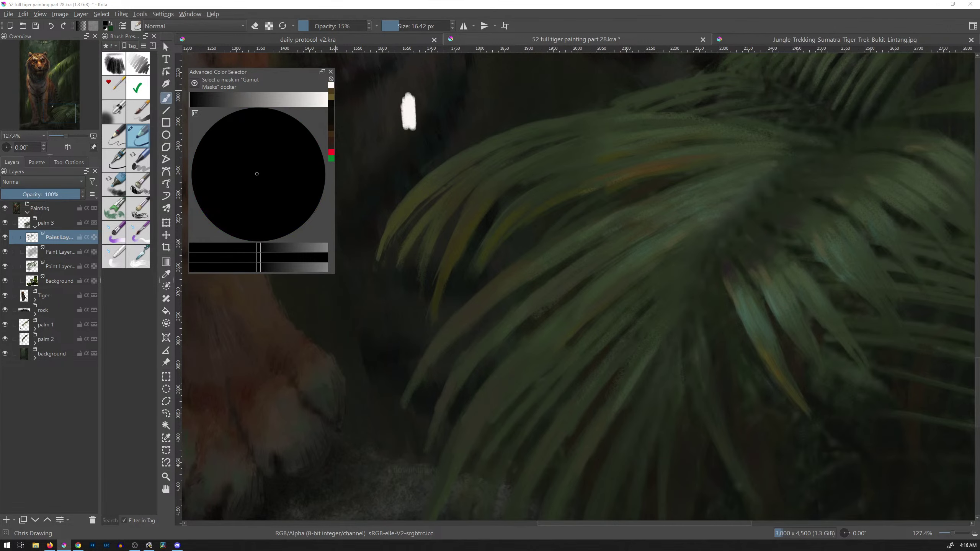
pyautogui.moveTo(422, 96)
pyautogui.mouseDown()
pyautogui.moveTo(425, 130)
pyautogui.moveTo(436, 117)
pyautogui.mouseUp()
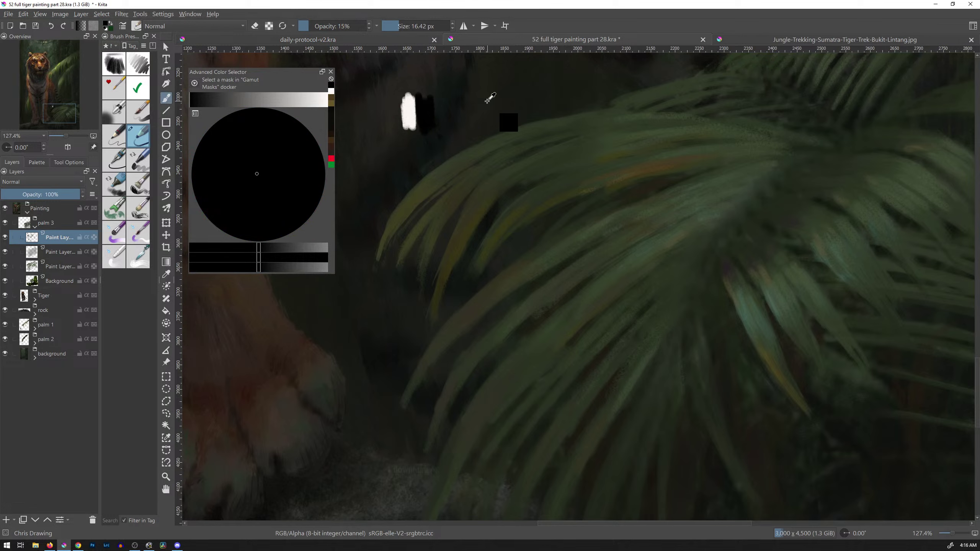
pyautogui.hotkey('ctrl', 'z')
pyautogui.hotkey('ctrl', 'z')
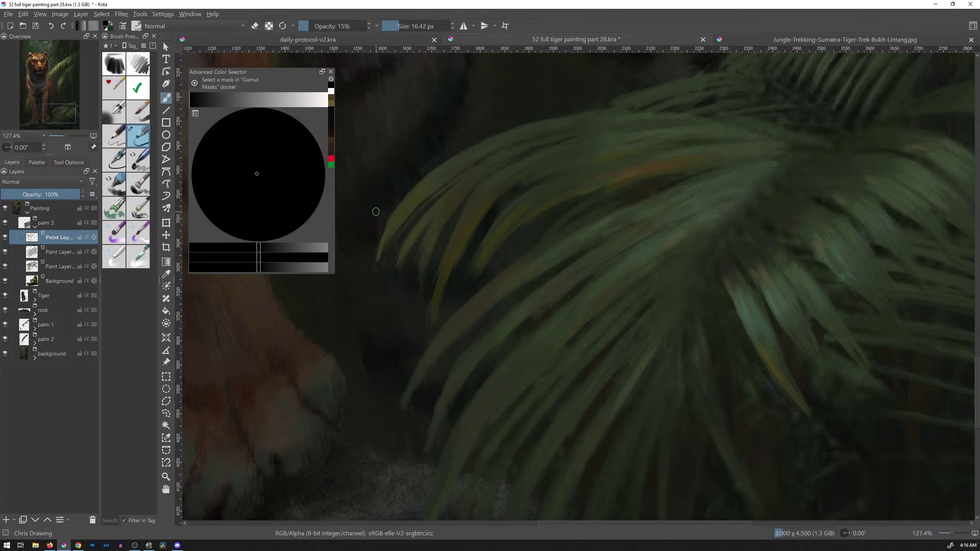
# Step: Sample the ochre from the withered leaf, paint another streak on the upper fern leaves and reduce the brush size to 7.14 px
pyautogui.press('ctrl')
pyautogui.keyDown('ctrl'); pyautogui.click(641, 166); pyautogui.keyUp('ctrl')
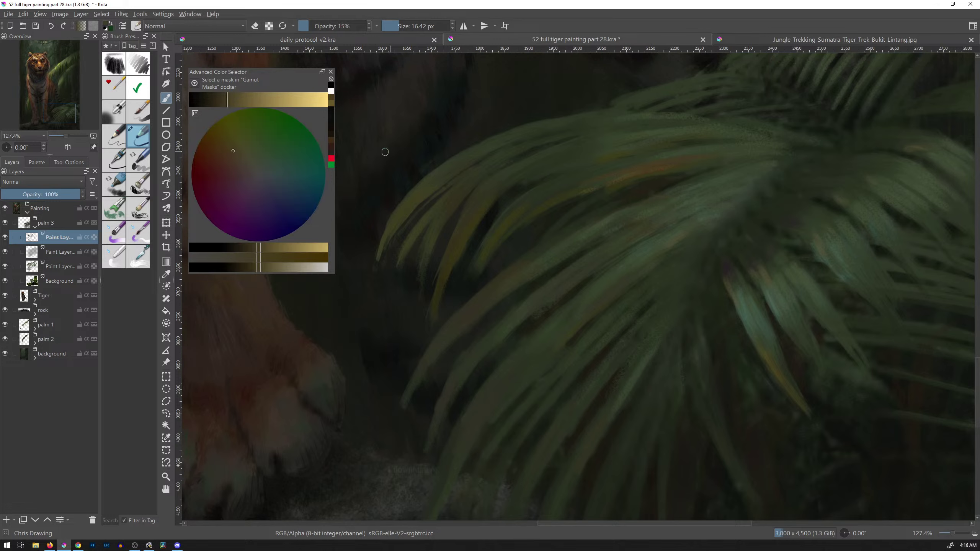
pyautogui.moveTo(524, 180); pyautogui.dragTo(597, 150)
pyautogui.keyDown('shift'); pyautogui.moveTo(639, 163); pyautogui.dragTo(634, 163); pyautogui.keyUp('shift')
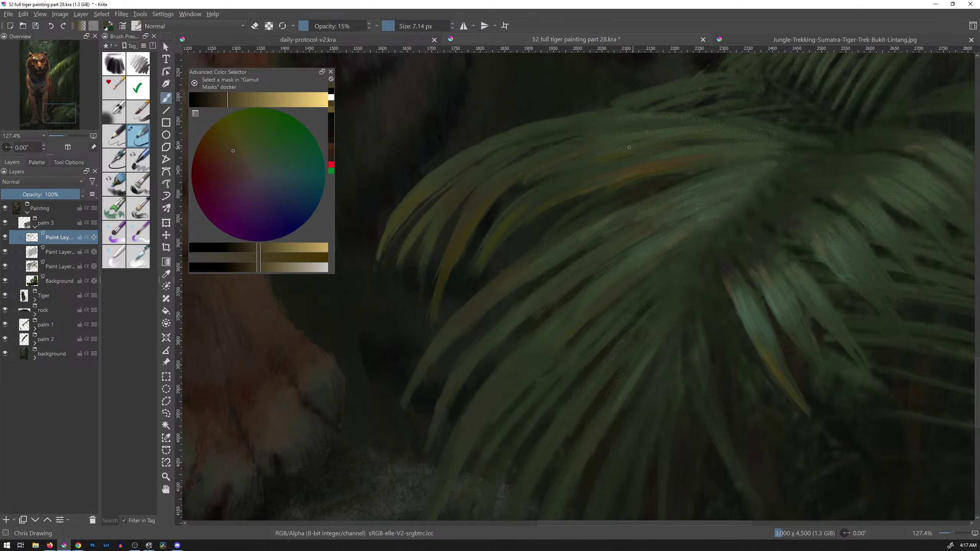
# Step: Paint reddish-brown, orange-brown and brighter ochre streaks along the upper and middle fern leaves with the 7.14 px brush
pyautogui.click(222, 160)
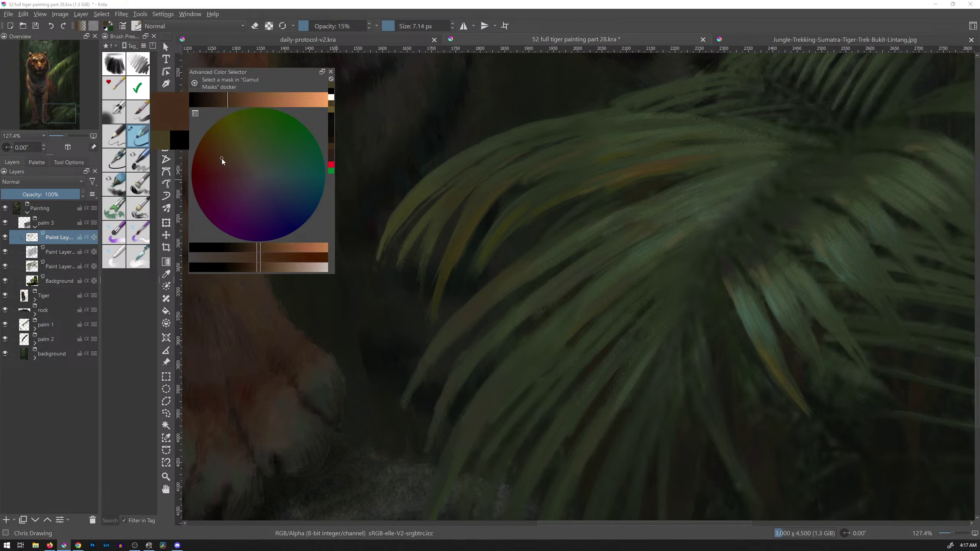
pyautogui.moveTo(609, 185); pyautogui.dragTo(637, 167)
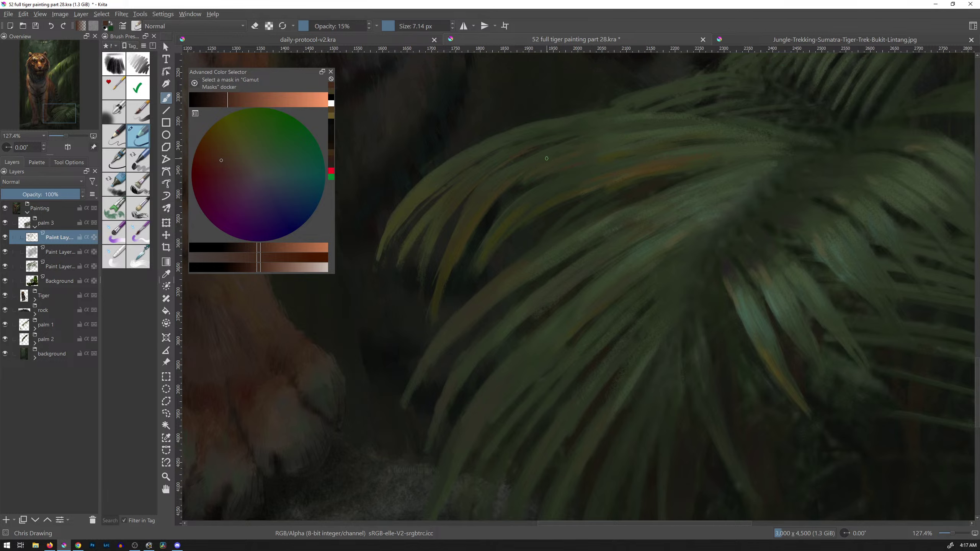
pyautogui.click(225, 155)
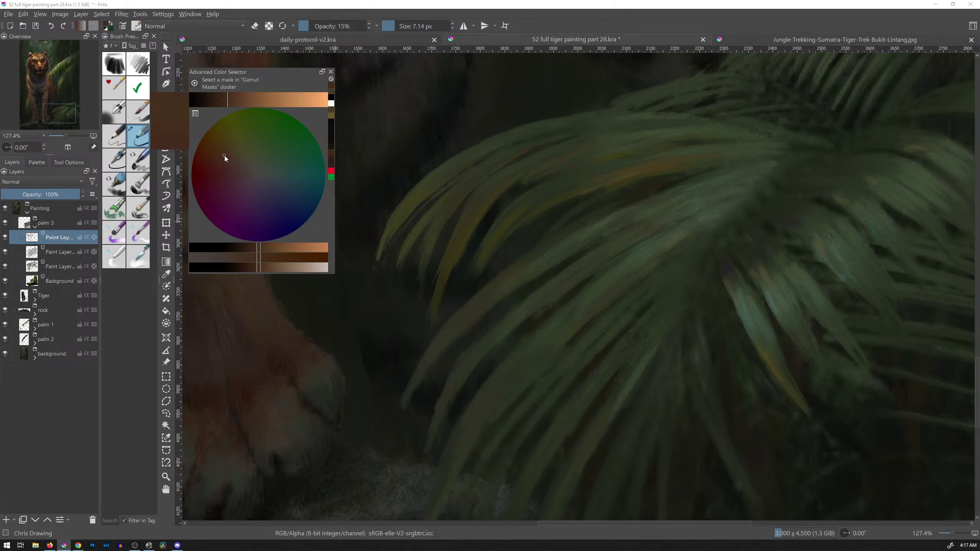
pyautogui.moveTo(430, 201); pyautogui.dragTo(492, 170)
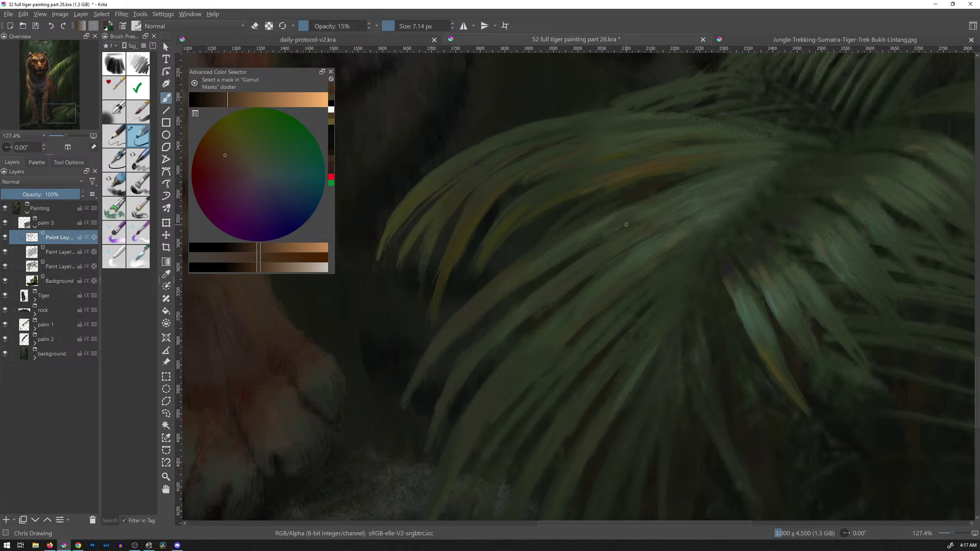
pyautogui.click(234, 101)
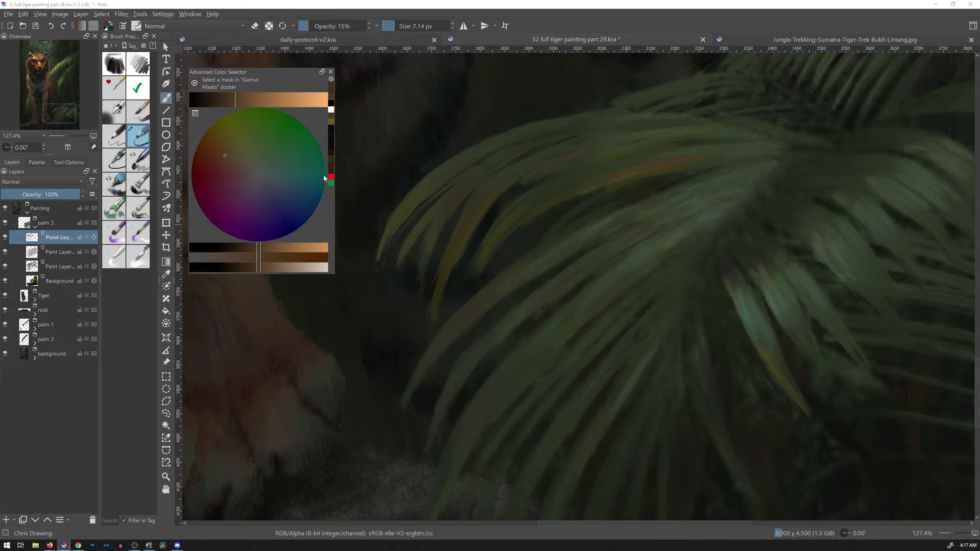
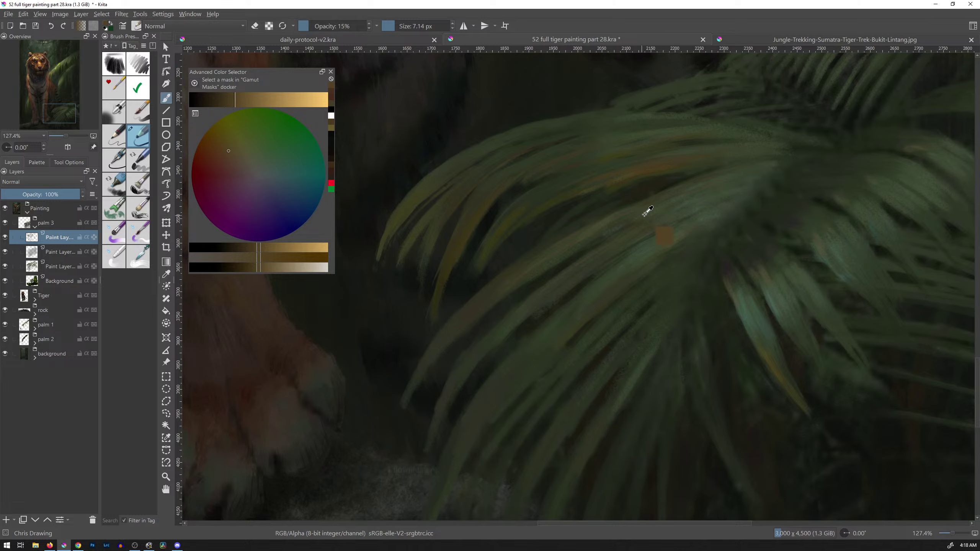
pyautogui.moveTo(642, 214)
pyautogui.mouseDown()
pyautogui.moveTo(616, 279)
pyautogui.moveTo(603, 234)
pyautogui.moveTo(619, 191)
pyautogui.mouseUp()
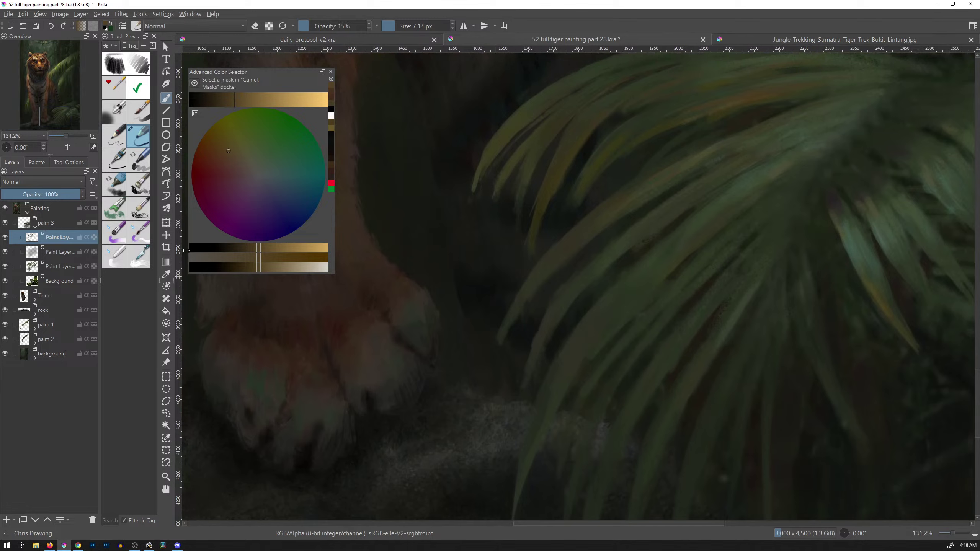
# Step: Erase along the edges of the upper fern leaf tips on the palm 3 group's lowest paint layer with a 5.97 px eraser
pyautogui.click(64, 268)
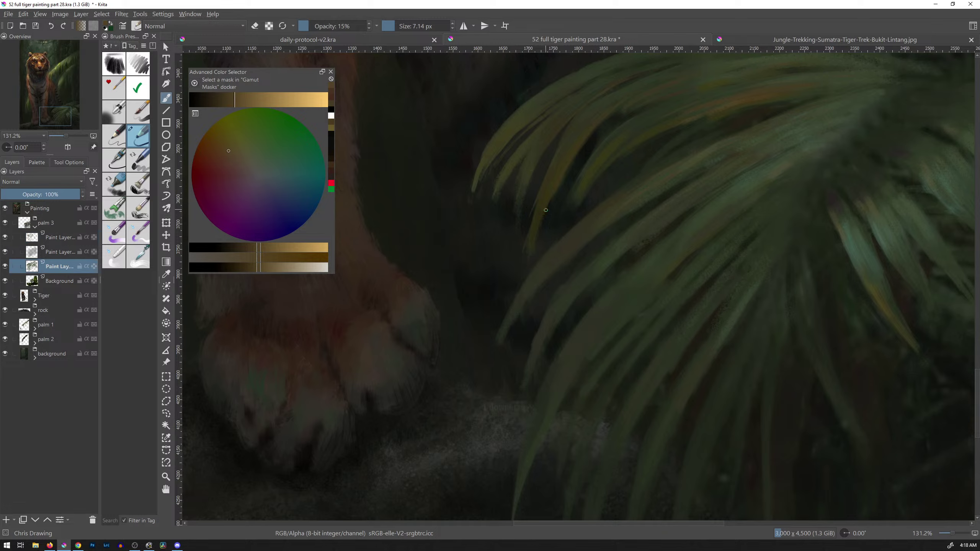
pyautogui.press('e')
pyautogui.moveTo(524, 222); pyautogui.dragTo(528, 222)
pyautogui.moveTo(519, 215); pyautogui.dragTo(515, 214)
pyautogui.press('pagedown')
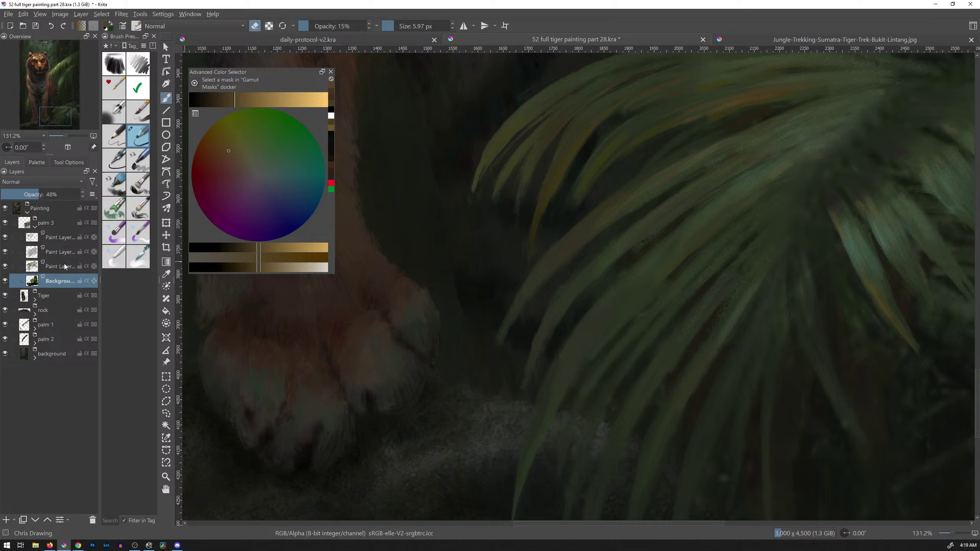
# Step: Merge the three paint layers of the palm 3 group down into its Background layer
pyautogui.click(62, 241)
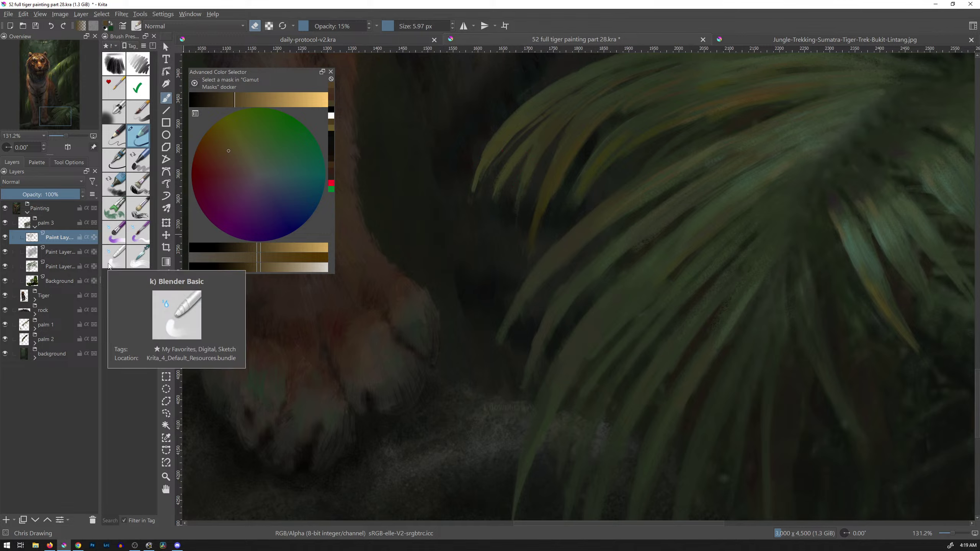
pyautogui.hotkey('ctrl', 'e')
pyautogui.hotkey('ctrl', 'e')
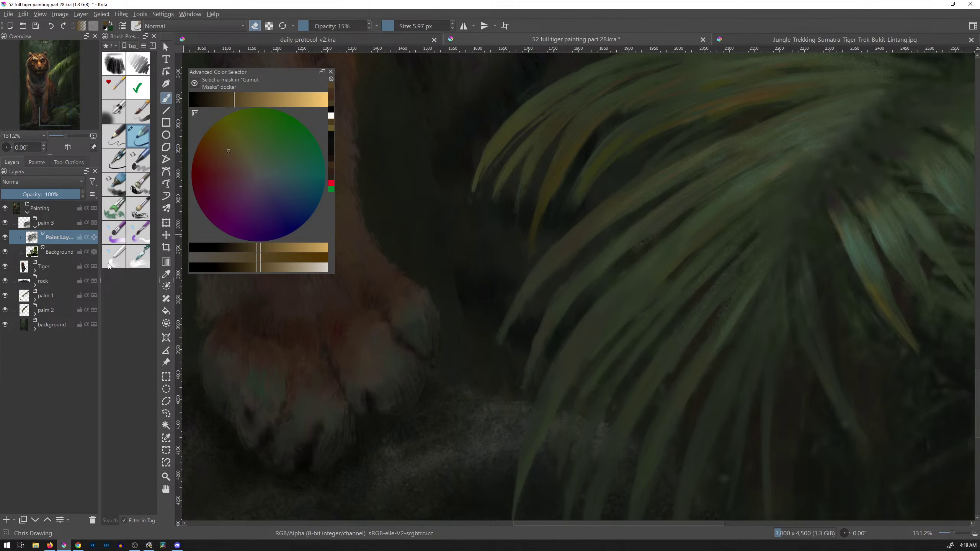
pyautogui.hotkey('ctrl', 'e')
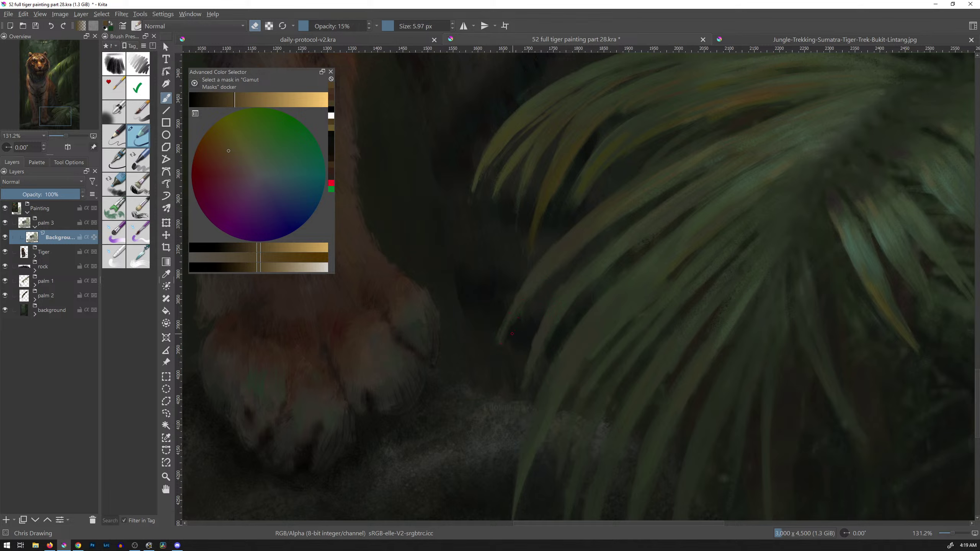
# Step: Set the eraser size to 10.23 px and check the fern against the whole tiger painting
pyautogui.keyDown('shift'); pyautogui.moveTo(498, 351); pyautogui.dragTo(505, 352); pyautogui.keyUp('shift')
pyautogui.keyDown('shift'); pyautogui.moveTo(691, 139); pyautogui.dragTo(684, 147); pyautogui.keyUp('shift')
pyautogui.scroll(-4, 715, 187)
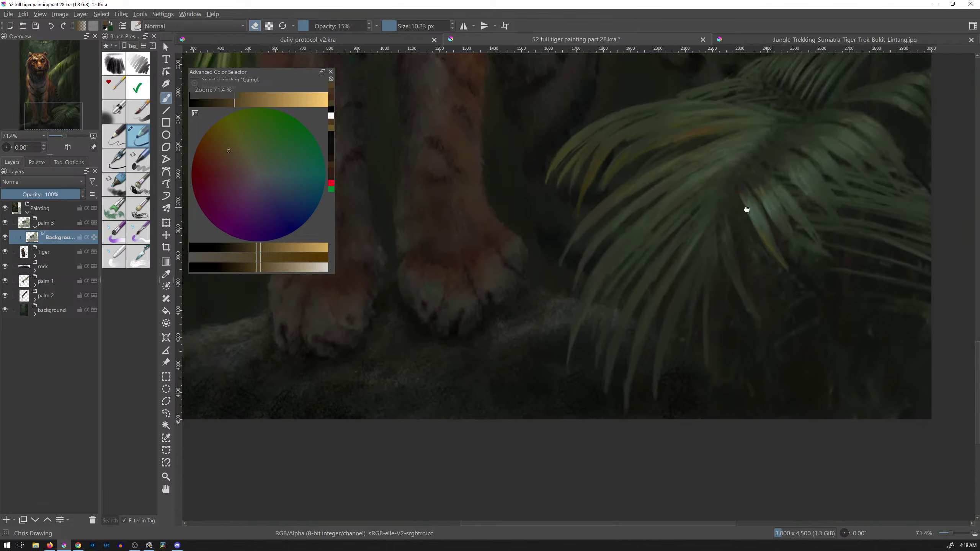
pyautogui.scroll(-4, 706, 226)
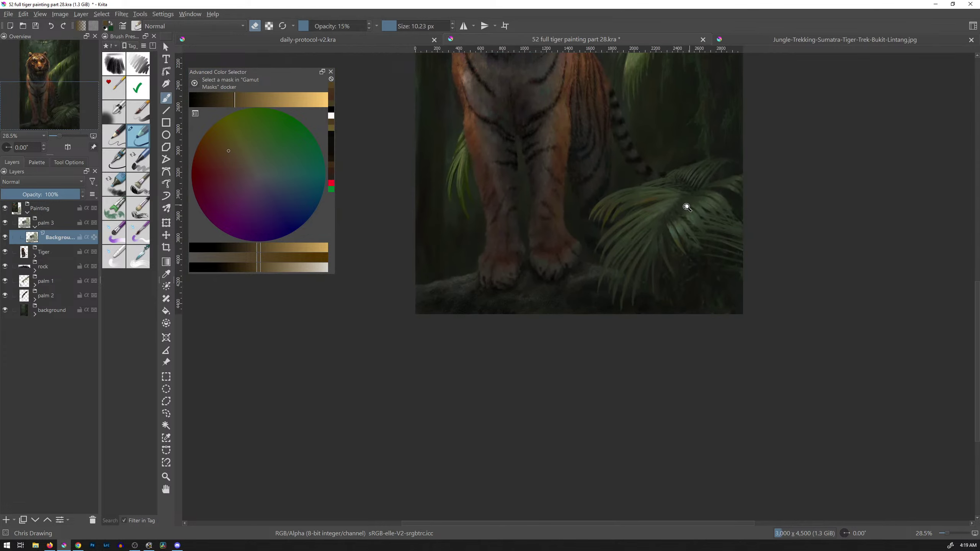
pyautogui.scroll(-2, 681, 218)
pyautogui.moveTo(679, 228); pyautogui.dragTo(654, 311)
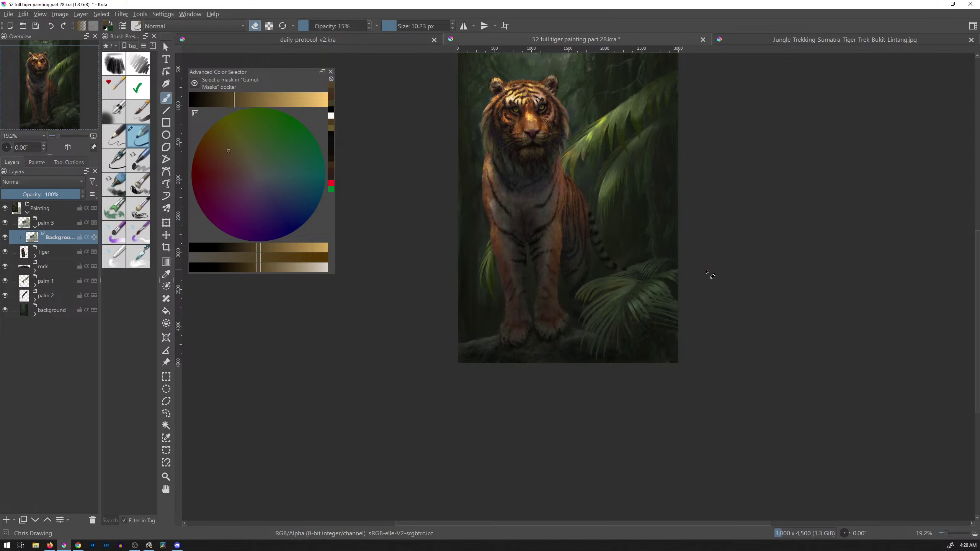
pyautogui.press('+')
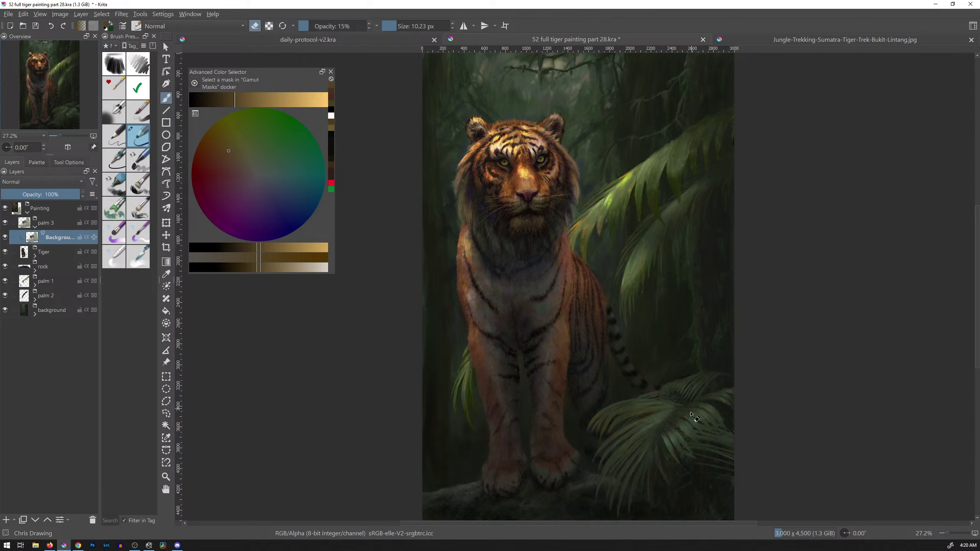
# Step: Return to painting mode, sample the leaf green, shift it to a muted purple and tint the drooping fern leaf tips
pyautogui.press('e')
pyautogui.scroll(4, 697, 402)
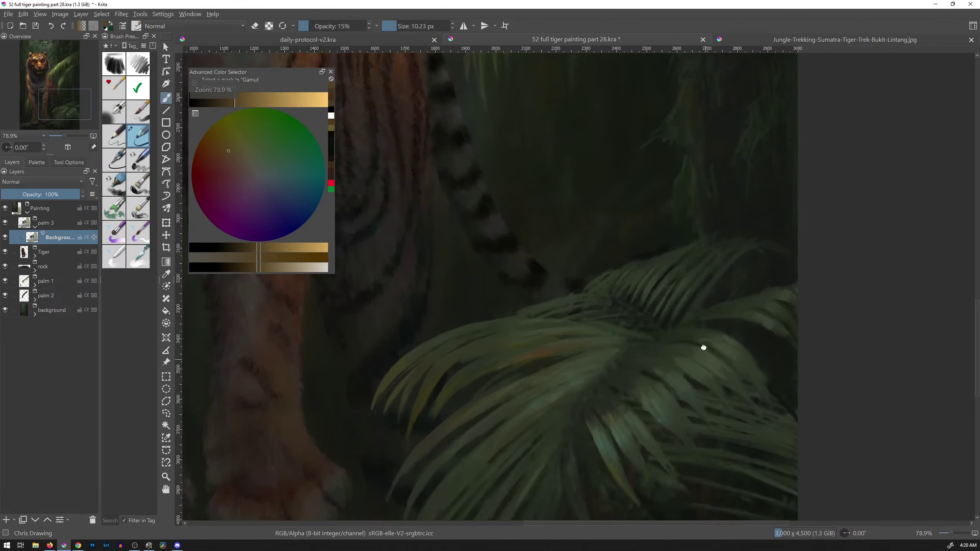
pyautogui.scroll(3, 672, 277)
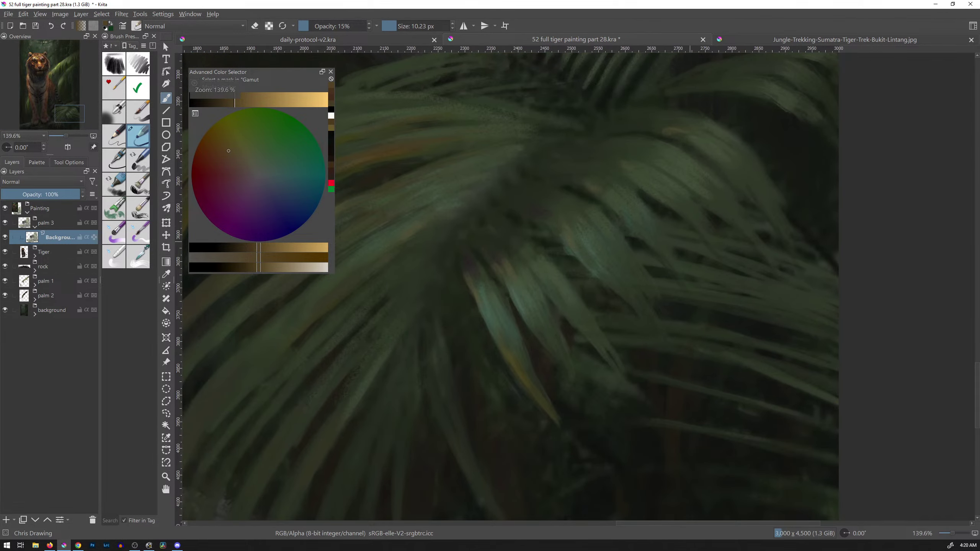
pyautogui.keyDown('ctrl'); pyautogui.click(614, 281); pyautogui.keyUp('ctrl')
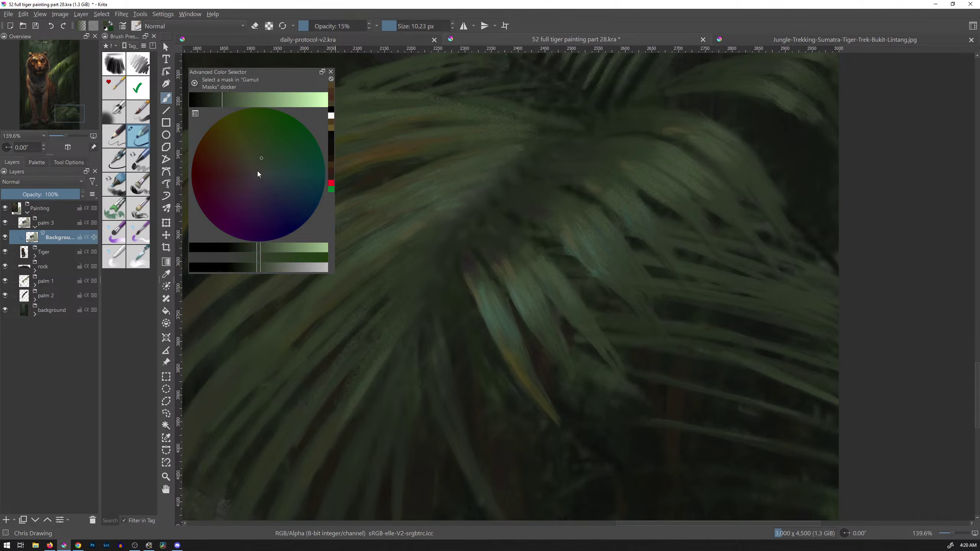
pyautogui.click(251, 189)
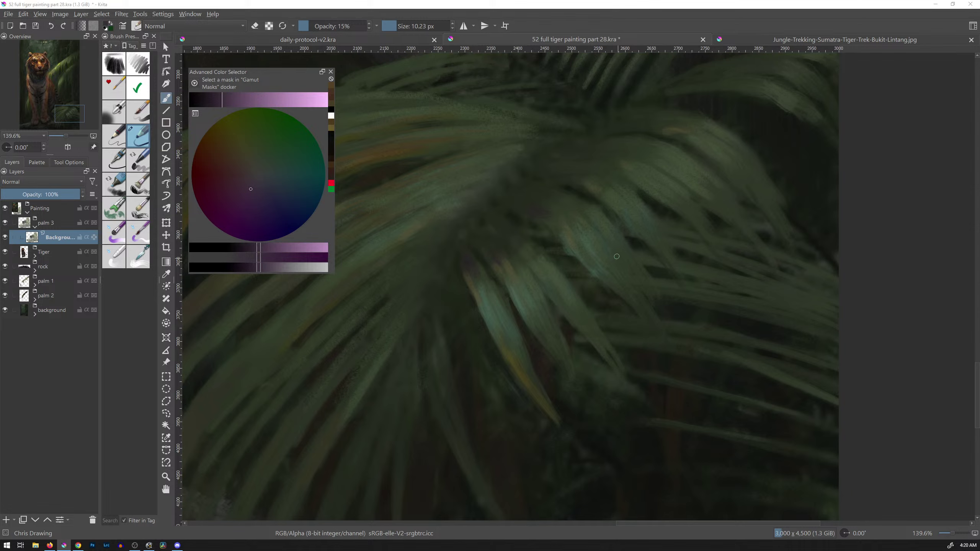
pyautogui.moveTo(617, 256); pyautogui.dragTo(620, 257)
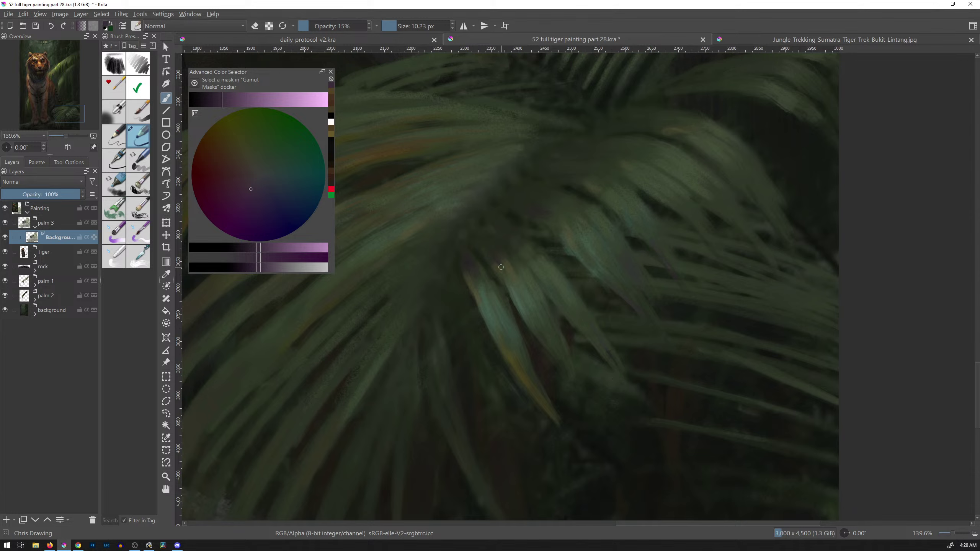
# Step: Sample the fern's green, shift it to dull yellow-brown and reddish-brown, and paint faint withered streaks on the outer drooping leaves
pyautogui.keyDown('ctrl'); pyautogui.click(727, 200); pyautogui.keyUp('ctrl')
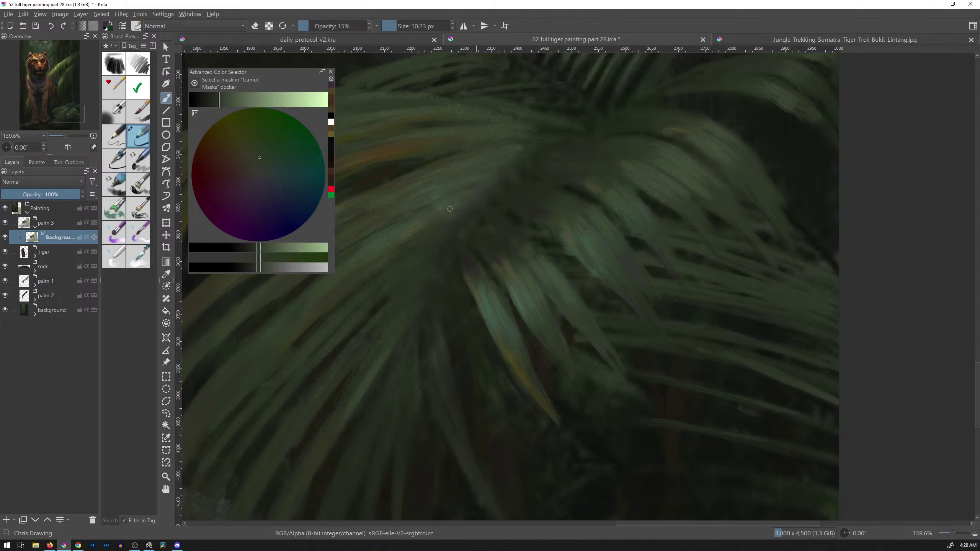
pyautogui.click(246, 163)
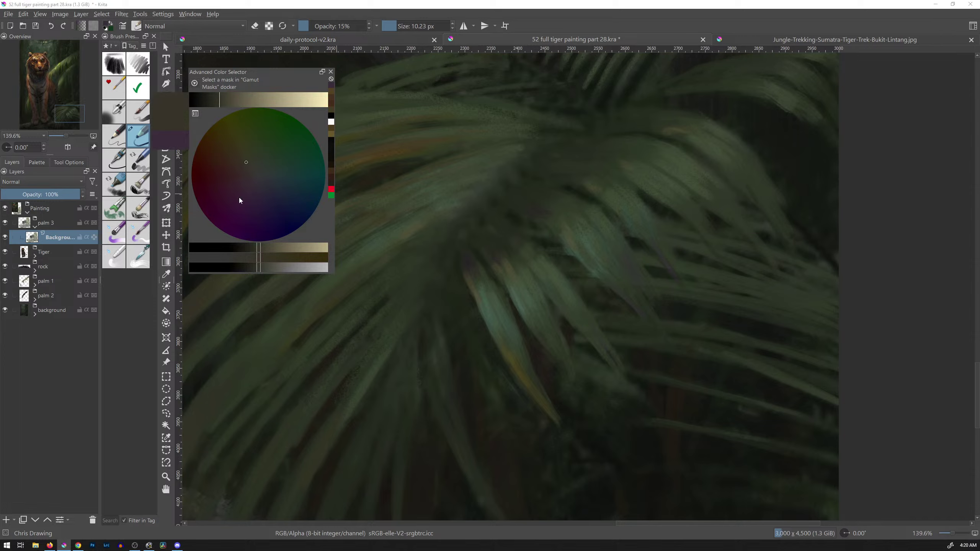
pyautogui.moveTo(707, 204); pyautogui.dragTo(729, 198)
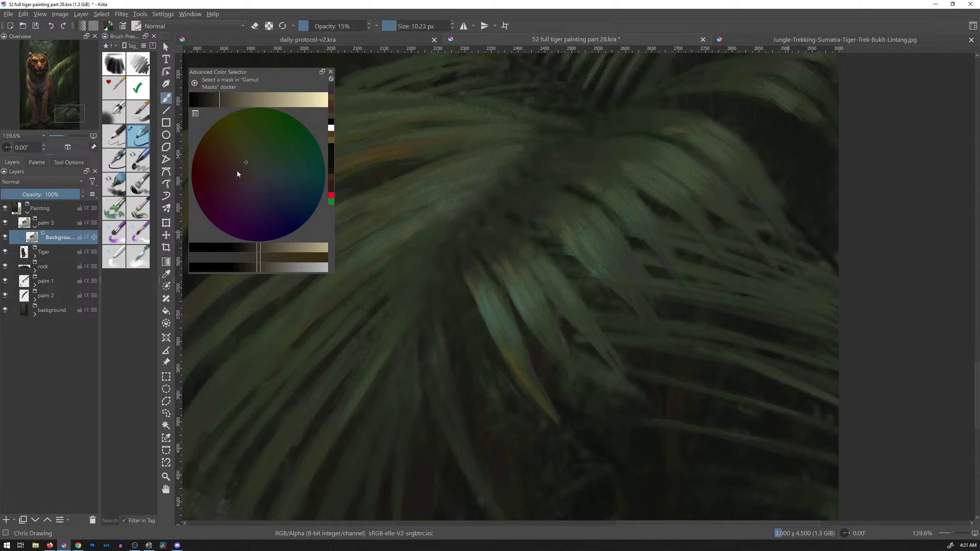
pyautogui.click(237, 171)
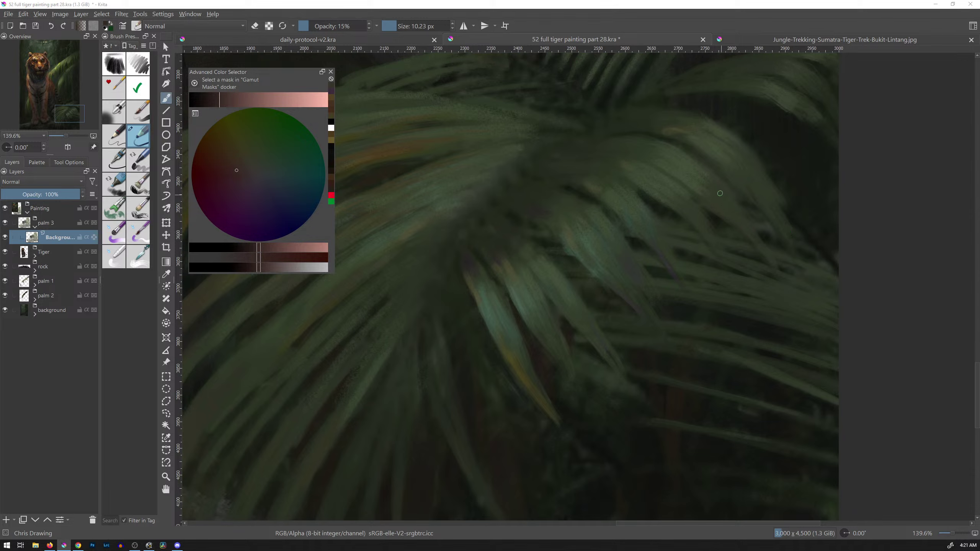
pyautogui.moveTo(716, 186); pyautogui.dragTo(763, 247)
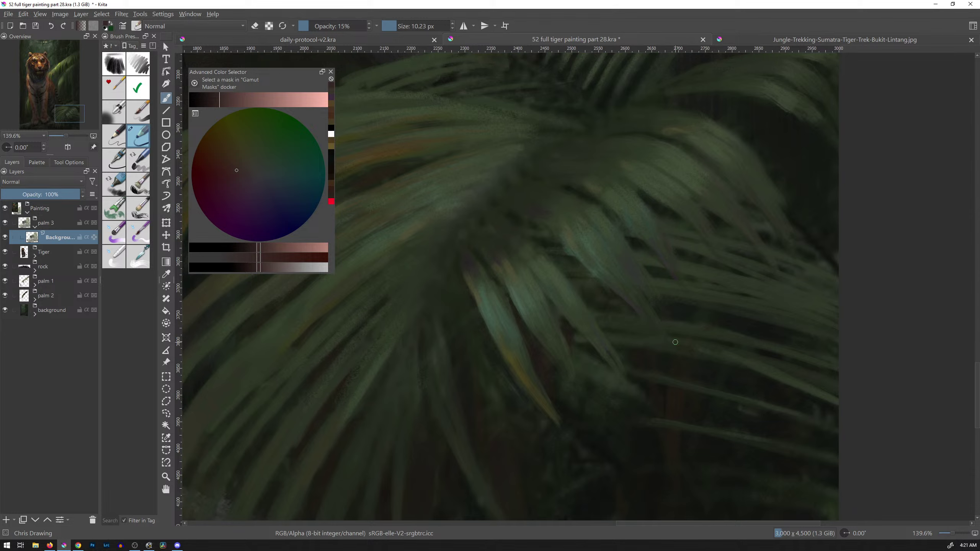
# Step: Sample the light leaf green and paint it back over the outer drooping leaves beside the withered streaks
pyautogui.keyDown('ctrl'); pyautogui.click(695, 210); pyautogui.keyUp('ctrl')
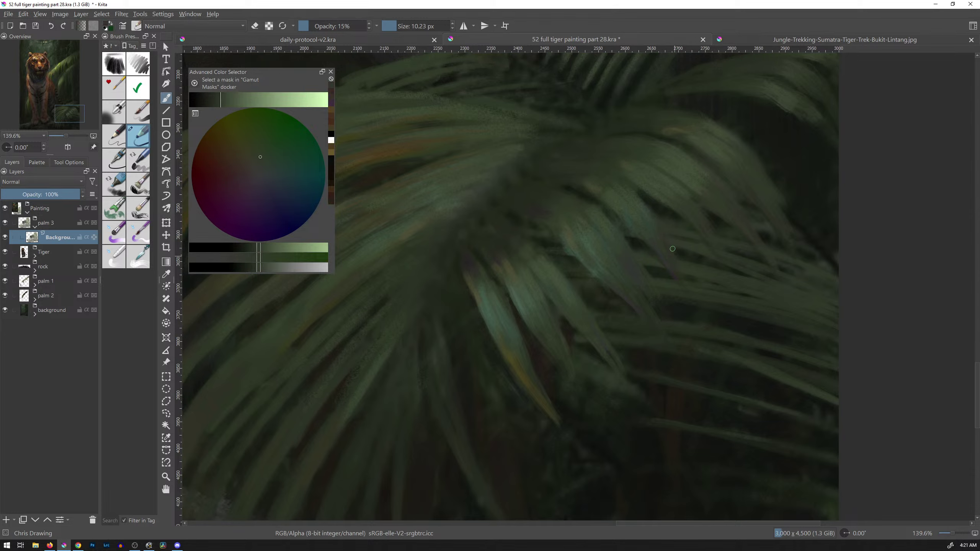
pyautogui.keyDown('ctrl'); pyautogui.click(691, 203); pyautogui.keyUp('ctrl')
pyautogui.moveTo(720, 218)
pyautogui.mouseDown()
pyautogui.moveTo(682, 297)
pyautogui.moveTo(735, 219)
pyautogui.moveTo(732, 226)
pyautogui.mouseUp()
# Step: Blend the fern leaves with the Blender Rake Smudge - deevad 23.01 brush at 29.93 px
pyautogui.rightClick(590, 164)
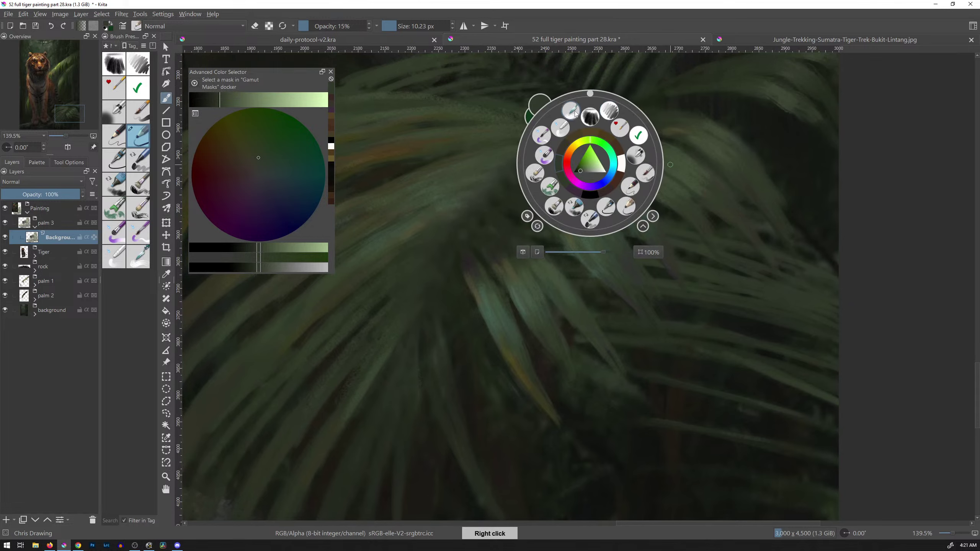
pyautogui.click(574, 208)
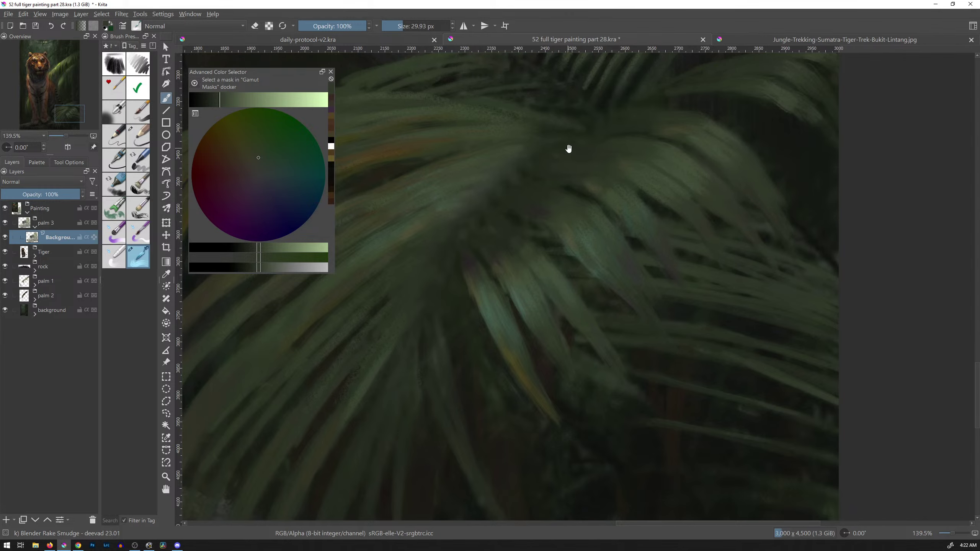
pyautogui.moveTo(569, 149); pyautogui.dragTo(756, 155)
pyautogui.moveTo(550, 196); pyautogui.dragTo(683, 155)
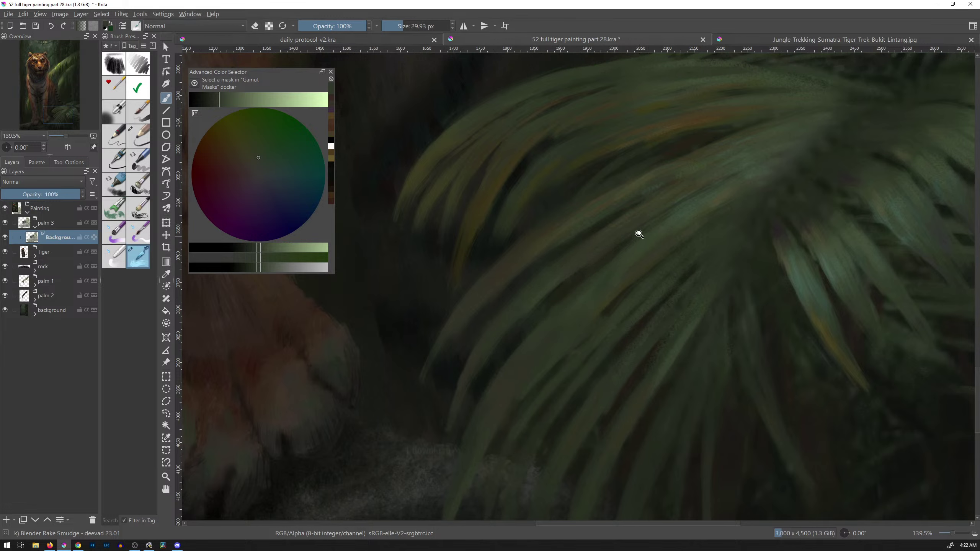
pyautogui.moveTo(640, 233)
pyautogui.mouseDown()
pyautogui.moveTo(635, 245)
pyautogui.moveTo(670, 265)
pyautogui.moveTo(648, 300)
pyautogui.moveTo(650, 354)
pyautogui.mouseUp()
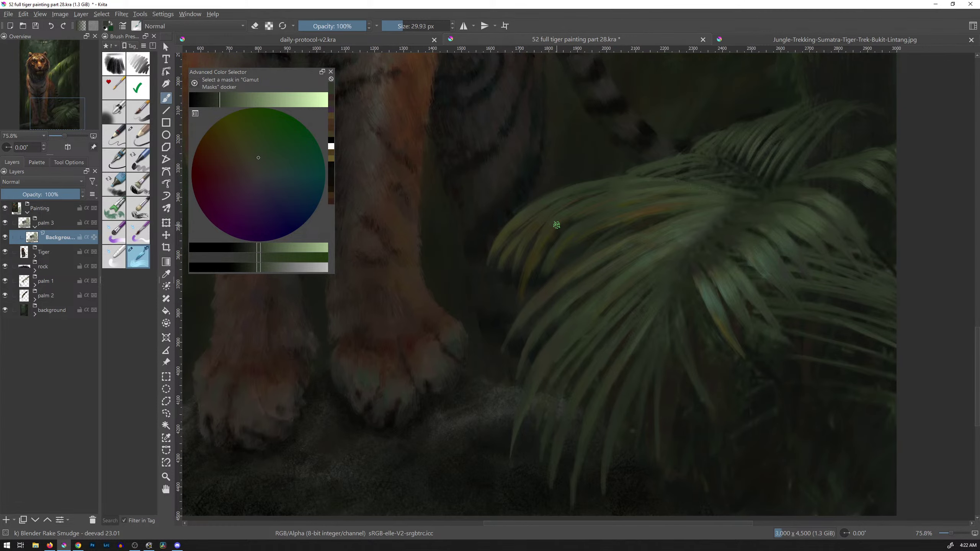
pyautogui.moveTo(678, 186); pyautogui.dragTo(652, 301)
pyautogui.moveTo(685, 256)
pyautogui.mouseDown()
pyautogui.moveTo(611, 350)
pyautogui.moveTo(612, 263)
pyautogui.mouseUp()
pyautogui.moveTo(555, 284); pyautogui.dragTo(700, 284)
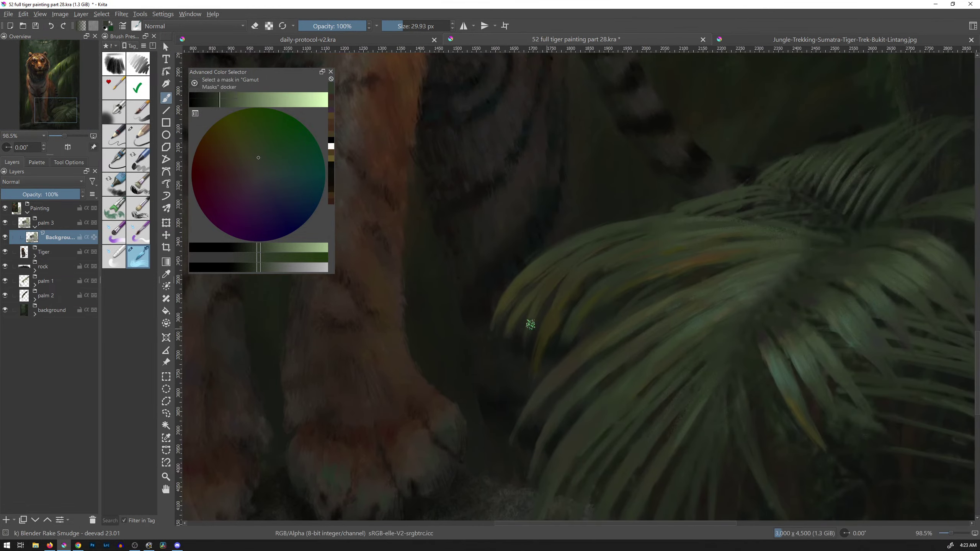
# Step: Switch to the Chris Drawing brush at 15% opacity, sample the leaf's yellow-green, darken it and paint over the outer drooping leaves
pyautogui.click(138, 137)
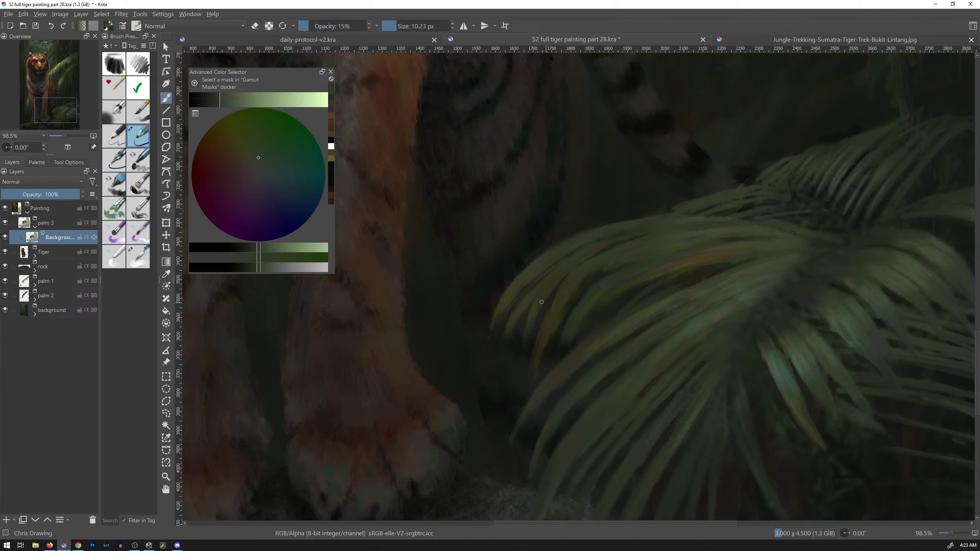
pyautogui.keyDown('ctrl'); pyautogui.click(521, 312); pyautogui.keyUp('ctrl')
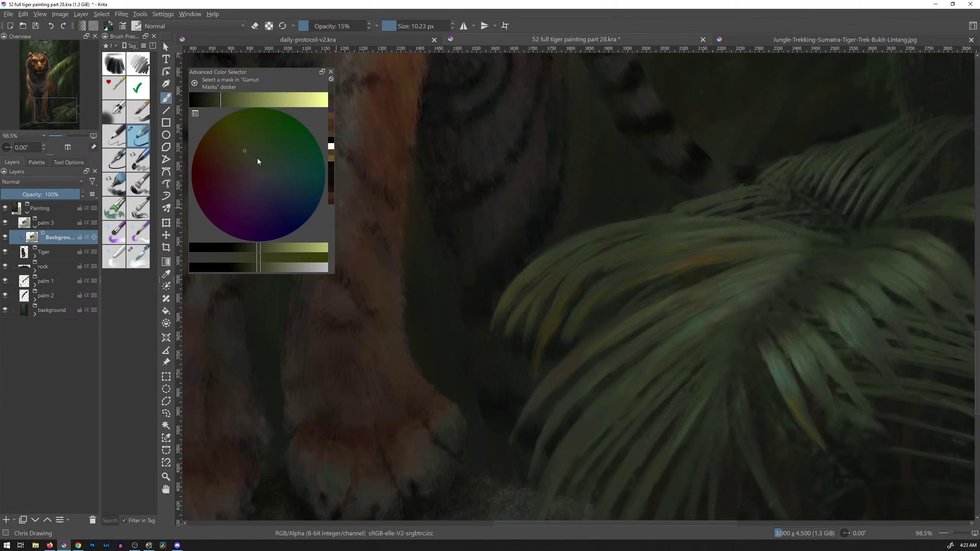
pyautogui.moveTo(218, 104); pyautogui.dragTo(214, 105)
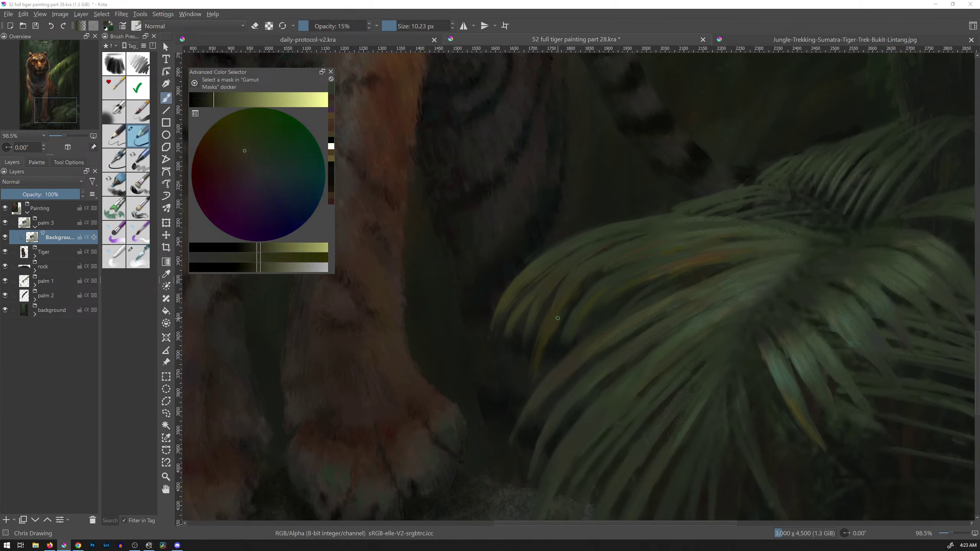
pyautogui.moveTo(559, 320); pyautogui.dragTo(561, 320)
pyautogui.moveTo(531, 291); pyautogui.dragTo(507, 332)
# Step: Darken the color to a deep olive and tone down the drooping leaf tips and yellow streaks nearest the tiger
pyautogui.moveTo(213, 101); pyautogui.dragTo(205, 102)
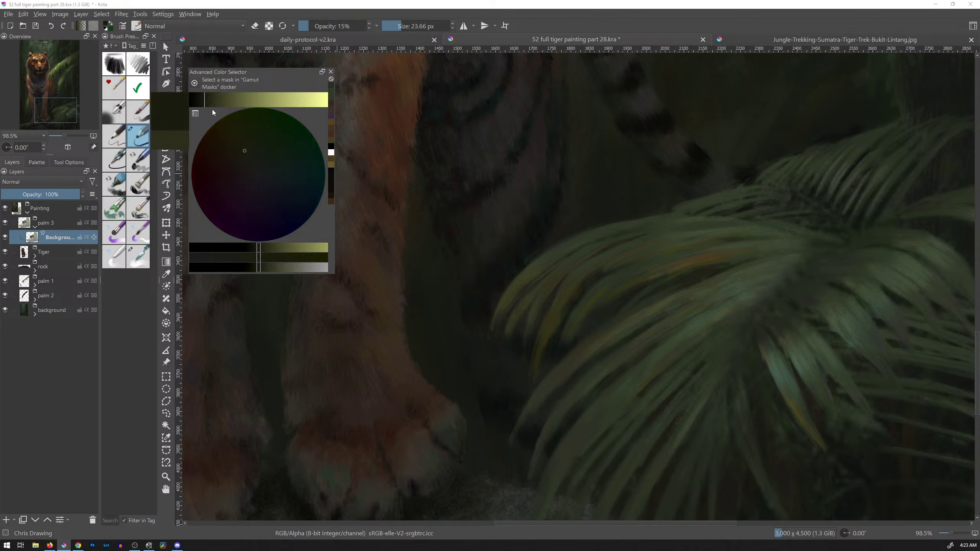
pyautogui.moveTo(519, 328); pyautogui.dragTo(505, 336)
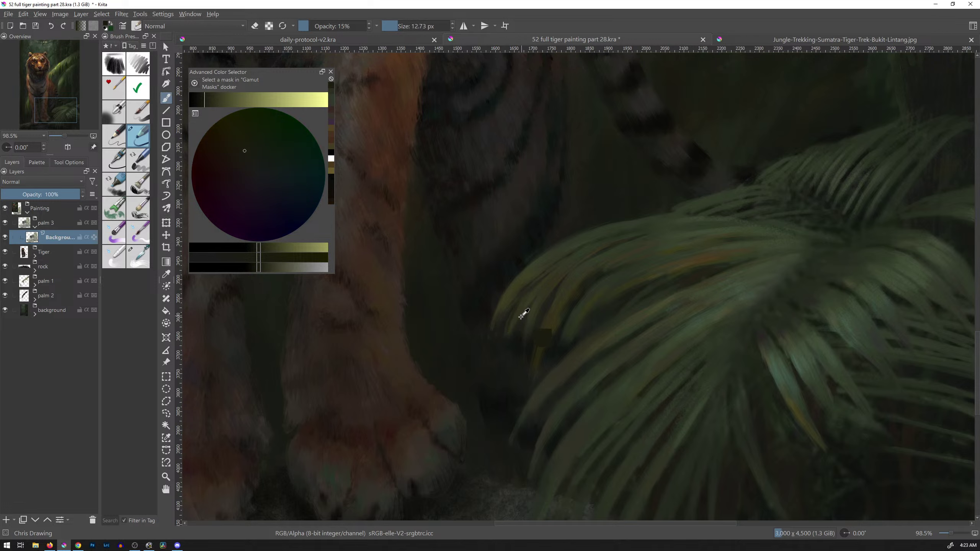
pyautogui.click(209, 100)
pyautogui.moveTo(507, 330); pyautogui.dragTo(509, 325)
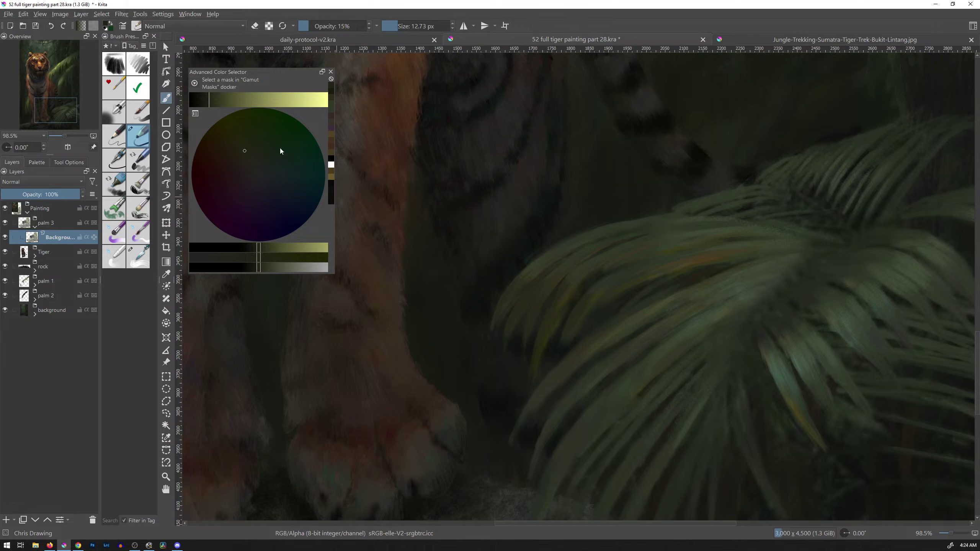
# Step: Shift the color to green, resample the leaf's yellow-green and touch up the fern's outer drooping leaves
pyautogui.click(261, 144)
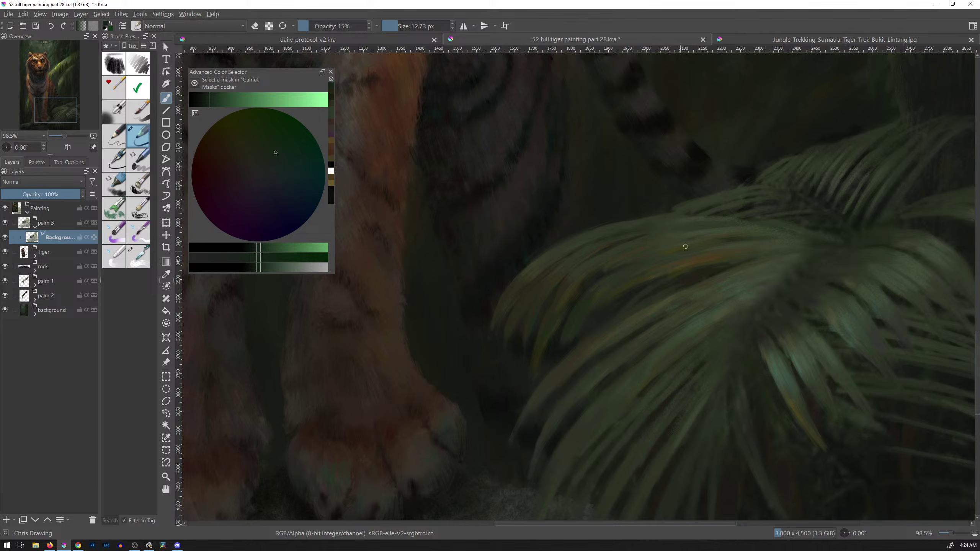
pyautogui.moveTo(725, 216); pyautogui.dragTo(661, 302)
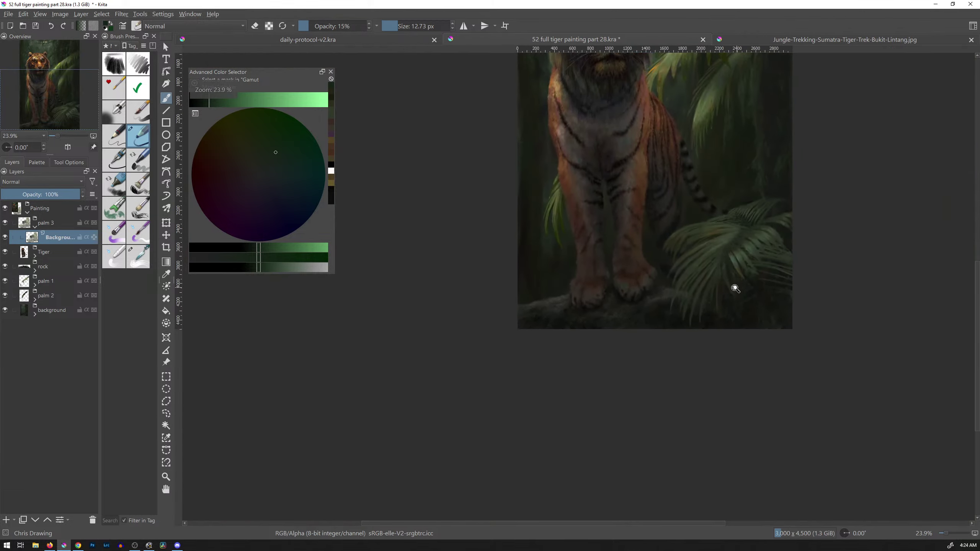
pyautogui.moveTo(736, 288); pyautogui.dragTo(635, 178)
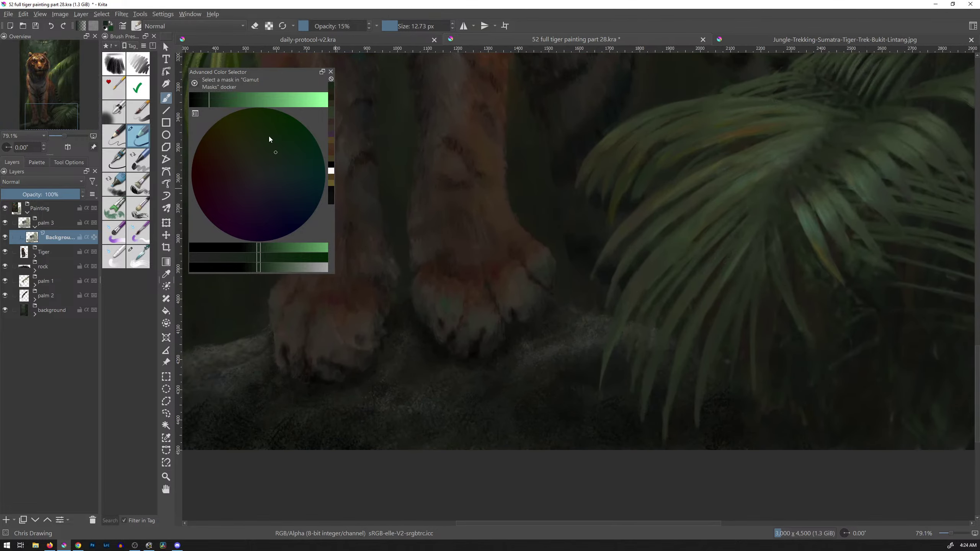
pyautogui.keyDown('ctrl'); pyautogui.click(620, 189); pyautogui.keyUp('ctrl')
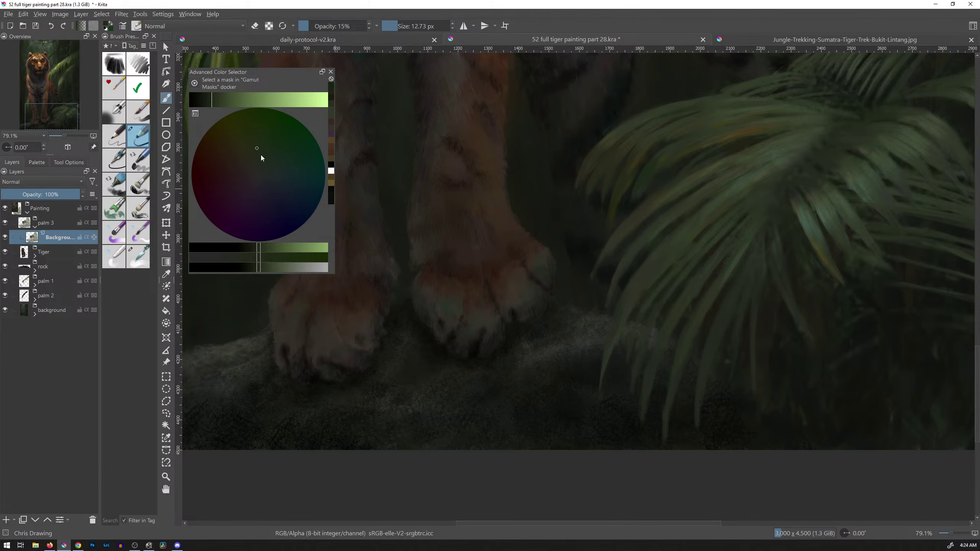
pyautogui.moveTo(625, 189); pyautogui.dragTo(635, 168)
# Step: Erase parts of the outermost fern leaf tips nearest the tiger with the 12.73 px brush at 15% opacity
pyautogui.press('e')
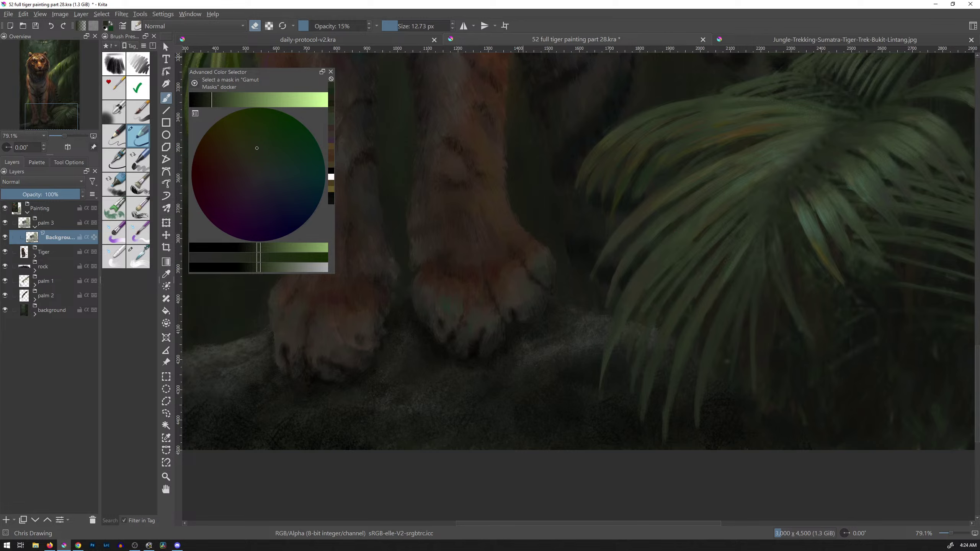
pyautogui.hotkey('alt', 'Tab')
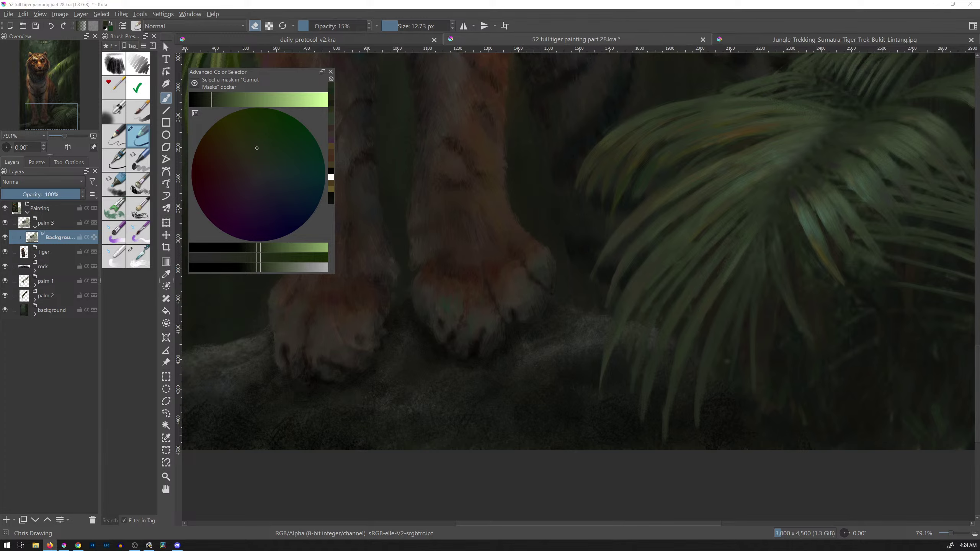
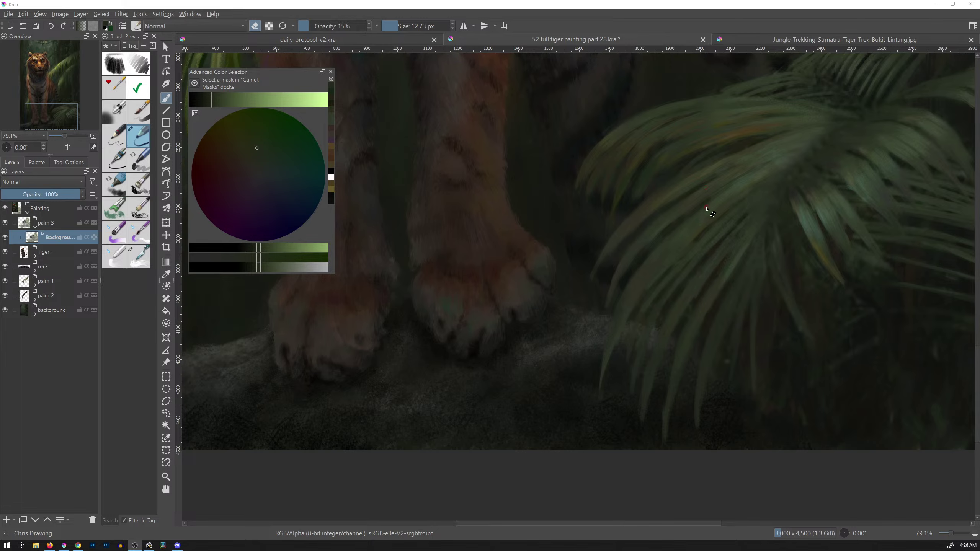
pyautogui.scroll(-4, 712, 209)
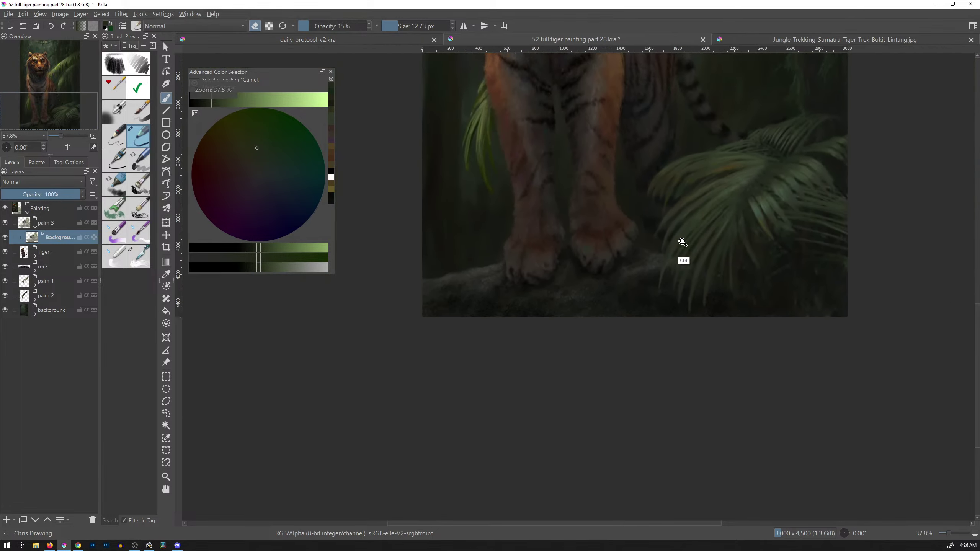
pyautogui.moveTo(742, 199); pyautogui.dragTo(657, 314)
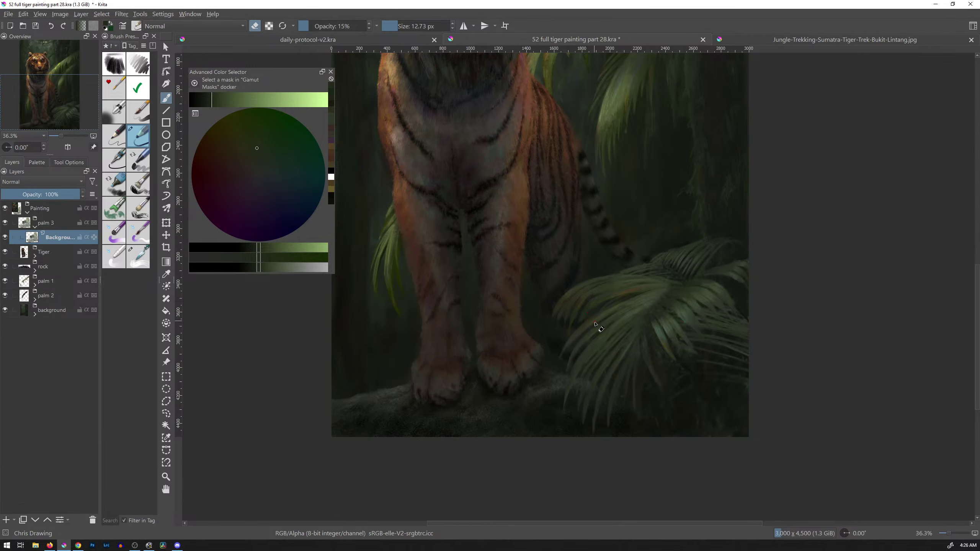
pyautogui.scroll(5, 585, 333)
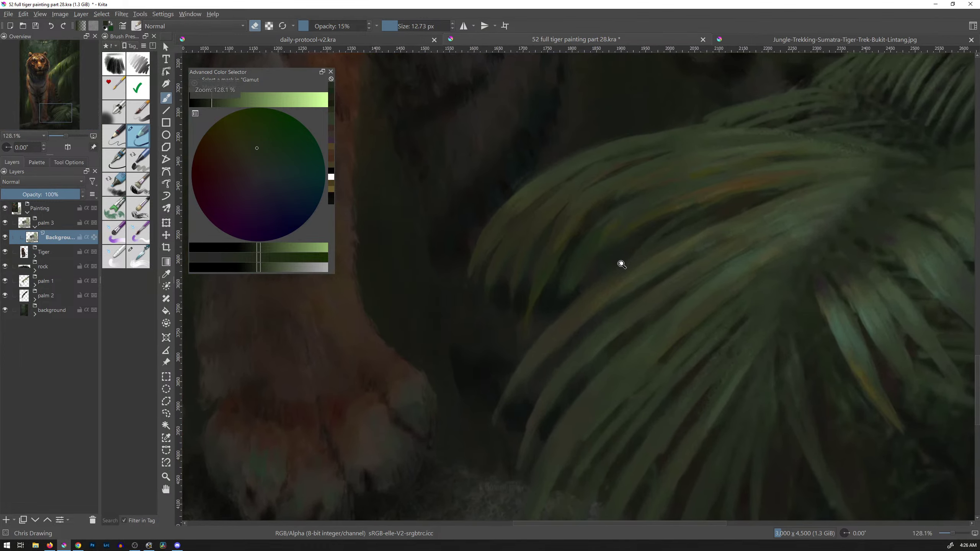
pyautogui.moveTo(622, 264); pyautogui.dragTo(622, 265)
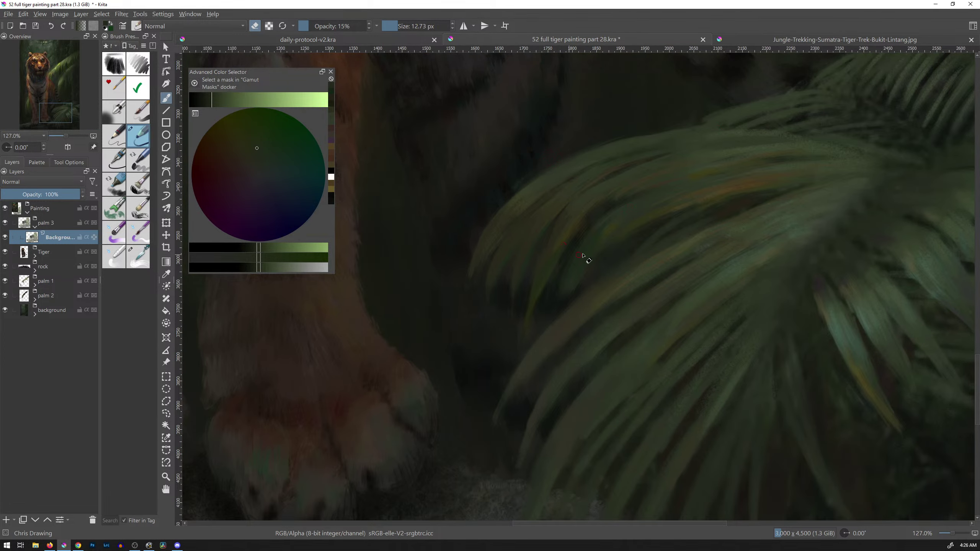
pyautogui.scroll(-5, 652, 217)
pyautogui.scroll(5, 636, 263)
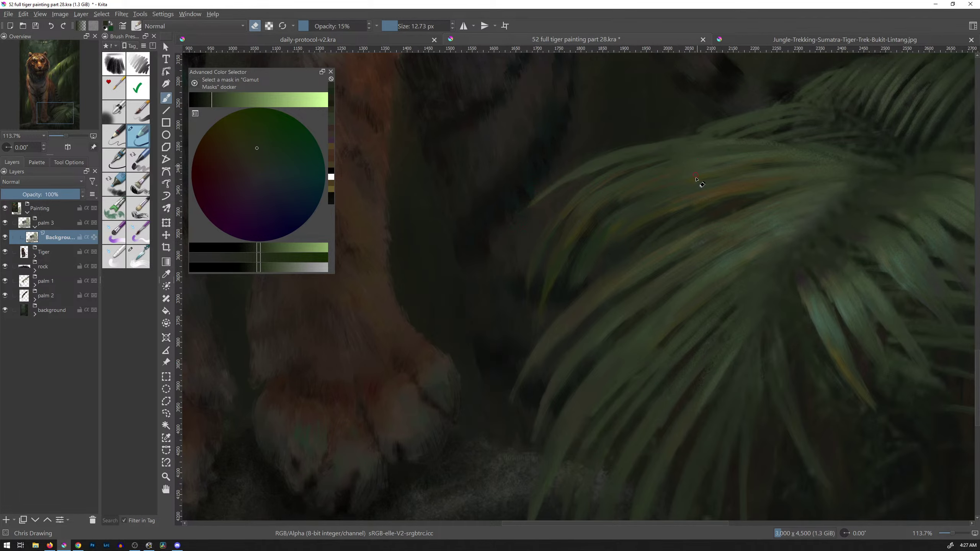
pyautogui.scroll(-6, 706, 204)
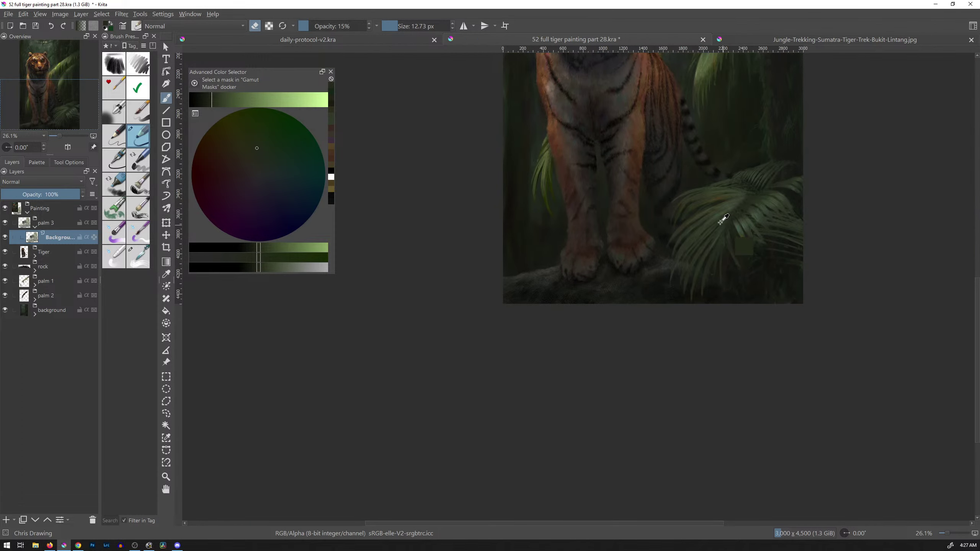
pyautogui.moveTo(696, 229)
pyautogui.mouseDown()
pyautogui.moveTo(736, 171)
pyautogui.moveTo(656, 293)
pyautogui.mouseUp()
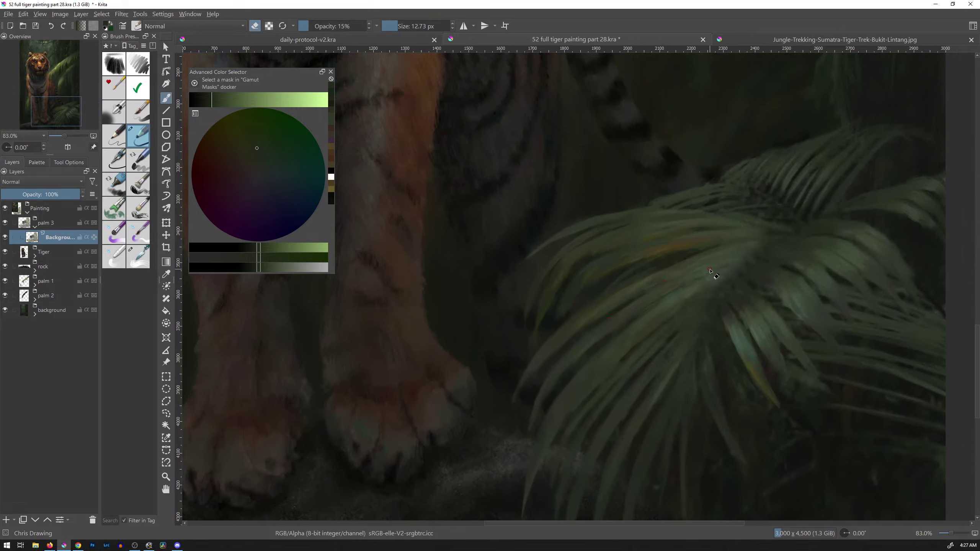
# Step: Set the Airbrush Soft brush to 185.47 px and add a paint layer in Overlay mode above the fern's Background layer
pyautogui.click(115, 111)
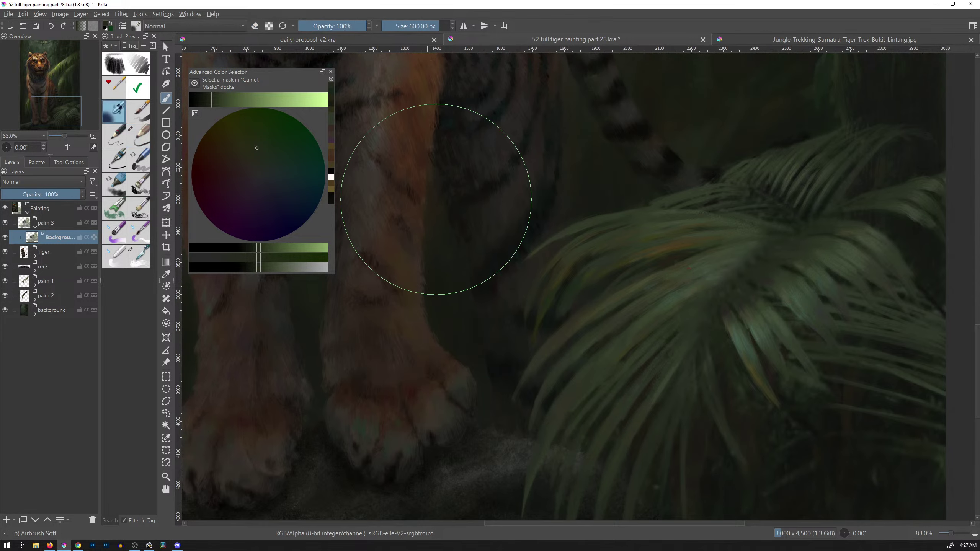
pyautogui.keyDown('shift'); pyautogui.moveTo(635, 254); pyautogui.dragTo(633, 270); pyautogui.keyUp('shift')
pyautogui.press('Insert')
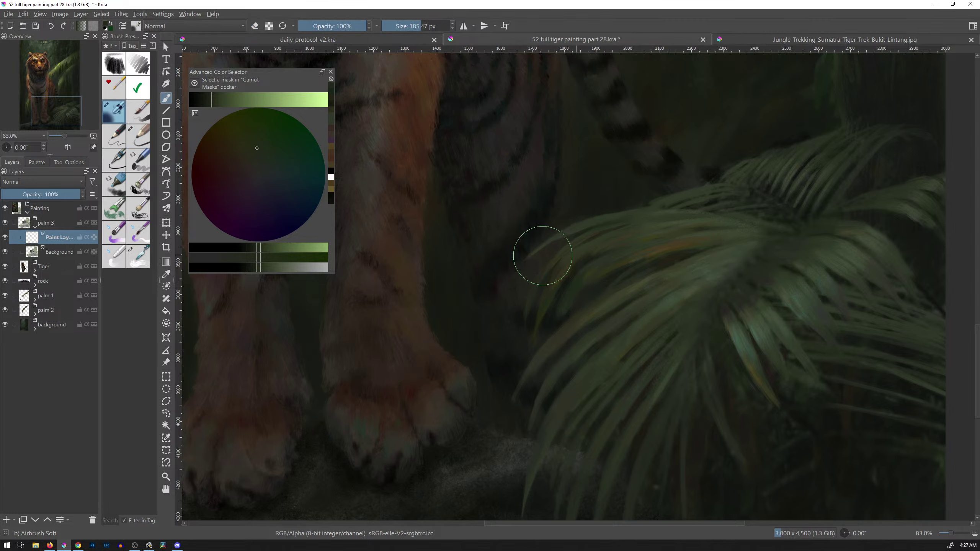
pyautogui.click(64, 184)
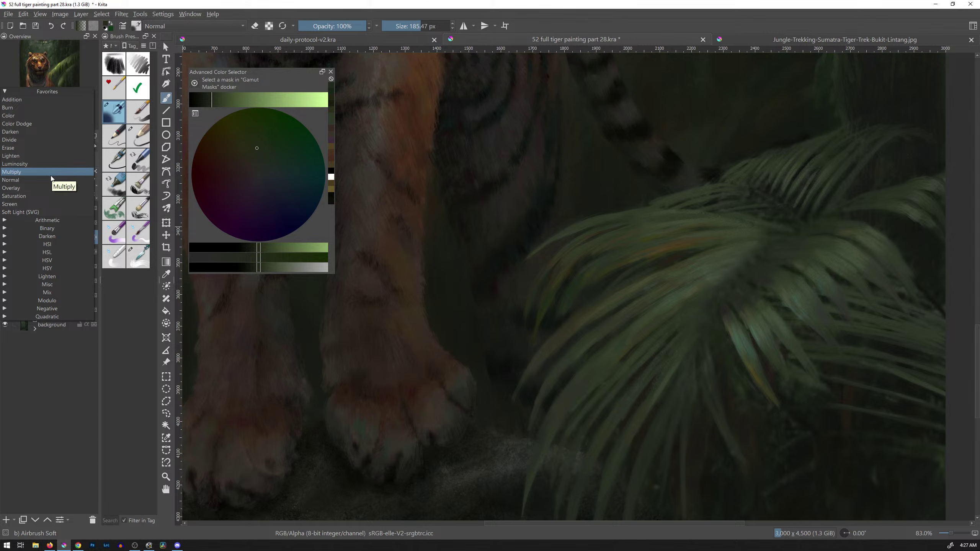
pyautogui.click(46, 188)
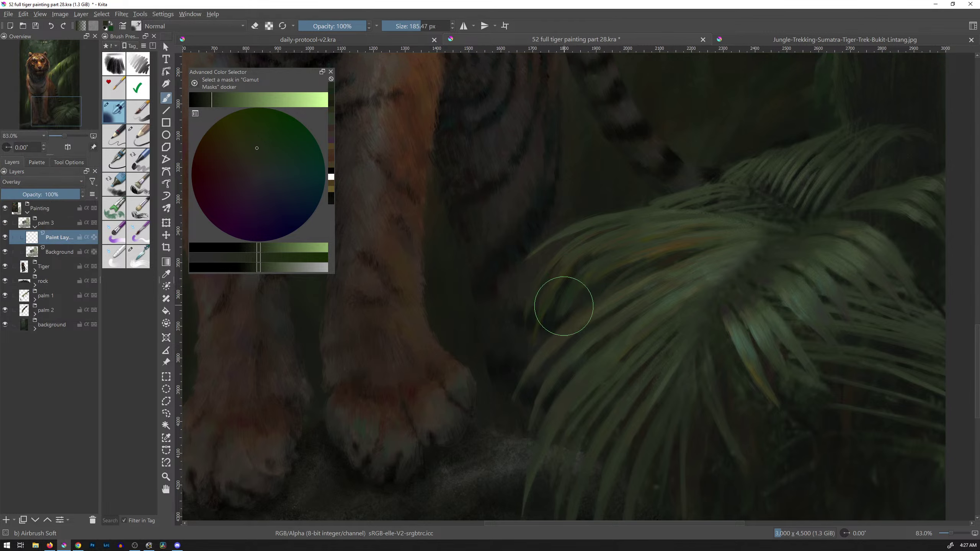
# Step: Airbrush dark green shading over the fern's outer leaves on the side facing the tiger
pyautogui.moveTo(564, 306)
pyautogui.mouseDown()
pyautogui.moveTo(617, 224)
pyautogui.moveTo(639, 225)
pyautogui.mouseUp()
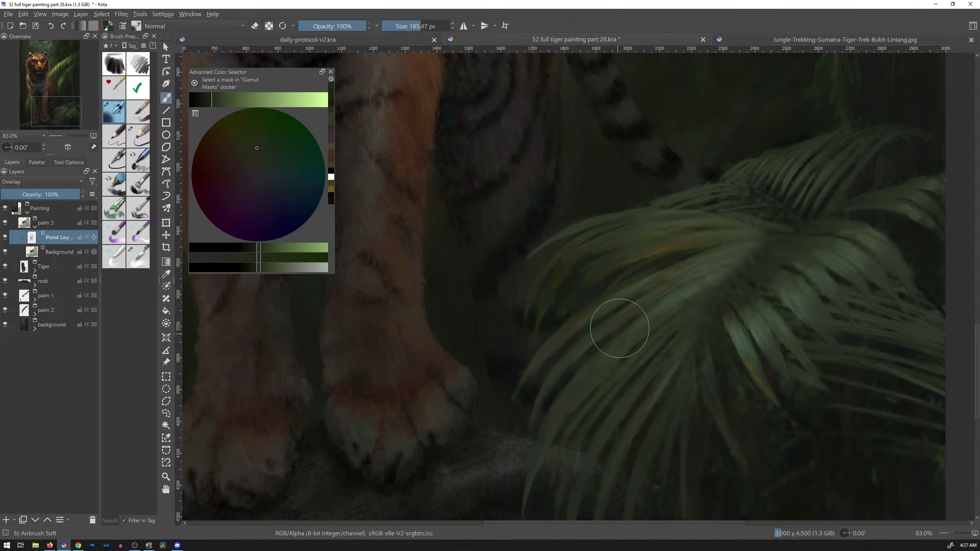
pyautogui.moveTo(620, 328)
pyautogui.mouseDown()
pyautogui.moveTo(549, 281)
pyautogui.moveTo(550, 361)
pyautogui.moveTo(580, 276)
pyautogui.moveTo(545, 257)
pyautogui.moveTo(565, 239)
pyautogui.moveTo(632, 225)
pyautogui.moveTo(678, 243)
pyautogui.mouseUp()
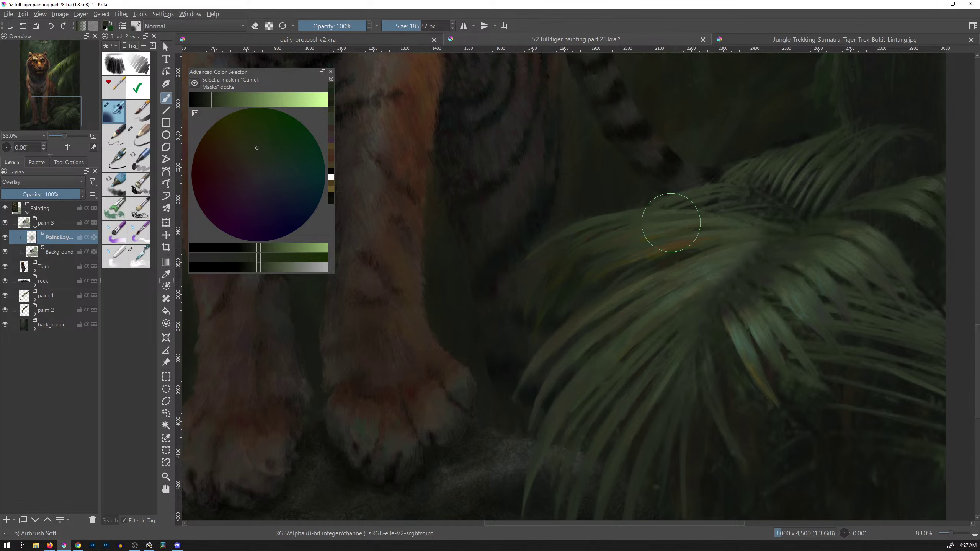
pyautogui.moveTo(662, 277)
pyautogui.mouseDown()
pyautogui.moveTo(670, 290)
pyautogui.moveTo(653, 338)
pyautogui.moveTo(691, 309)
pyautogui.moveTo(631, 291)
pyautogui.mouseUp()
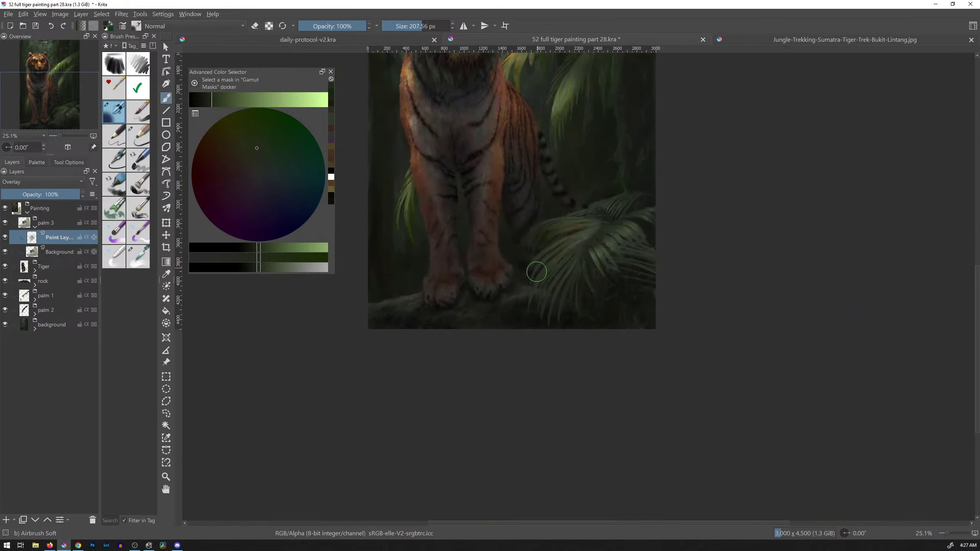
# Step: Enlarge the airbrush to 207.56 px and extend the Overlay shading over the fern's lower, outer and upper leaves
pyautogui.moveTo(536, 265); pyautogui.dragTo(541, 328)
pyautogui.moveTo(544, 255); pyautogui.dragTo(589, 333)
pyautogui.moveTo(558, 250)
pyautogui.mouseDown()
pyautogui.moveTo(597, 321)
pyautogui.moveTo(641, 275)
pyautogui.moveTo(562, 251)
pyautogui.moveTo(534, 262)
pyautogui.moveTo(579, 321)
pyautogui.moveTo(590, 288)
pyautogui.moveTo(540, 299)
pyautogui.moveTo(543, 310)
pyautogui.moveTo(587, 263)
pyautogui.moveTo(550, 242)
pyautogui.moveTo(590, 318)
pyautogui.moveTo(579, 286)
pyautogui.moveTo(541, 259)
pyautogui.moveTo(576, 316)
pyautogui.moveTo(621, 279)
pyautogui.moveTo(554, 225)
pyautogui.moveTo(542, 237)
pyautogui.moveTo(543, 219)
pyautogui.moveTo(571, 211)
pyautogui.moveTo(541, 229)
pyautogui.mouseUp()
pyautogui.moveTo(644, 210); pyautogui.dragTo(661, 190)
pyautogui.moveTo(634, 225); pyautogui.dragTo(704, 299)
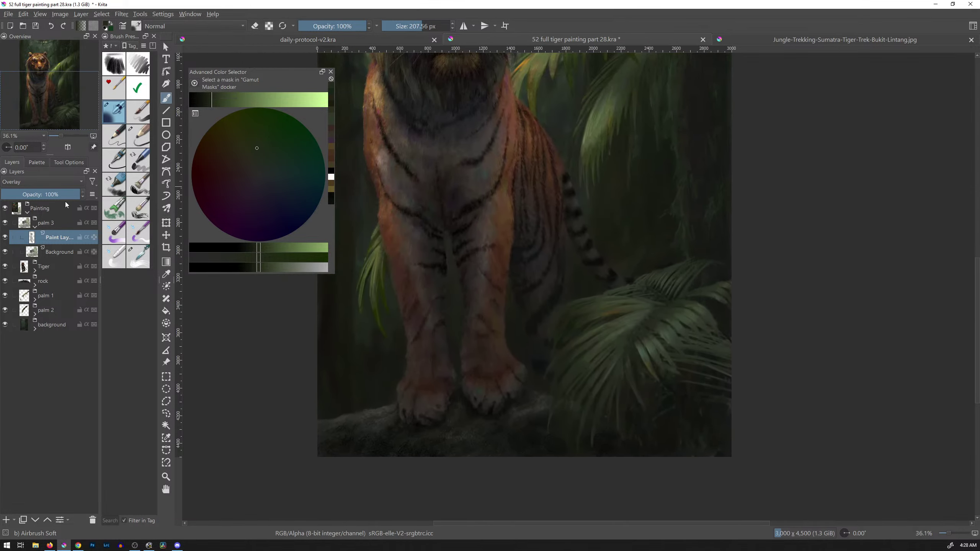
# Step: Try the Overlay shading layer at 2% opacity to compare, and undo the opacity change
pyautogui.moveTo(75, 198)
pyautogui.mouseDown()
pyautogui.moveTo(61, 196)
pyautogui.moveTo(74, 199)
pyautogui.mouseUp()
pyautogui.write('2')
pyautogui.press('Return')
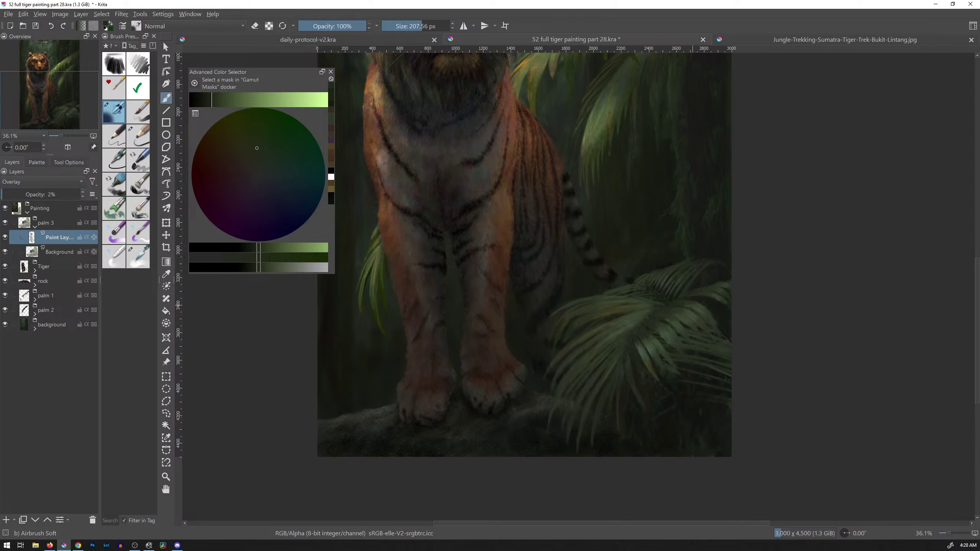
pyautogui.hotkey('ctrl', 'z')
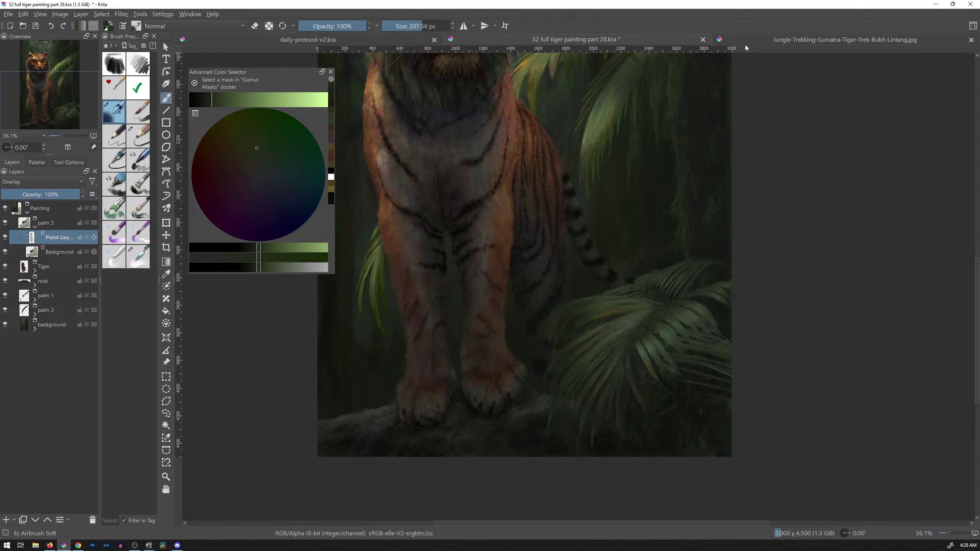
# Step: Blend the upper fern leaves on the Background layer with the Blender Rake Smudge - deevad 23.01 brush at 45.23 px
pyautogui.press('2')
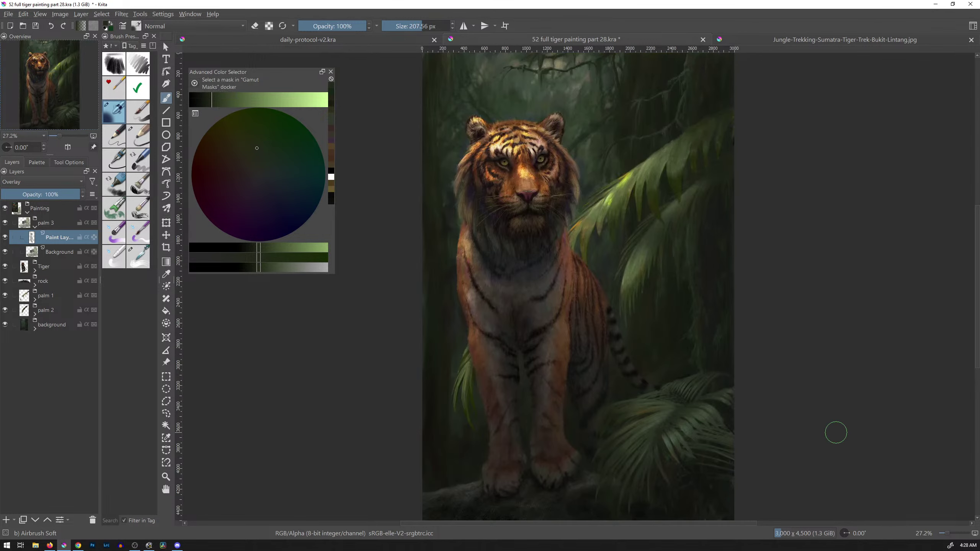
pyautogui.moveTo(695, 393); pyautogui.dragTo(707, 319)
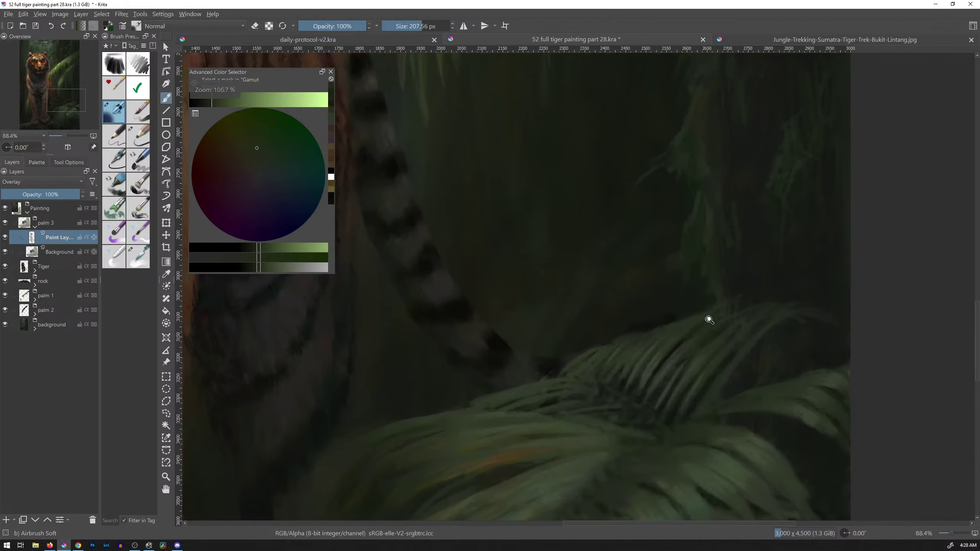
pyautogui.moveTo(710, 416); pyautogui.dragTo(672, 259)
pyautogui.rightClick(488, 247)
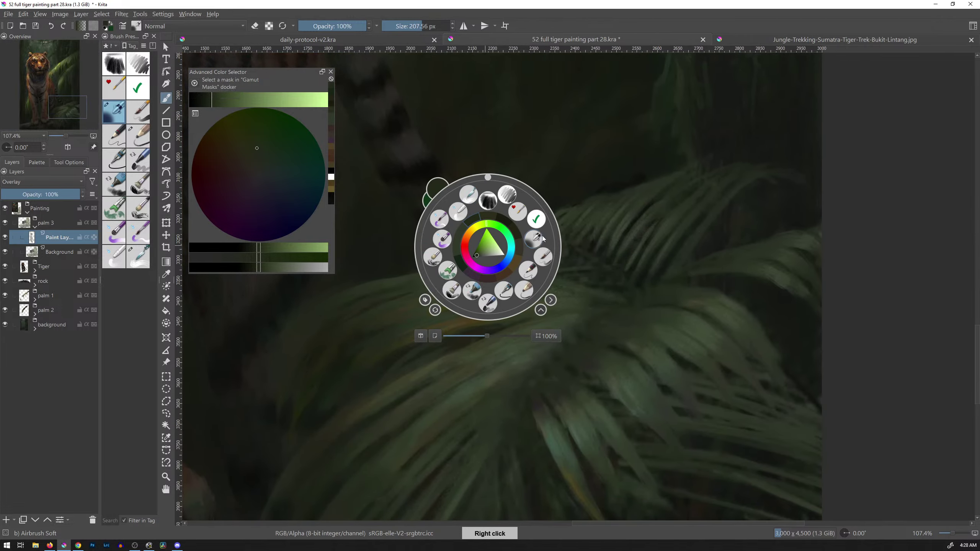
pyautogui.click(469, 195)
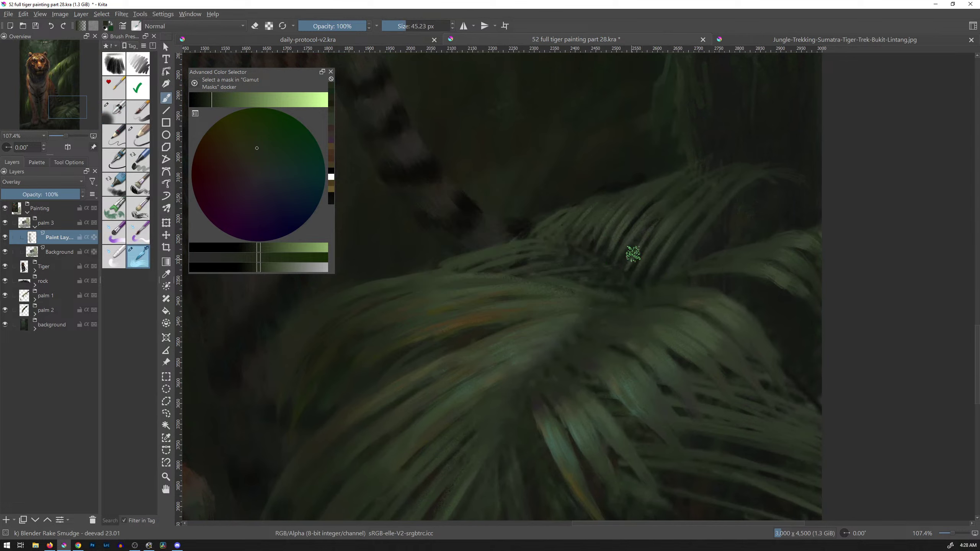
pyautogui.click(74, 256)
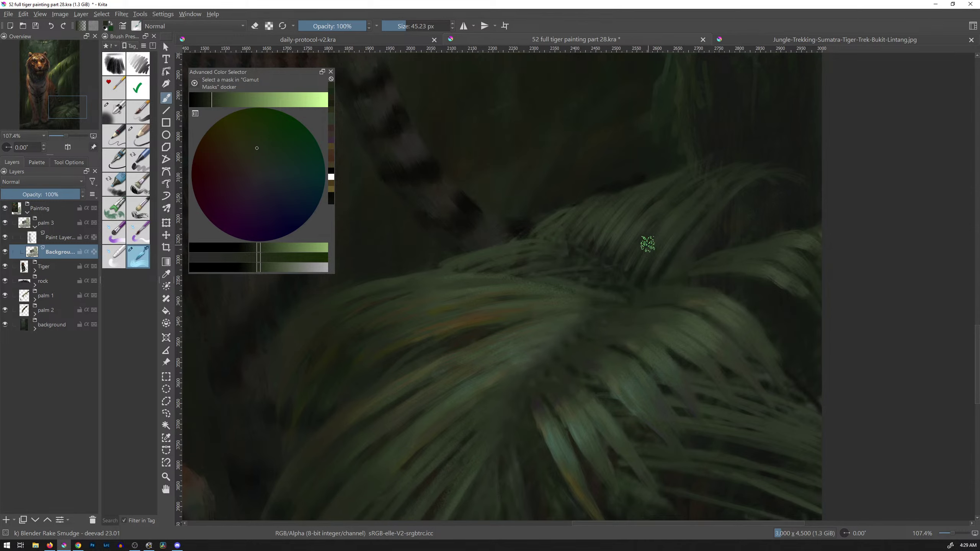
# Step: Save the tiger painting and close the Jungle-Trekking-Sumatra-Tiger-Trek-Bukit-Lintang.jpg reference photo
pyautogui.moveTo(655, 201); pyautogui.dragTo(639, 275)
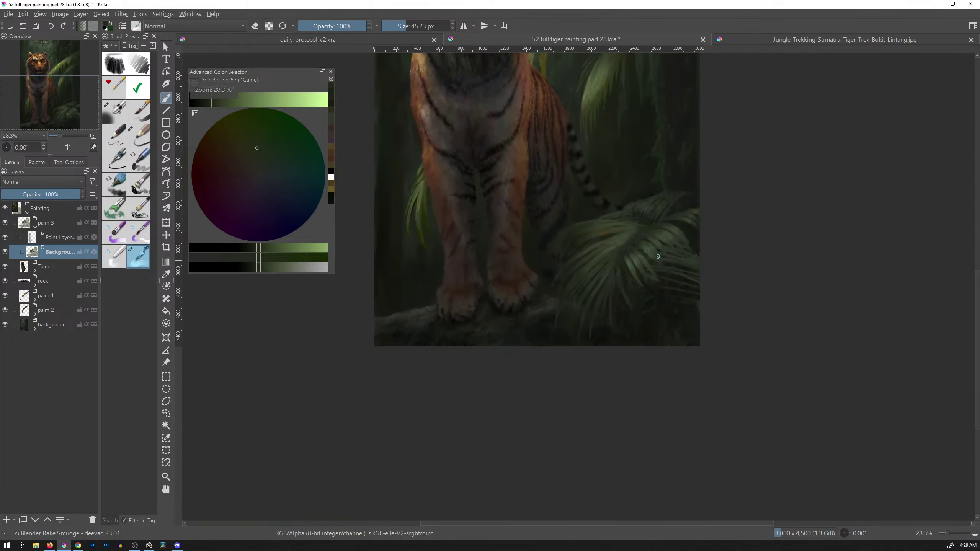
pyautogui.moveTo(679, 242); pyautogui.dragTo(668, 303)
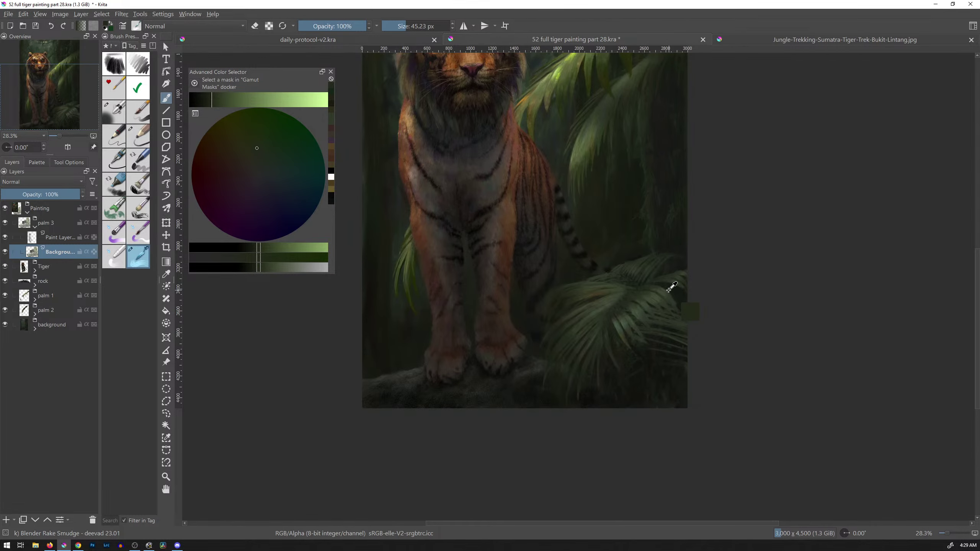
pyautogui.hotkey('ctrl', 's')
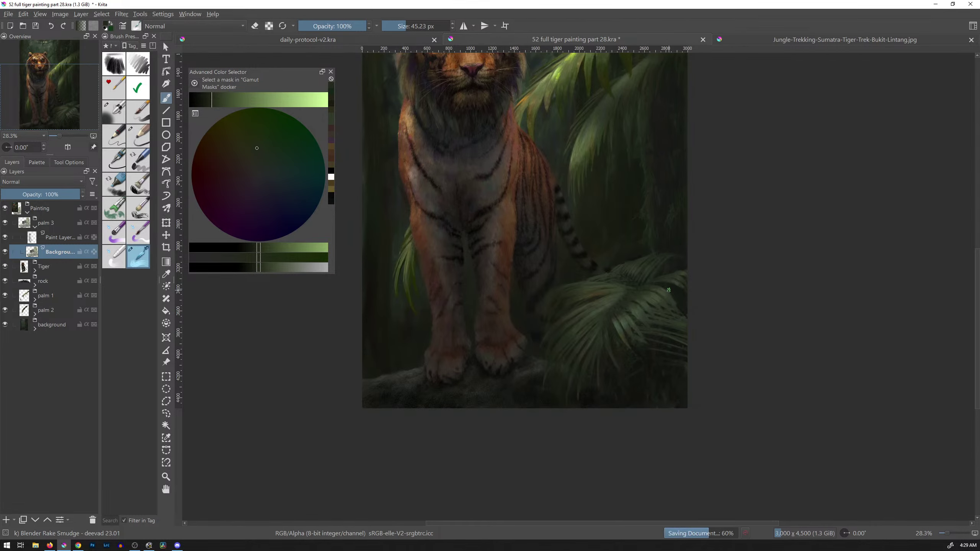
pyautogui.click(972, 39)
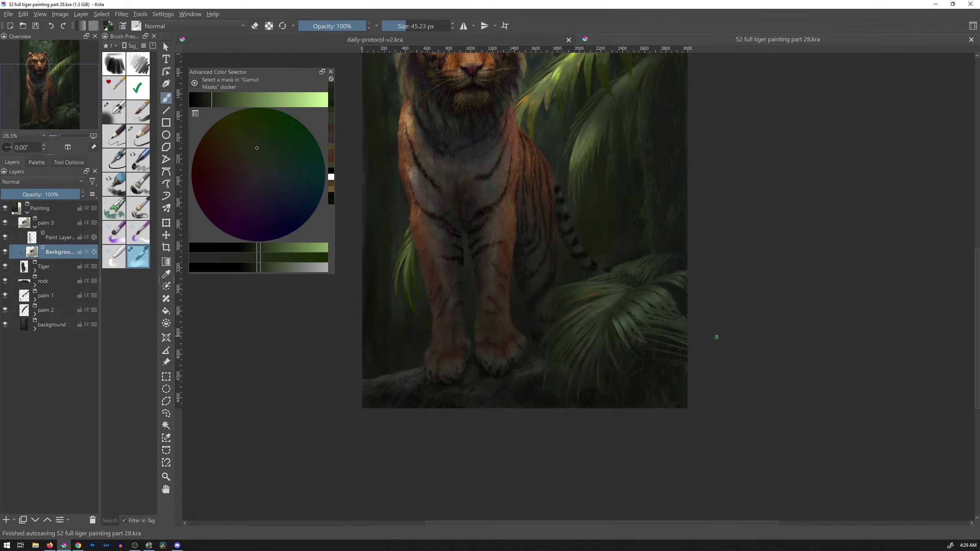
# Step: Blend the fern's lower outer leaves near the canvas edge with the Blender Rake Smudge brush at 51.52 px
pyautogui.moveTo(665, 334); pyautogui.dragTo(682, 272)
pyautogui.moveTo(673, 318)
pyautogui.mouseDown()
pyautogui.moveTo(687, 329)
pyautogui.moveTo(656, 308)
pyautogui.mouseUp()
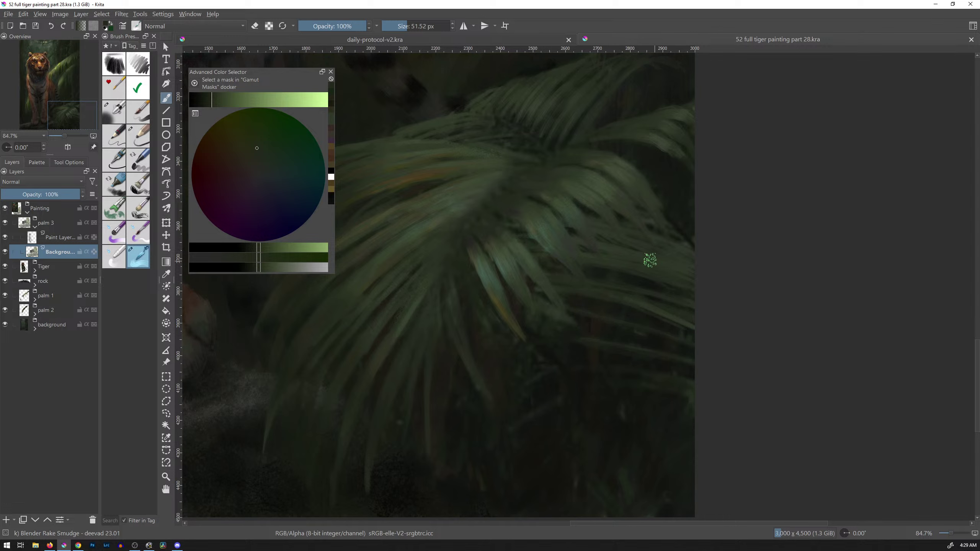
pyautogui.moveTo(686, 233); pyautogui.dragTo(605, 240)
pyautogui.moveTo(671, 271); pyautogui.dragTo(655, 341)
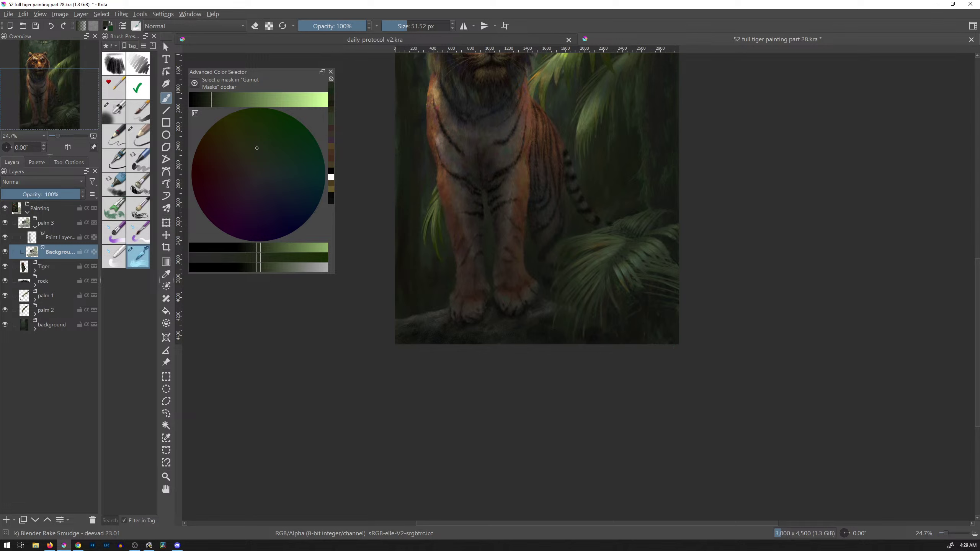
# Step: Airbrush a darker green over the fern's outer leaves on the Overlay paint layer with Airbrush Soft at 207.56 px
pyautogui.moveTo(660, 297); pyautogui.dragTo(690, 245)
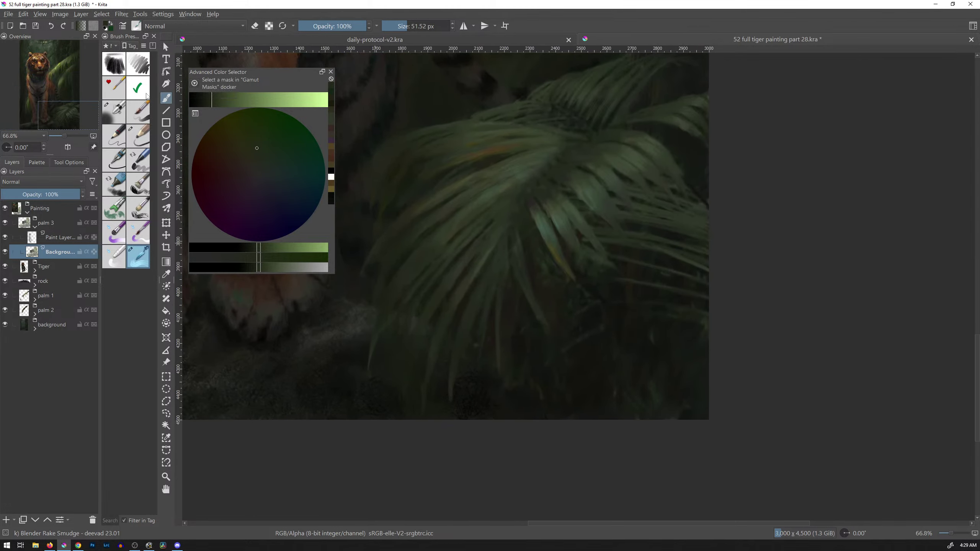
pyautogui.click(121, 117)
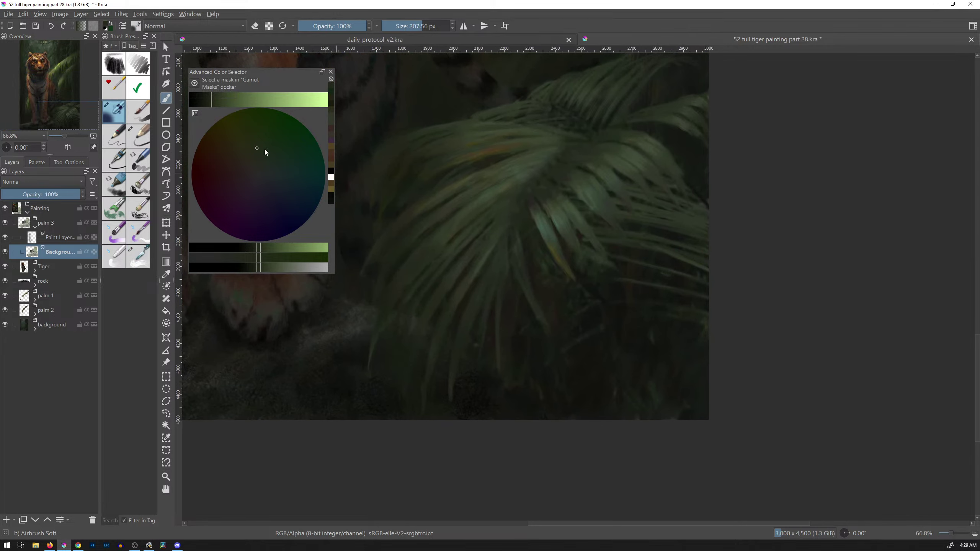
pyautogui.click(209, 100)
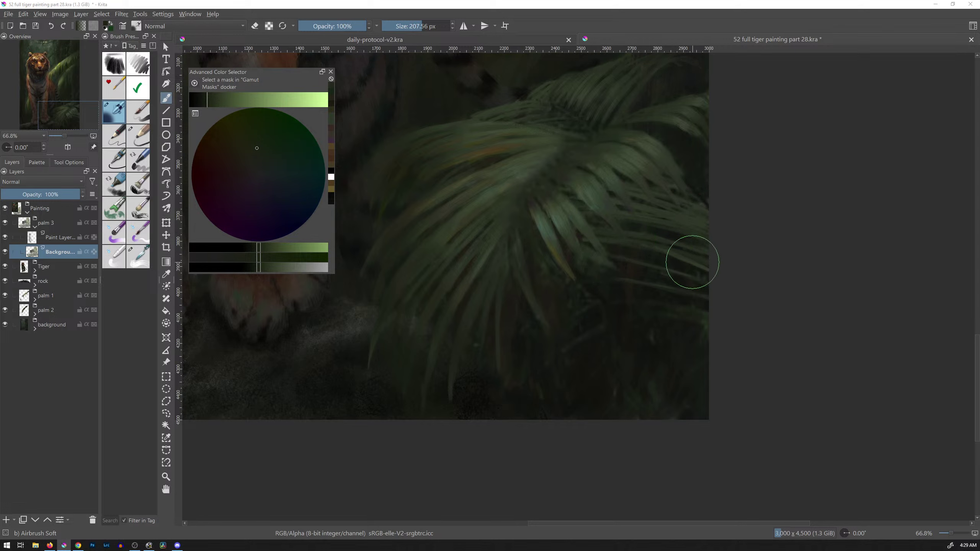
pyautogui.click(58, 242)
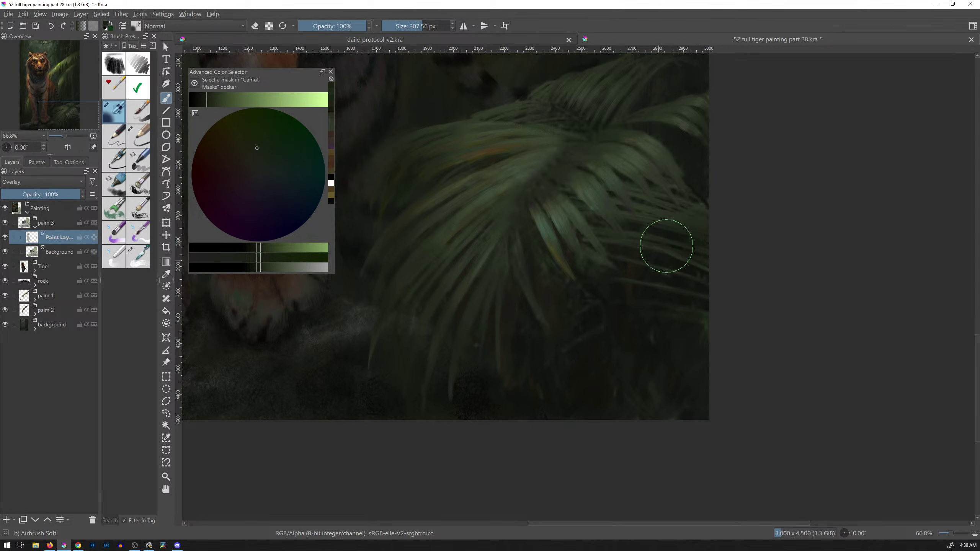
pyautogui.moveTo(658, 240)
pyautogui.mouseDown()
pyautogui.moveTo(637, 211)
pyautogui.moveTo(663, 260)
pyautogui.moveTo(630, 265)
pyautogui.moveTo(647, 267)
pyautogui.moveTo(604, 238)
pyautogui.moveTo(620, 266)
pyautogui.mouseUp()
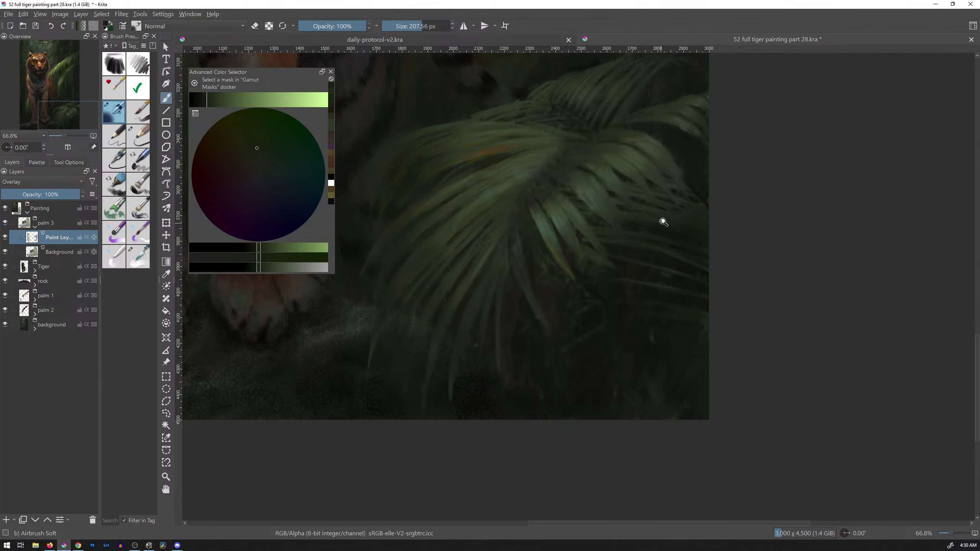
# Step: Check the fern shading against the whole tiger painting and save the document
pyautogui.moveTo(664, 222); pyautogui.dragTo(640, 301)
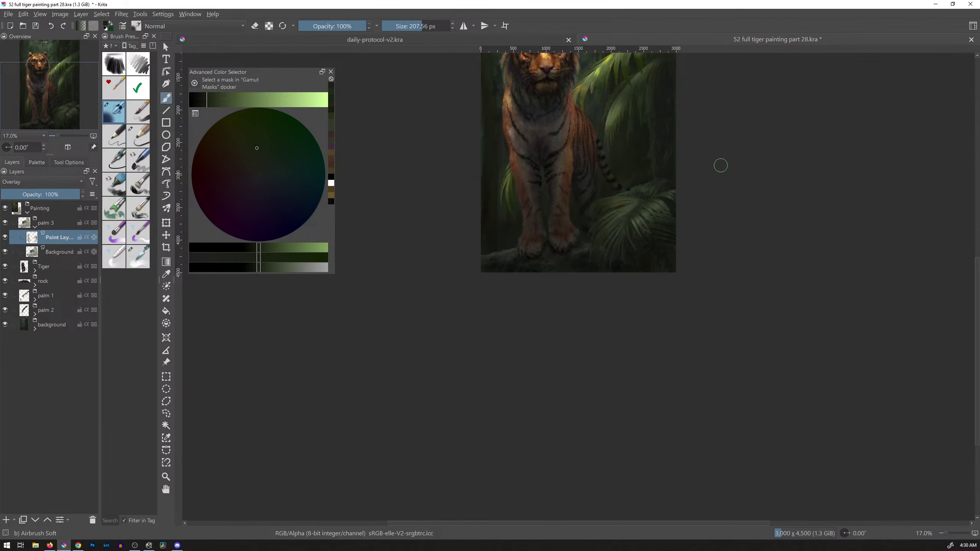
pyautogui.moveTo(660, 215); pyautogui.dragTo(659, 223)
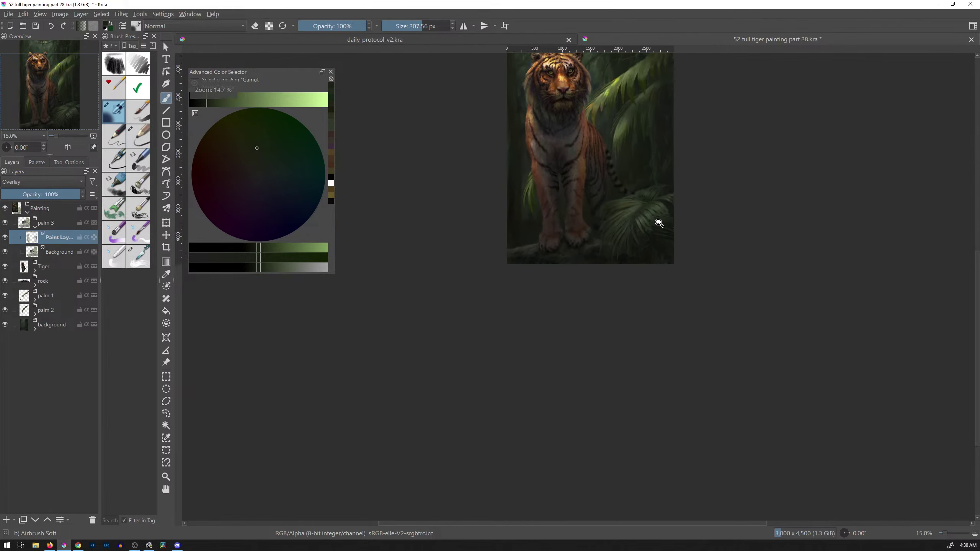
pyautogui.moveTo(679, 185); pyautogui.dragTo(650, 331)
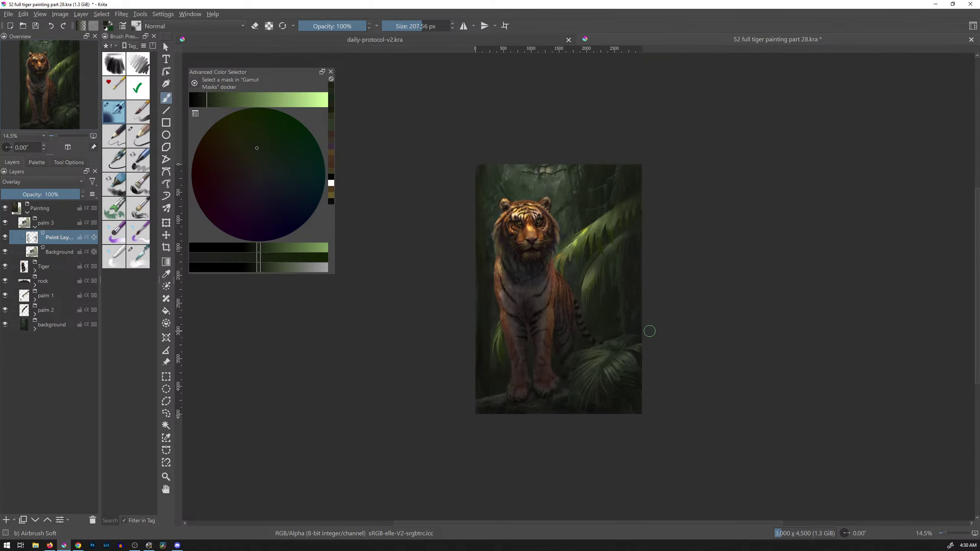
pyautogui.hotkey('ctrl', 's')
pyautogui.press('2')
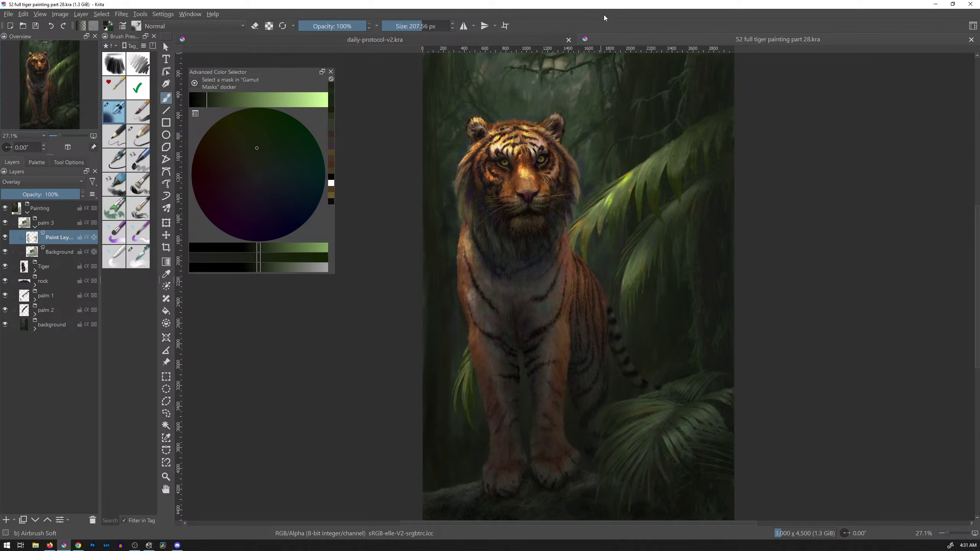
# Step: Open the recent document Our epic landscape 1.kra and show only the canvas
pyautogui.hotkey('ctrl', 'o')
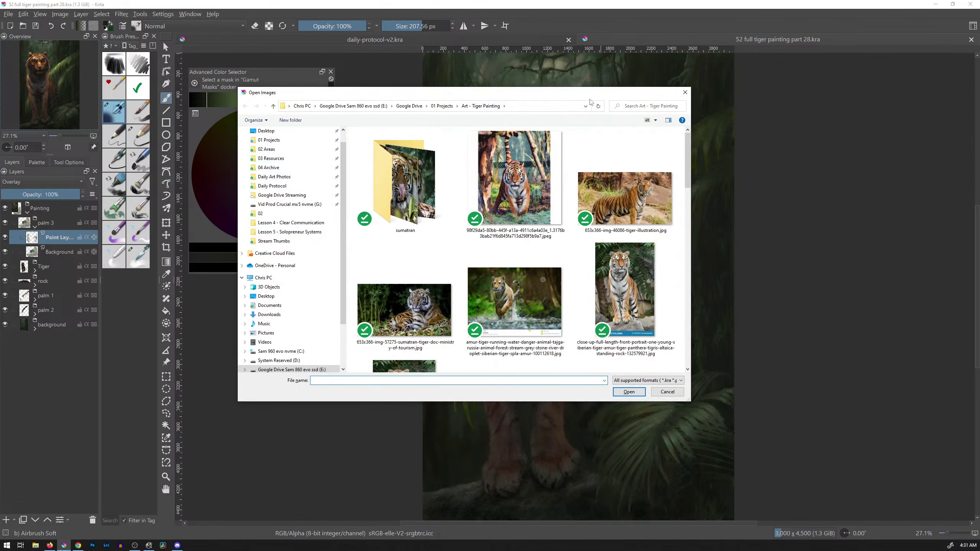
pyautogui.click(685, 92)
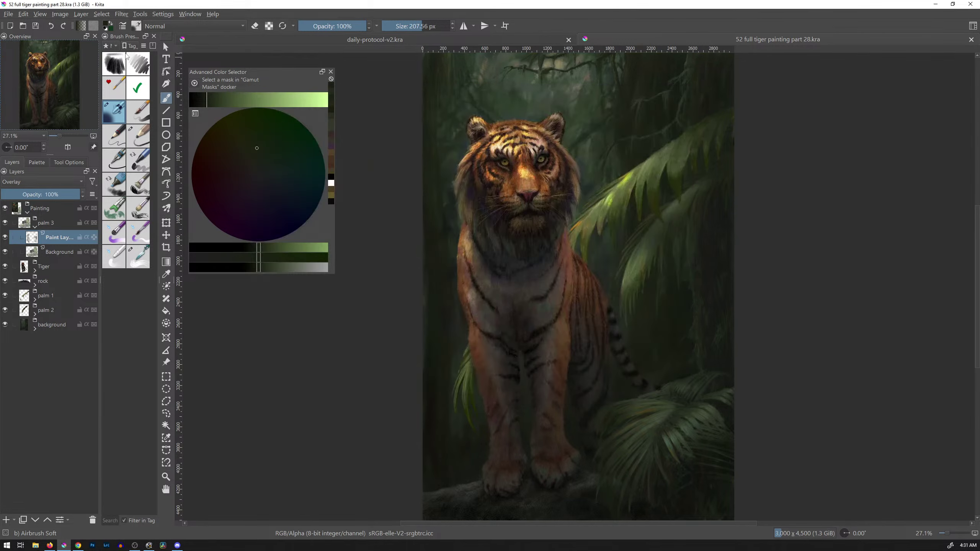
pyautogui.click(8, 14)
pyautogui.moveTo(31, 47)
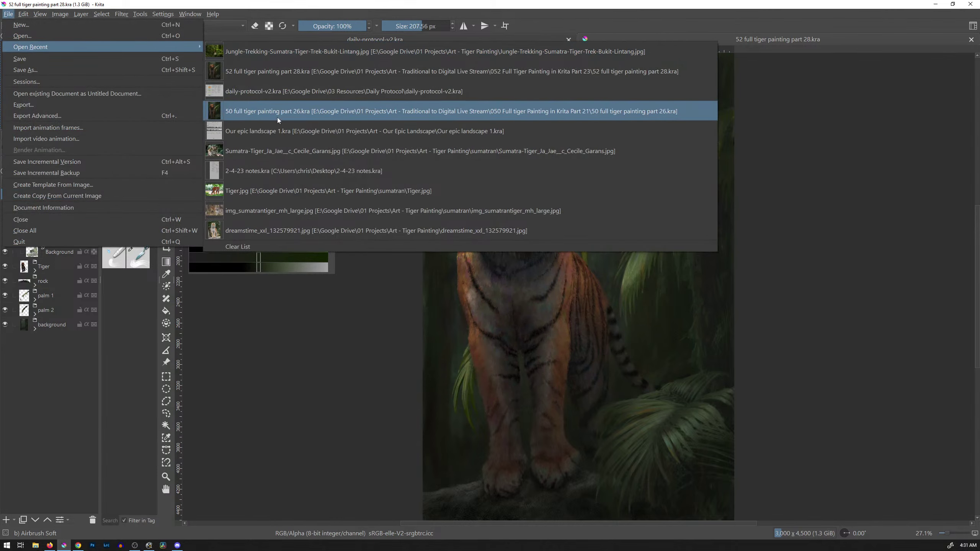
pyautogui.click(276, 133)
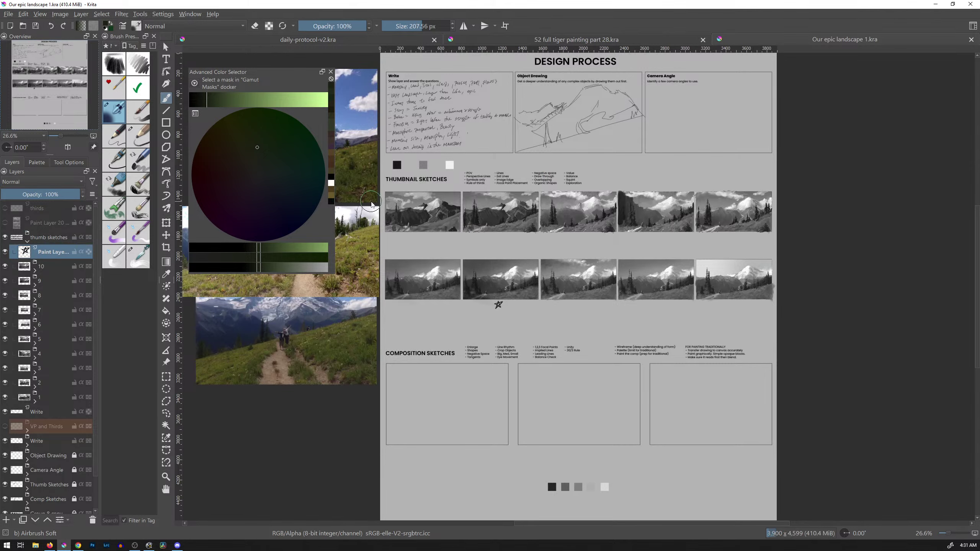
pyautogui.press('Tab')
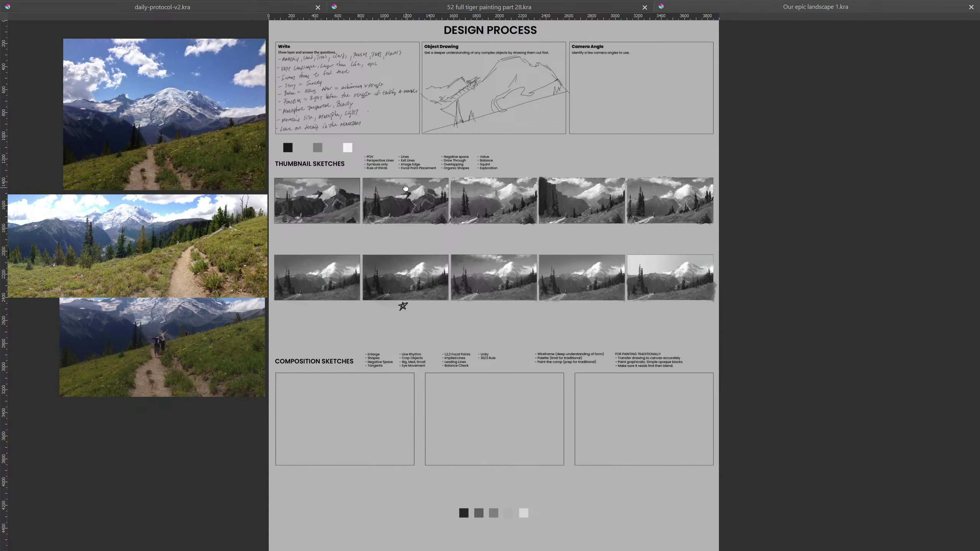
# Step: Examine the three mountain trail reference photos beside the design process sheet, up close and in overview
pyautogui.moveTo(406, 188); pyautogui.dragTo(519, 197)
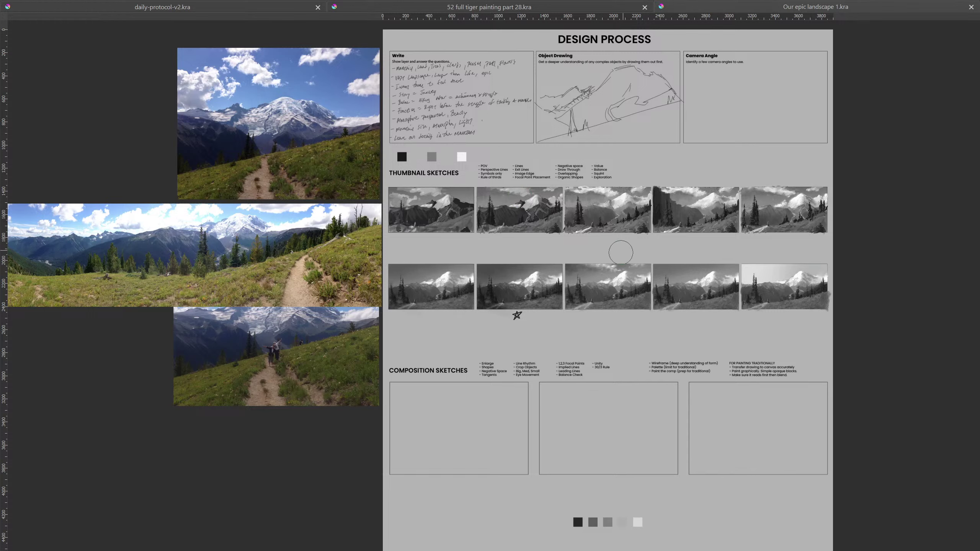
pyautogui.press('t')
pyautogui.moveTo(391, 251); pyautogui.dragTo(508, 250)
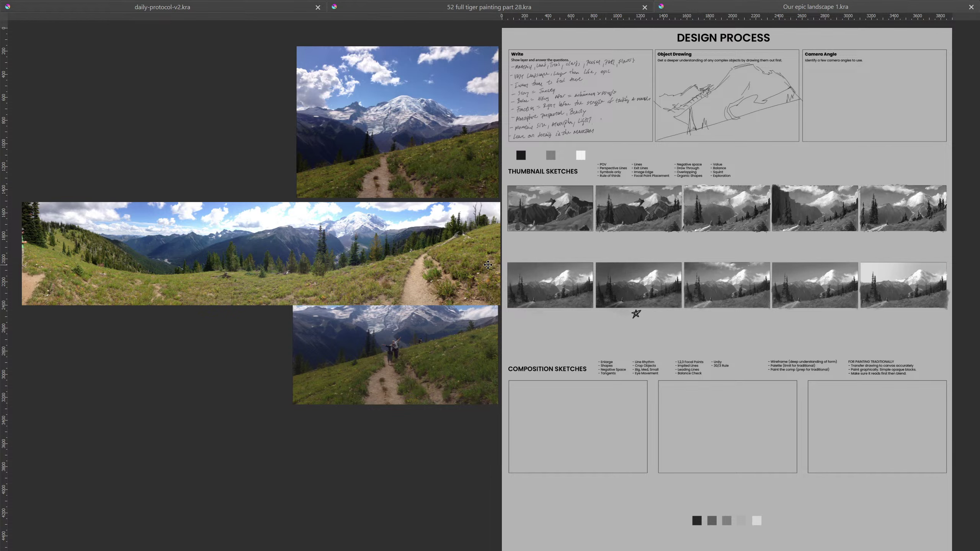
pyautogui.press('1')
pyautogui.moveTo(460, 195); pyautogui.dragTo(845, 315)
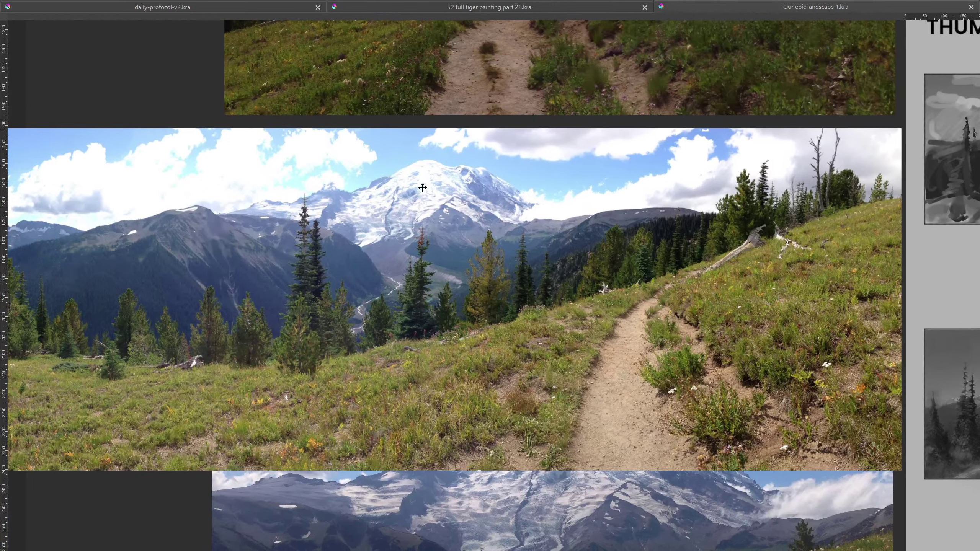
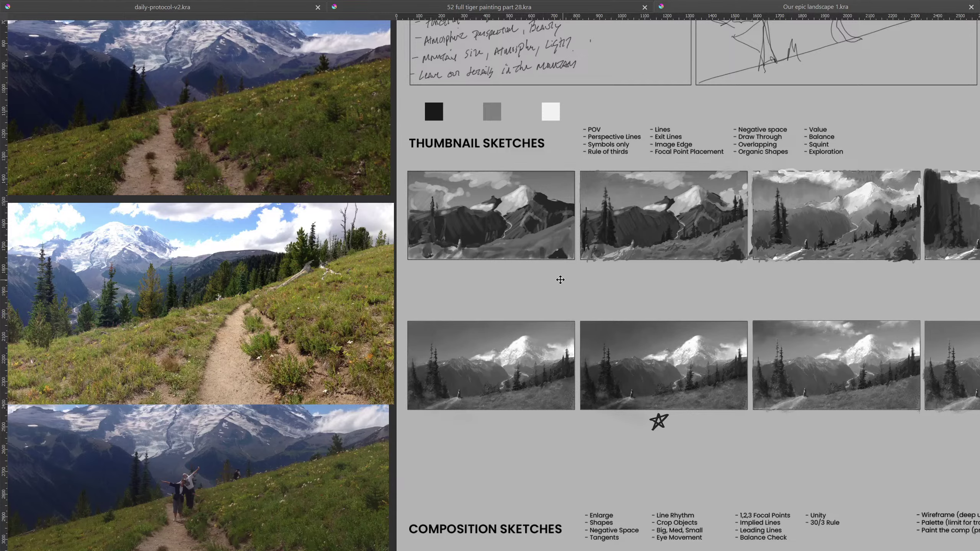
pyautogui.moveTo(410, 333); pyautogui.dragTo(680, 132)
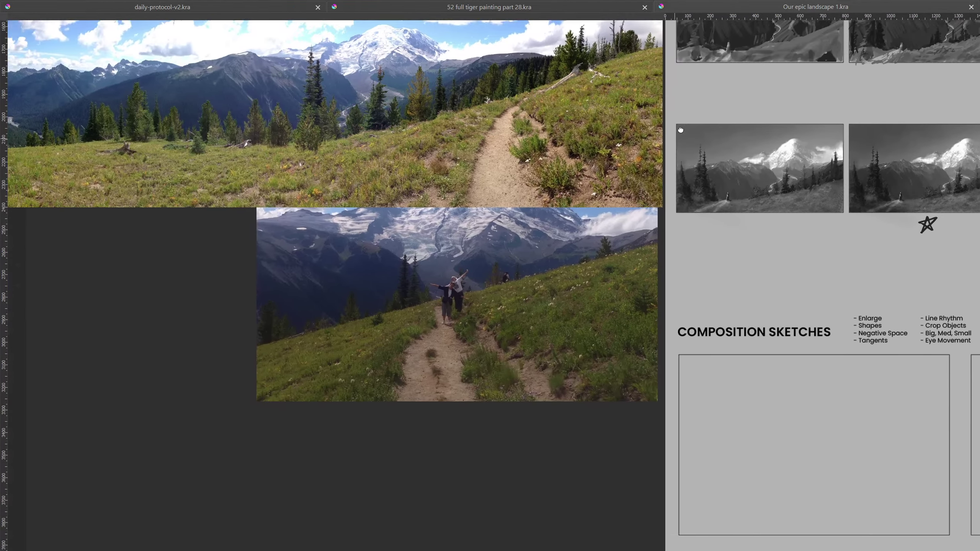
pyautogui.scroll(5, 475, 291)
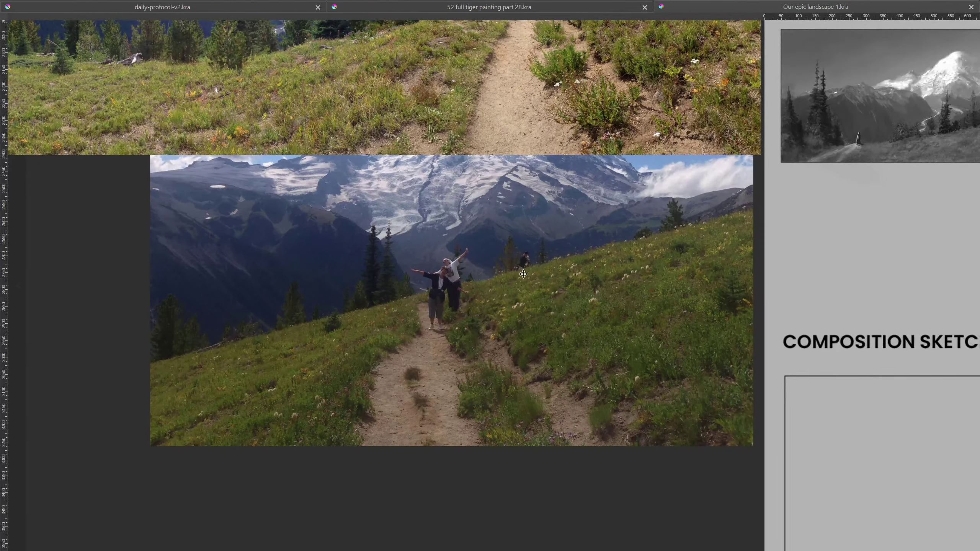
pyautogui.scroll(-2, 522, 239)
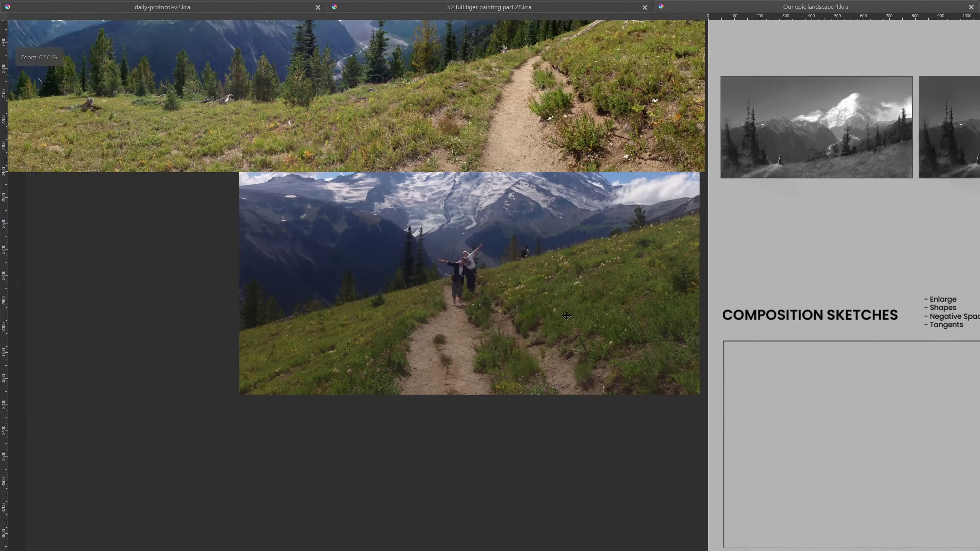
pyautogui.moveTo(623, 172); pyautogui.dragTo(585, 271)
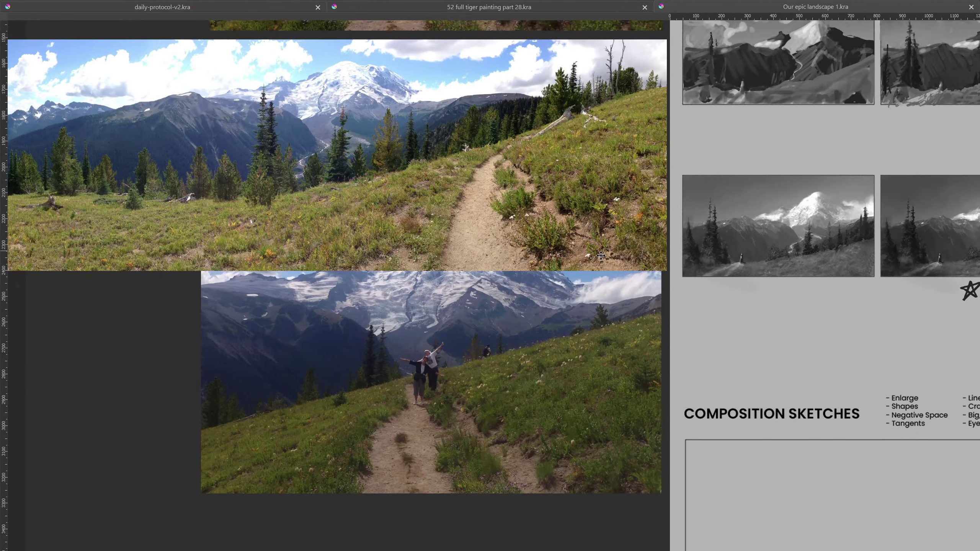
# Step: Examine the thumbnail sketches and written design notes, and compare them with the mountain reference photos
pyautogui.moveTo(703, 236); pyautogui.dragTo(460, 284)
pyautogui.moveTo(606, 263); pyautogui.dragTo(482, 275)
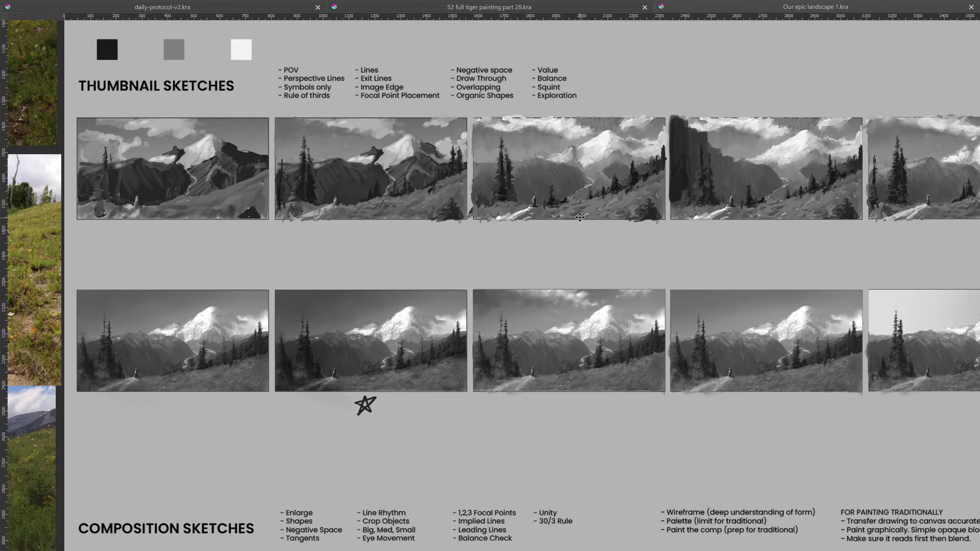
pyautogui.moveTo(600, 227); pyautogui.dragTo(573, 231)
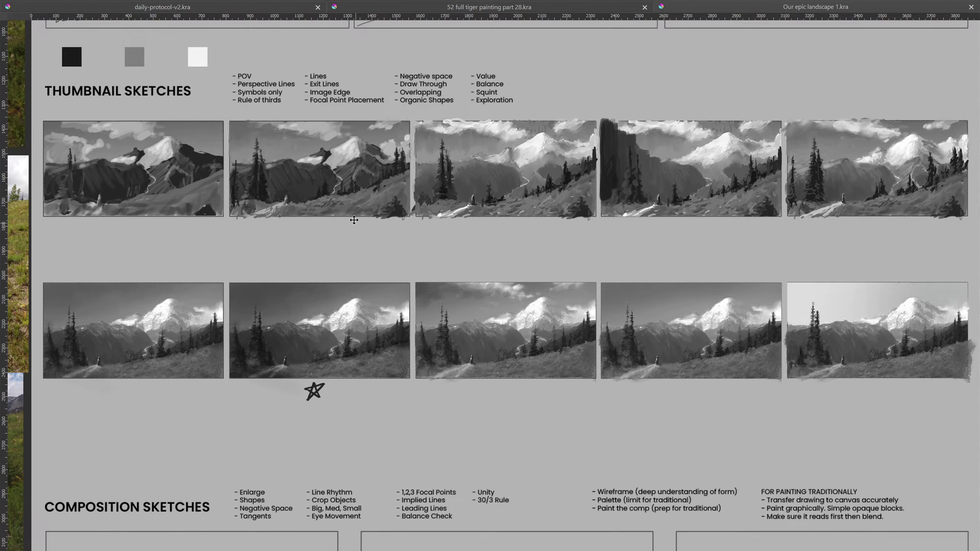
pyautogui.scroll(10, 295, 140)
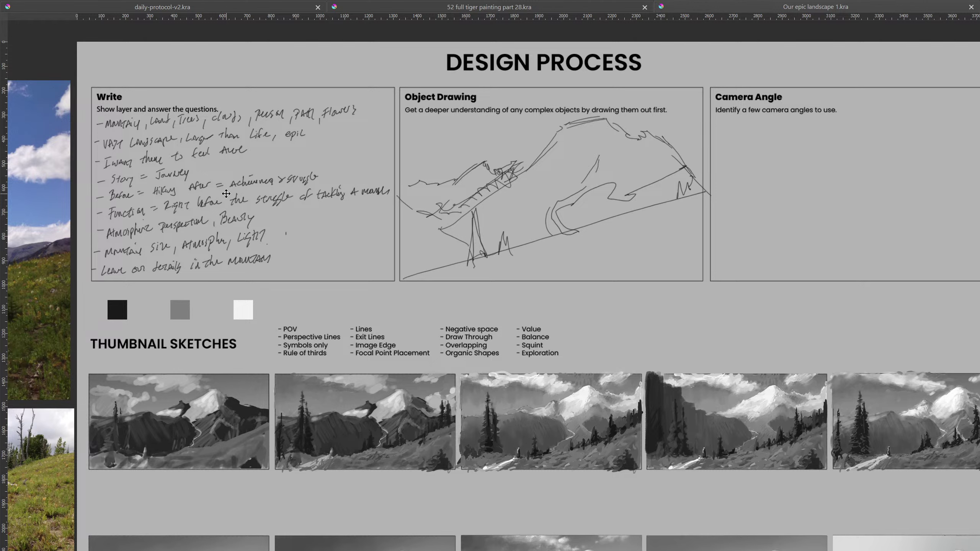
pyautogui.moveTo(403, 299); pyautogui.dragTo(712, 235)
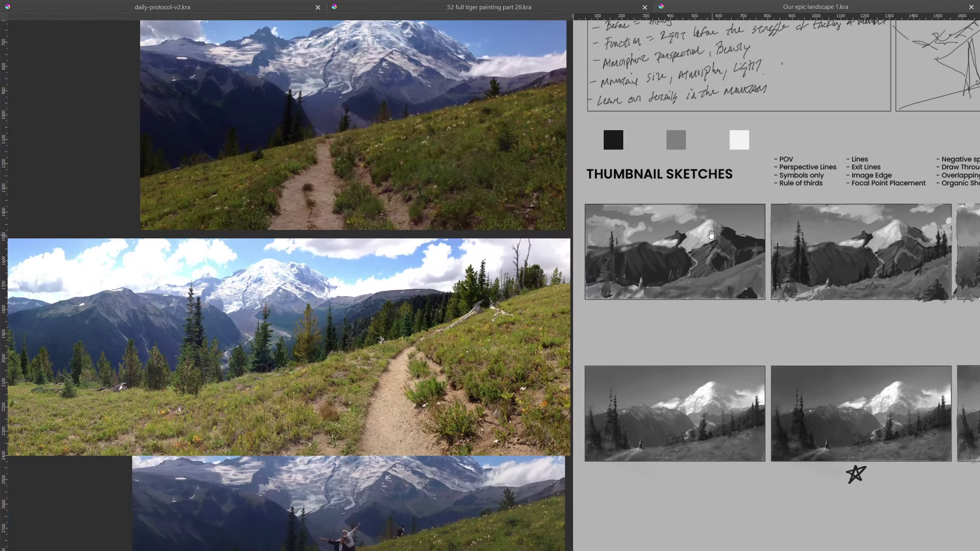
pyautogui.moveTo(351, 346)
pyautogui.mouseDown()
pyautogui.moveTo(532, 335)
pyautogui.moveTo(528, 432)
pyautogui.moveTo(500, 495)
pyautogui.mouseUp()
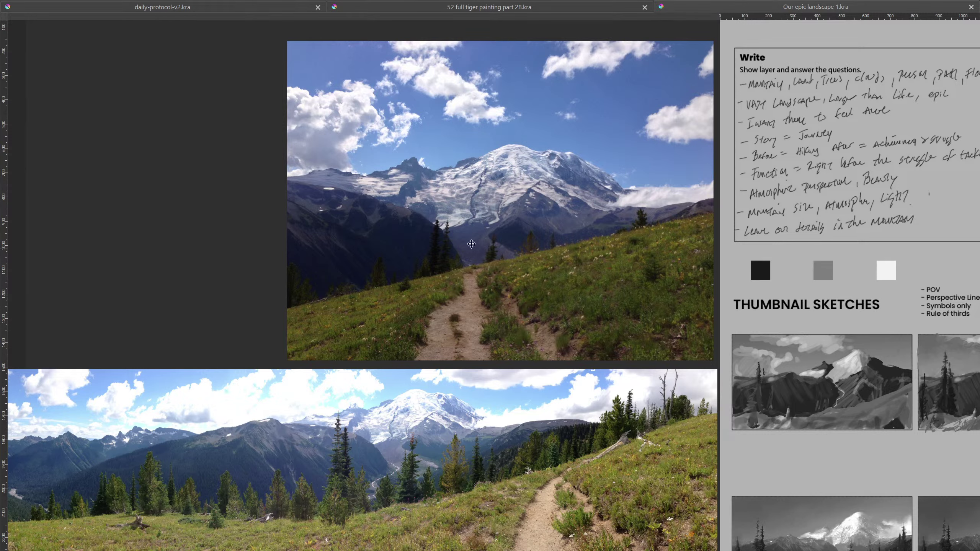
pyautogui.scroll(-5, 529, 348)
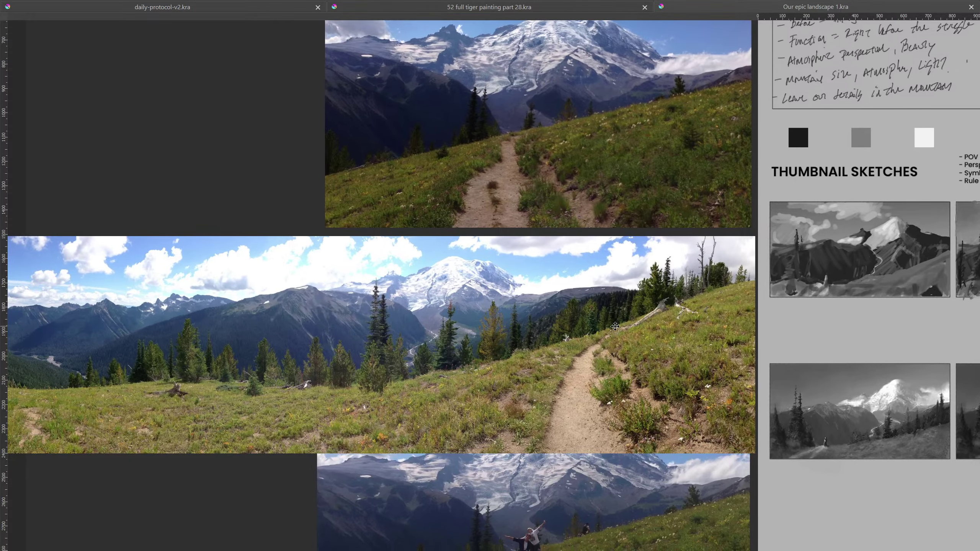
pyautogui.moveTo(722, 281); pyautogui.dragTo(394, 308)
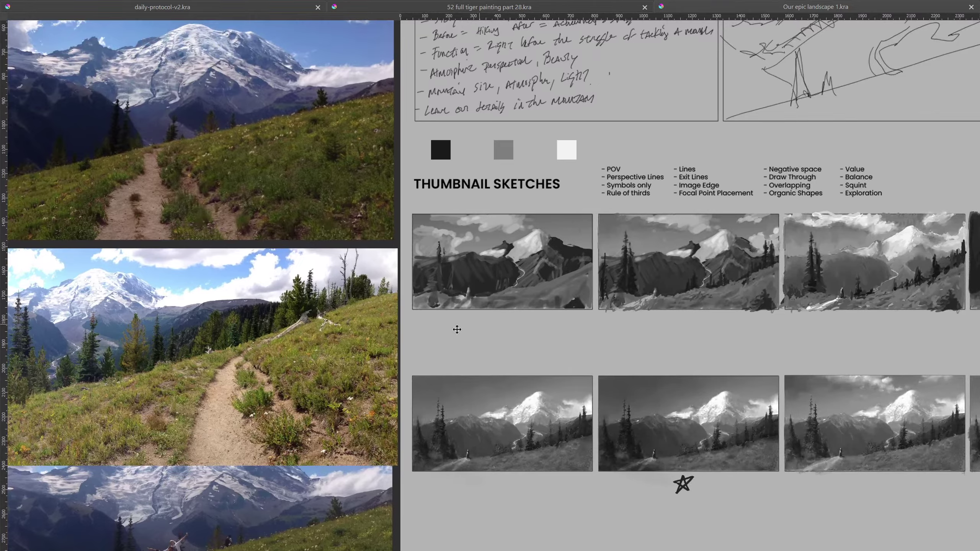
# Step: Compare the panoramic trail photo with the two rows of thumbnail sketches
pyautogui.moveTo(264, 372); pyautogui.dragTo(631, 383)
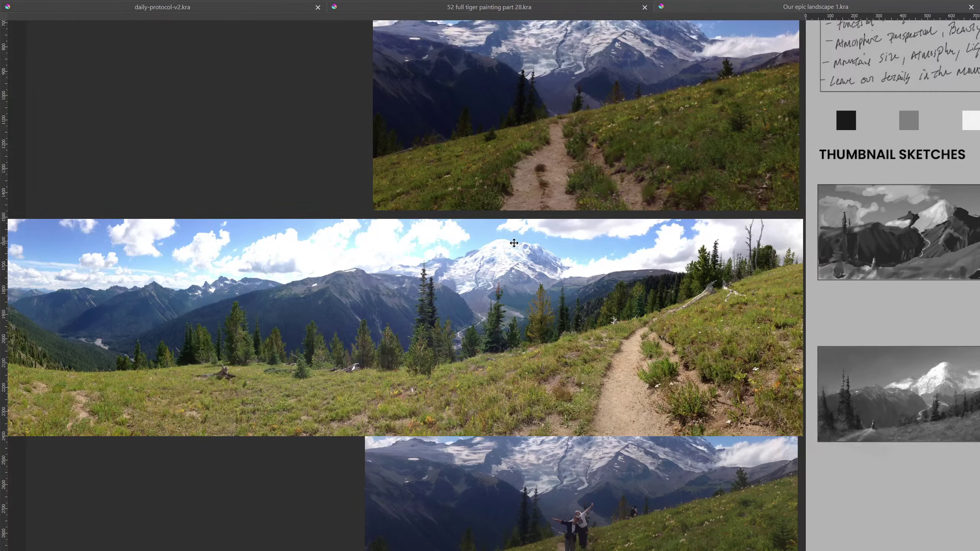
pyautogui.moveTo(705, 294); pyautogui.dragTo(433, 306)
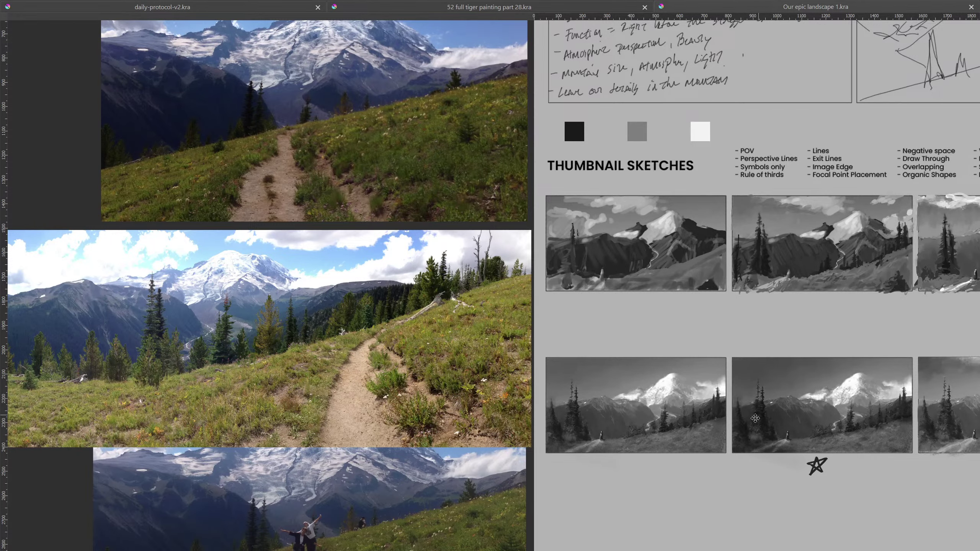
pyautogui.moveTo(792, 261)
pyautogui.mouseDown()
pyautogui.moveTo(595, 259)
pyautogui.moveTo(361, 275)
pyautogui.mouseUp()
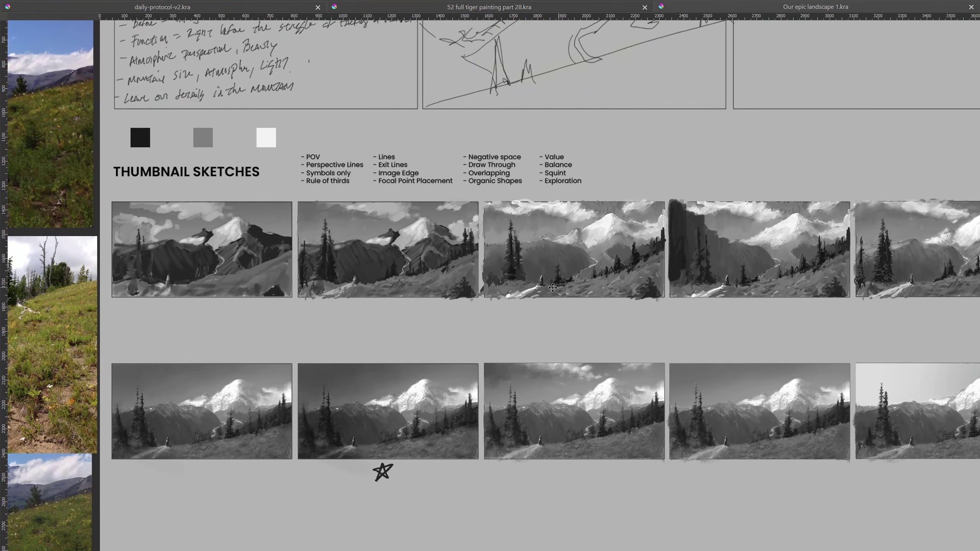
pyautogui.moveTo(598, 283); pyautogui.dragTo(496, 292)
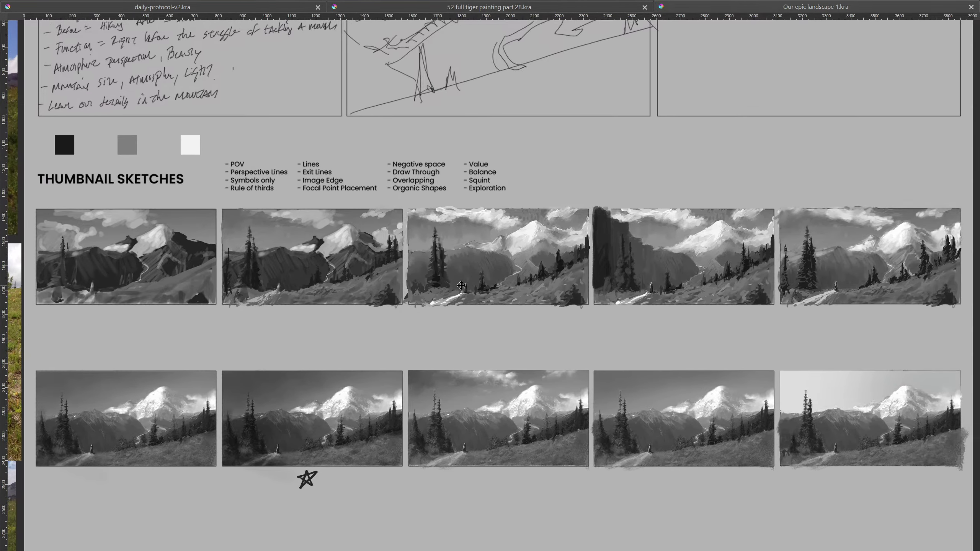
# Step: Examine the upper row of thumbnail sketches up close, from the first variation to the last
pyautogui.press('1')
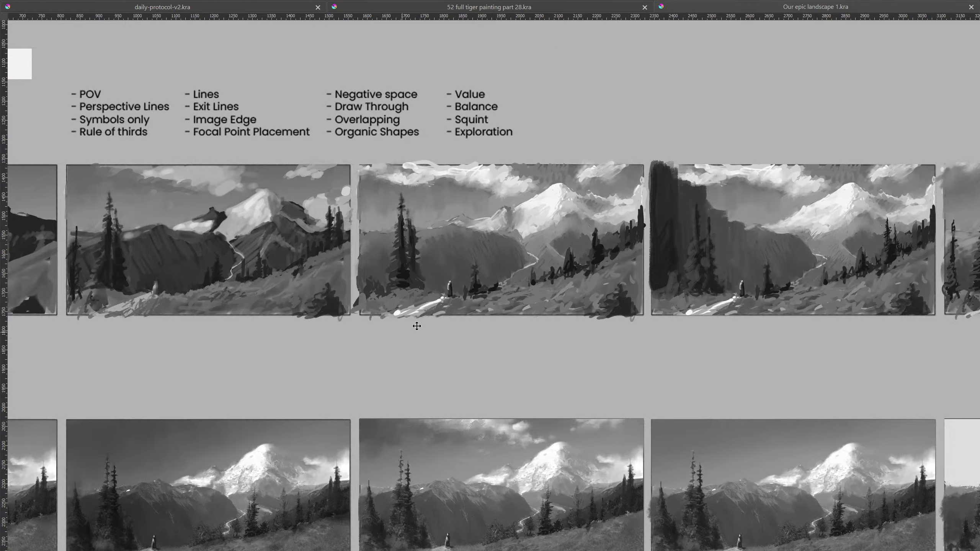
pyautogui.moveTo(495, 292); pyautogui.dragTo(491, 330)
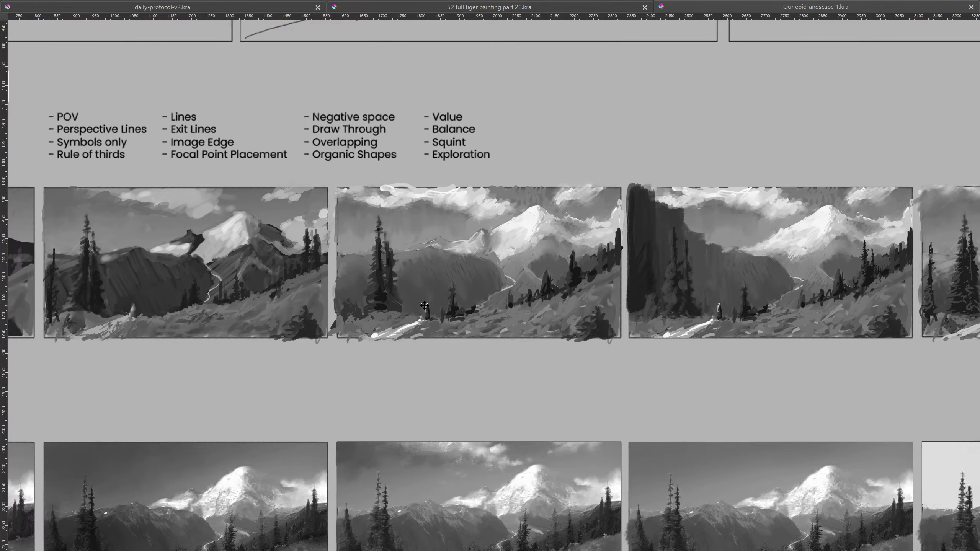
pyautogui.moveTo(402, 288); pyautogui.dragTo(665, 292)
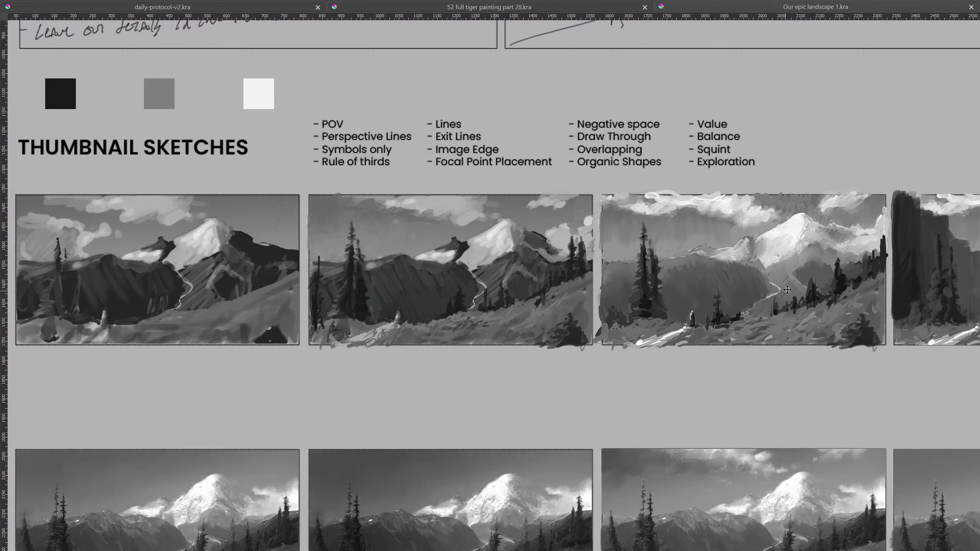
pyautogui.moveTo(787, 290); pyautogui.dragTo(508, 253)
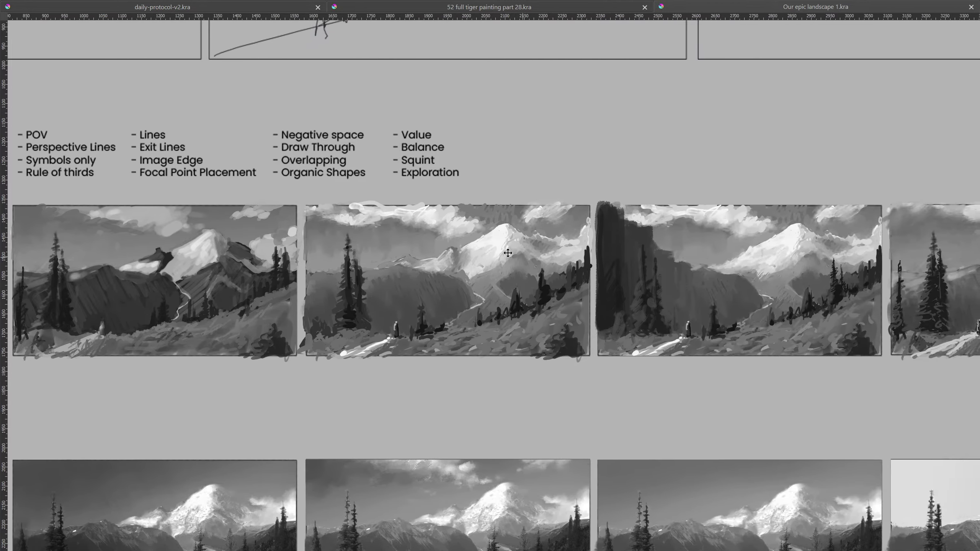
pyautogui.moveTo(769, 284); pyautogui.dragTo(689, 297)
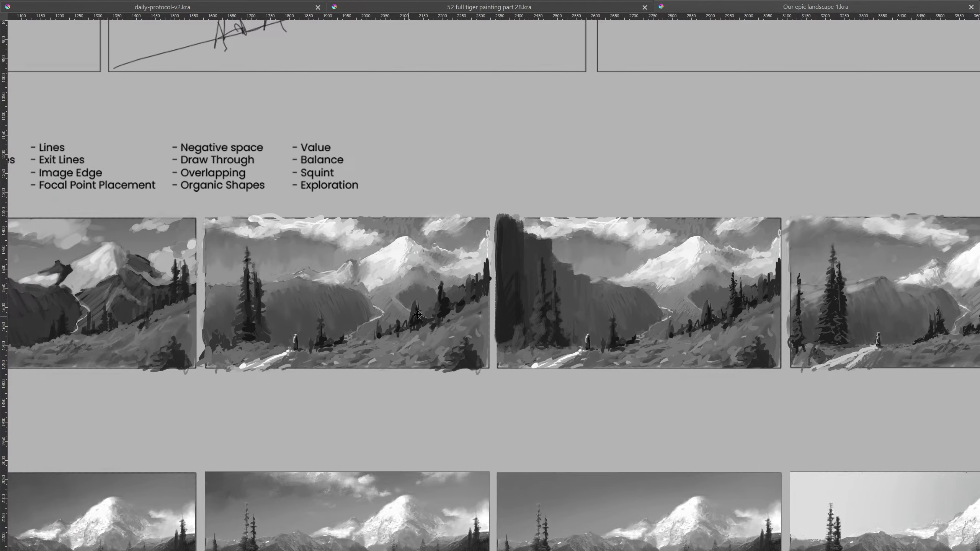
pyautogui.moveTo(680, 290)
pyautogui.mouseDown()
pyautogui.moveTo(491, 295)
pyautogui.moveTo(498, 288)
pyautogui.mouseUp()
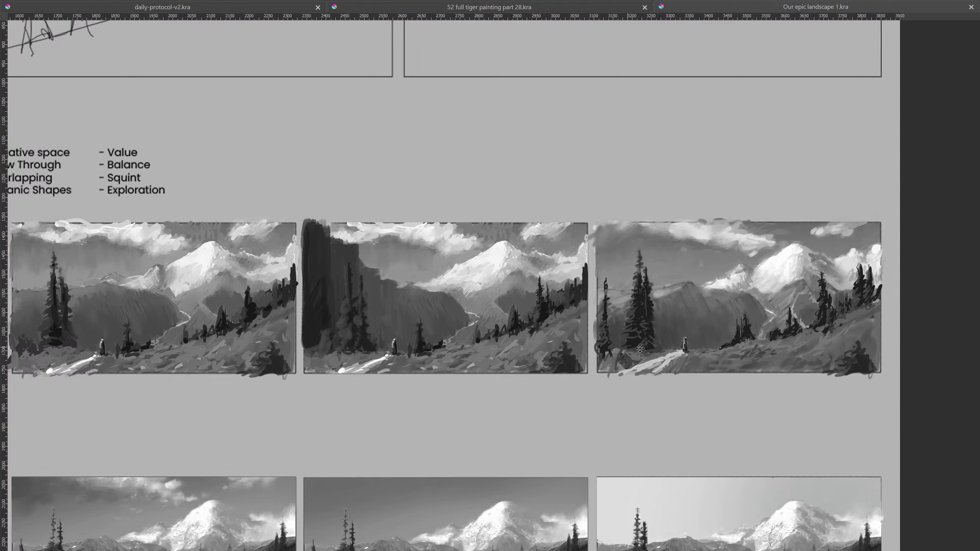
pyautogui.moveTo(754, 308); pyautogui.dragTo(578, 299)
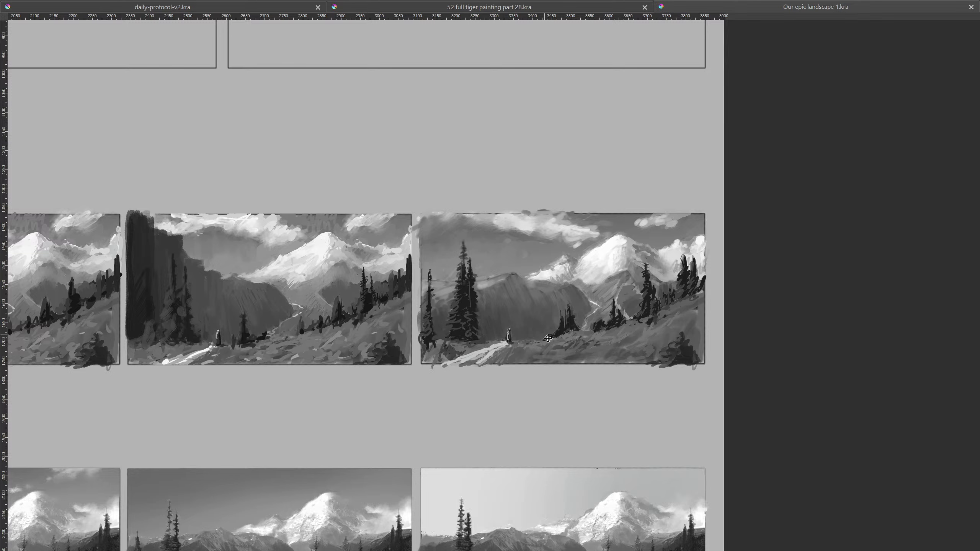
# Step: Choose a thin drawing brush, outline the area around the figure in the last upper-row thumbnail, and undo the marks
pyautogui.press('b')
pyautogui.rightClick(598, 324)
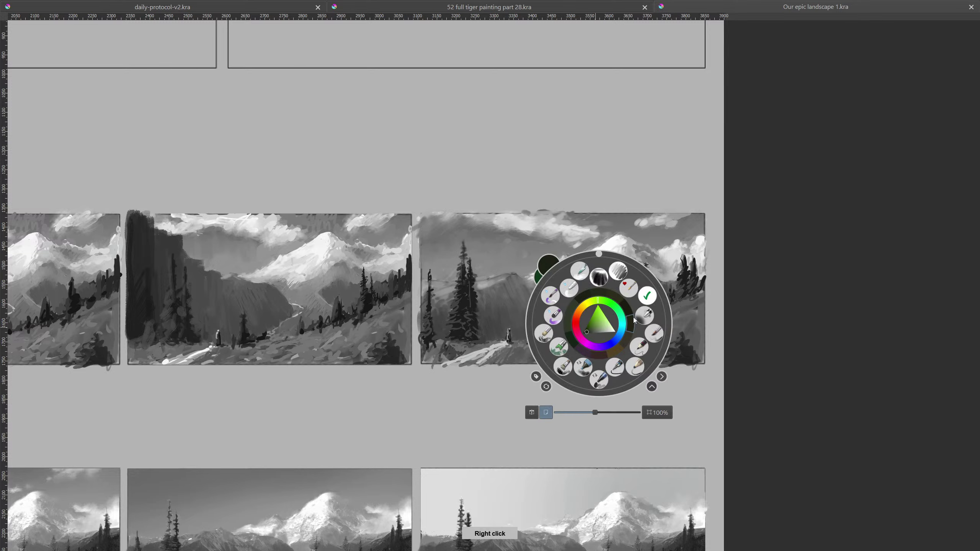
pyautogui.click(616, 368)
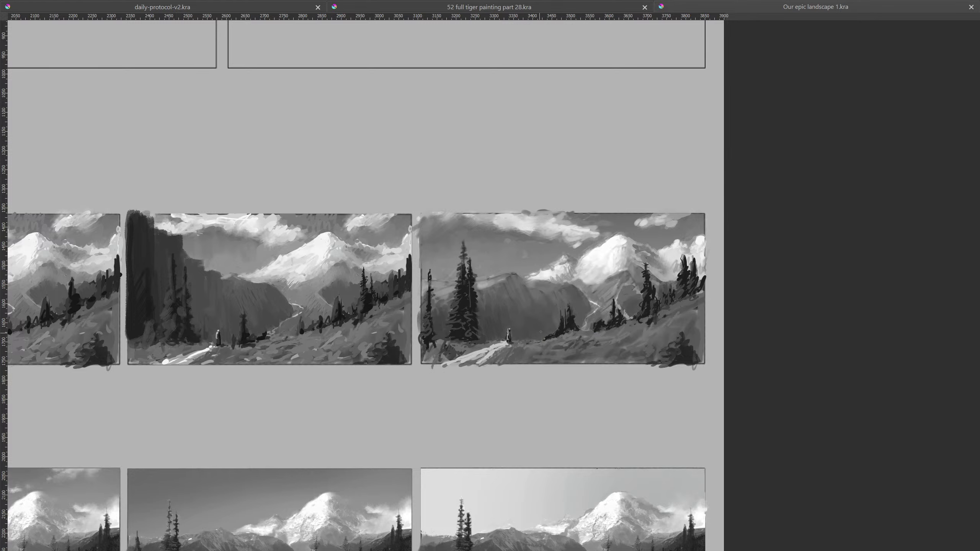
pyautogui.moveTo(545, 365)
pyautogui.mouseDown()
pyautogui.moveTo(545, 271)
pyautogui.moveTo(503, 261)
pyautogui.moveTo(480, 303)
pyautogui.moveTo(485, 353)
pyautogui.moveTo(525, 368)
pyautogui.moveTo(548, 365)
pyautogui.mouseUp()
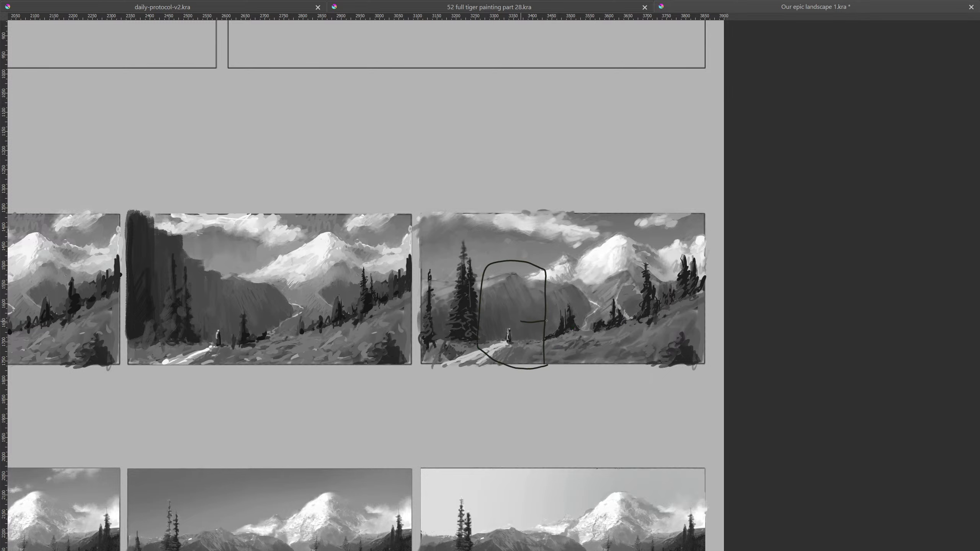
pyautogui.moveTo(546, 321)
pyautogui.mouseDown()
pyautogui.moveTo(586, 301)
pyautogui.moveTo(617, 258)
pyautogui.mouseUp()
pyautogui.hotkey('ctrl', 'z')
pyautogui.hotkey('ctrl', 'z')
pyautogui.hotkey('ctrl', 'z')
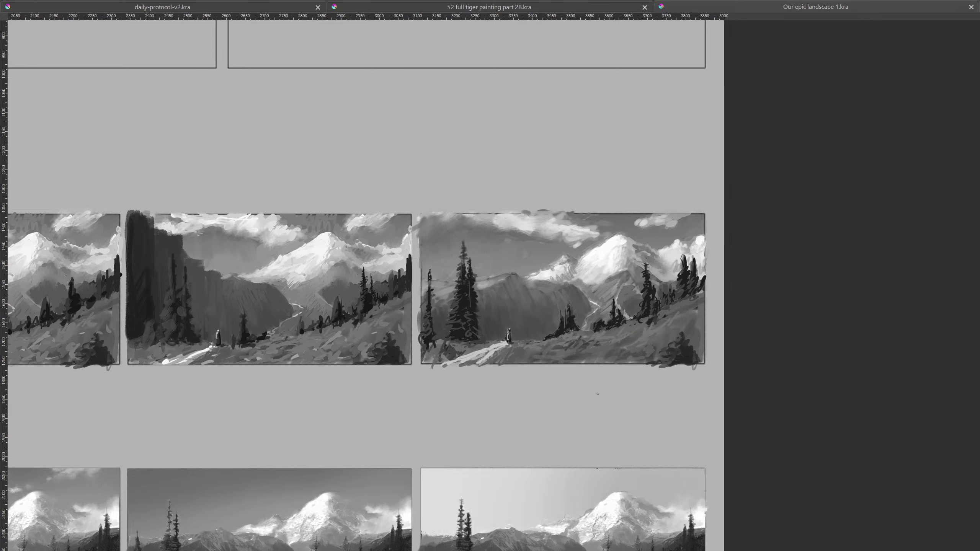
# Step: Draw arrows pointing at the last thumbnails of the upper and lower rows, and undo them
pyautogui.moveTo(598, 394)
pyautogui.mouseDown()
pyautogui.moveTo(610, 407)
pyautogui.moveTo(634, 216)
pyautogui.moveTo(629, 261)
pyautogui.moveTo(619, 209)
pyautogui.mouseUp()
pyautogui.moveTo(613, 264); pyautogui.dragTo(620, 278)
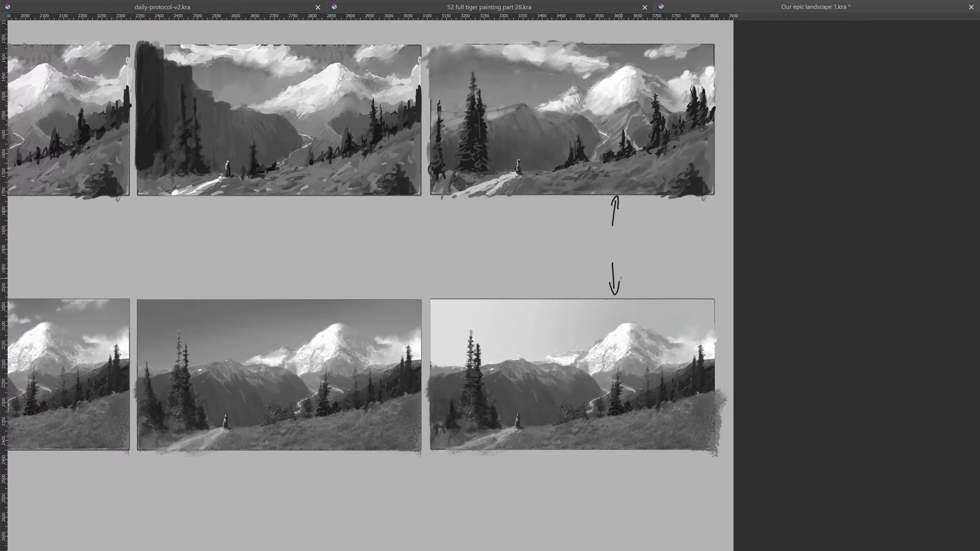
pyautogui.hotkey('ctrl', 'z')
pyautogui.hotkey('ctrl', 'z')
pyautogui.hotkey('ctrl', 'z')
pyautogui.hotkey('ctrl', 'z')
# Step: Compare the last thumbnails of both rows, mark the lower one with temporary strokes, and undo them
pyautogui.moveTo(627, 413); pyautogui.dragTo(612, 348)
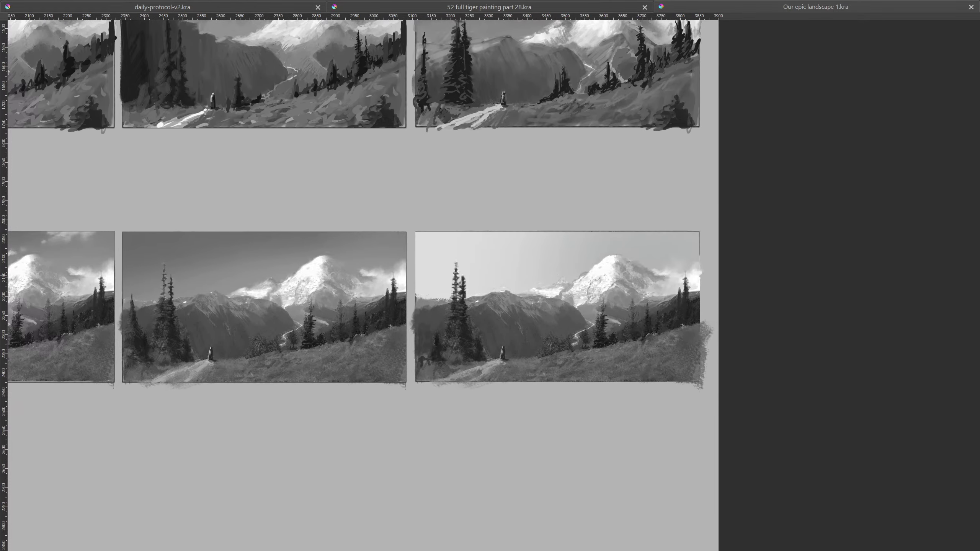
pyautogui.scroll(3, 516, 314)
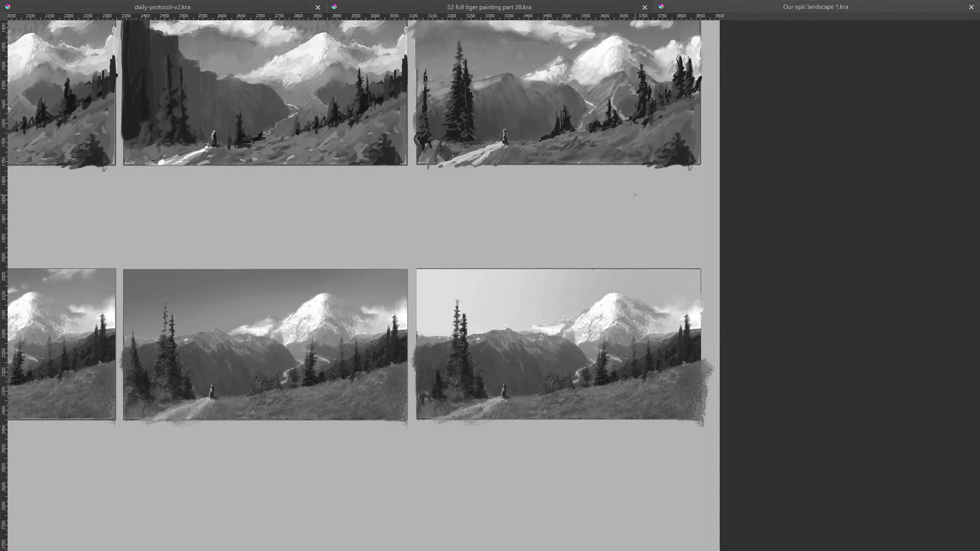
pyautogui.moveTo(627, 209); pyautogui.dragTo(624, 248)
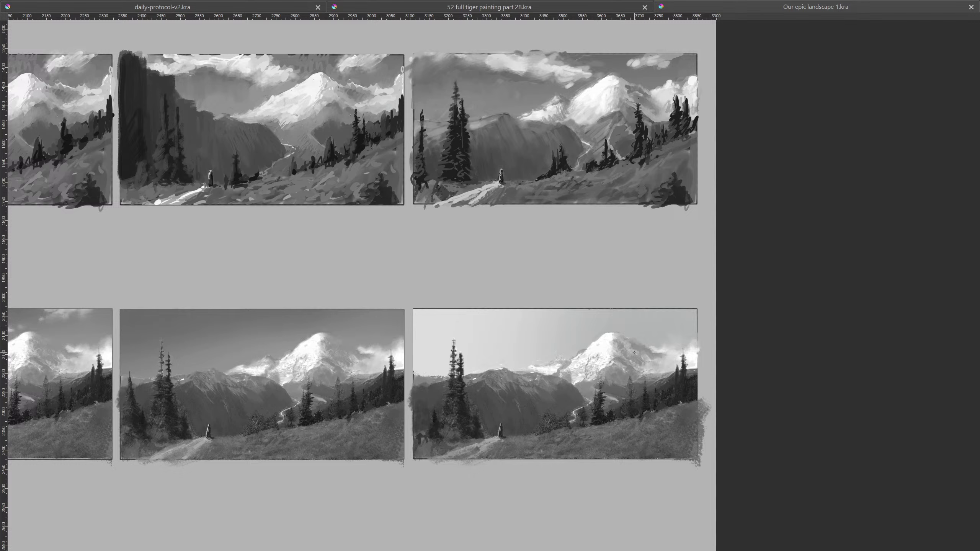
pyautogui.moveTo(446, 310)
pyautogui.mouseDown()
pyautogui.moveTo(578, 344)
pyautogui.moveTo(683, 321)
pyautogui.moveTo(560, 404)
pyautogui.mouseUp()
pyautogui.hotkey('ctrl', 'z')
pyautogui.hotkey('ctrl', 'z')
pyautogui.hotkey('ctrl', 'z')
# Step: Draw an arrow along the path toward the figure in the fourth lower-row thumbnail, and undo the marks
pyautogui.moveTo(369, 354)
pyautogui.mouseDown()
pyautogui.moveTo(507, 326)
pyautogui.moveTo(660, 320)
pyautogui.mouseUp()
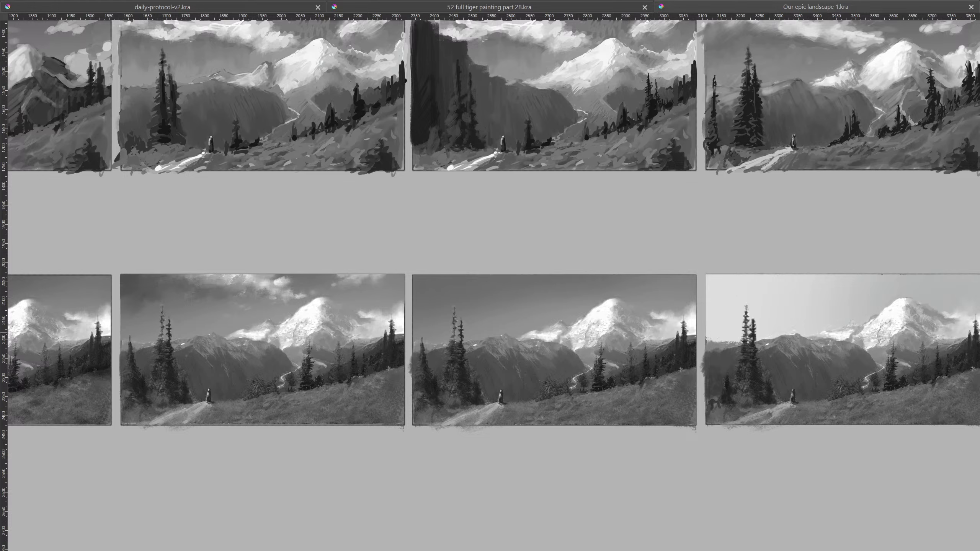
pyautogui.moveTo(587, 392)
pyautogui.mouseDown()
pyautogui.moveTo(507, 385)
pyautogui.moveTo(513, 389)
pyautogui.mouseUp()
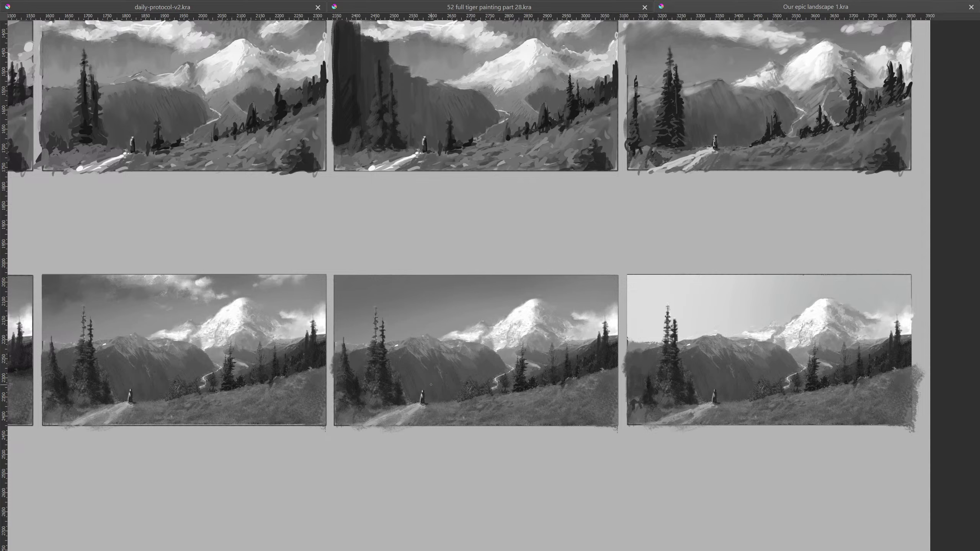
pyautogui.moveTo(427, 384)
pyautogui.mouseDown()
pyautogui.moveTo(436, 407)
pyautogui.moveTo(432, 383)
pyautogui.moveTo(448, 379)
pyautogui.mouseUp()
pyautogui.hotkey('ctrl', 'z')
pyautogui.hotkey('ctrl', 'z')
pyautogui.moveTo(329, 452)
pyautogui.mouseDown()
pyautogui.moveTo(392, 422)
pyautogui.moveTo(382, 423)
pyautogui.moveTo(394, 433)
pyautogui.mouseUp()
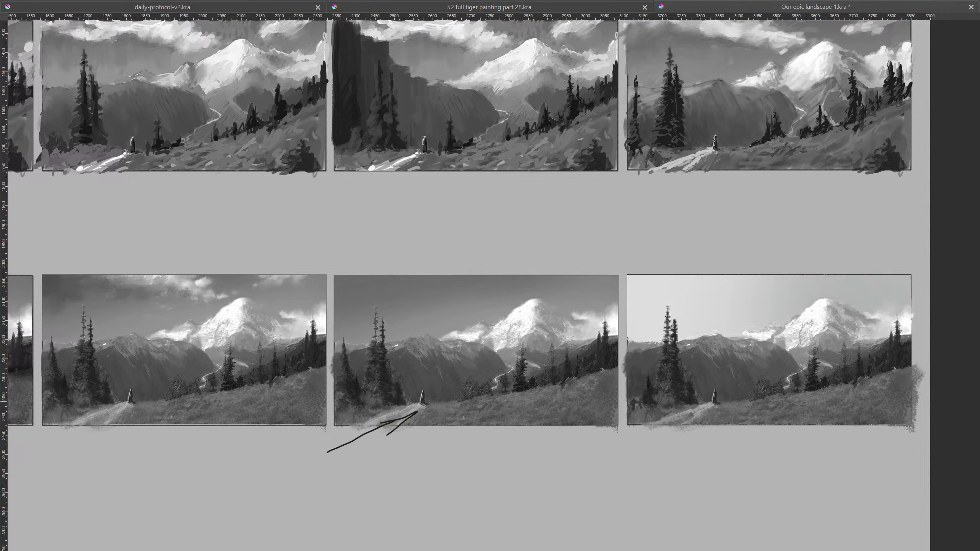
pyautogui.hotkey('ctrl', 'z')
pyautogui.hotkey('ctrl', 'z')
pyautogui.hotkey('ctrl', 'z')
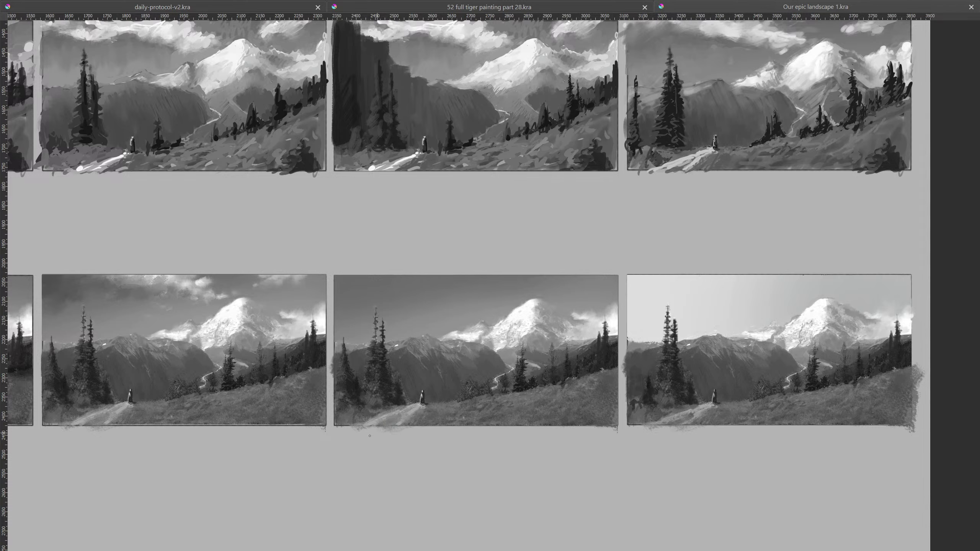
# Step: Trace straight and curved eye-movement lines linking the figure to the mountain in the fourth lower-row thumbnail, and undo them
pyautogui.moveTo(360, 444)
pyautogui.mouseDown()
pyautogui.moveTo(558, 298)
pyautogui.moveTo(533, 314)
pyautogui.moveTo(536, 320)
pyautogui.moveTo(594, 282)
pyautogui.mouseUp()
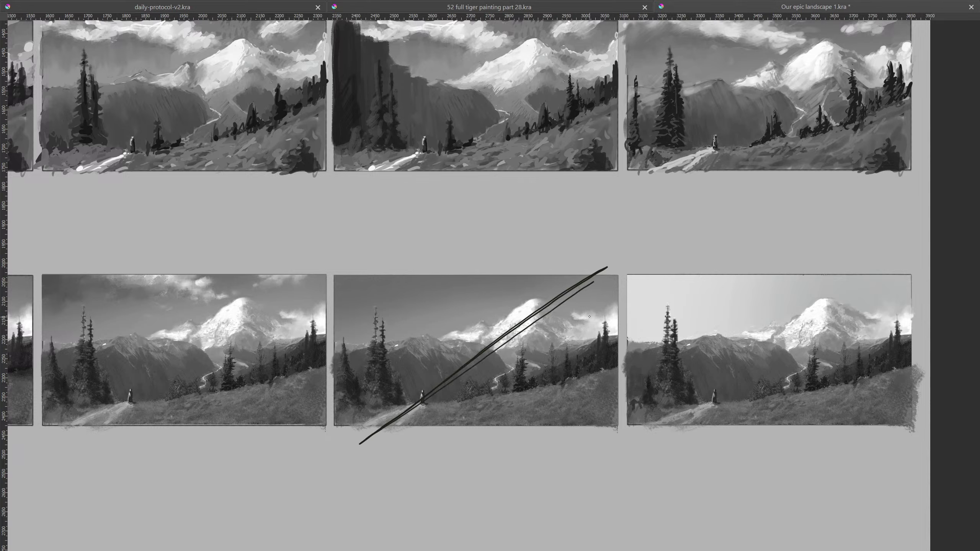
pyautogui.hotkey('ctrl', 'z')
pyautogui.hotkey('ctrl', 'z')
pyautogui.moveTo(367, 434)
pyautogui.mouseDown()
pyautogui.moveTo(409, 406)
pyautogui.moveTo(492, 376)
pyautogui.moveTo(520, 353)
pyautogui.moveTo(550, 289)
pyautogui.mouseUp()
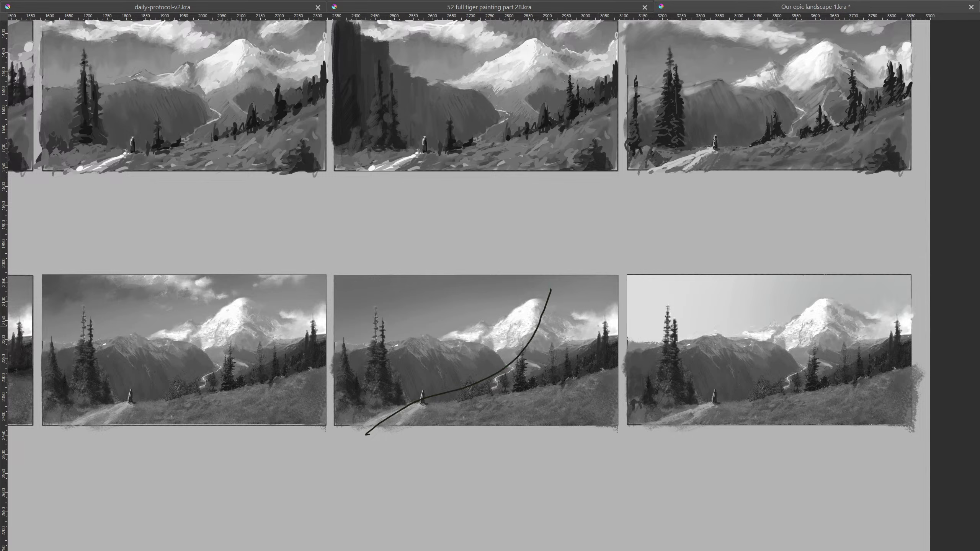
pyautogui.hotkey('ctrl', 'z')
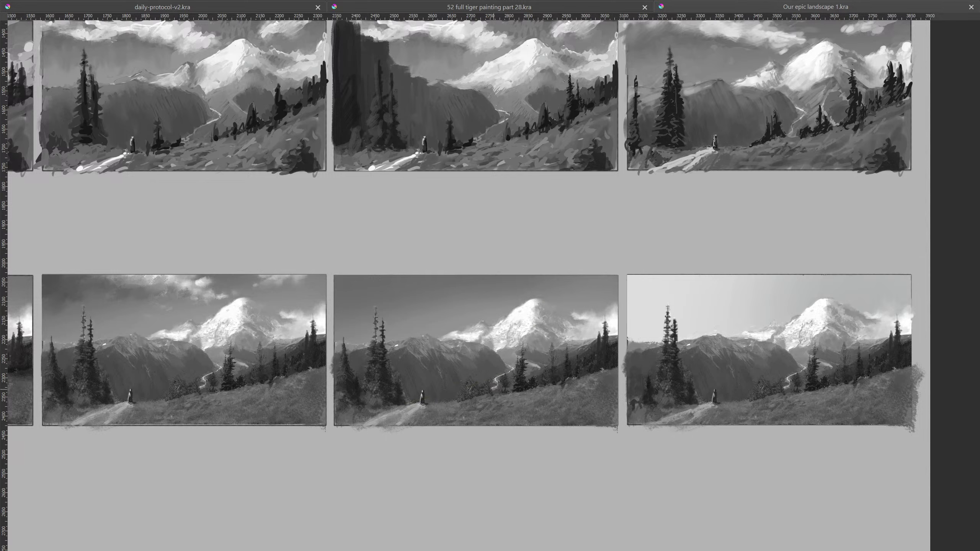
pyautogui.moveTo(431, 390)
pyautogui.mouseDown()
pyautogui.moveTo(418, 414)
pyautogui.moveTo(433, 387)
pyautogui.moveTo(414, 411)
pyautogui.moveTo(435, 395)
pyautogui.moveTo(488, 392)
pyautogui.moveTo(514, 361)
pyautogui.moveTo(508, 349)
pyautogui.moveTo(535, 328)
pyautogui.mouseUp()
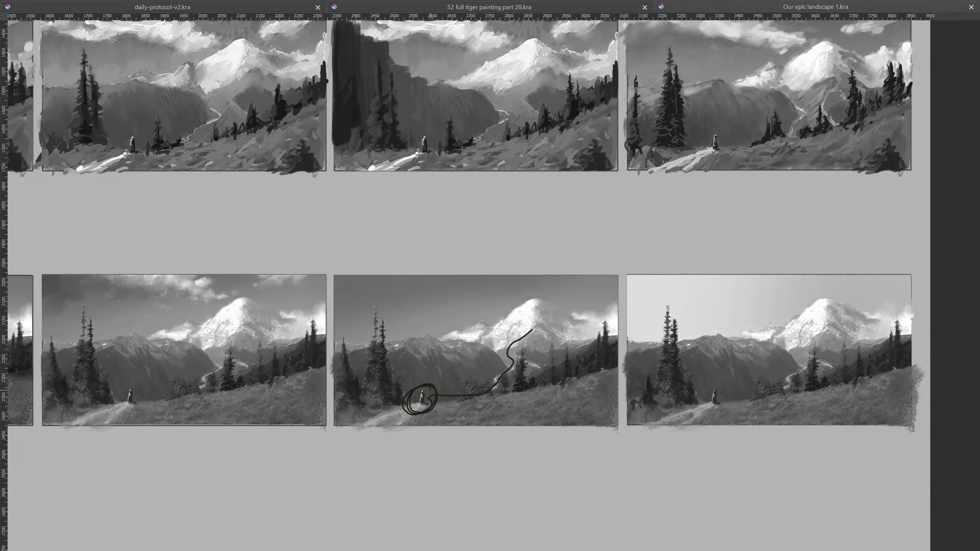
pyautogui.hotkey('ctrl', 'z')
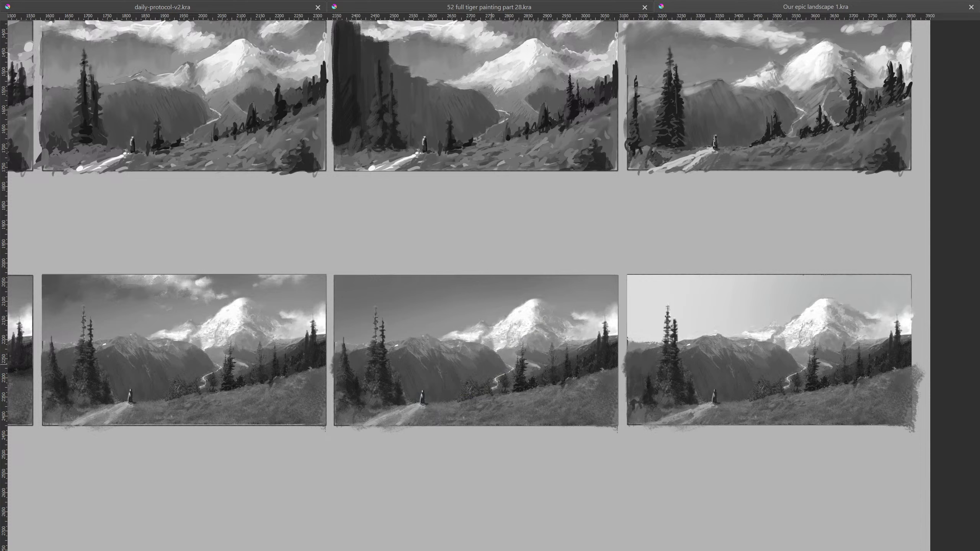
# Step: Mark the figure and the mountain peak as focal points in the fourth lower-row thumbnail, and undo the marks
pyautogui.moveTo(431, 383)
pyautogui.mouseDown()
pyautogui.moveTo(424, 409)
pyautogui.moveTo(421, 387)
pyautogui.mouseUp()
pyautogui.moveTo(539, 300)
pyautogui.mouseDown()
pyautogui.moveTo(555, 311)
pyautogui.moveTo(524, 304)
pyautogui.mouseUp()
pyautogui.moveTo(426, 383); pyautogui.dragTo(430, 380)
pyautogui.moveTo(524, 327)
pyautogui.mouseDown()
pyautogui.moveTo(434, 403)
pyautogui.moveTo(482, 361)
pyautogui.mouseUp()
pyautogui.hotkey('ctrl', 'z')
pyautogui.hotkey('ctrl', 'z')
pyautogui.hotkey('ctrl', 'z')
pyautogui.hotkey('ctrl', 'z')
pyautogui.hotkey('ctrl', 'z')
pyautogui.hotkey('ctrl', 'z')
# Step: Cross out the third lower-row thumbnail, the one with the cloudy sky, and undo the cross
pyautogui.moveTo(410, 368)
pyautogui.mouseDown()
pyautogui.moveTo(601, 344)
pyautogui.moveTo(622, 356)
pyautogui.mouseUp()
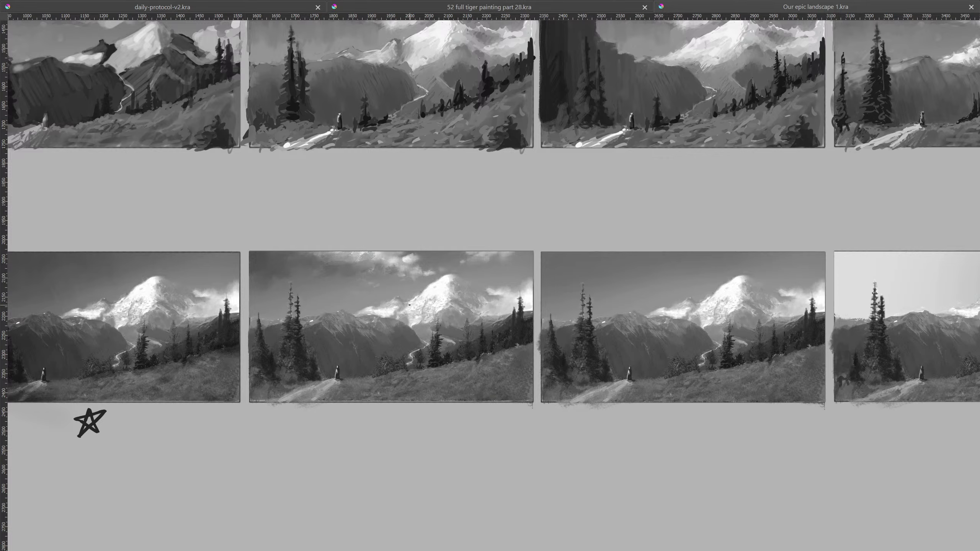
pyautogui.moveTo(494, 387)
pyautogui.mouseDown()
pyautogui.moveTo(672, 382)
pyautogui.moveTo(635, 382)
pyautogui.moveTo(638, 394)
pyautogui.moveTo(665, 393)
pyautogui.mouseUp()
pyautogui.scroll(-2, 625, 369)
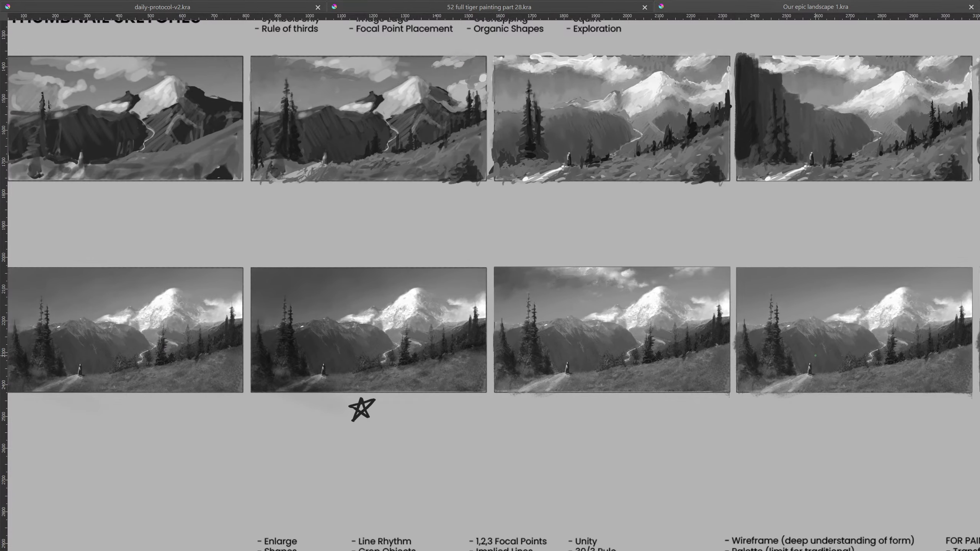
pyautogui.moveTo(549, 278); pyautogui.dragTo(663, 371)
pyautogui.moveTo(548, 388); pyautogui.dragTo(669, 287)
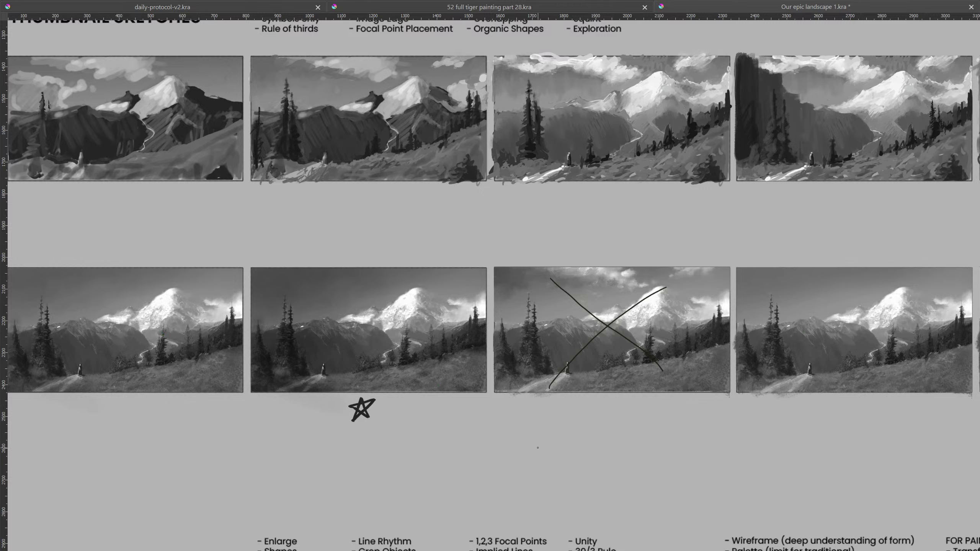
pyautogui.hotkey('ctrl', 'z')
pyautogui.hotkey('ctrl', 'z')
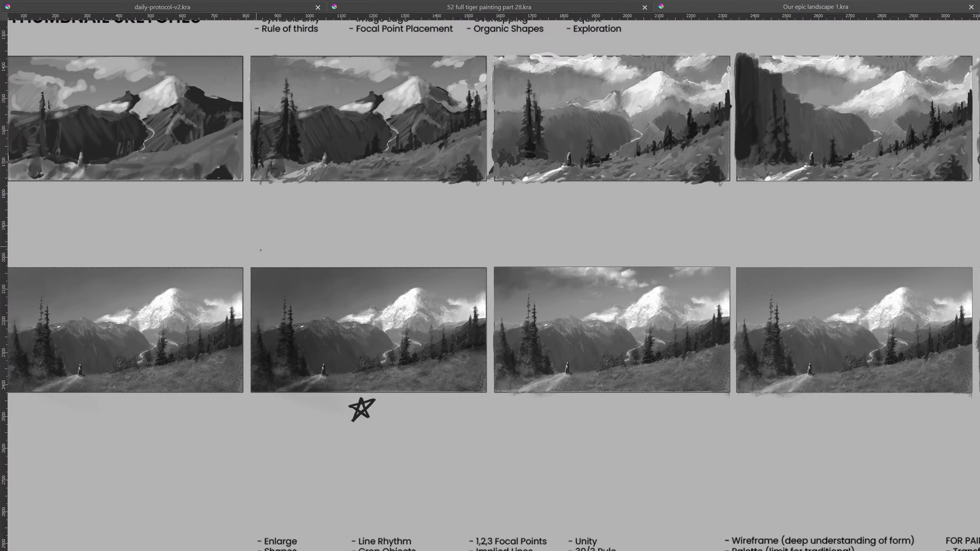
# Step: Draw temporary marks around the starred thumbnail in the lower row, and undo them
pyautogui.moveTo(224, 220)
pyautogui.mouseDown()
pyautogui.moveTo(276, 263)
pyautogui.moveTo(267, 264)
pyautogui.moveTo(287, 269)
pyautogui.mouseUp()
pyautogui.hotkey('ctrl', 'z')
pyautogui.hotkey('ctrl', 'z')
pyautogui.hotkey('ctrl', 'z')
pyautogui.moveTo(306, 440)
pyautogui.mouseDown()
pyautogui.moveTo(296, 397)
pyautogui.moveTo(307, 412)
pyautogui.mouseUp()
pyautogui.hotkey('ctrl', 'z')
pyautogui.hotkey('ctrl', 'z')
pyautogui.moveTo(289, 418); pyautogui.dragTo(288, 421)
pyautogui.hotkey('ctrl', 'z')
# Step: Restore the full interface around the design process sheet, and bring up the artist's website in Firefox
pyautogui.moveTo(603, 220); pyautogui.dragTo(588, 251)
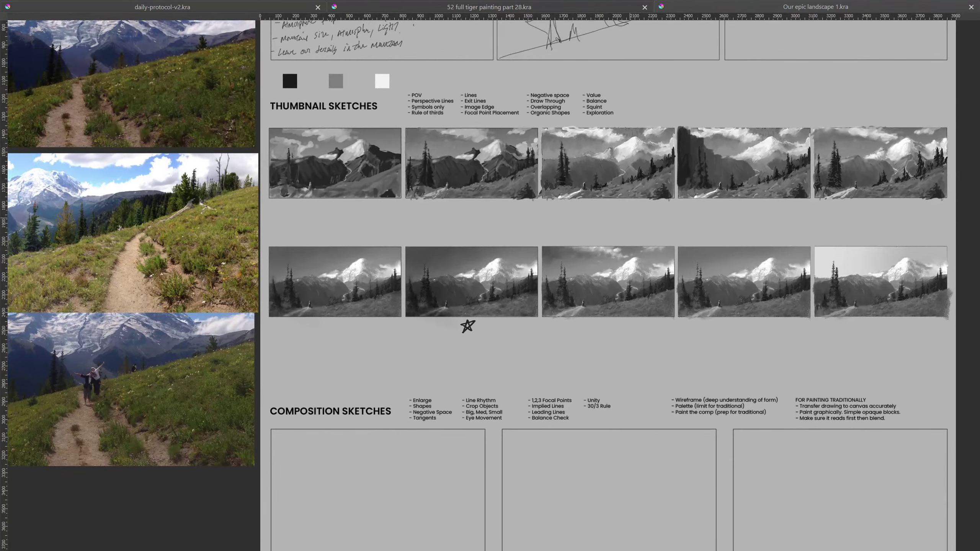
pyautogui.moveTo(631, 214); pyautogui.dragTo(622, 255)
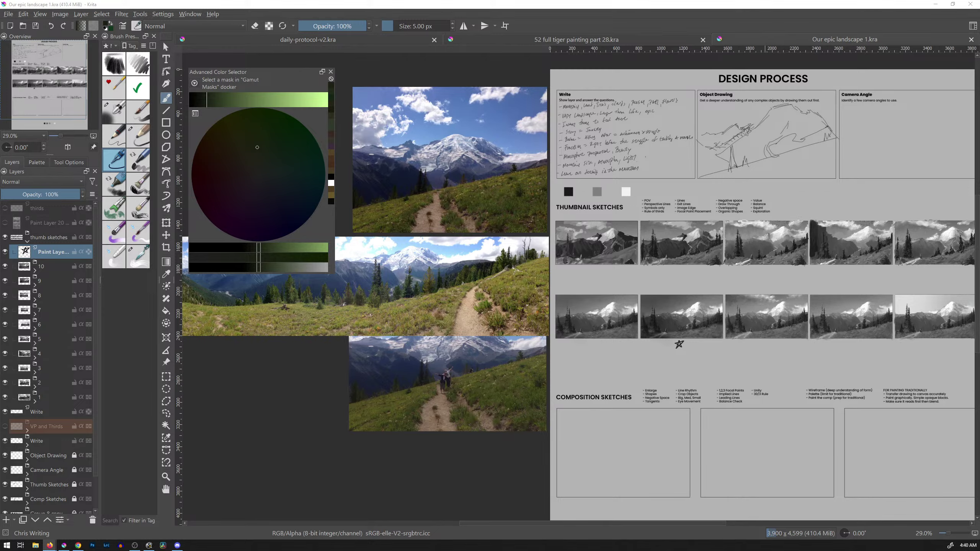
pyautogui.moveTo(621, 0); pyautogui.dragTo(482, 29)
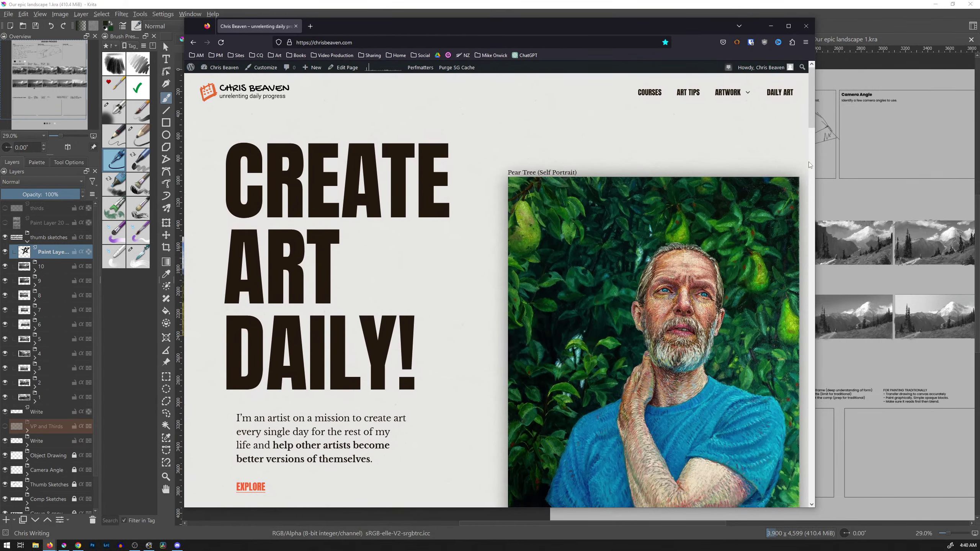
# Step: Widen the browser window, open the website's Daily Art gallery, and view the newest tiger painting entries
pyautogui.moveTo(815, 162); pyautogui.dragTo(867, 159)
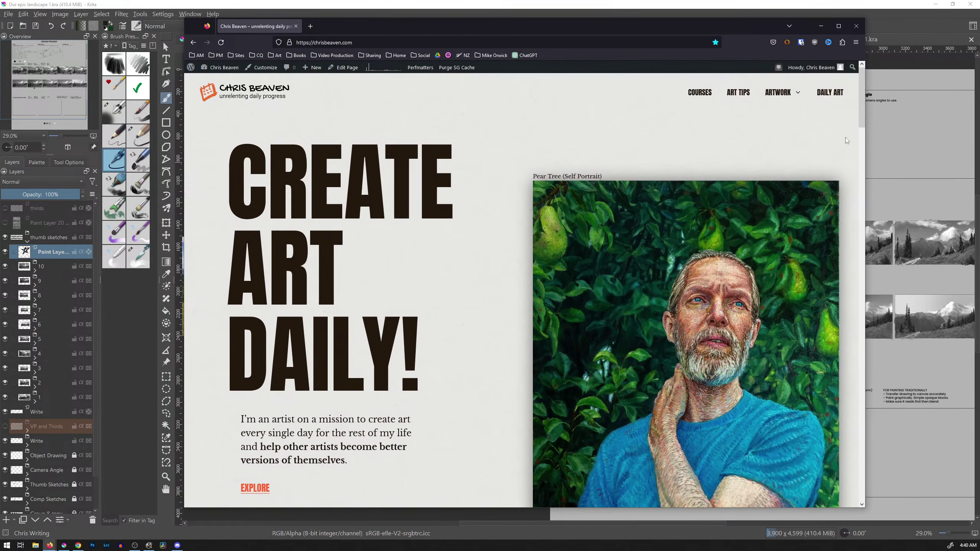
pyautogui.click(828, 98)
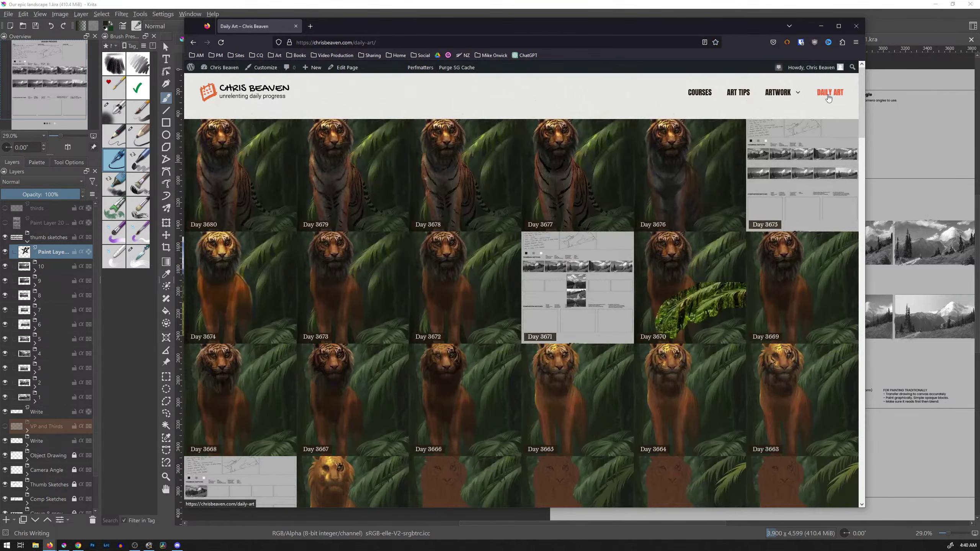
pyautogui.moveTo(257, 178)
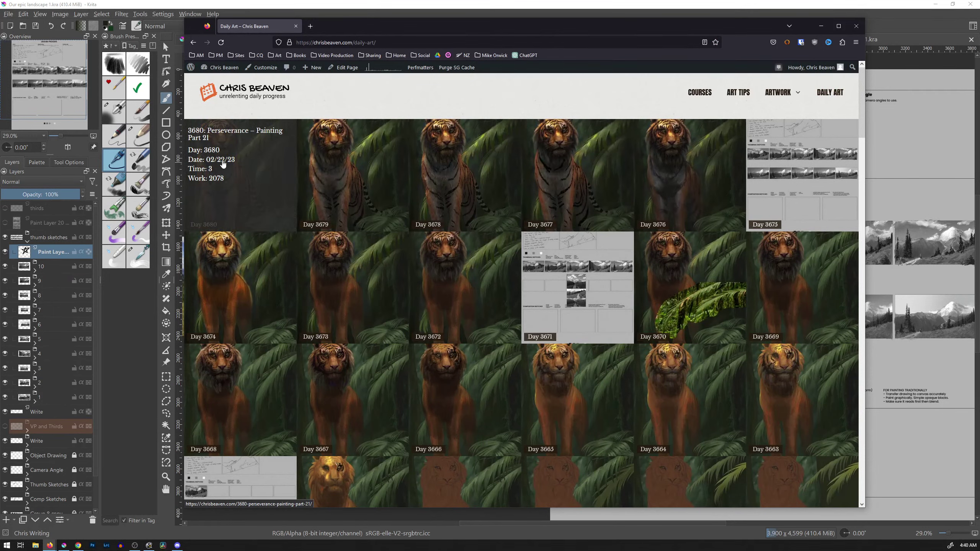
pyautogui.moveTo(354, 210)
pyautogui.scroll(-2, 309, 218)
pyautogui.scroll(1, 310, 219)
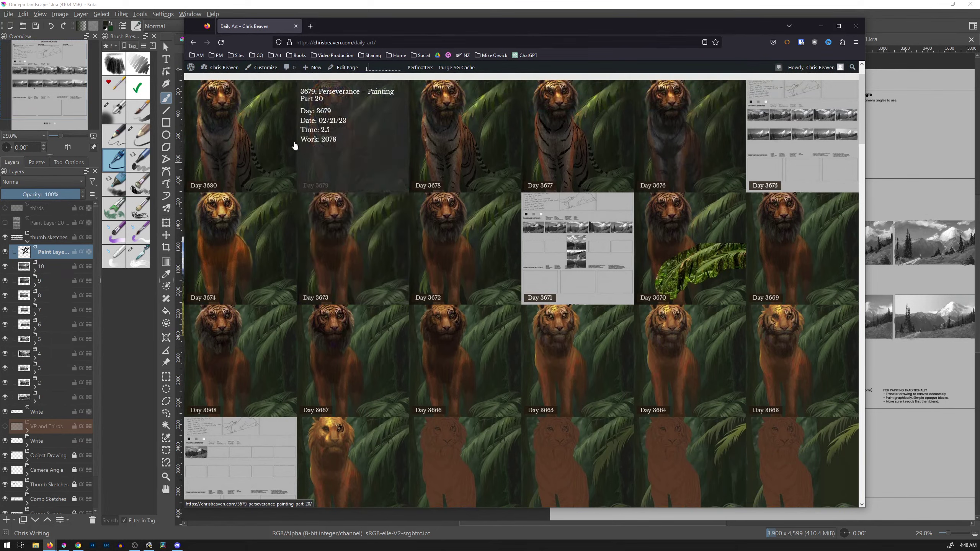
# Step: Look through the older daily entries, from the tiger paintings to the ear, mouth, eye and nose studies
pyautogui.moveTo(767, 217)
pyautogui.scroll(-6, 767, 216)
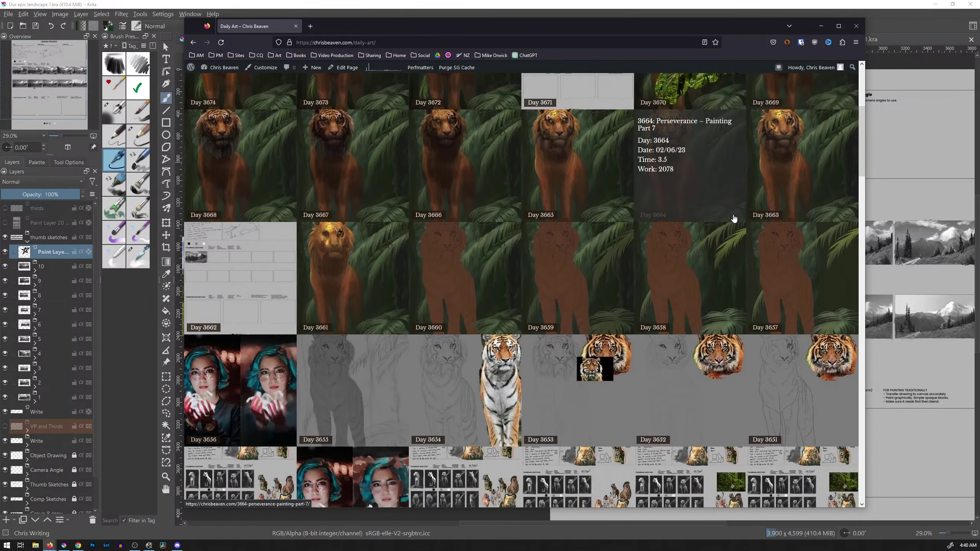
pyautogui.scroll(-3, 734, 219)
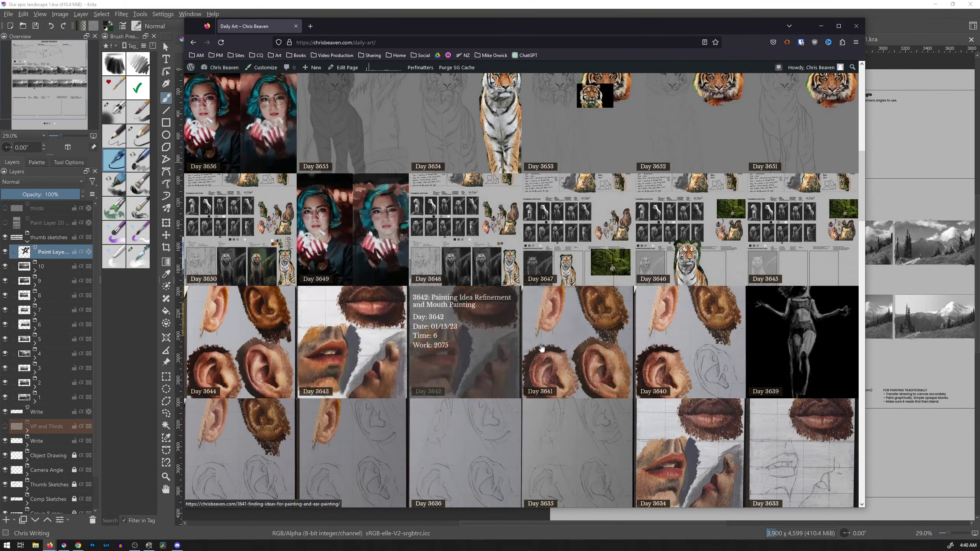
pyautogui.scroll(-3, 578, 345)
pyautogui.scroll(-4, 578, 345)
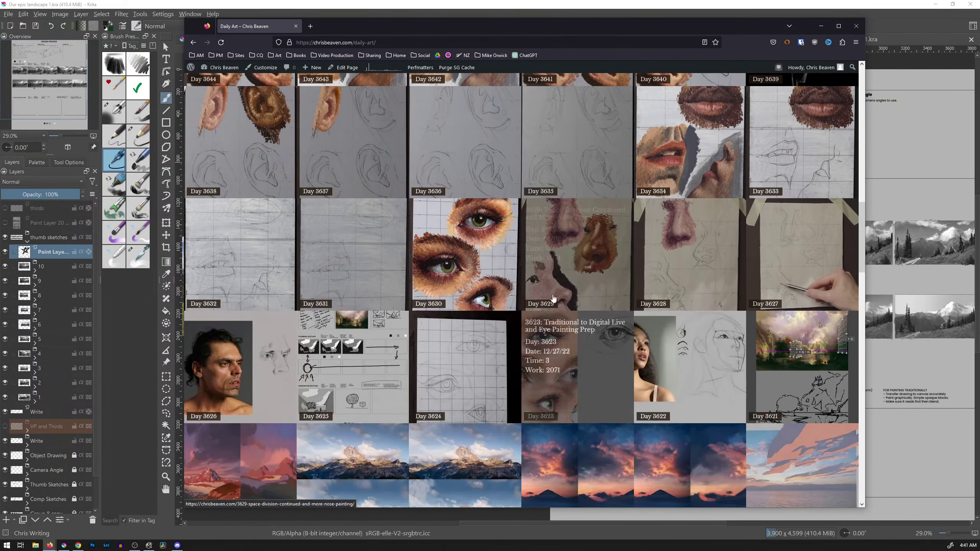
pyautogui.scroll(1, 476, 258)
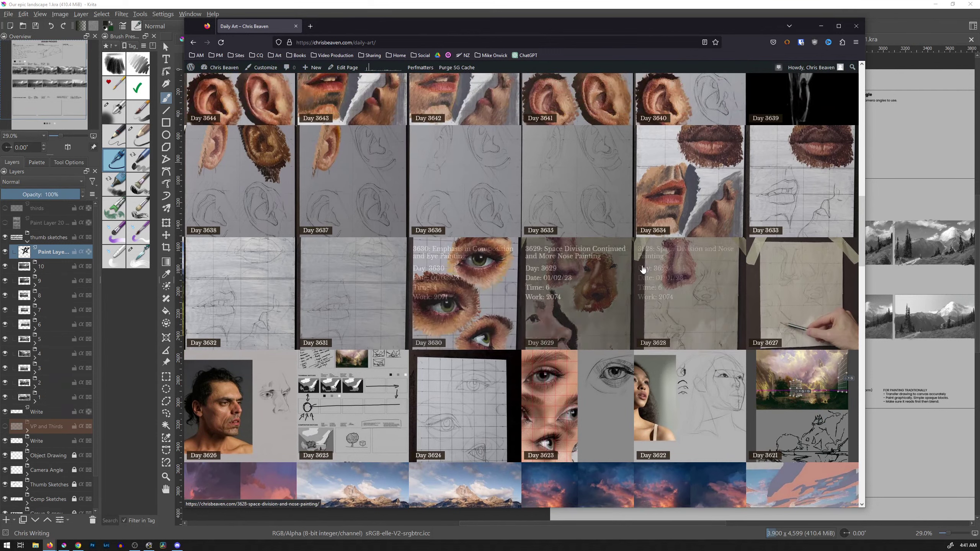
pyautogui.scroll(7, 587, 278)
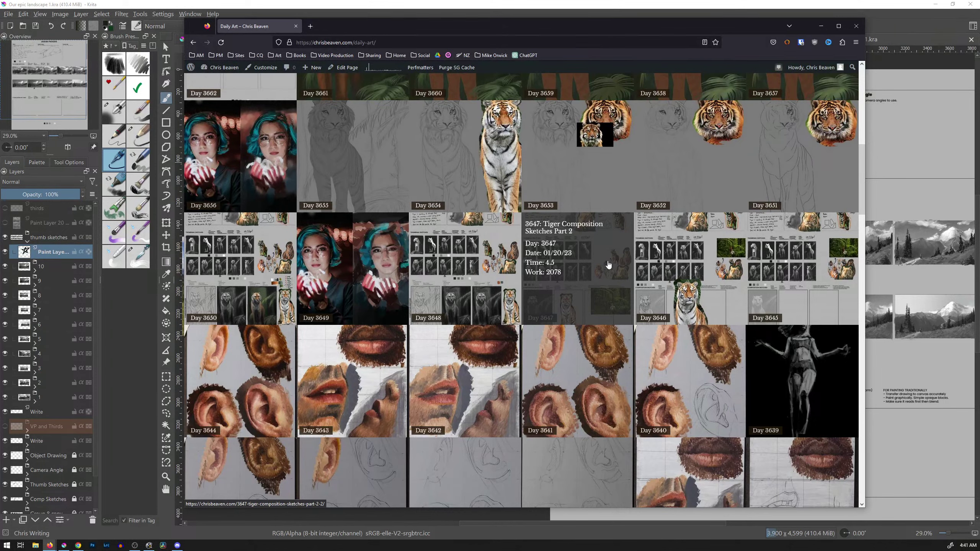
# Step: Open the Day 3650 tiger composition post and bring its whole design process sheet into view
pyautogui.click(270, 259)
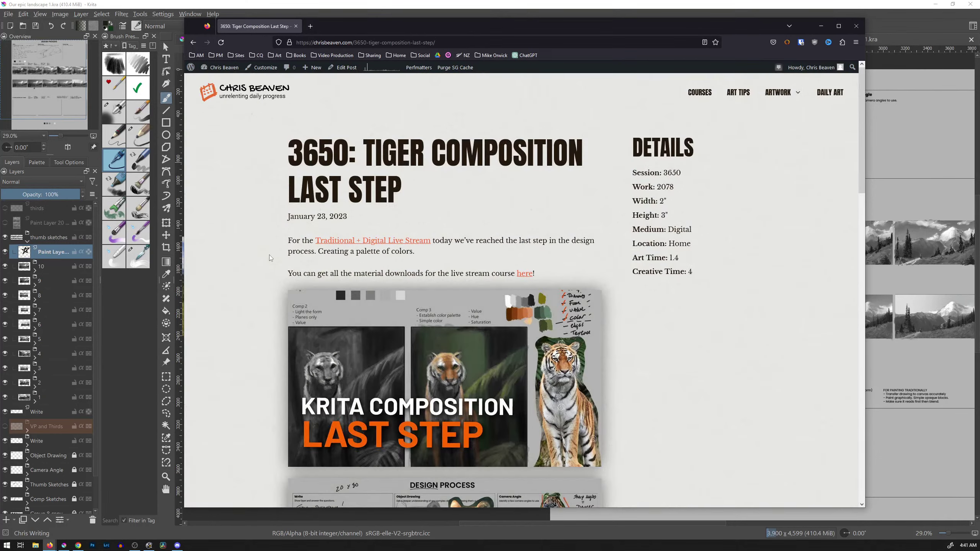
pyautogui.scroll(-3, 284, 267)
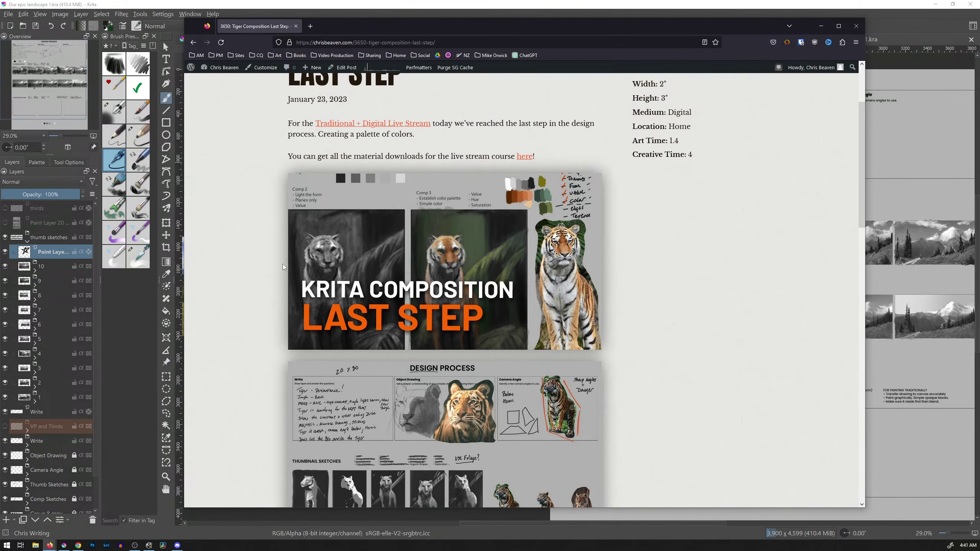
pyautogui.scroll(-4, 283, 266)
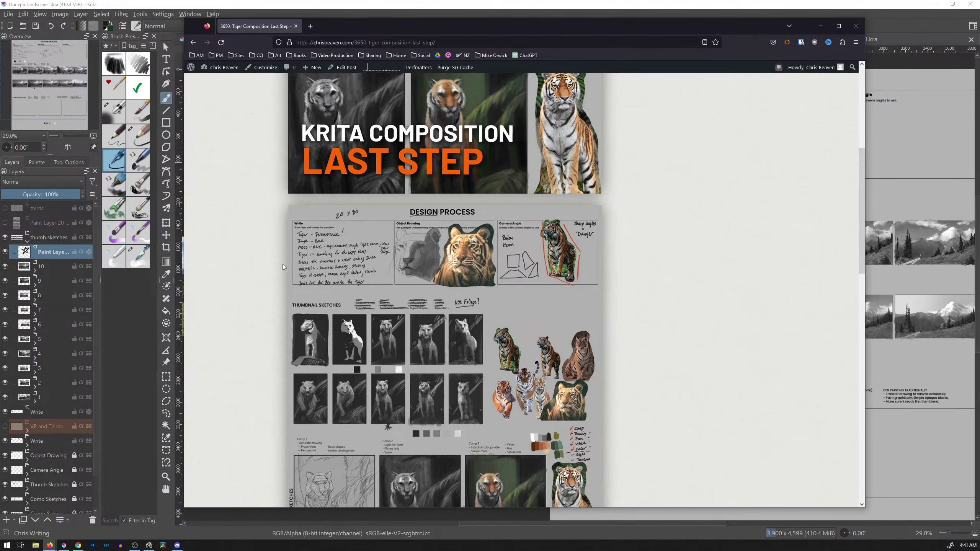
pyautogui.scroll(-2, 284, 266)
pyautogui.scroll(-2, 284, 266)
pyautogui.scroll(1, 284, 267)
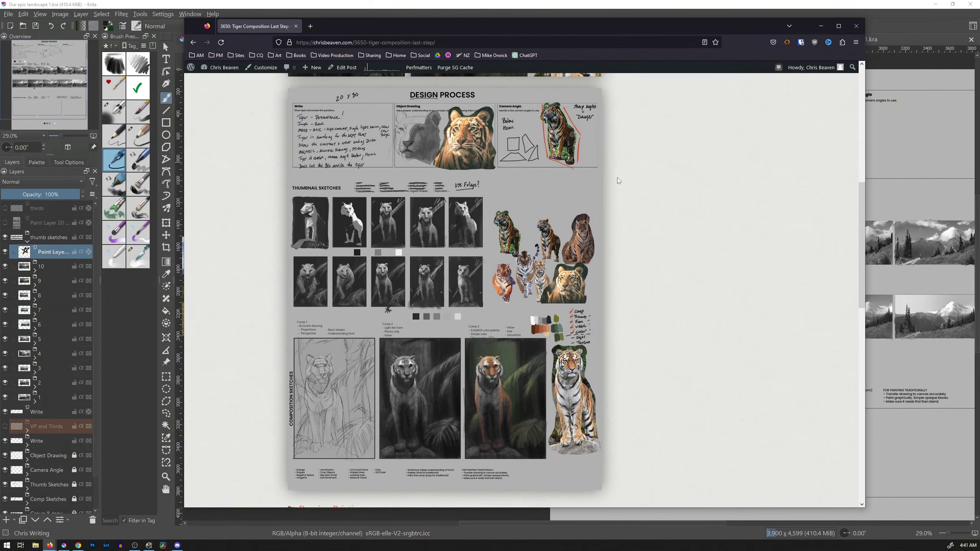
pyautogui.moveTo(737, 26); pyautogui.dragTo(756, 36)
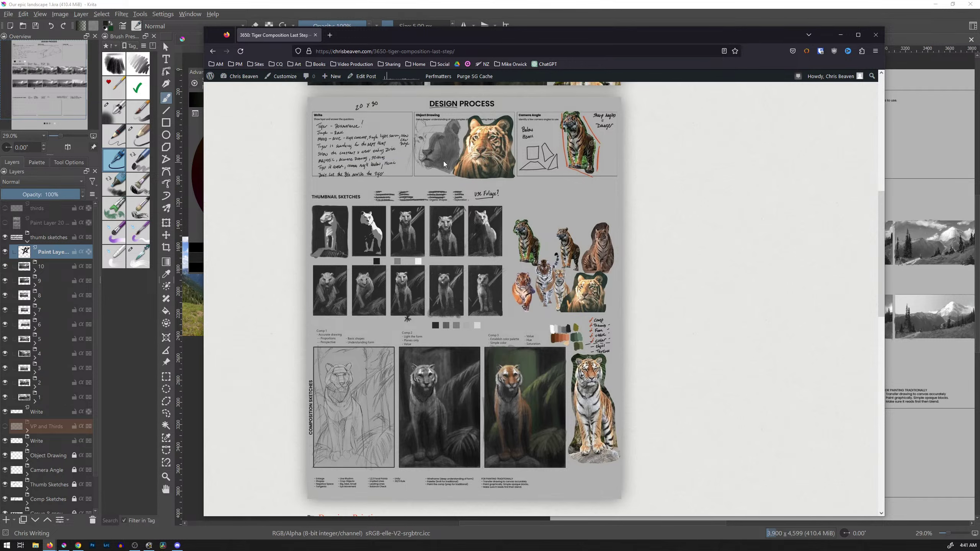
# Step: Copy the link of the tiger design process image, open it in a new tab, and enlarge the image
pyautogui.rightClick(459, 193)
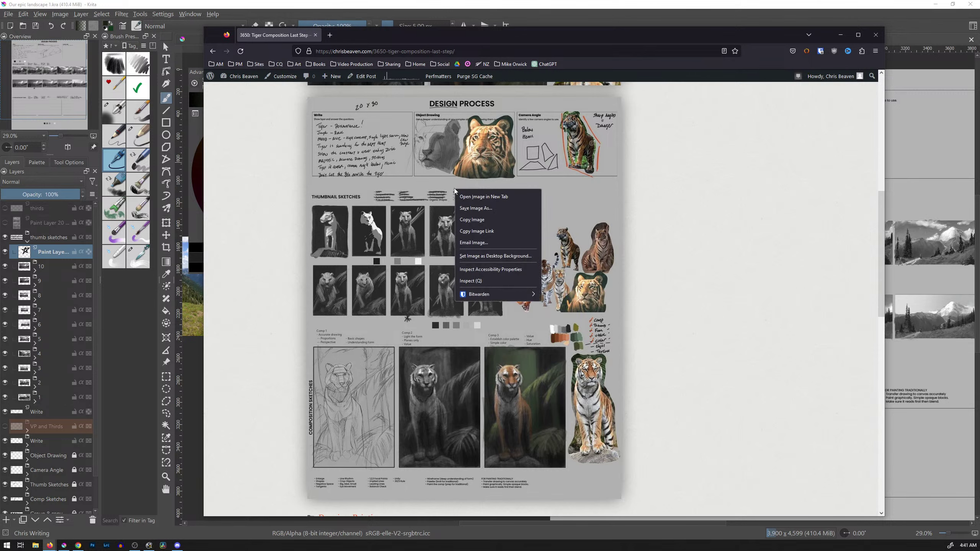
pyautogui.click(479, 233)
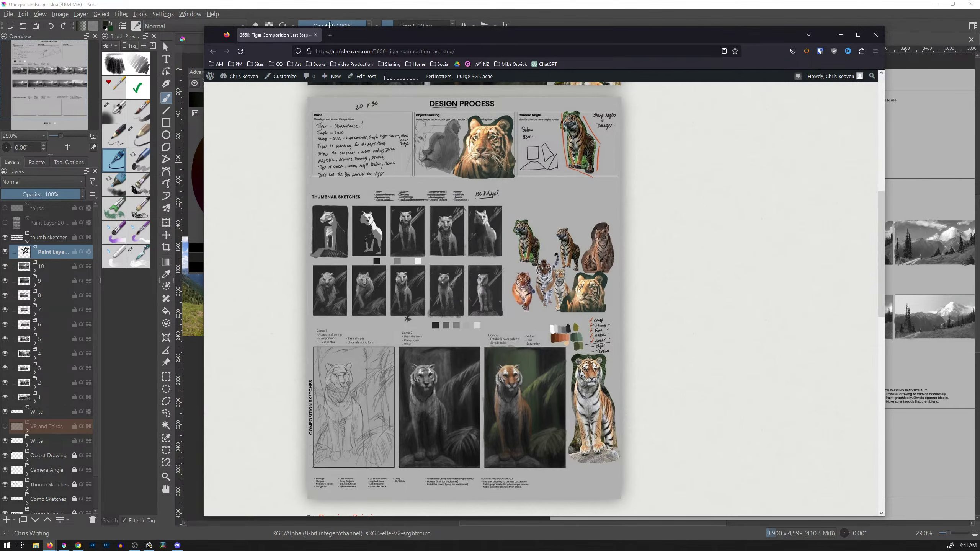
pyautogui.click(330, 35)
pyautogui.write('https://chrisbeaven.com/wp-content/uploads/2023/01/chris-beaven-digital-tiger-painting-d6-01232023.jpg')
pyautogui.press('Return')
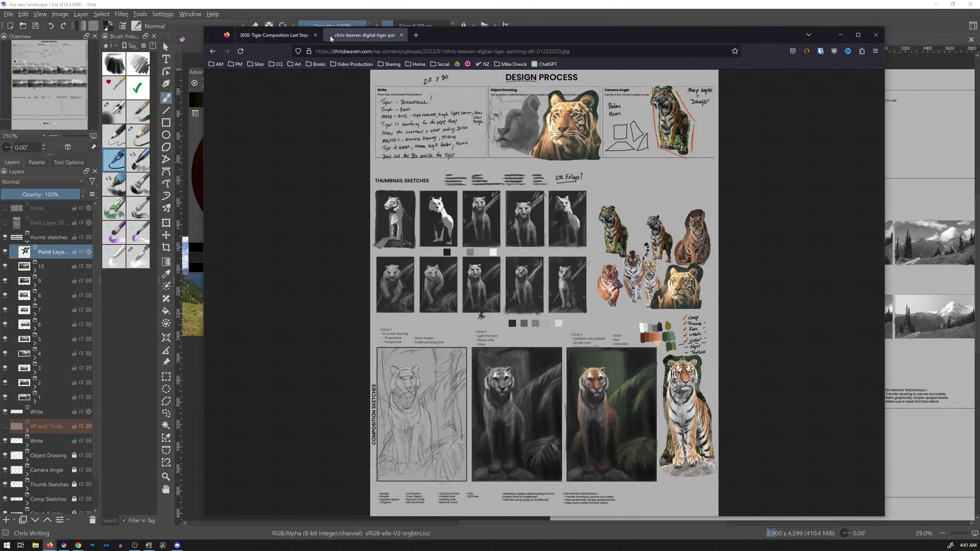
pyautogui.click(492, 217)
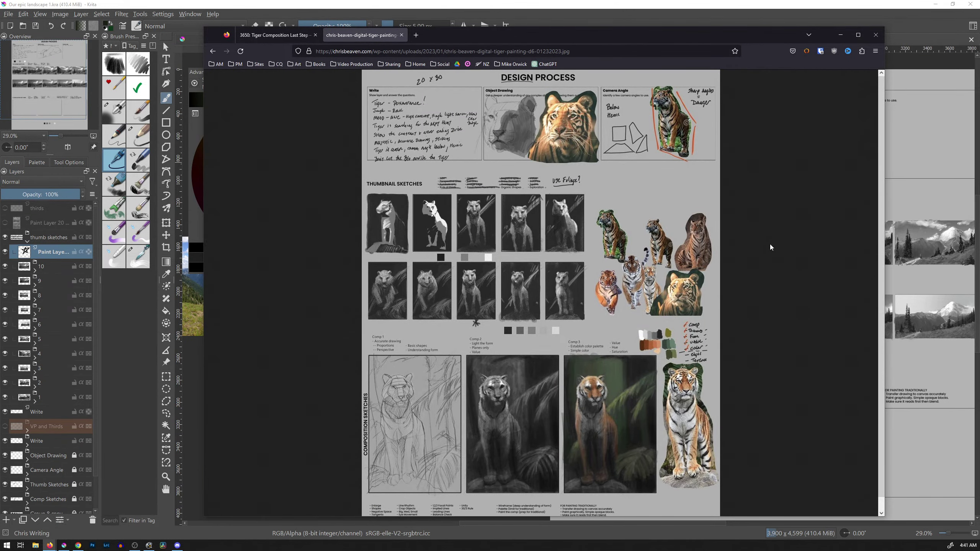
# Step: Zoom the page to 150% and examine the tiger sheet's notes, thumbnail sketches and composition sketches
pyautogui.scroll(4, 771, 247)
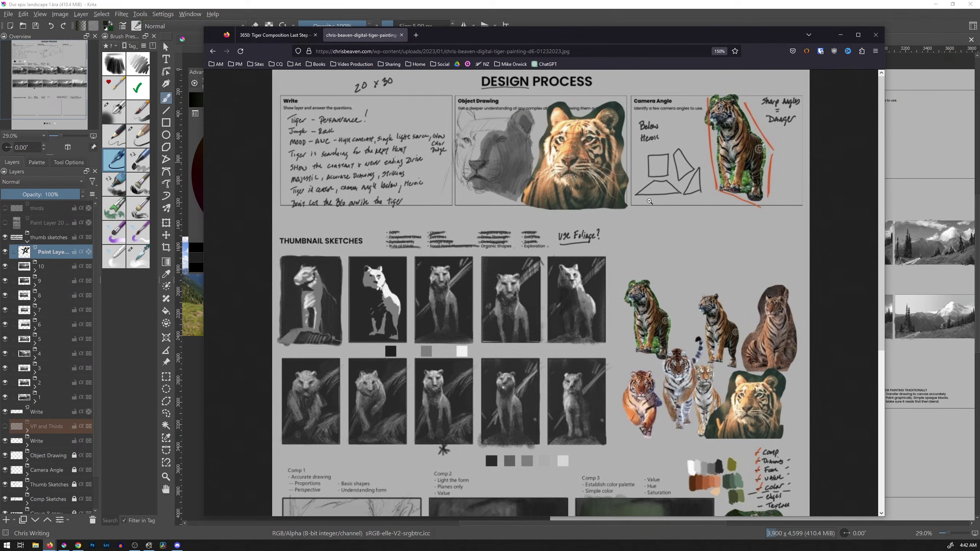
pyautogui.scroll(-2, 880, 139)
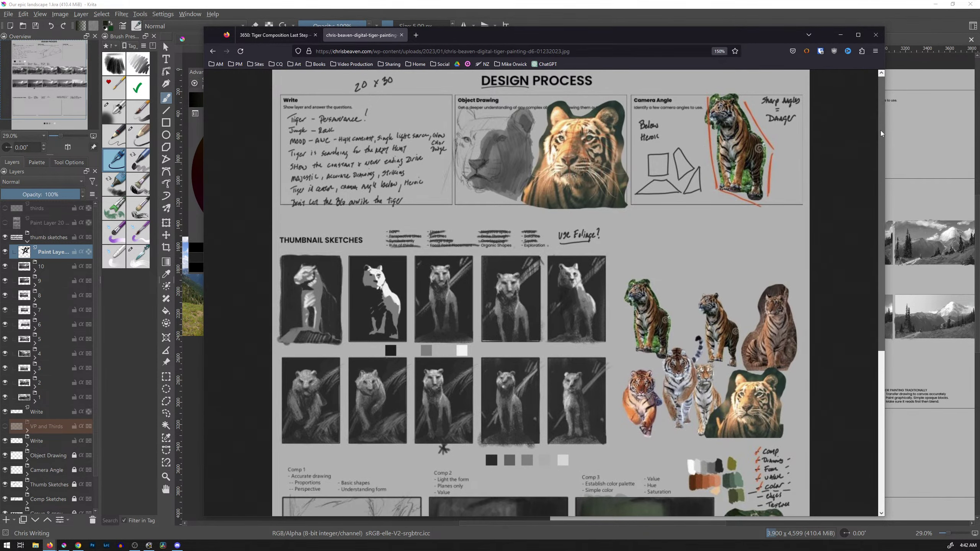
pyautogui.moveTo(891, 182); pyautogui.dragTo(891, 194)
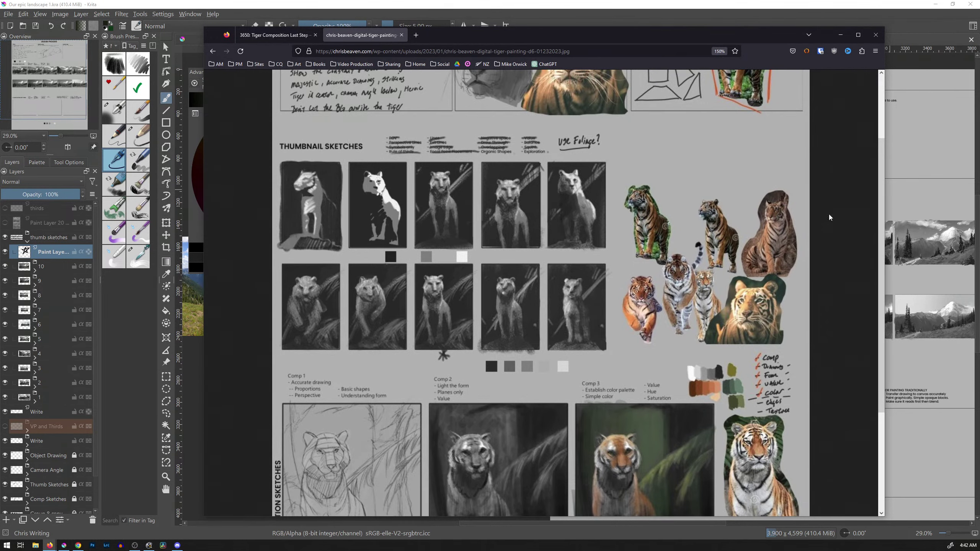
pyautogui.scroll(2, 427, 133)
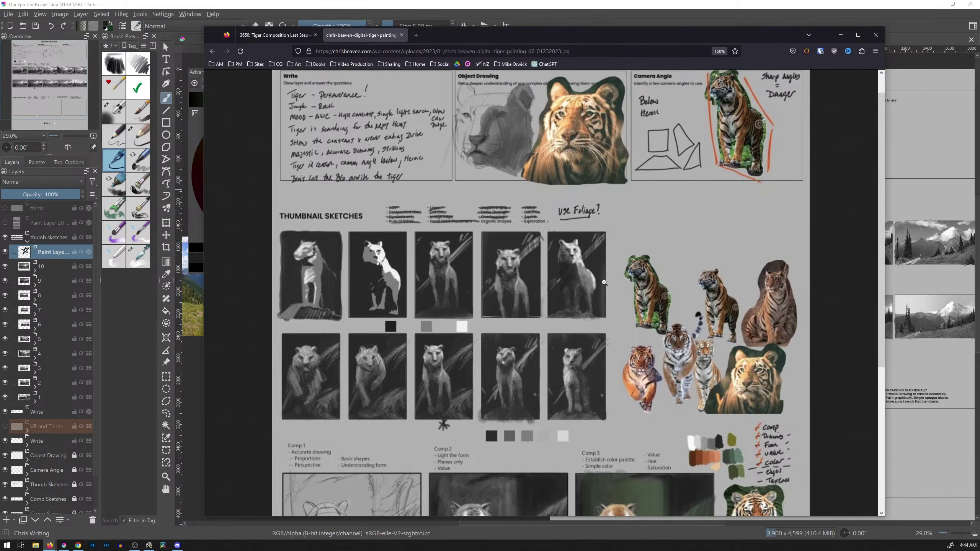
pyautogui.scroll(-3, 579, 271)
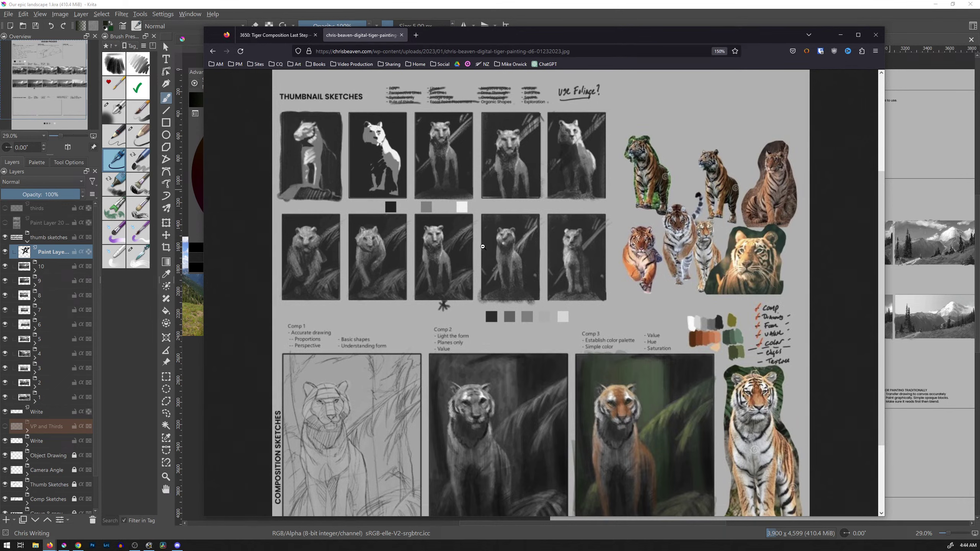
pyautogui.scroll(-3, 431, 249)
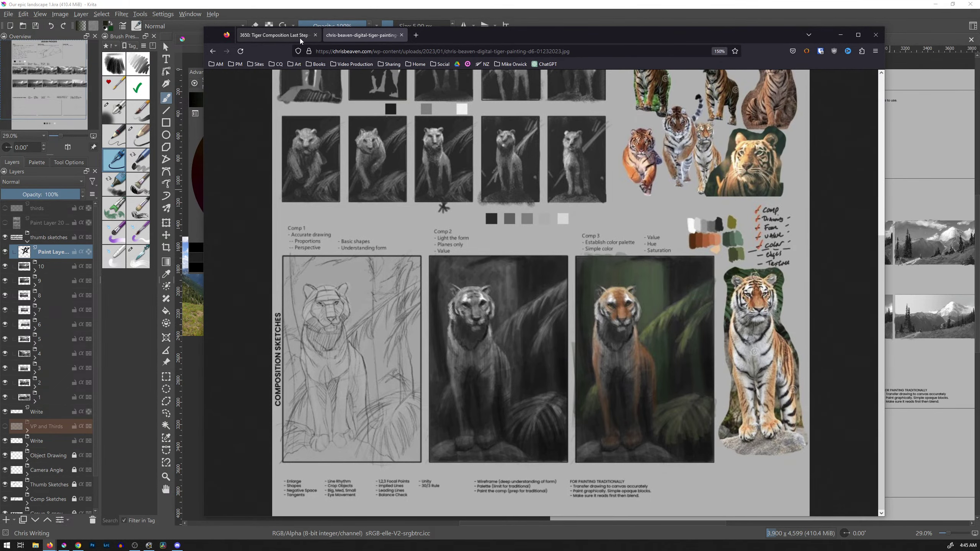
# Step: Close the image tab, return to the Daily Art gallery, and view the tiger line drawing in the Day 3651 post
pyautogui.hotkey('ctrl', 'w')
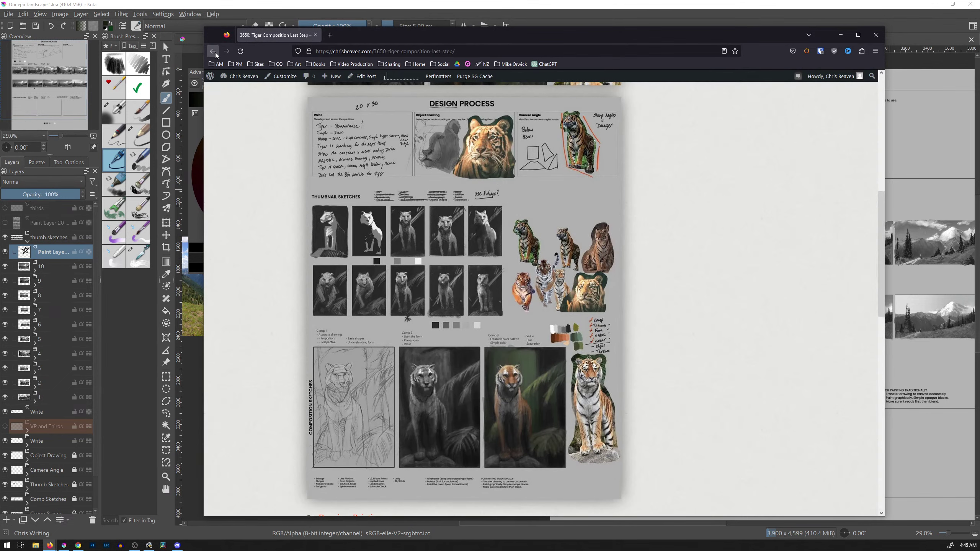
pyautogui.click(213, 51)
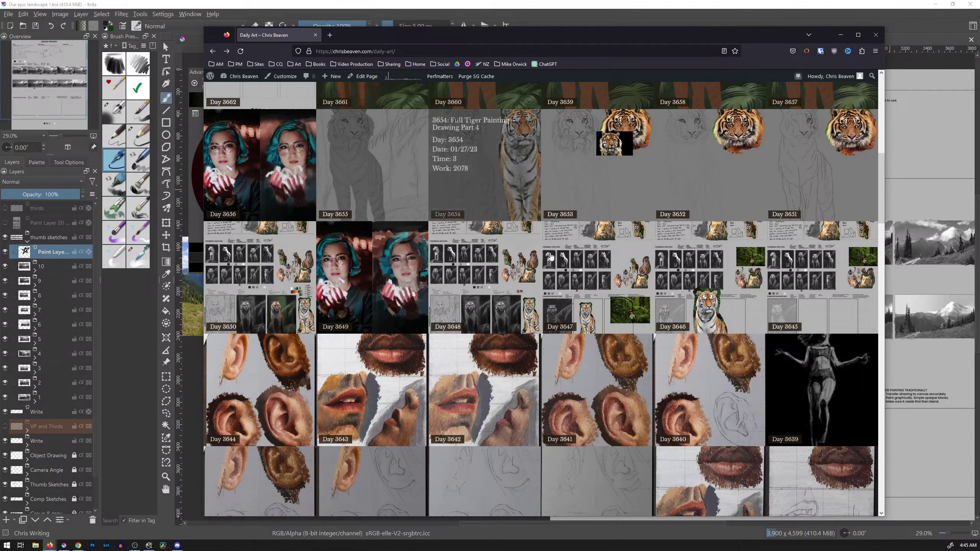
pyautogui.moveTo(879, 215); pyautogui.dragTo(881, 185)
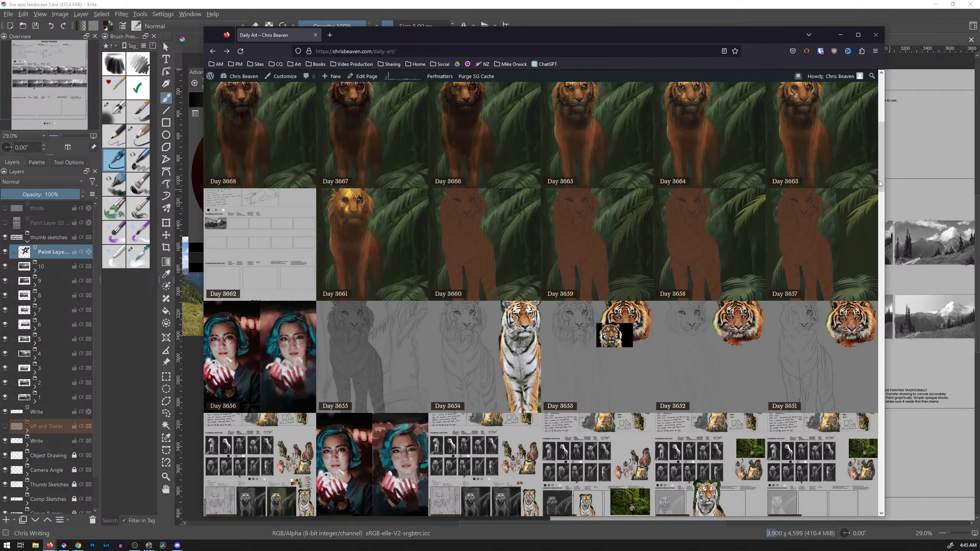
pyautogui.click(813, 360)
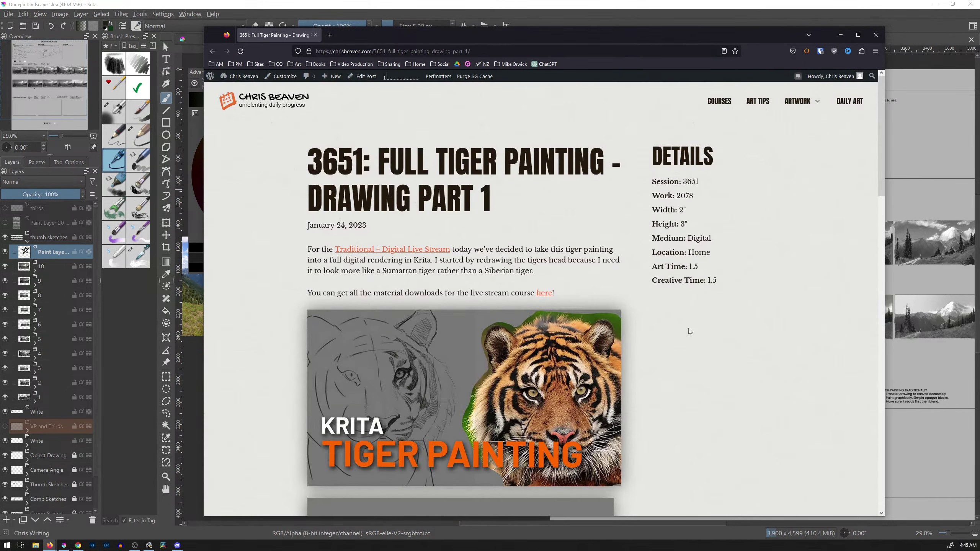
pyautogui.scroll(-5, 603, 352)
pyautogui.scroll(-4, 603, 352)
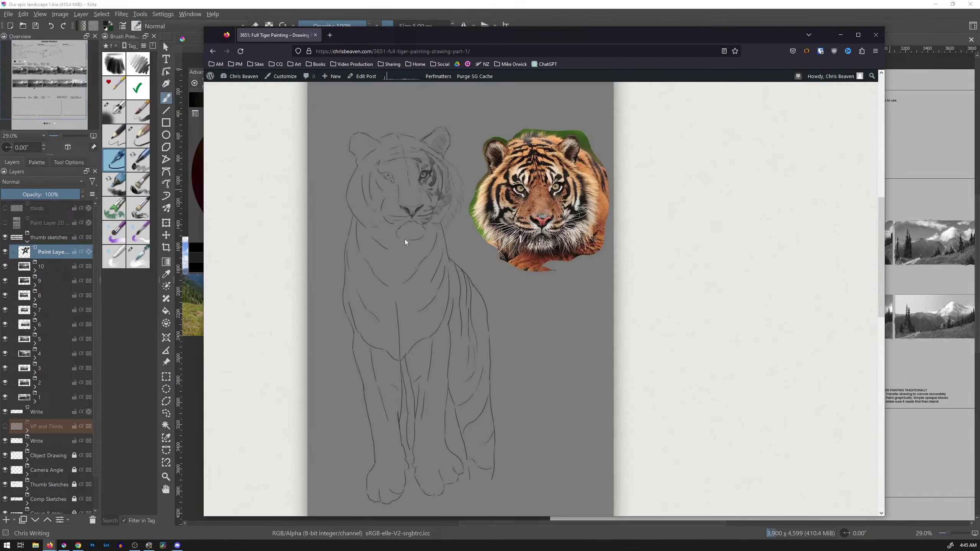
# Step: Return to the gallery and examine the detailed tiger head drawing in the Day 3653 post
pyautogui.click(212, 51)
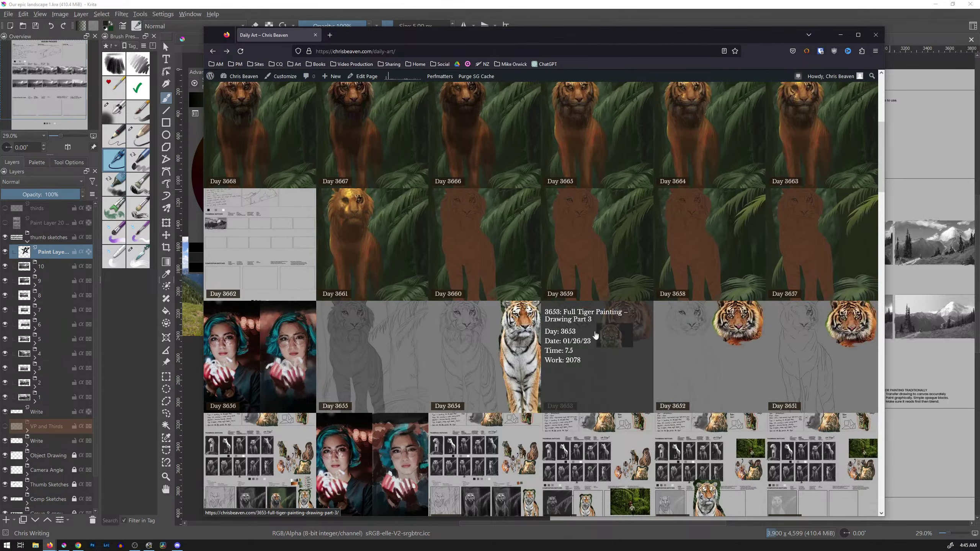
pyautogui.click(584, 350)
pyautogui.scroll(-8, 586, 351)
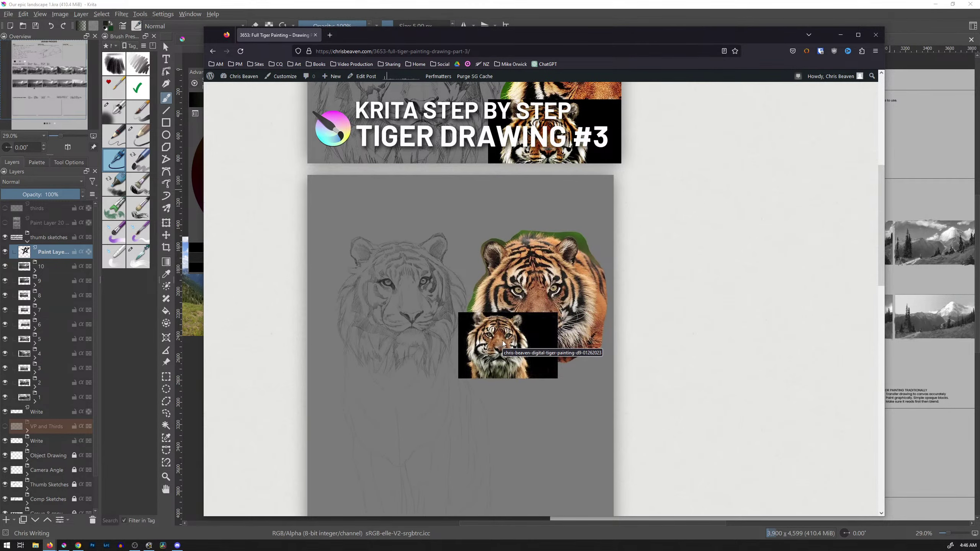
pyautogui.scroll(-1, 503, 343)
pyautogui.scroll(-1, 503, 342)
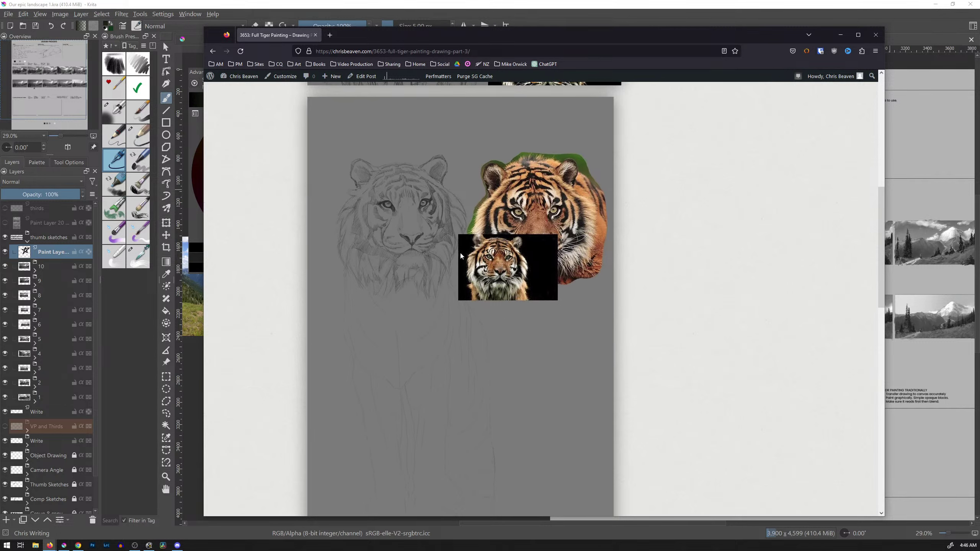
# Step: Go back to the gallery and examine the full tiger and background drawing in the Day 3655 post
pyautogui.click(213, 52)
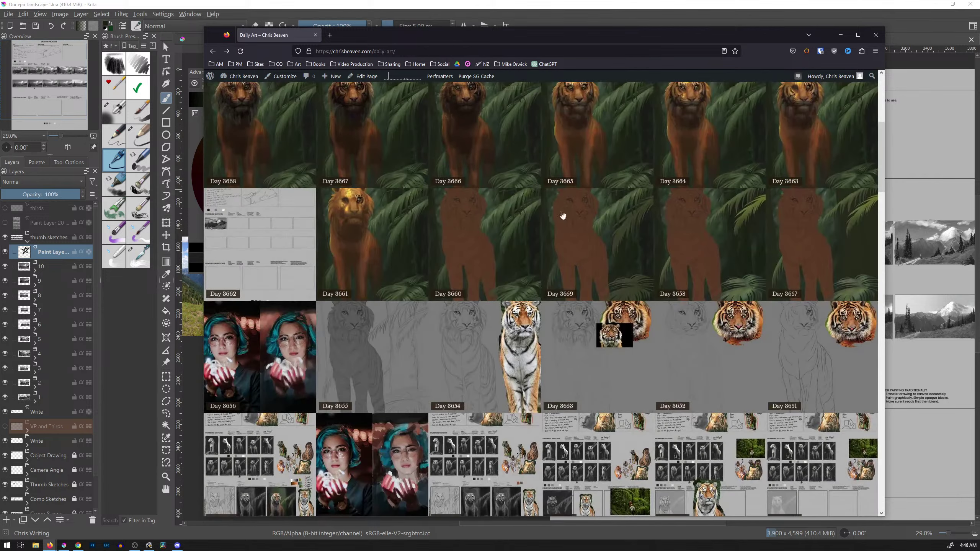
pyautogui.click(393, 355)
pyautogui.click(411, 355)
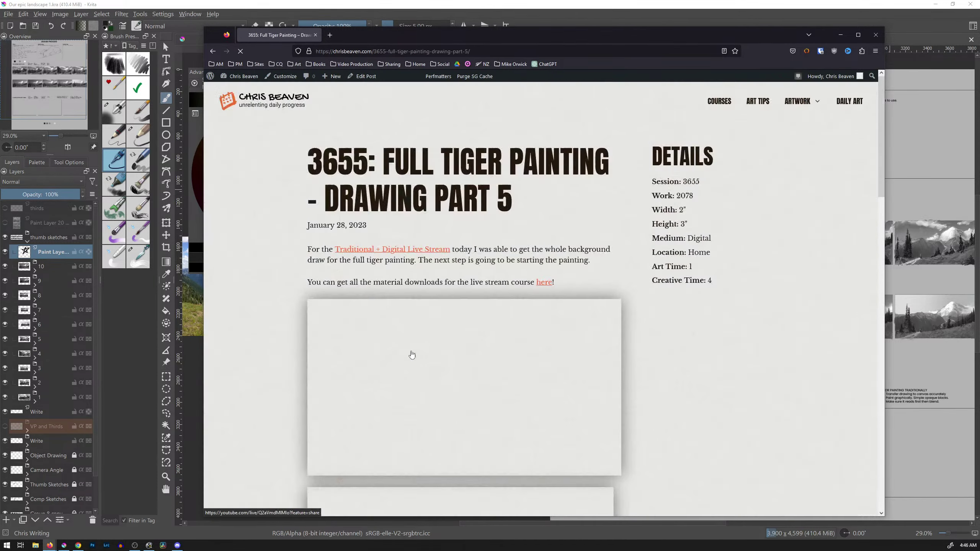
pyautogui.scroll(-5, 413, 354)
pyautogui.scroll(-3, 415, 353)
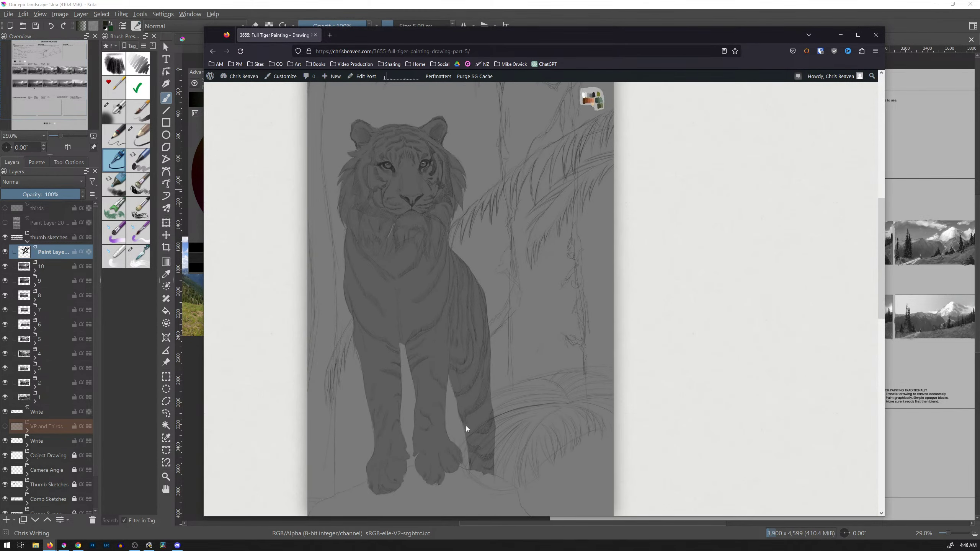
# Step: Return to the Daily Art gallery and examine the flat tiger shape and first background painting in the Day 3657 post
pyautogui.scroll(1, 453, 297)
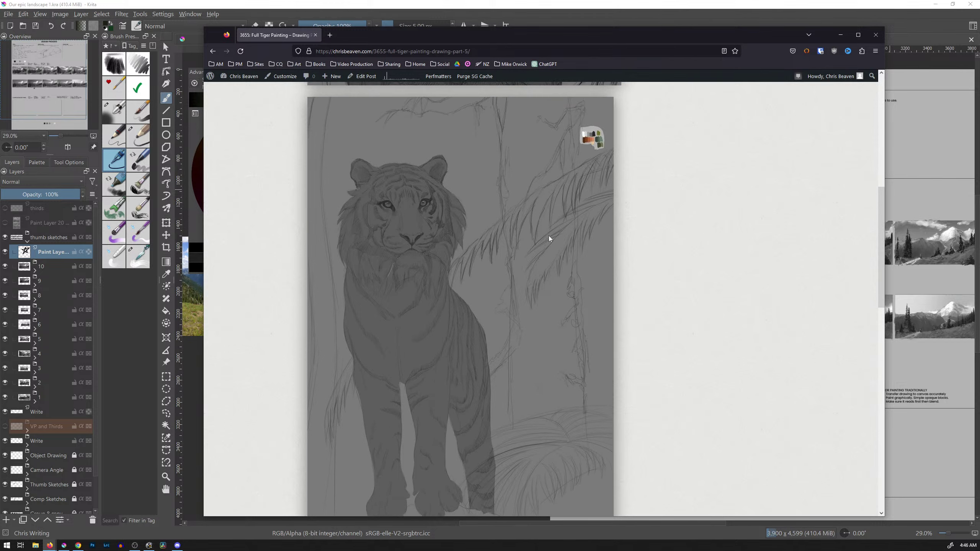
pyautogui.click(212, 51)
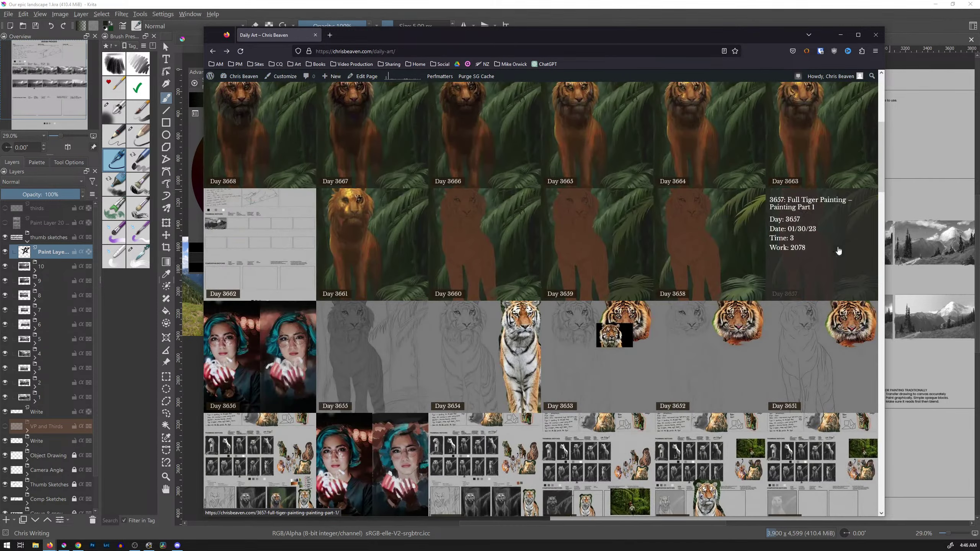
pyautogui.click(813, 257)
pyautogui.scroll(-4, 579, 336)
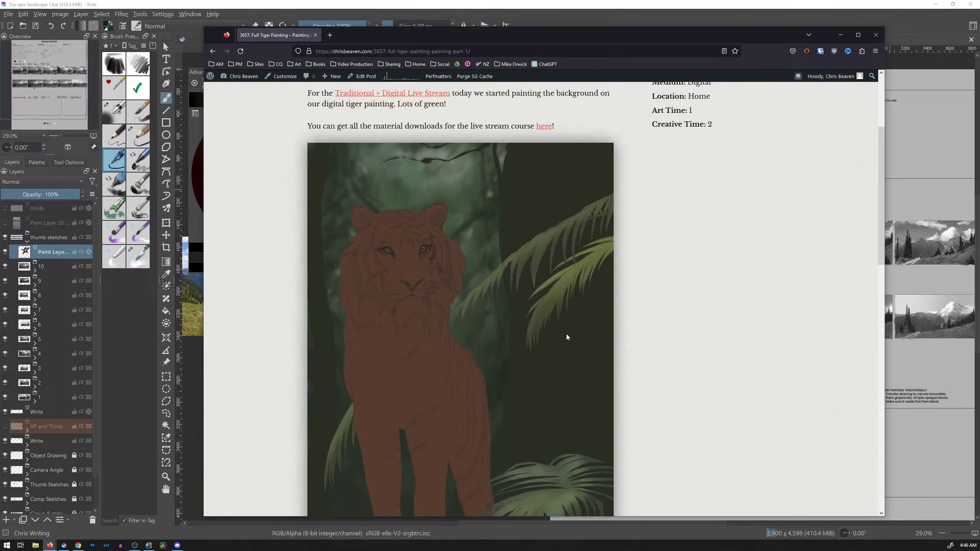
pyautogui.scroll(-3, 566, 335)
pyautogui.scroll(2, 567, 336)
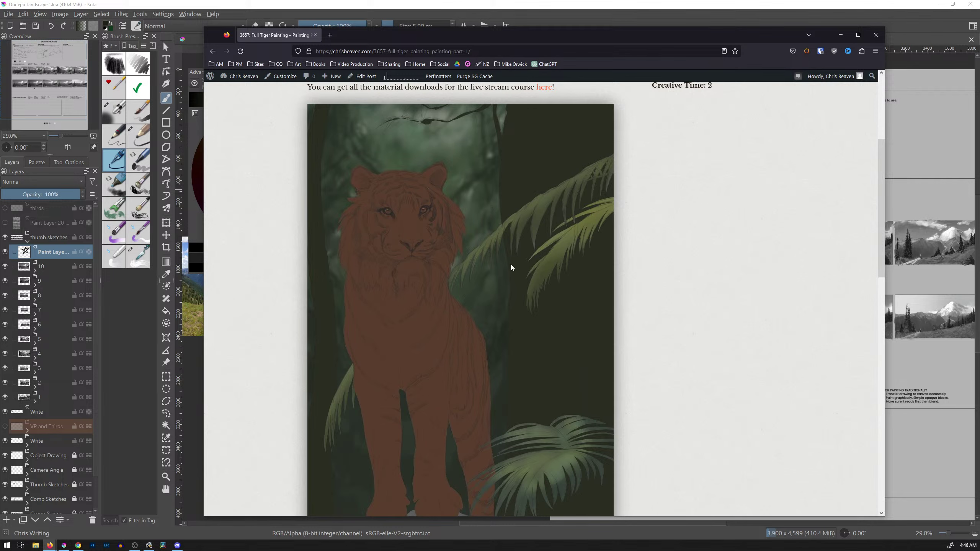
# Step: Go back to the gallery and examine the early fur and eye painting in the Day 3661 post
pyautogui.click(216, 51)
pyautogui.click(390, 245)
pyautogui.scroll(-8, 474, 304)
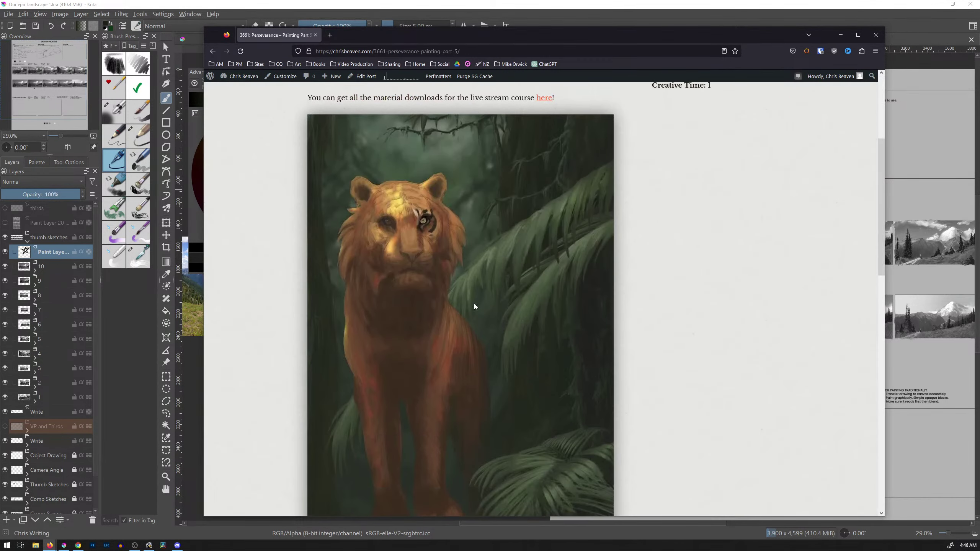
pyautogui.scroll(4, 474, 304)
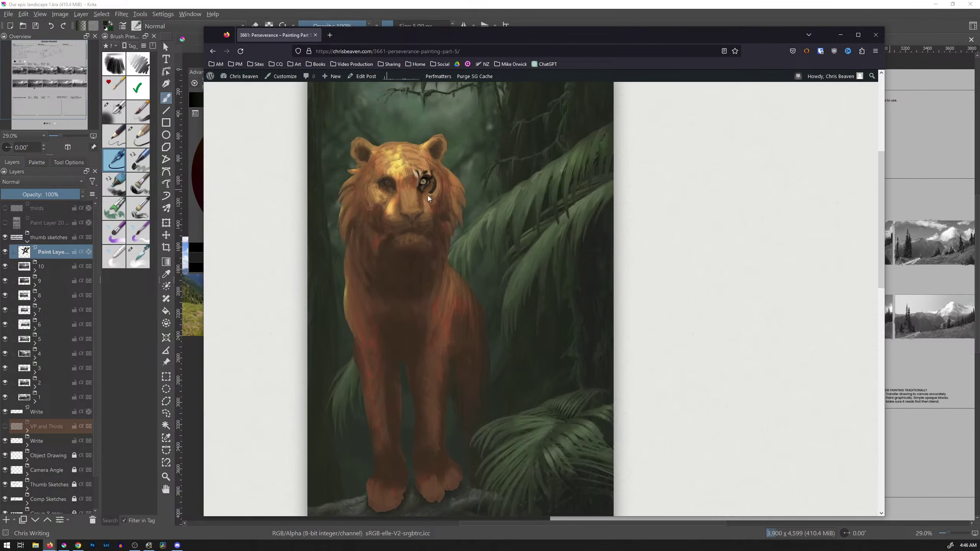
# Step: Return to the gallery and examine the painted tiger face and stripes in the Day 3665 post
pyautogui.click(215, 53)
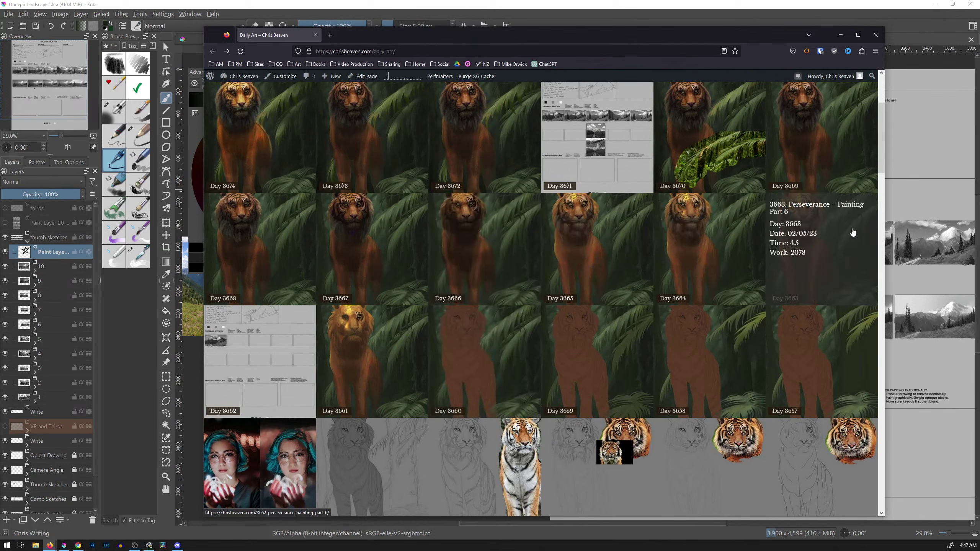
pyautogui.click(611, 229)
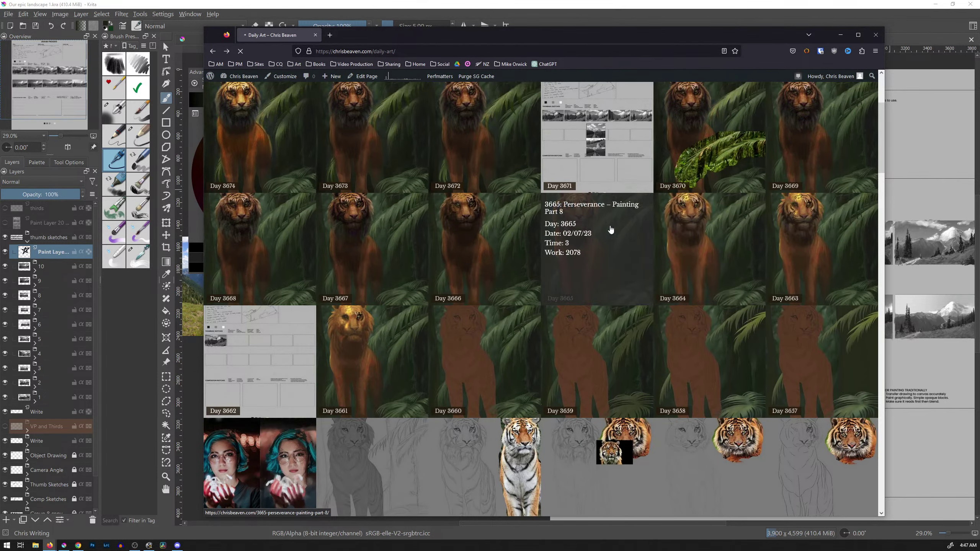
pyautogui.scroll(-5, 444, 293)
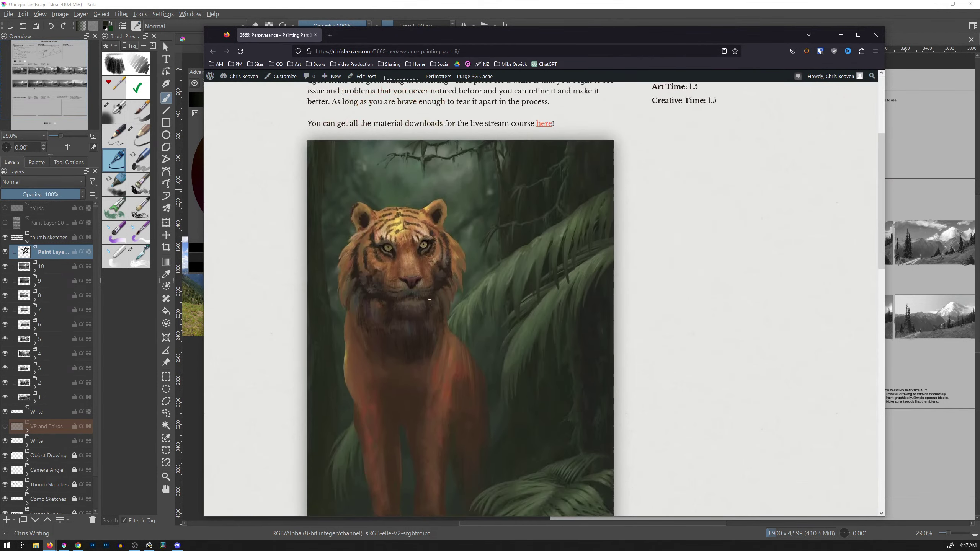
pyautogui.scroll(-2, 429, 305)
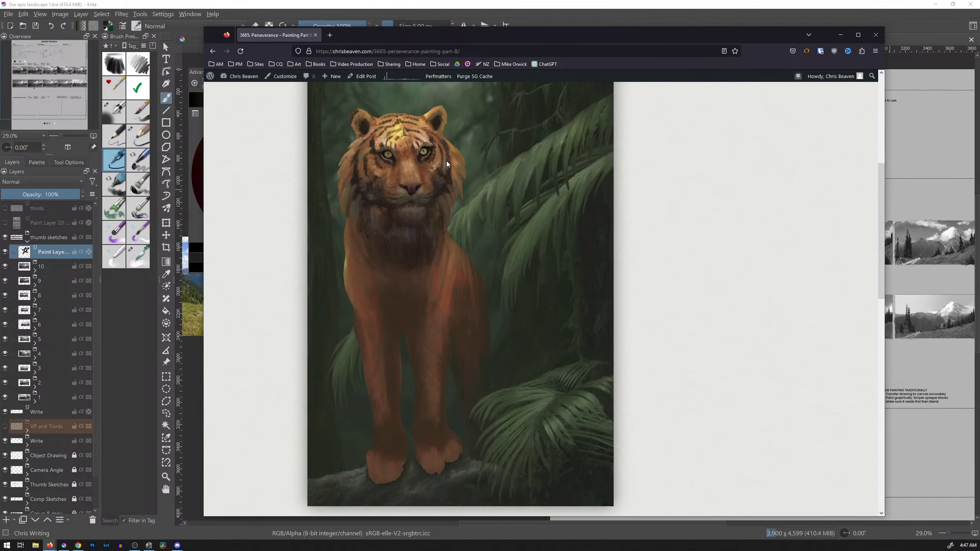
# Step: Go back to the gallery and examine the refined head texture and values in the Day 3668 post
pyautogui.click(212, 52)
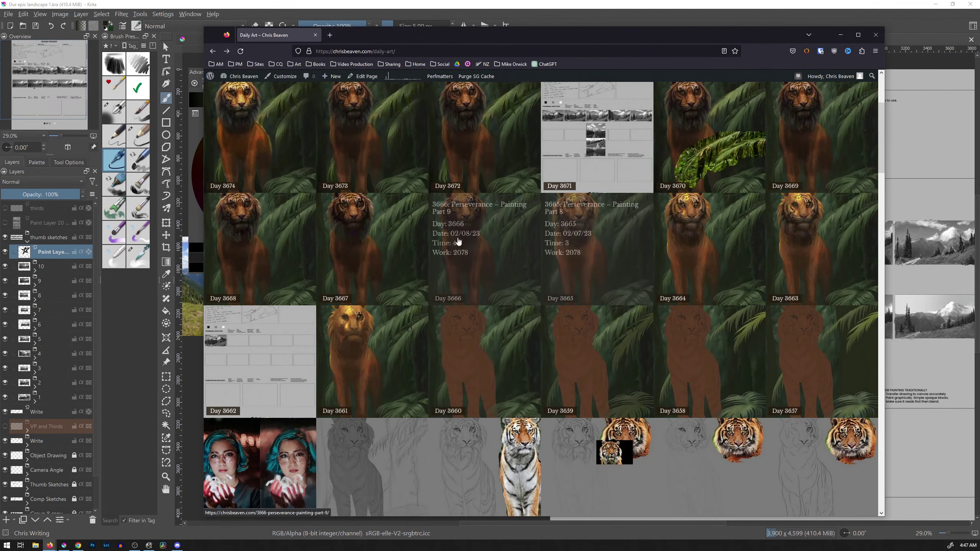
pyautogui.click(279, 233)
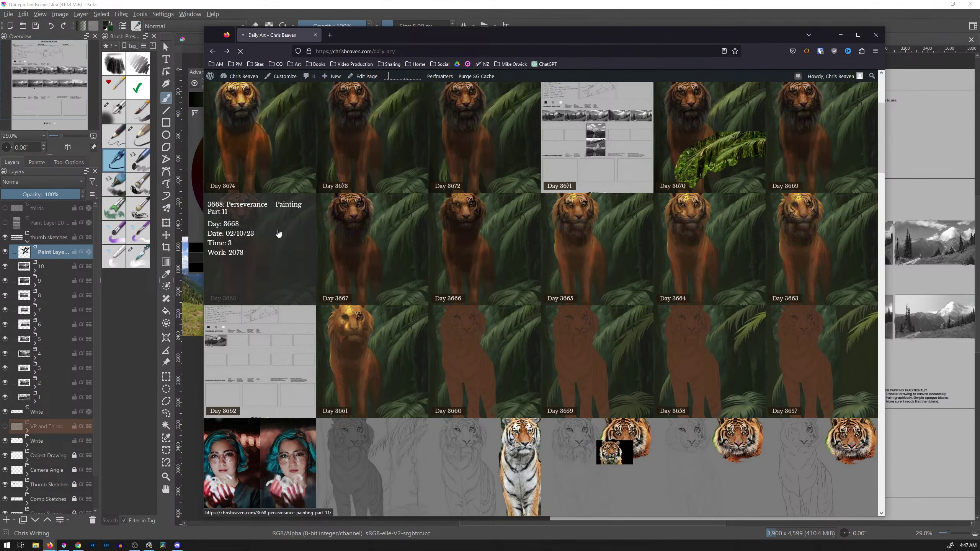
pyautogui.scroll(-5, 396, 291)
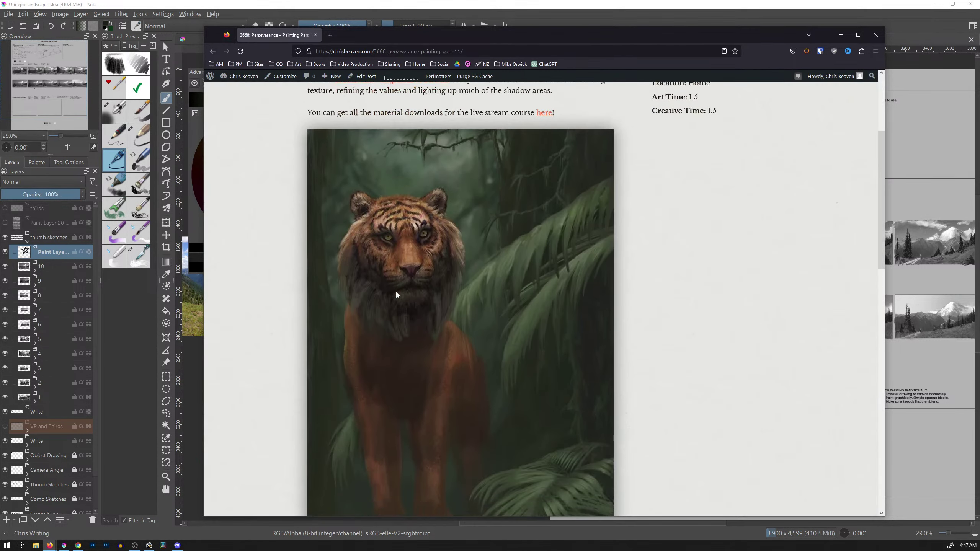
pyautogui.scroll(-2, 396, 294)
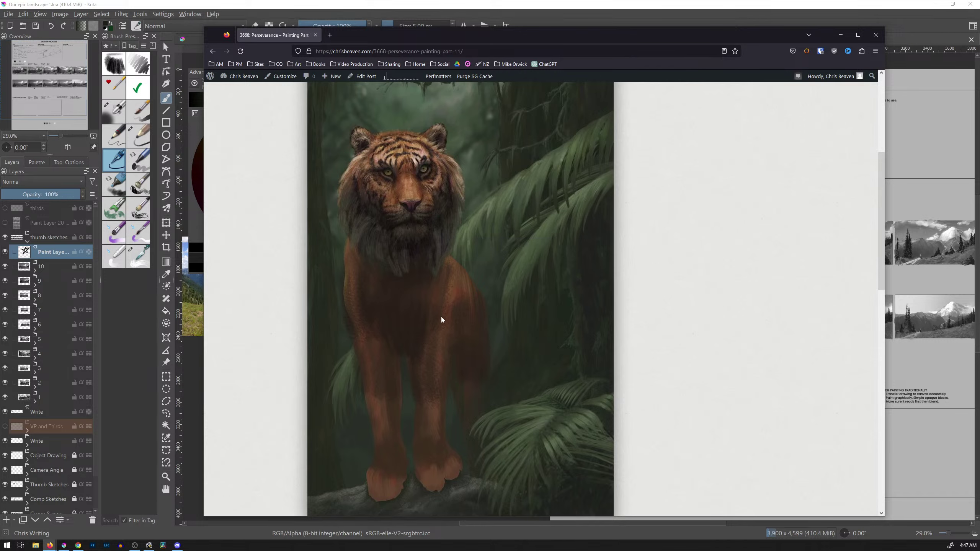
# Step: Return to the gallery and examine the palm frond painting with its overlaid reference photo in the Day 3670 post
pyautogui.click(215, 51)
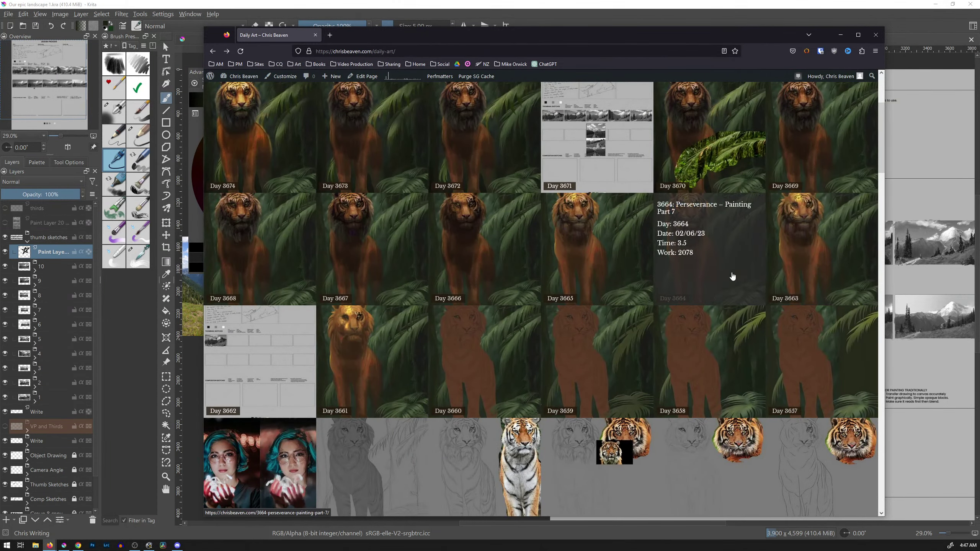
pyautogui.scroll(1, 733, 276)
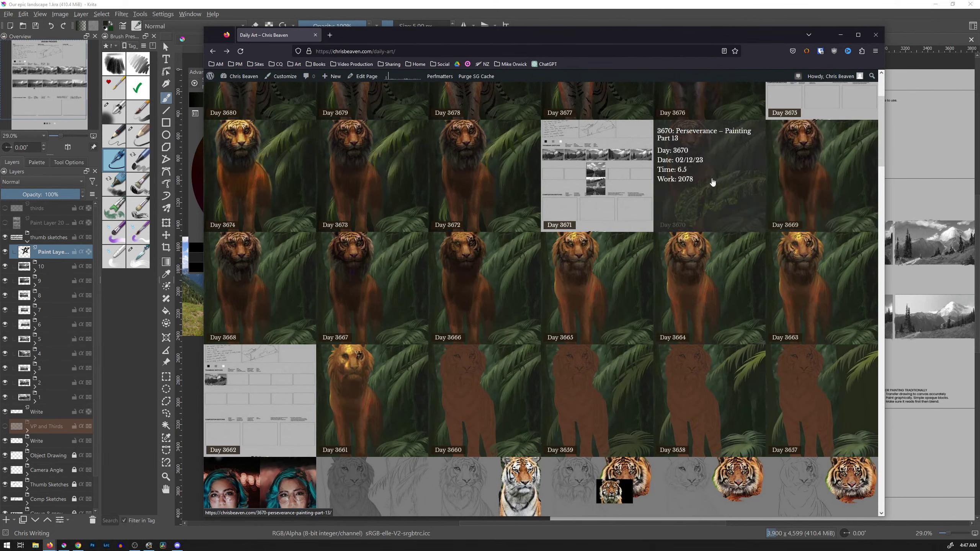
pyautogui.click(736, 167)
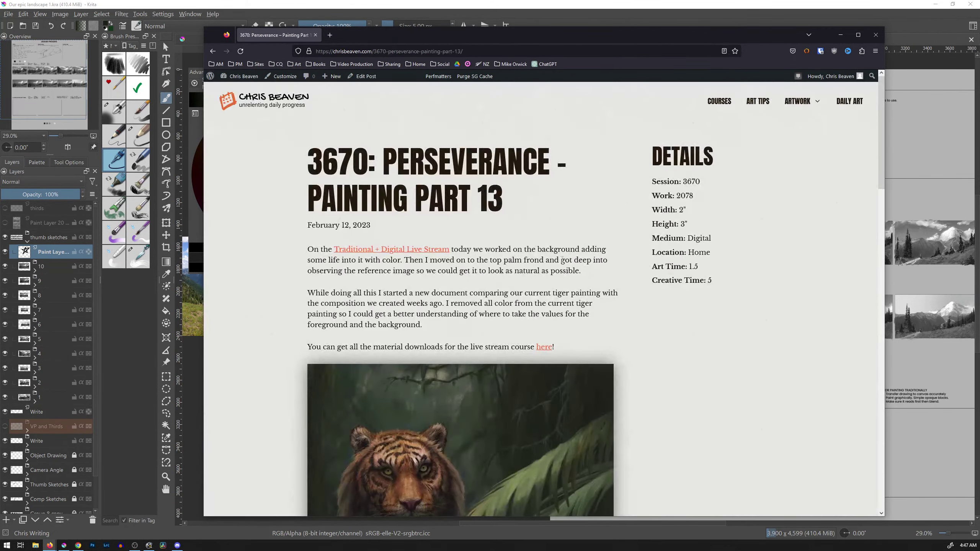
pyautogui.scroll(-1, 327, 187)
pyautogui.scroll(-4, 355, 231)
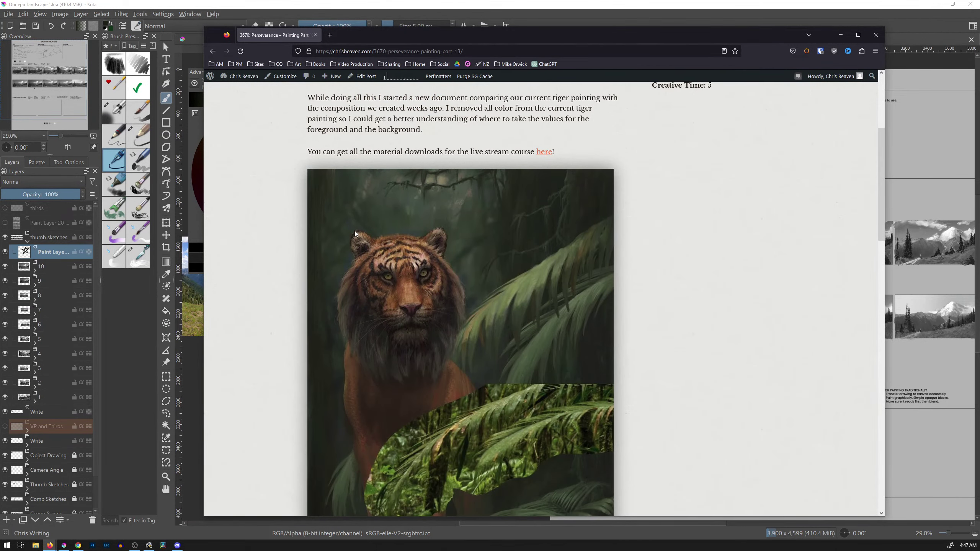
pyautogui.scroll(-2, 378, 239)
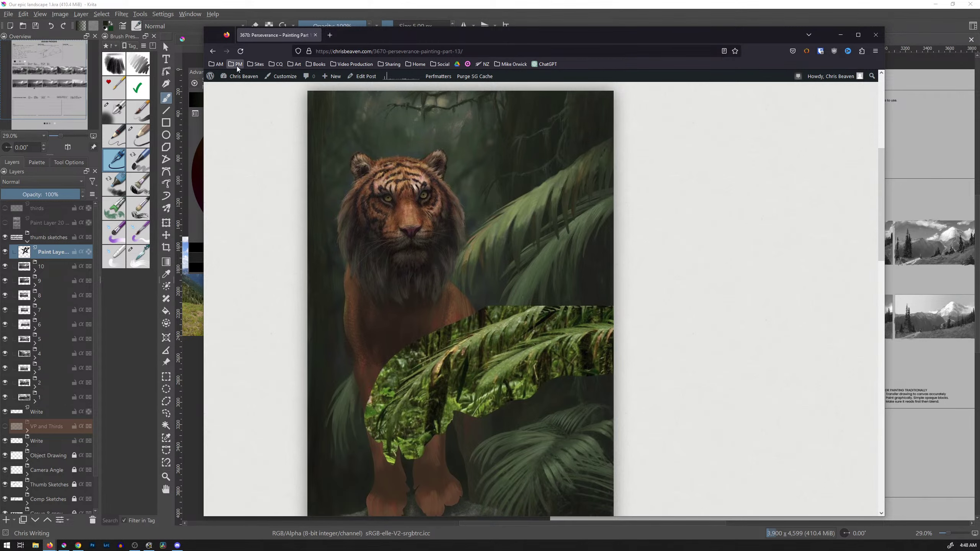
# Step: Go back to the gallery and examine the lighting on the tiger and palm fronds in the Day 3674 post
pyautogui.click(214, 54)
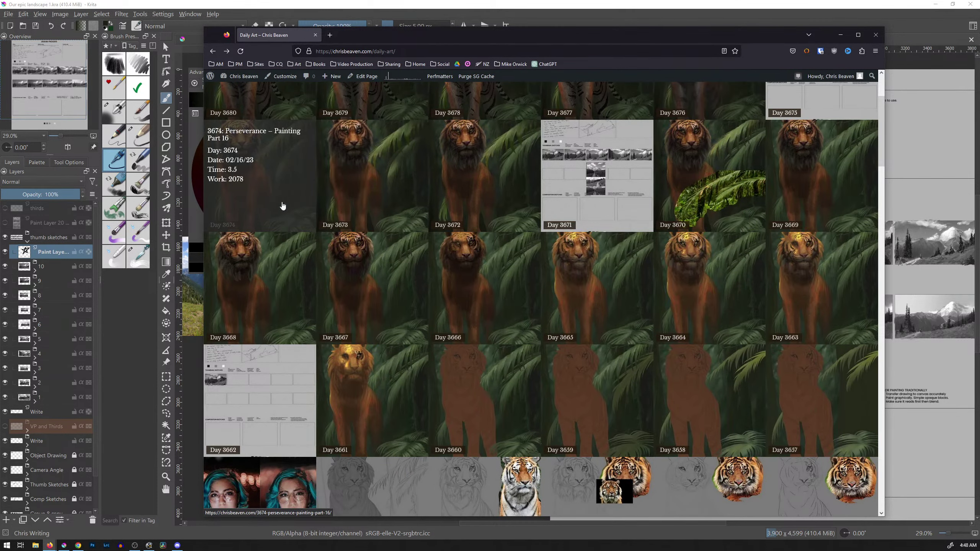
pyautogui.click(294, 182)
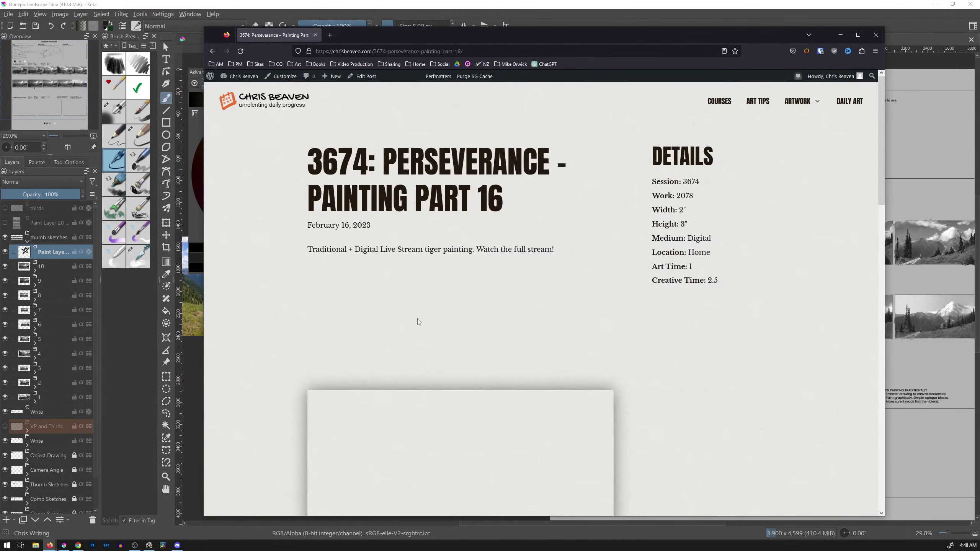
pyautogui.scroll(-7, 436, 324)
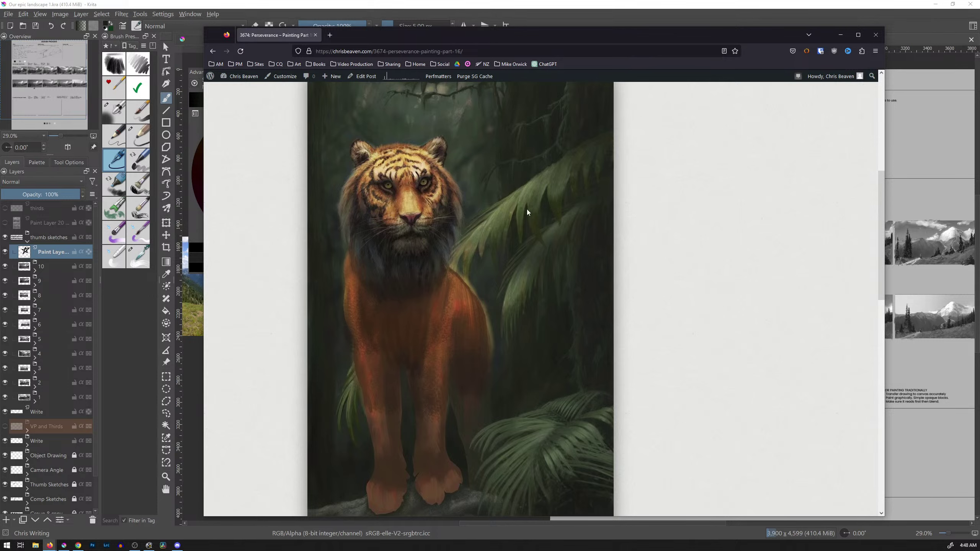
pyautogui.scroll(1, 445, 327)
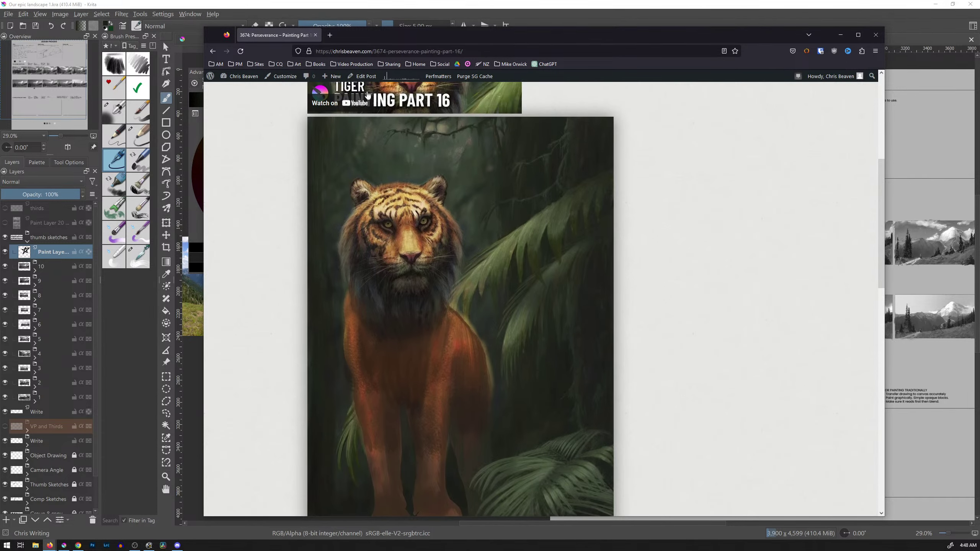
# Step: Return to the gallery and examine the tiger's body stripes and tail in the Day 3677 post
pyautogui.click(212, 52)
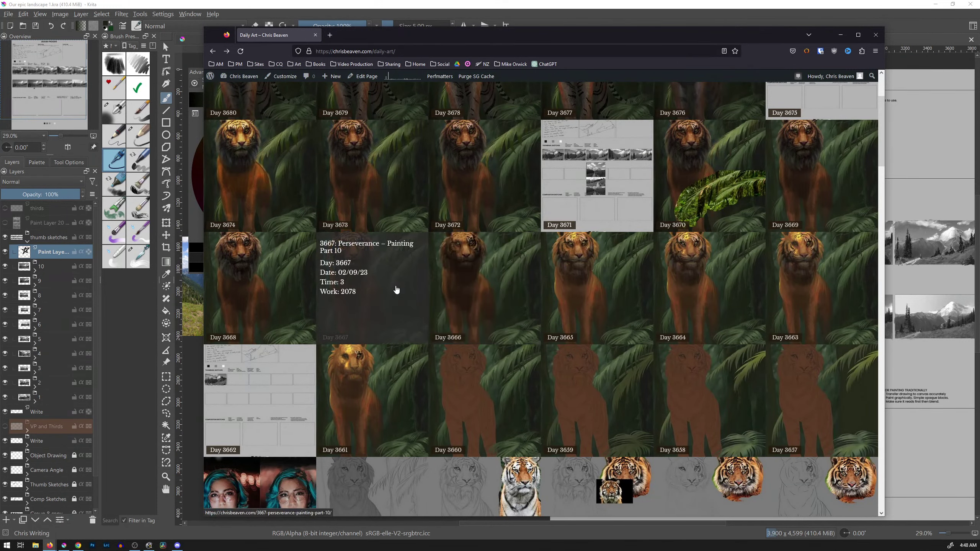
pyautogui.scroll(3, 401, 294)
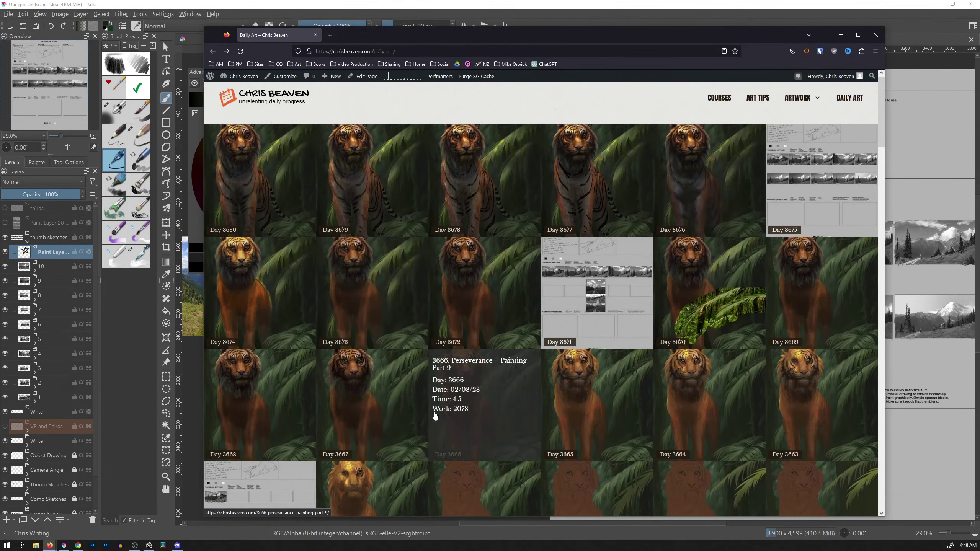
pyautogui.click(609, 176)
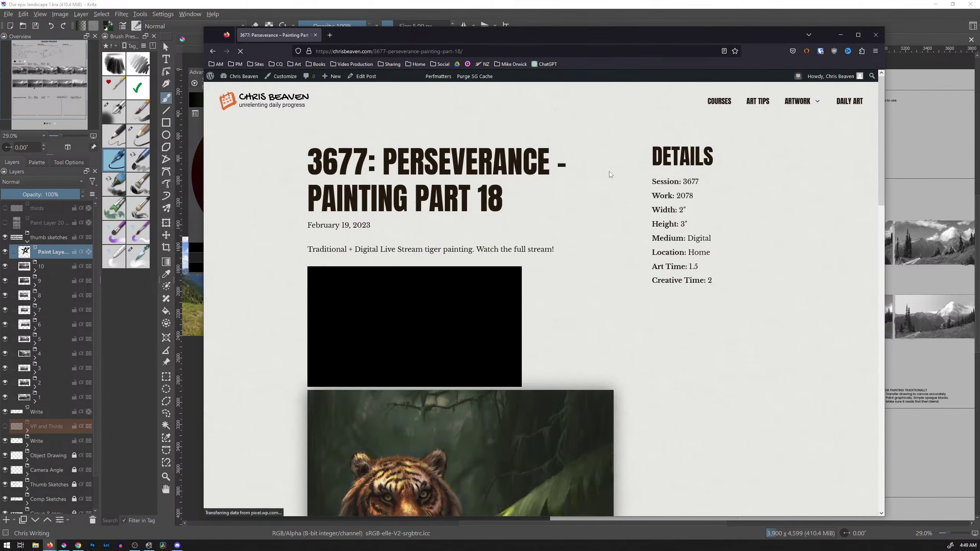
pyautogui.scroll(-5, 582, 320)
pyautogui.scroll(-2, 581, 327)
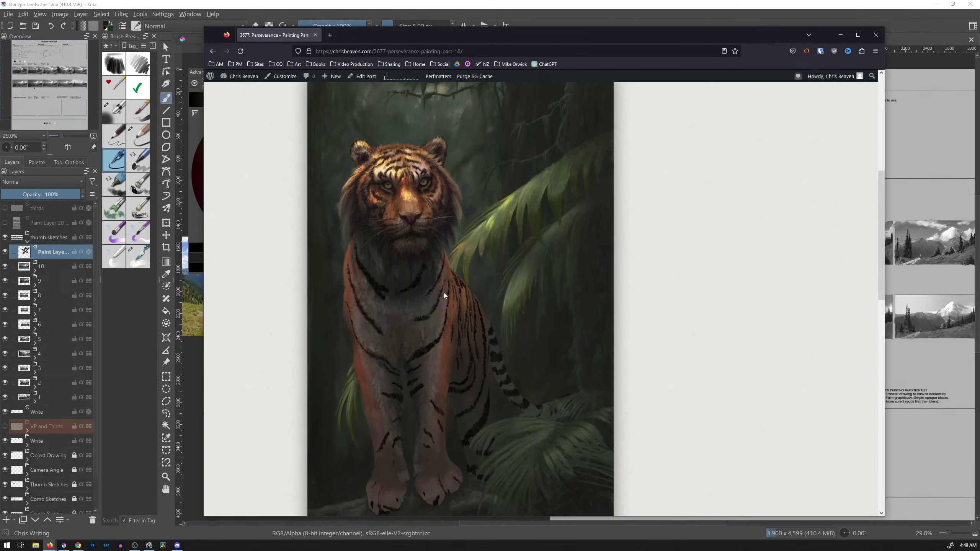
# Step: Open the Day 3680 post from the gallery, examine the near-finished tiger painting, and leave the post
pyautogui.click(211, 52)
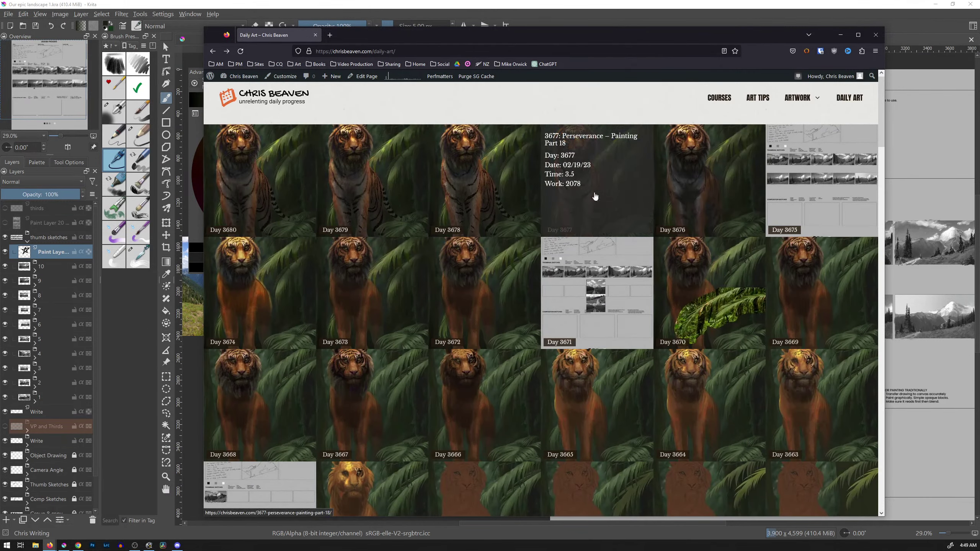
pyautogui.click(281, 188)
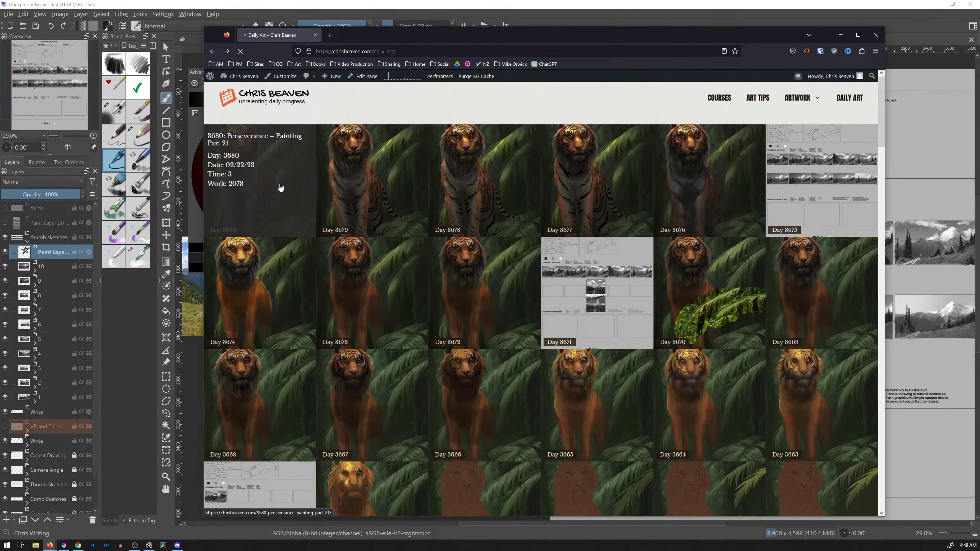
pyautogui.scroll(-6, 526, 335)
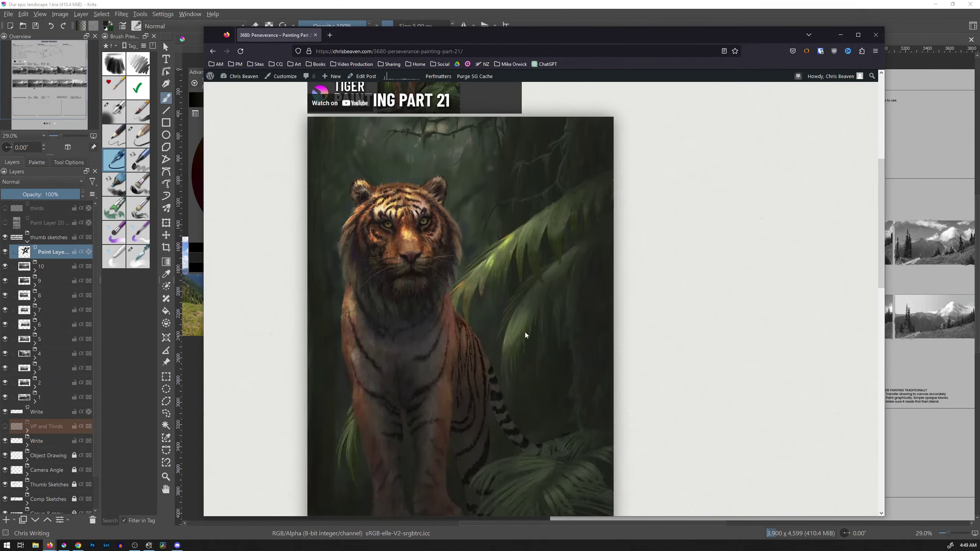
pyautogui.scroll(-2, 525, 335)
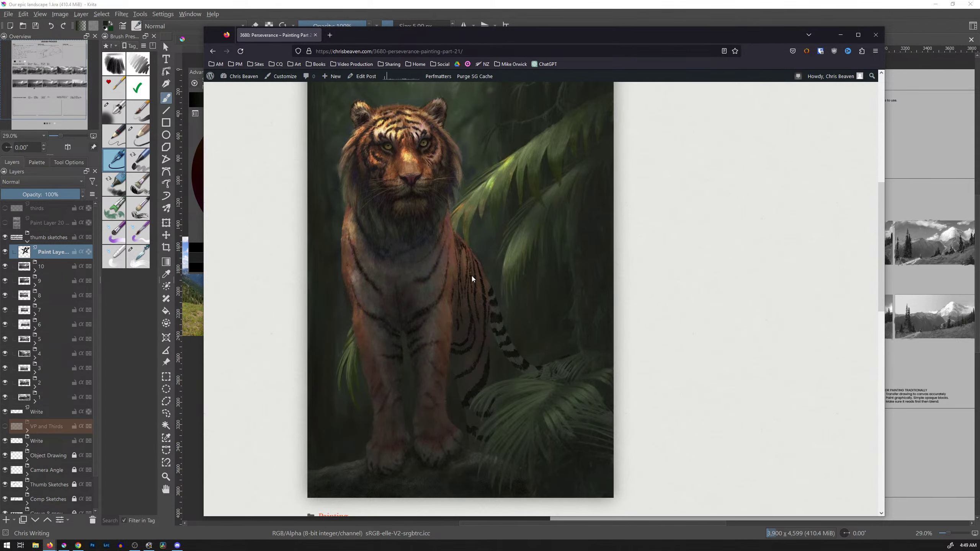
pyautogui.click(212, 55)
# Step: Switch to Krita, show the full tiger painting part 28 document in canvas-only view, and restore the interface
pyautogui.click(525, 6)
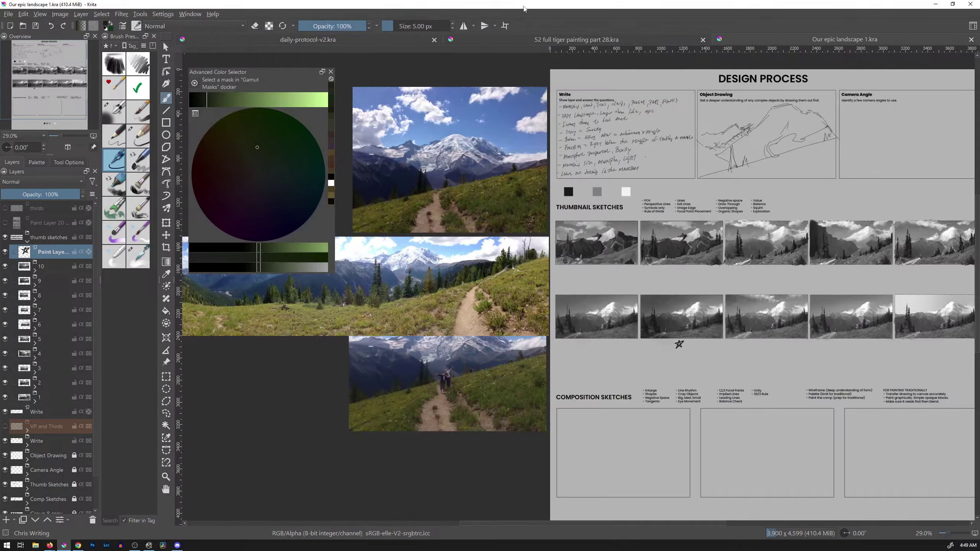
pyautogui.click(611, 39)
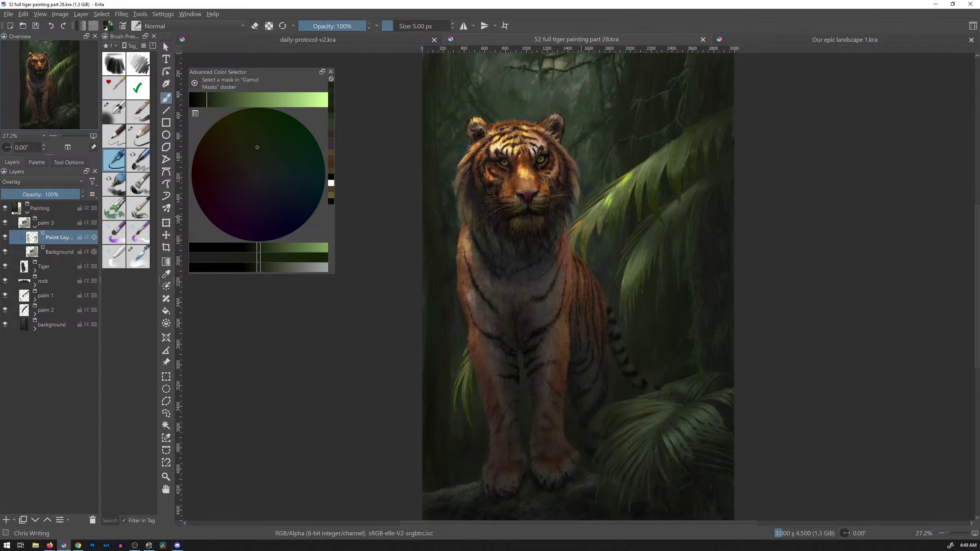
pyautogui.press('Tab')
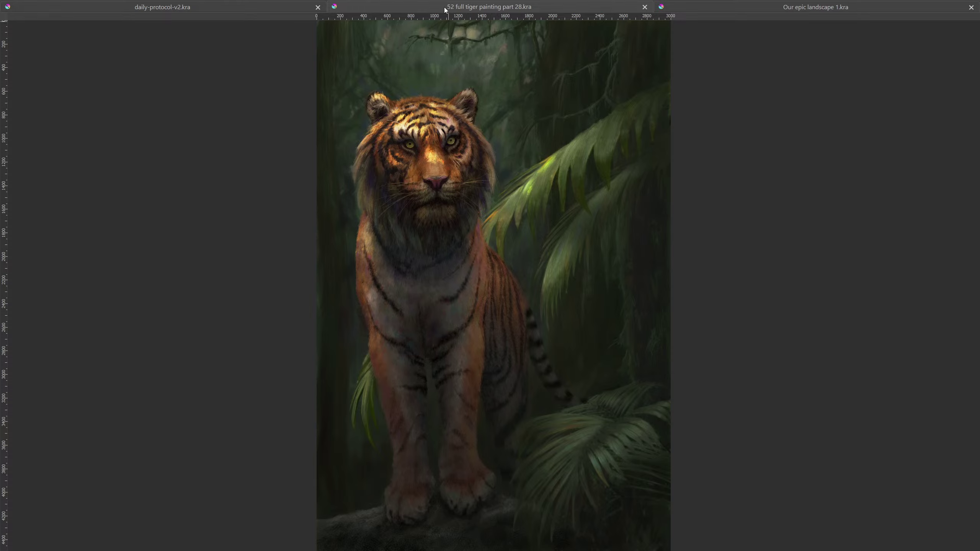
pyautogui.press('Tab')
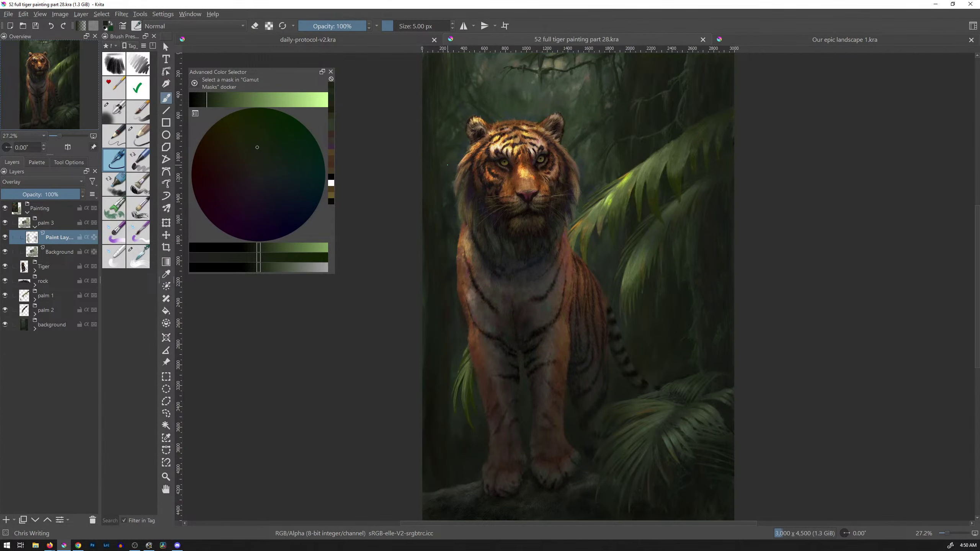
# Step: Close the epic landscape document and collapse the tiger document's Painting group in the layer list
pyautogui.click(970, 39)
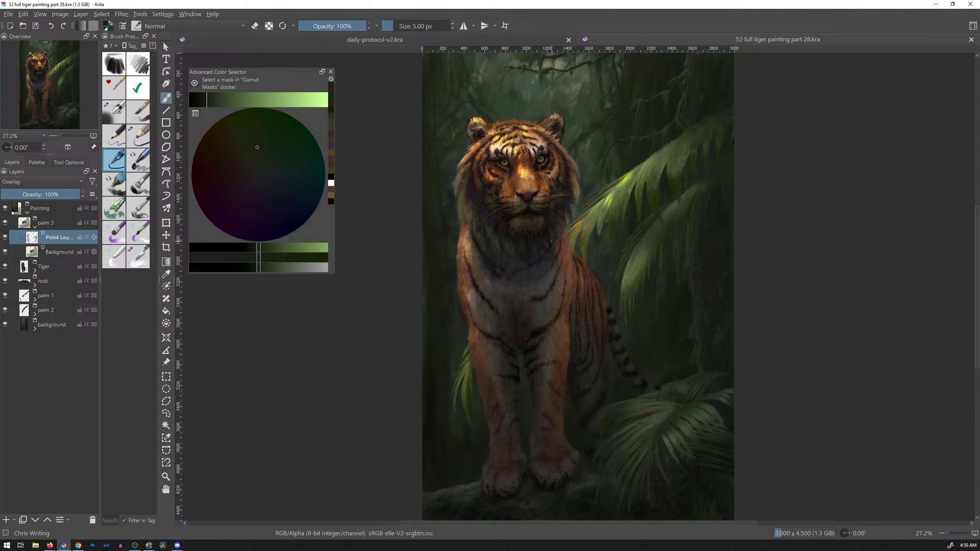
pyautogui.click(35, 227)
pyautogui.click(27, 213)
pyautogui.click(68, 211)
pyautogui.moveTo(68, 208)
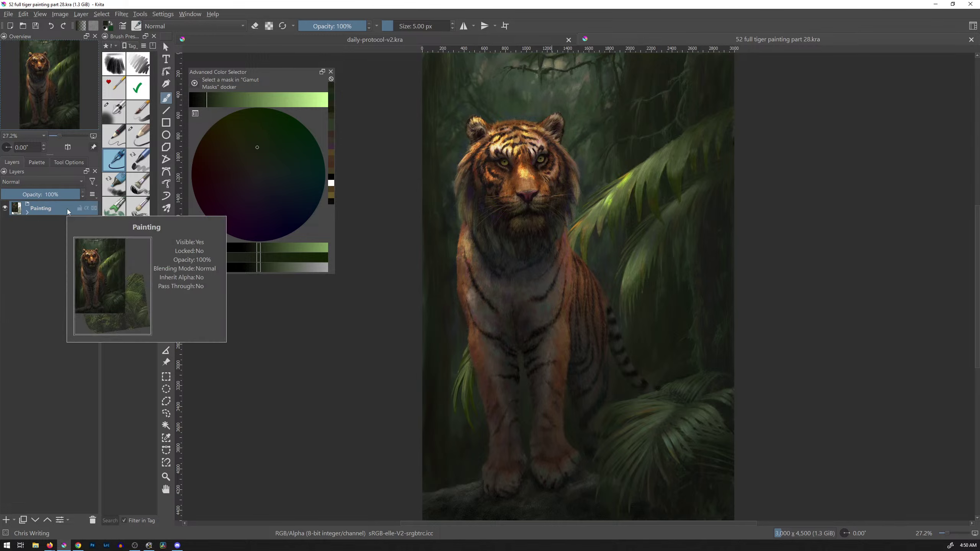
# Step: Add an empty paint layer above the Painting group and save the document
pyautogui.press('Insert')
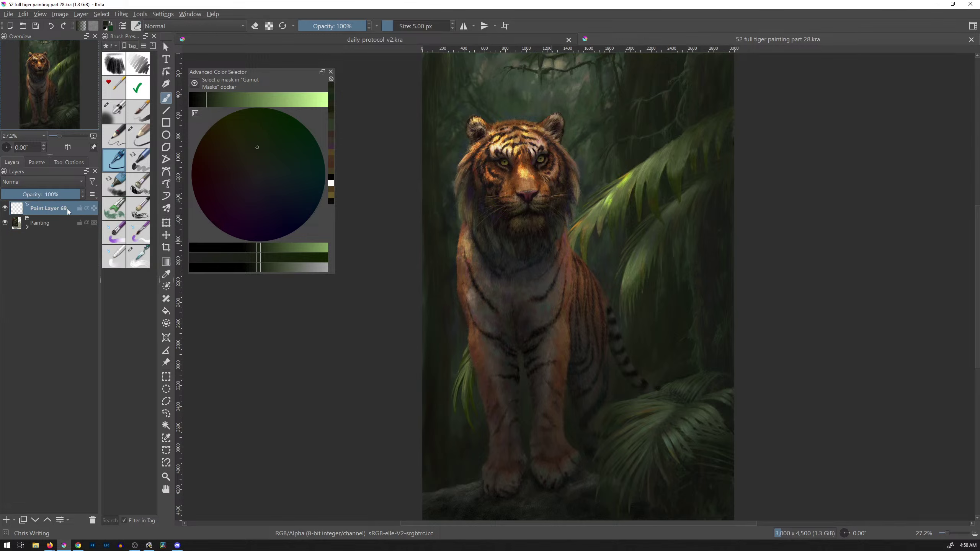
pyautogui.hotkey('ctrl', 's')
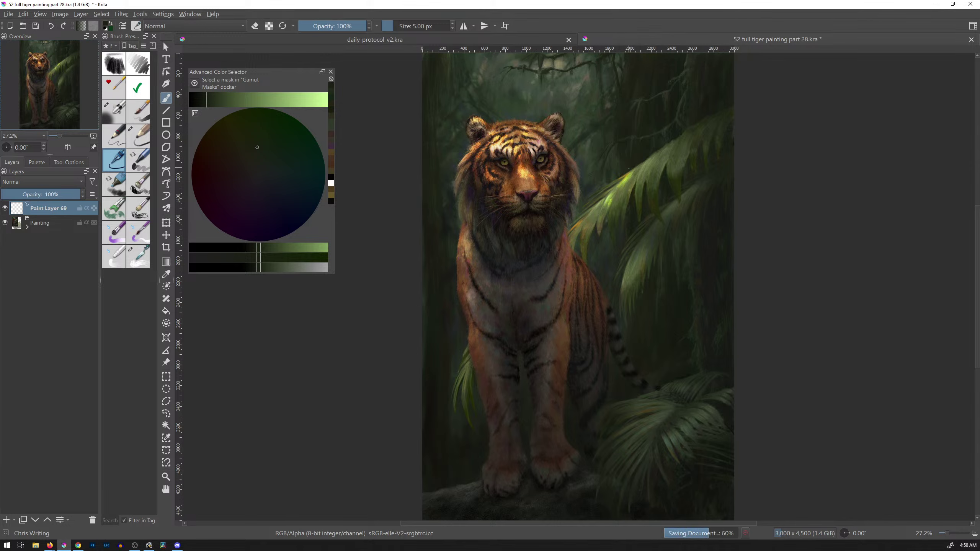
pyautogui.scroll(-2, 635, 172)
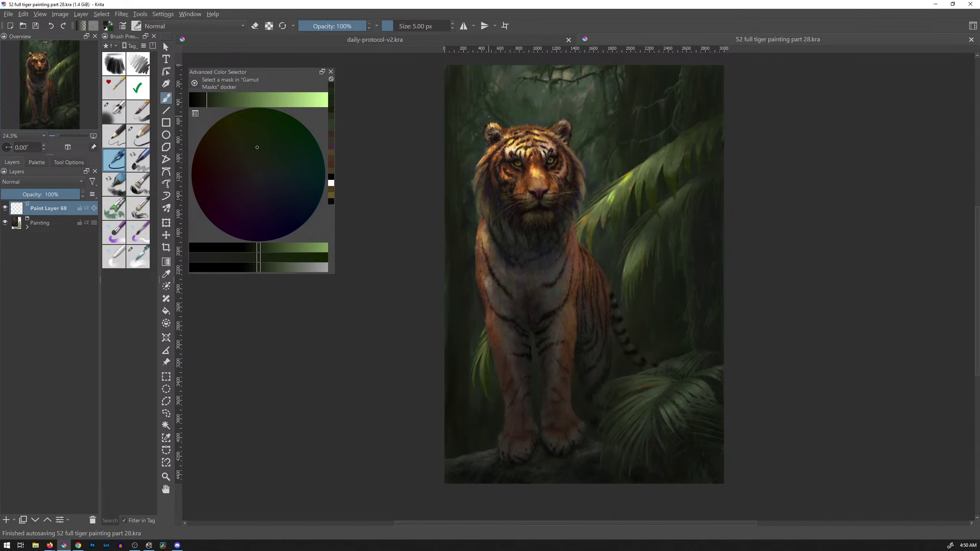
# Step: Check the tiger image's pixel dimensions and print size in the Scale To New Size dialog, and leave it without changes
pyautogui.click(59, 13)
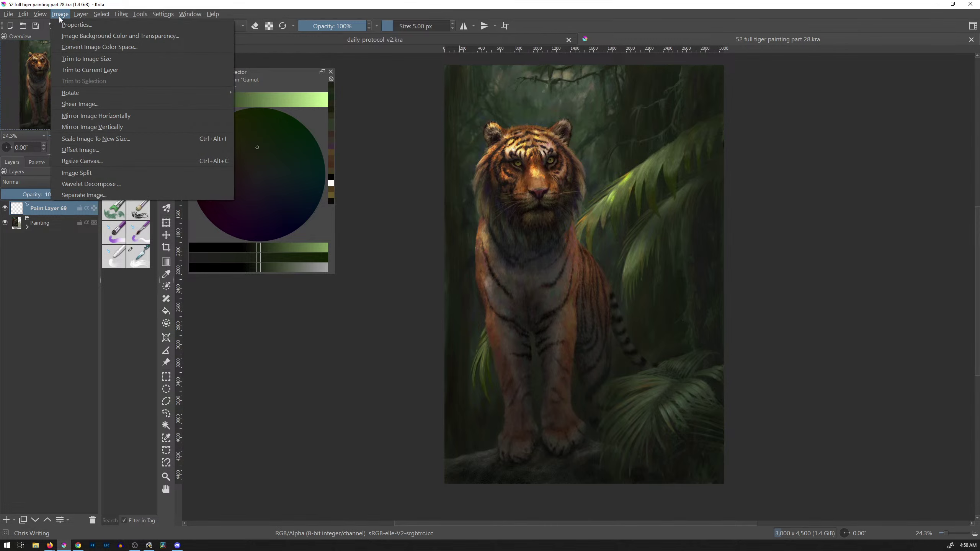
pyautogui.click(110, 140)
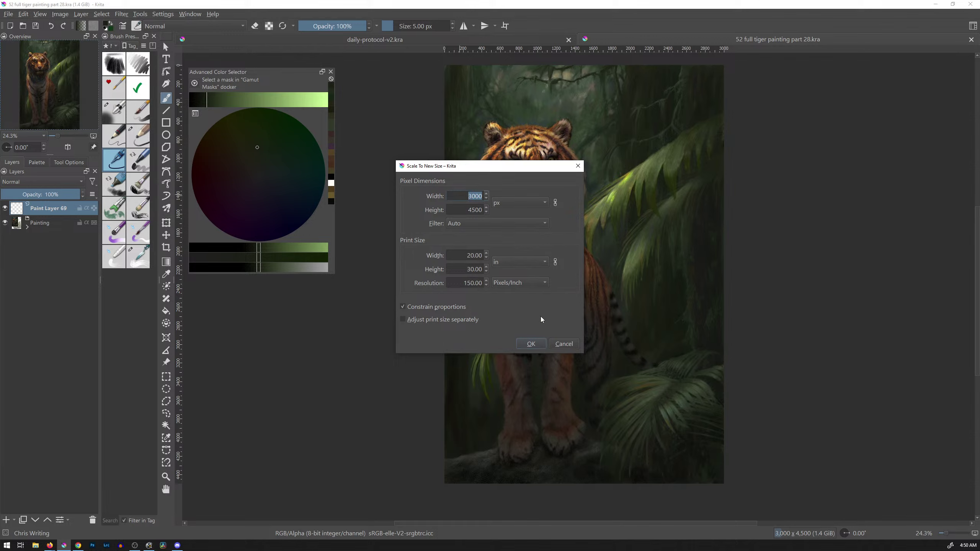
pyautogui.click(564, 344)
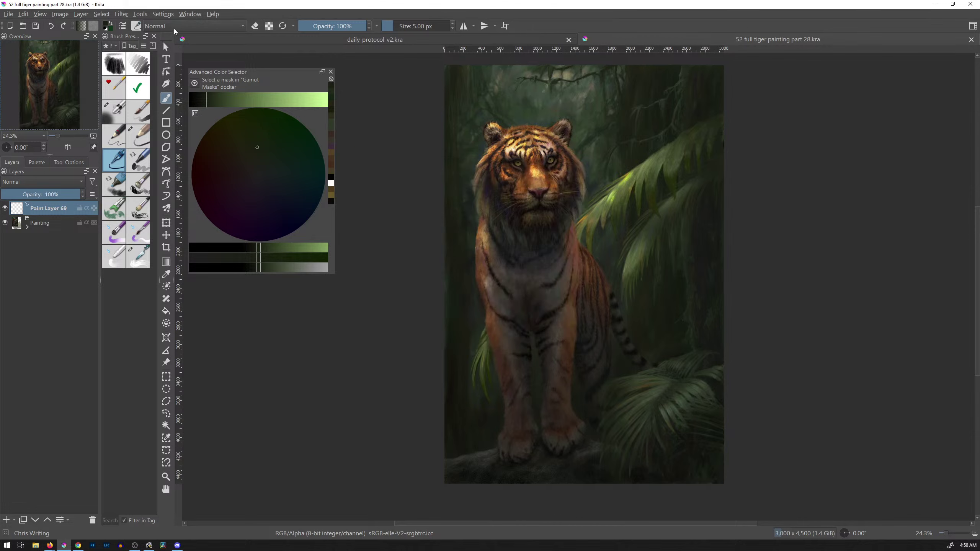
# Step: Show the Grid and Guides docker and turn on the grid over the tiger painting
pyautogui.click(163, 14)
pyautogui.moveTo(201, 92)
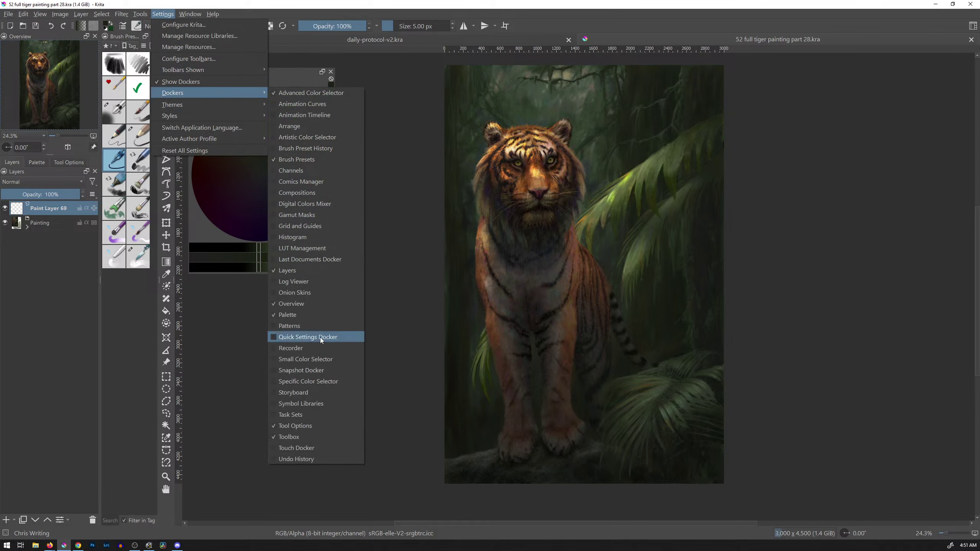
pyautogui.click(309, 229)
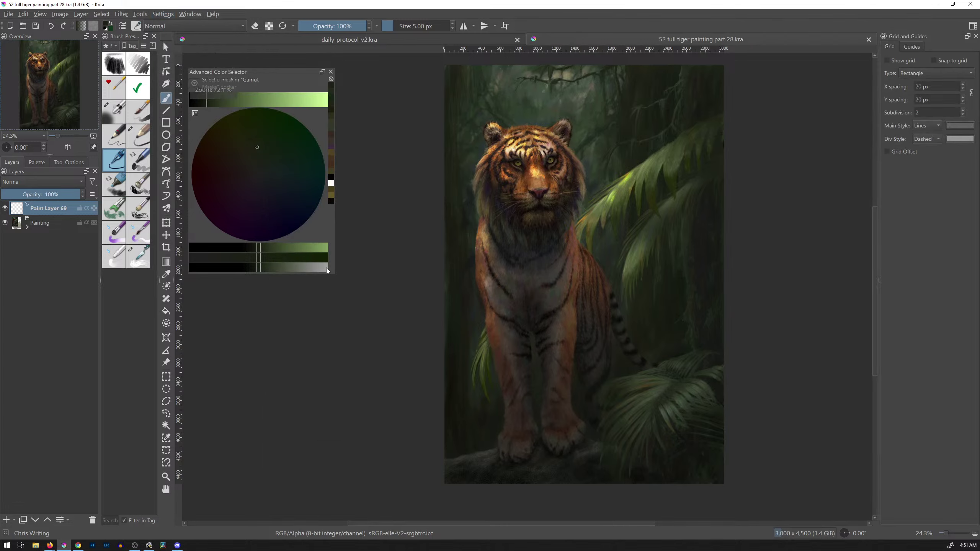
pyautogui.click(888, 61)
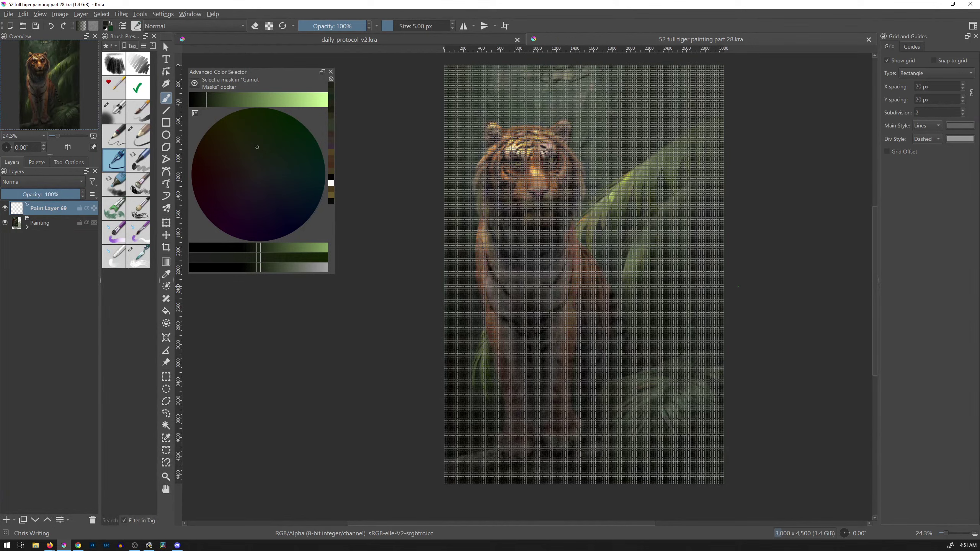
# Step: Set the grid's subdivision to 1 and inspect the grid lines over the palm fronds and the whole painting
pyautogui.press('2')
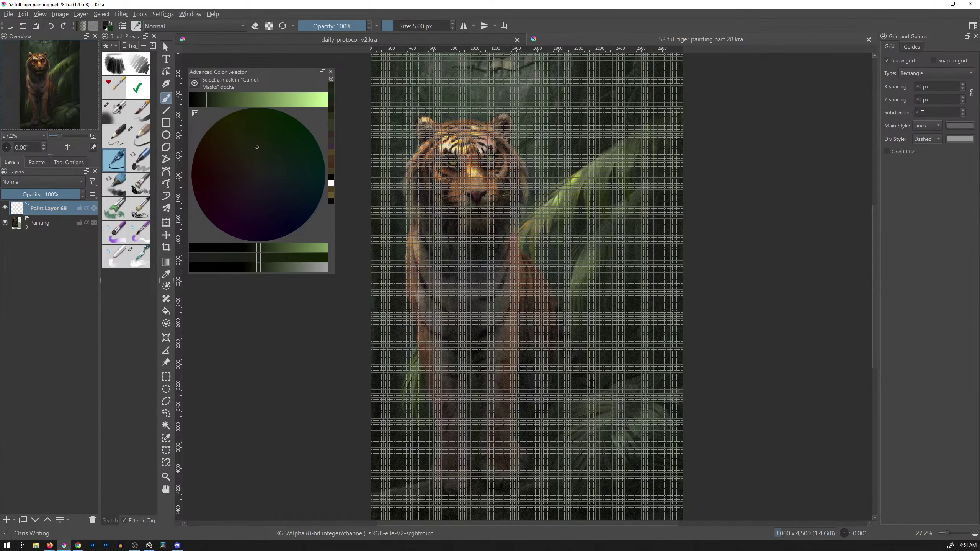
pyautogui.moveTo(923, 113); pyautogui.dragTo(916, 114)
pyautogui.write('1')
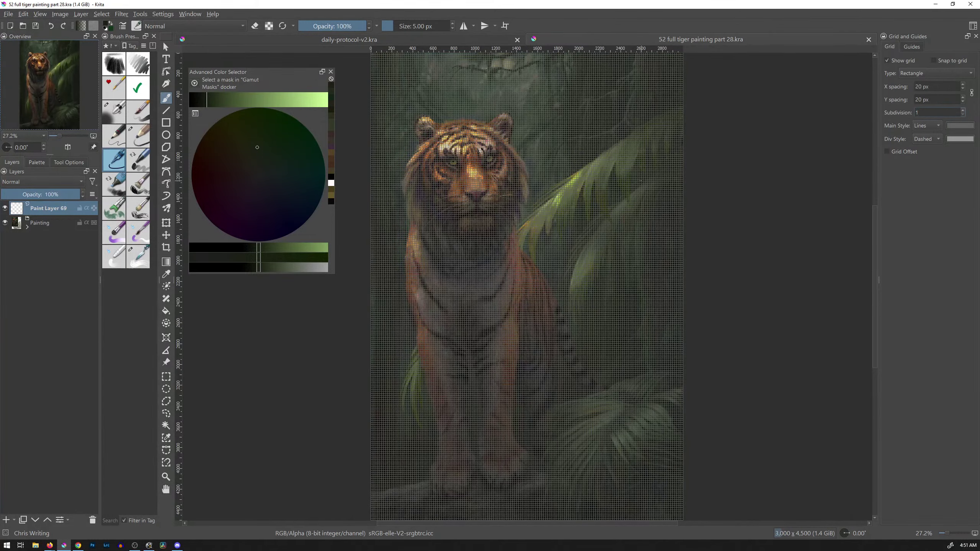
pyautogui.moveTo(609, 236); pyautogui.dragTo(669, 151)
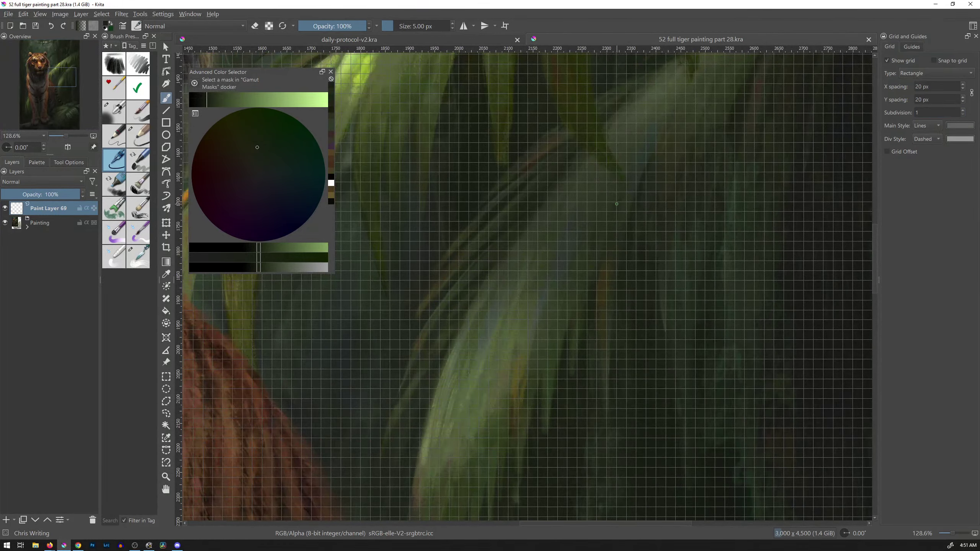
pyautogui.press('2')
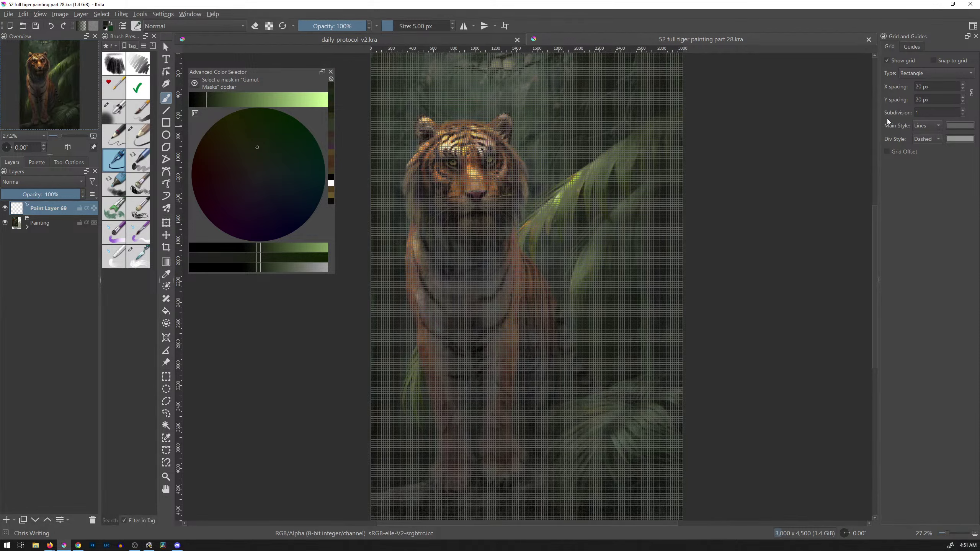
# Step: Set the grid's X and Y spacing to 200 px and change the ruler units to inches
pyautogui.doubleClick(918, 86)
pyautogui.write('200')
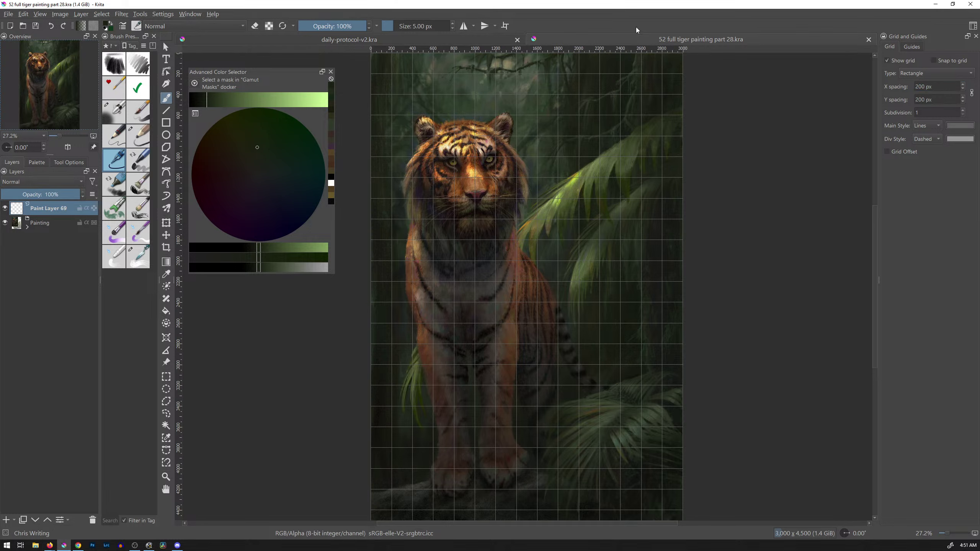
pyautogui.rightClick(624, 48)
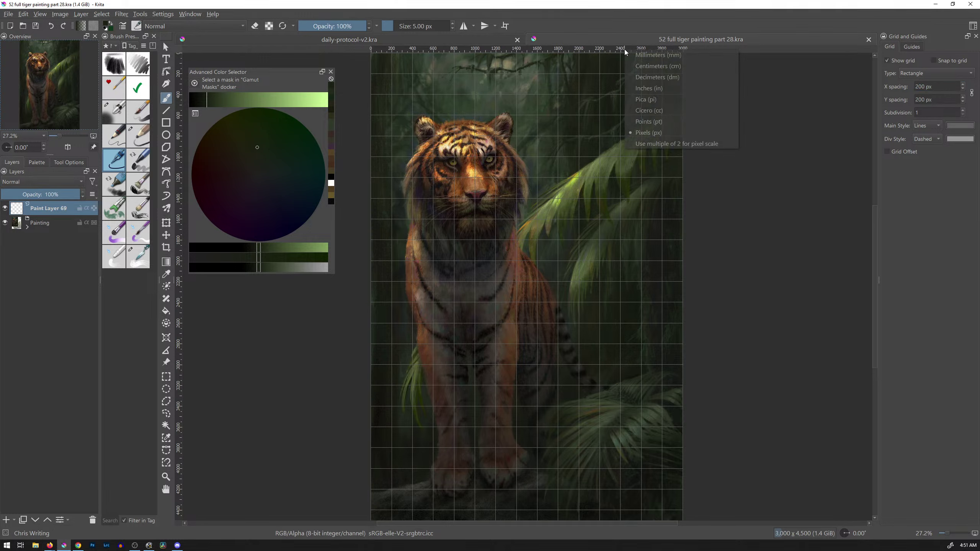
pyautogui.click(640, 78)
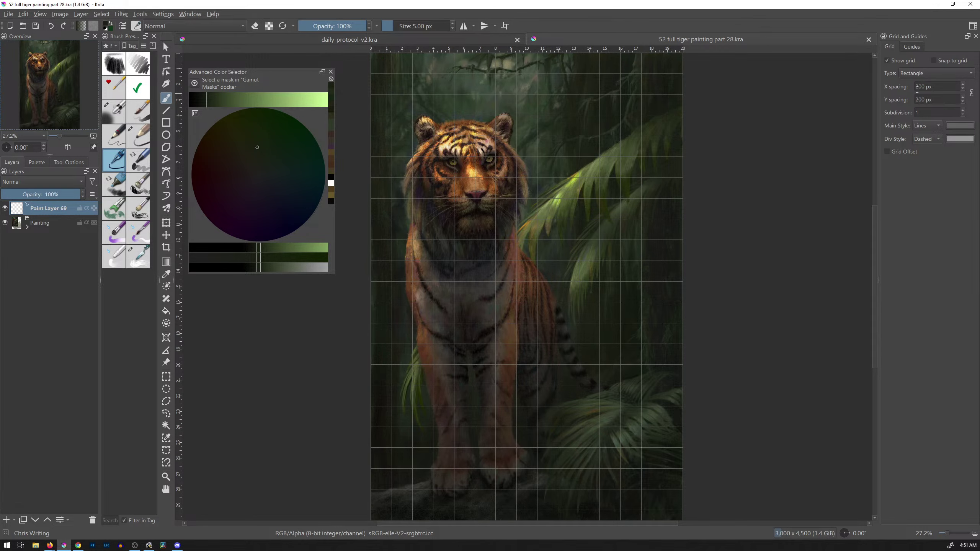
# Step: Widen the grid's X and Y spacing to 400 px and try slightly larger values up to about 428 px
pyautogui.moveTo(916, 87); pyautogui.dragTo(917, 89)
pyautogui.write('4')
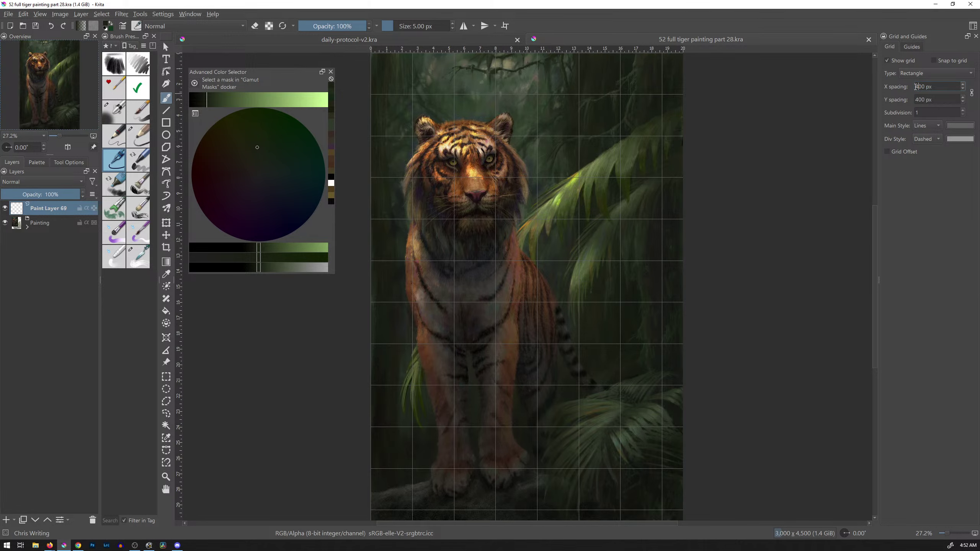
pyautogui.scroll(20, 916, 86)
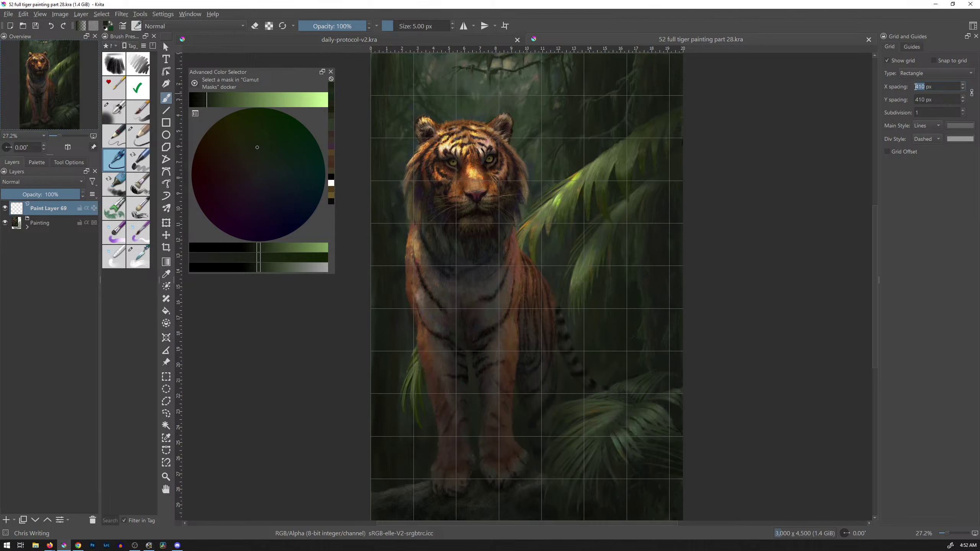
pyautogui.scroll(-7, 915, 87)
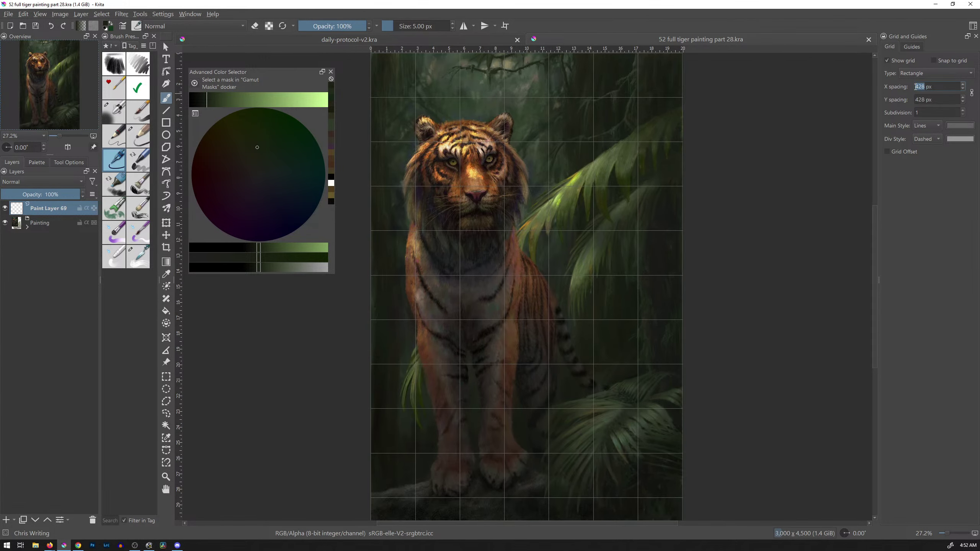
pyautogui.scroll(1, 915, 87)
# Step: Step the grid's X and Y spacing down and up until it is 300 px
pyautogui.click(924, 88)
pyautogui.press('Down')
pyautogui.press('Down')
pyautogui.press('Down')
pyautogui.press('Down')
pyautogui.press('Down')
pyautogui.press('Down')
pyautogui.press('Down')
pyautogui.press('Down')
pyautogui.press('Down')
pyautogui.press('Down')
pyautogui.press('Down')
pyautogui.press('Down')
pyautogui.press('Down')
pyautogui.press('Down')
pyautogui.press('Down')
pyautogui.press('Down')
pyautogui.press('Down')
pyautogui.press('Down')
pyautogui.press('Down')
pyautogui.press('Down')
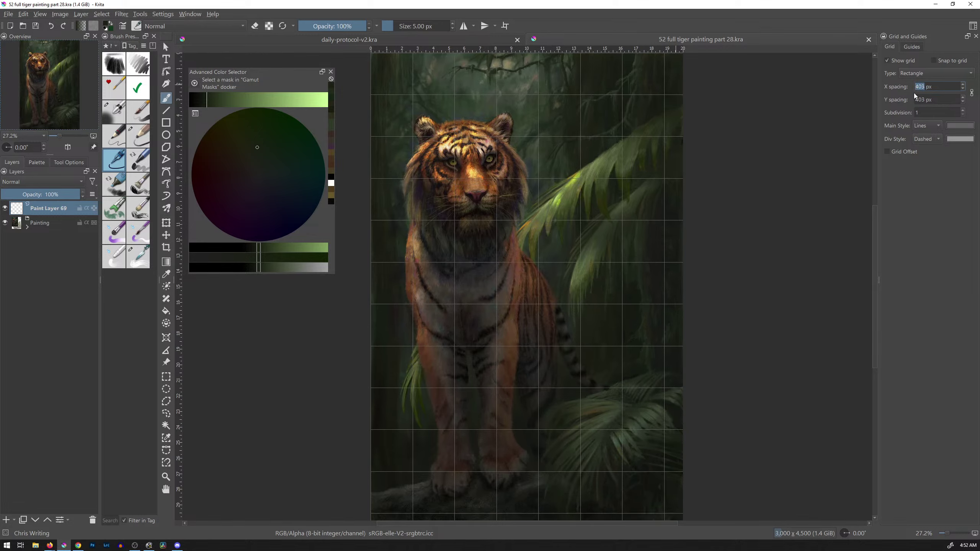
pyautogui.press('Down')
pyautogui.press('Down')
pyautogui.press('Down')
pyautogui.press('Down')
pyautogui.press('Down')
pyautogui.press('Down')
pyautogui.press('Down')
pyautogui.press('Down')
pyautogui.press('Down')
pyautogui.press('Down')
pyautogui.press('Down')
pyautogui.press('Down')
pyautogui.press('Down')
pyautogui.press('Down')
pyautogui.press('Down')
pyautogui.press('Down')
pyautogui.press('Down')
pyautogui.press('Down')
pyautogui.press('Down')
pyautogui.press('Down')
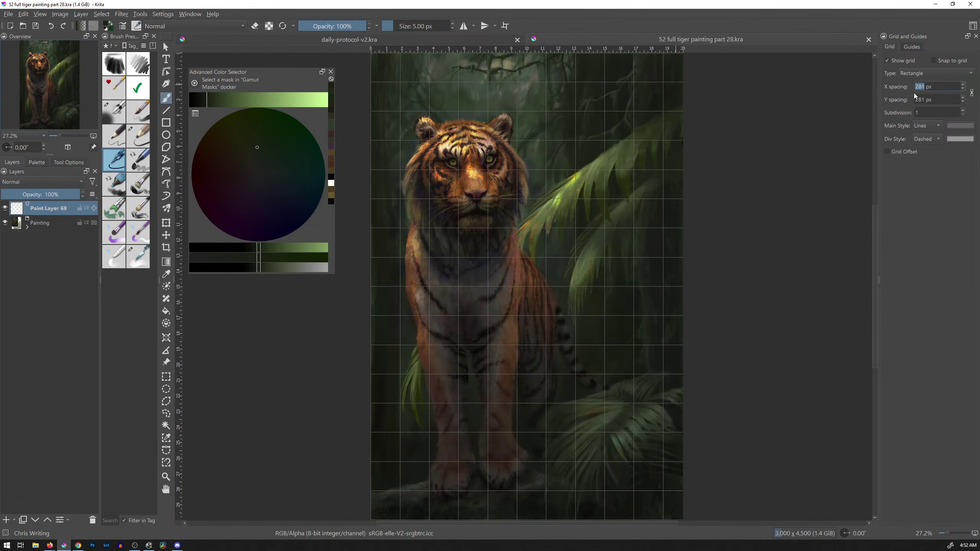
pyautogui.press('Up')
pyautogui.press('Up')
pyautogui.press('Up')
pyautogui.press('Up')
pyautogui.press('Up')
pyautogui.press('Up')
pyautogui.press('Up')
pyautogui.press('Up')
pyautogui.press('Up')
pyautogui.press('Up')
pyautogui.press('Up')
pyautogui.press('Up')
pyautogui.press('Up')
pyautogui.press('Up')
pyautogui.press('Up')
pyautogui.press('Up')
pyautogui.press('Up')
pyautogui.press('Up')
pyautogui.press('Up')
pyautogui.press('Up')
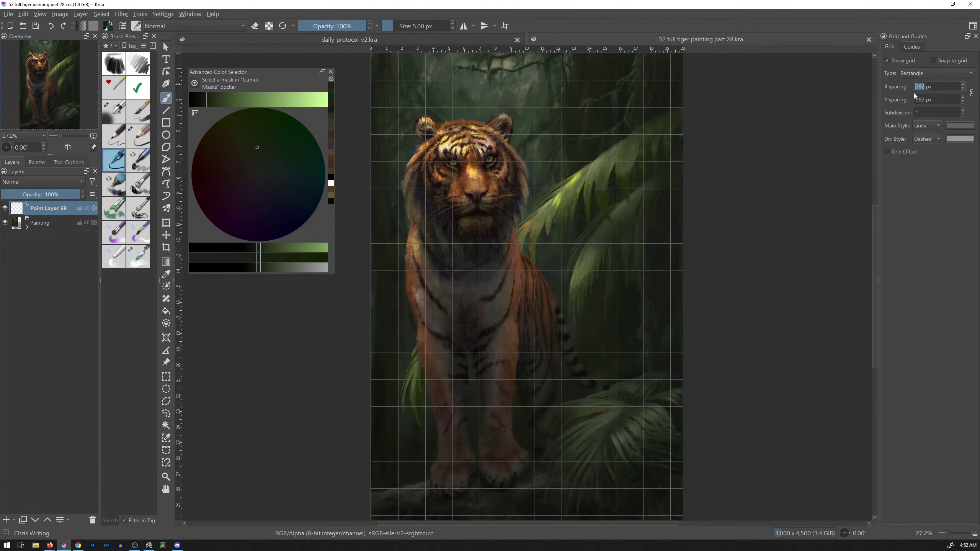
pyautogui.press('Down')
pyautogui.press('Down')
pyautogui.press('Down')
pyautogui.press('Down')
pyautogui.press('Down')
pyautogui.press('Down')
pyautogui.press('Down')
pyautogui.press('Down')
pyautogui.press('Down')
pyautogui.press('Down')
pyautogui.press('Down')
pyautogui.press('Down')
pyautogui.press('Down')
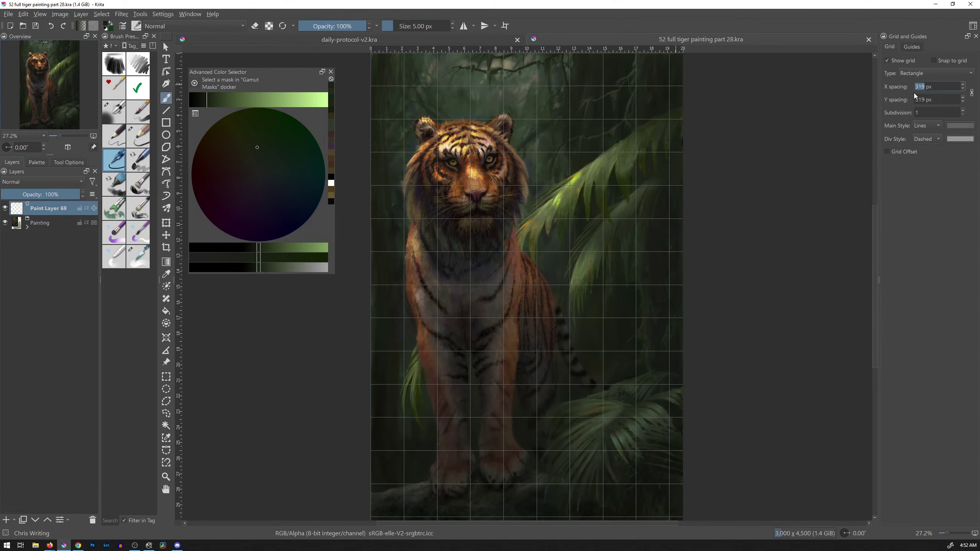
pyautogui.press('Down')
pyautogui.press('Down')
pyautogui.press('Down')
pyautogui.press('Down')
pyautogui.press('Down')
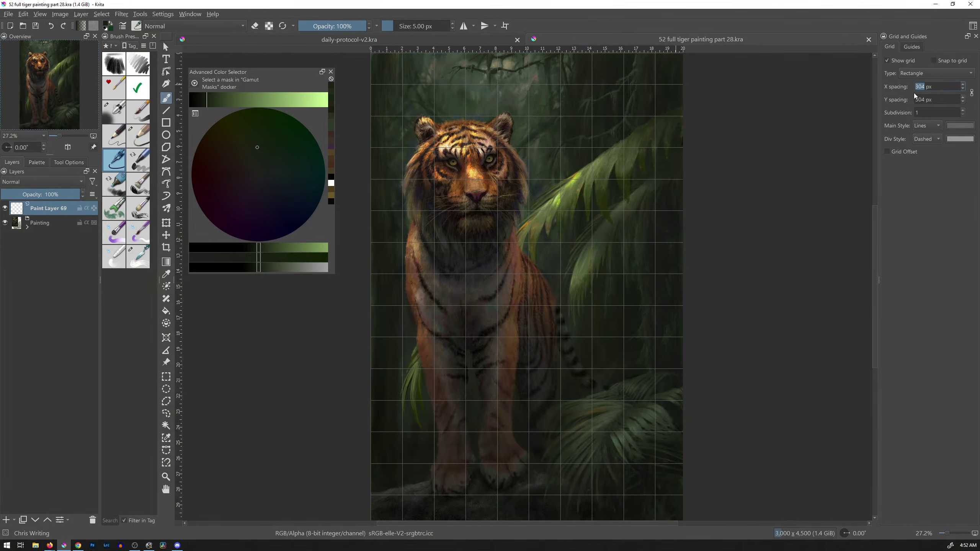
pyautogui.press('Down')
pyautogui.press('Down')
pyautogui.press('Down')
pyautogui.press('Down')
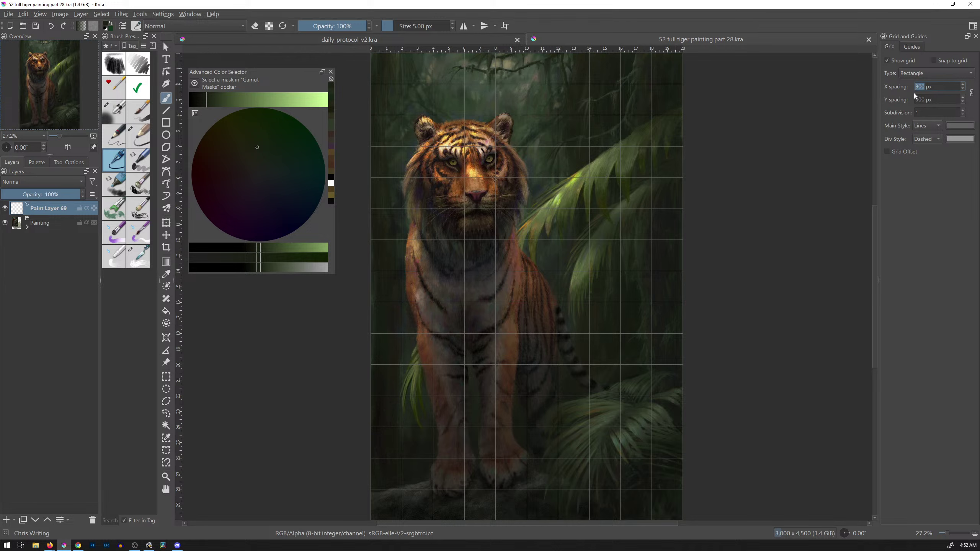
# Step: Handwrite a short note in bright red above the upper palm frond and undo all of its strokes
pyautogui.moveTo(258, 153); pyautogui.dragTo(193, 187)
pyautogui.moveTo(316, 102); pyautogui.dragTo(328, 101)
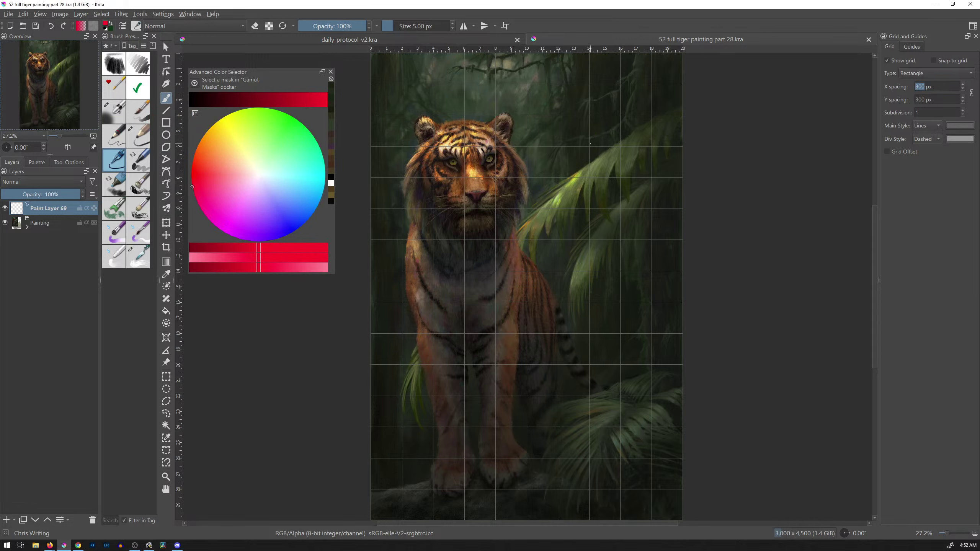
pyautogui.moveTo(591, 138); pyautogui.dragTo(618, 142)
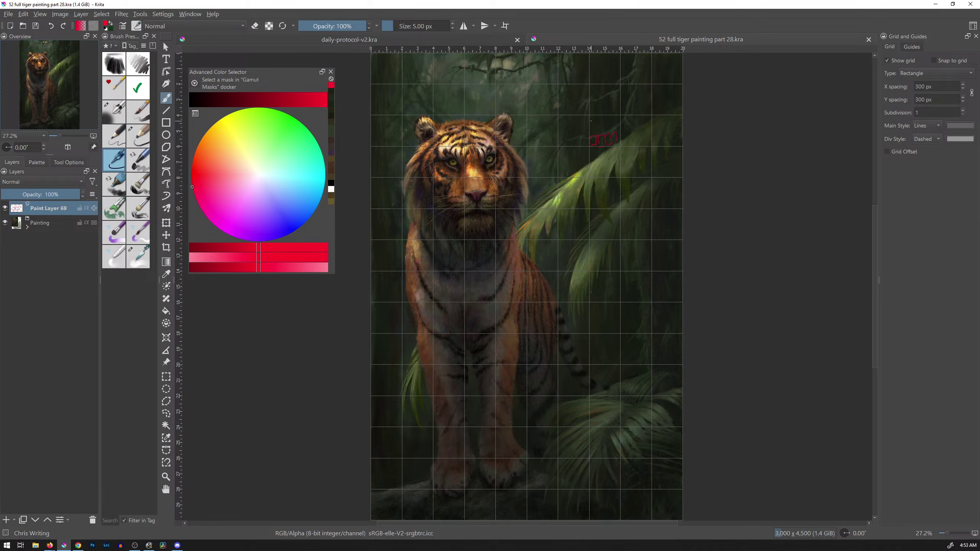
pyautogui.hotkey('ctrl', 'z')
pyautogui.hotkey('ctrl', 'z')
pyautogui.hotkey('ctrl', 'z')
pyautogui.hotkey('ctrl', 'z')
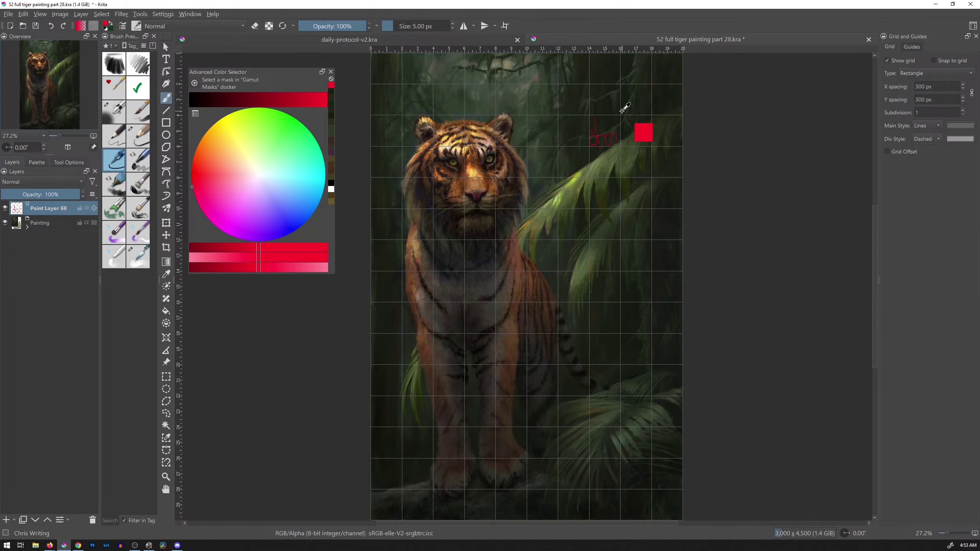
pyautogui.hotkey('ctrl', 'z')
pyautogui.hotkey('ctrl', 'z')
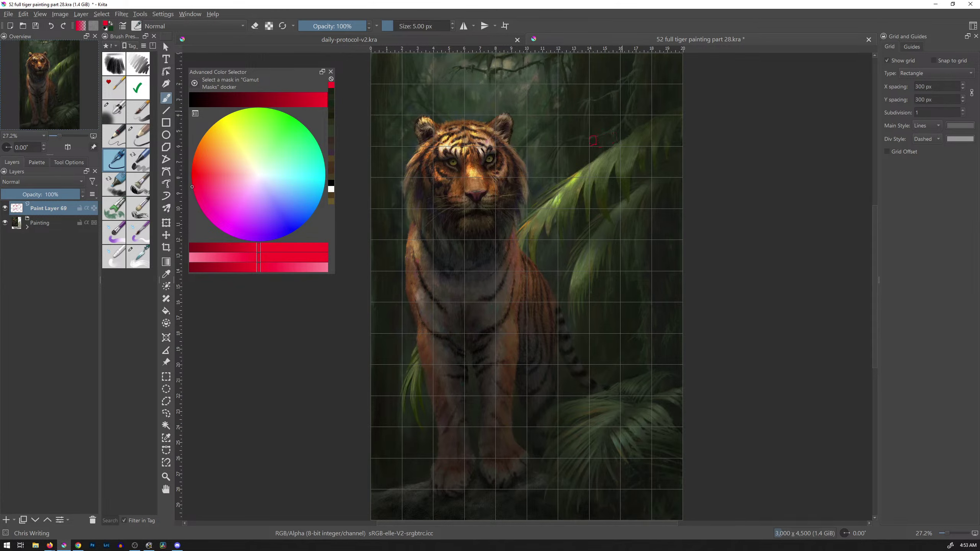
pyautogui.hotkey('ctrl', 'z')
pyautogui.hotkey('ctrl', 'z')
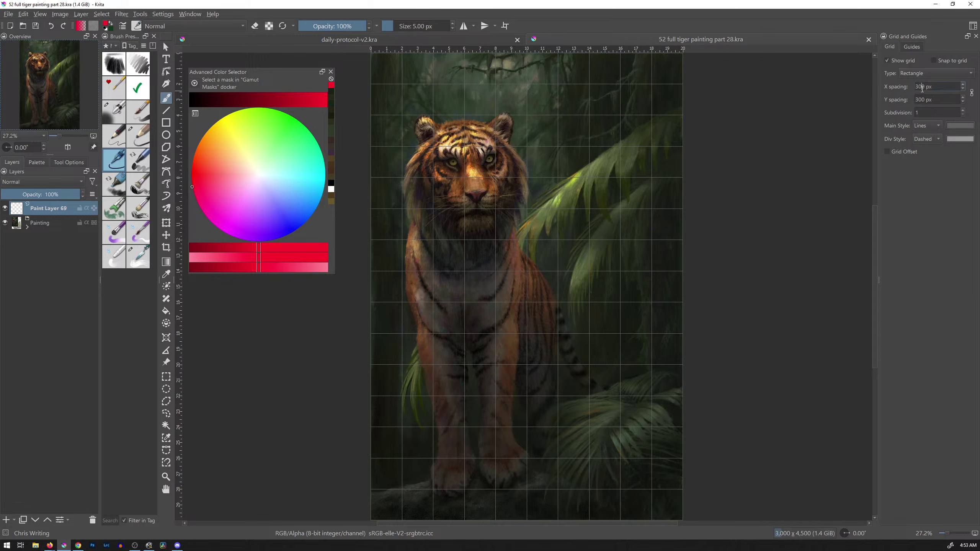
# Step: Reduce the grid's X and Y spacing to 150 px
pyautogui.scroll(-20, 923, 88)
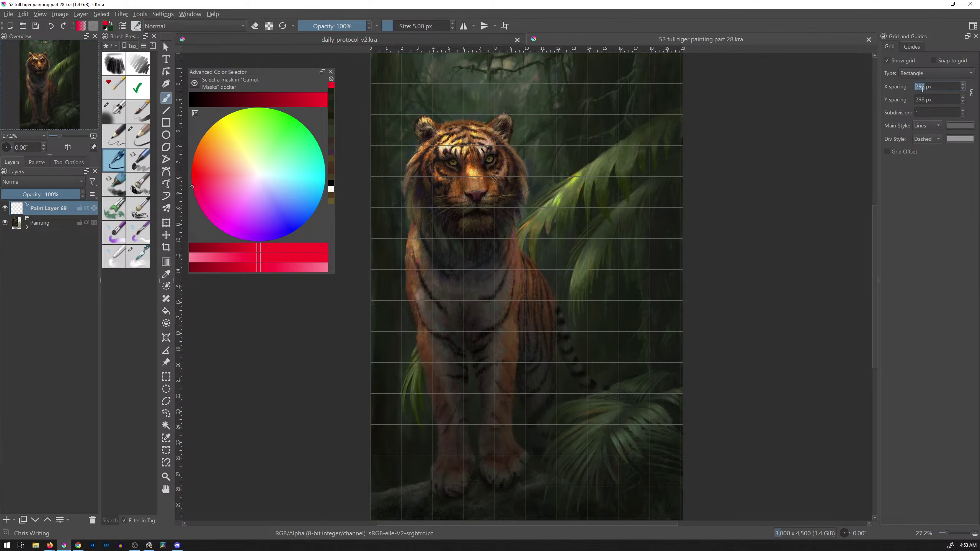
pyautogui.scroll(-20, 923, 88)
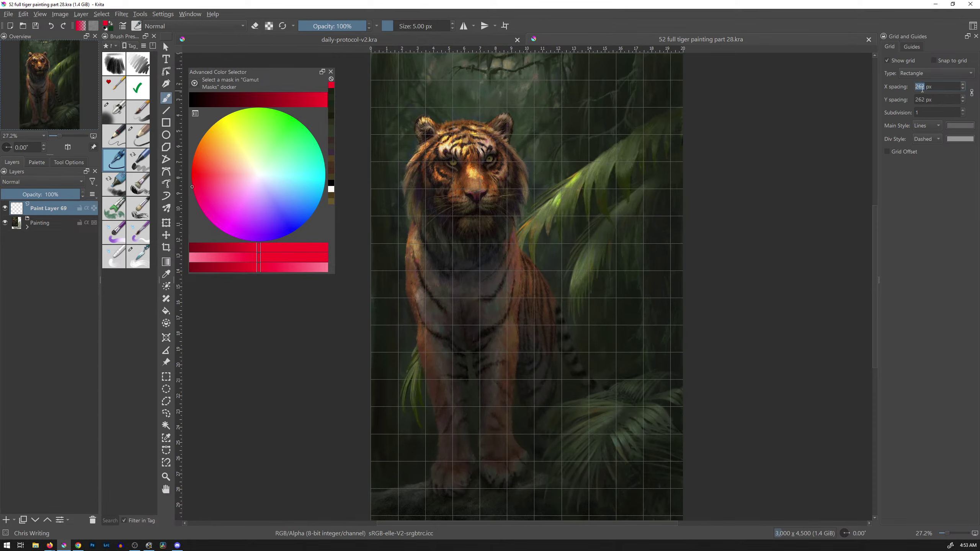
pyautogui.scroll(-20, 923, 88)
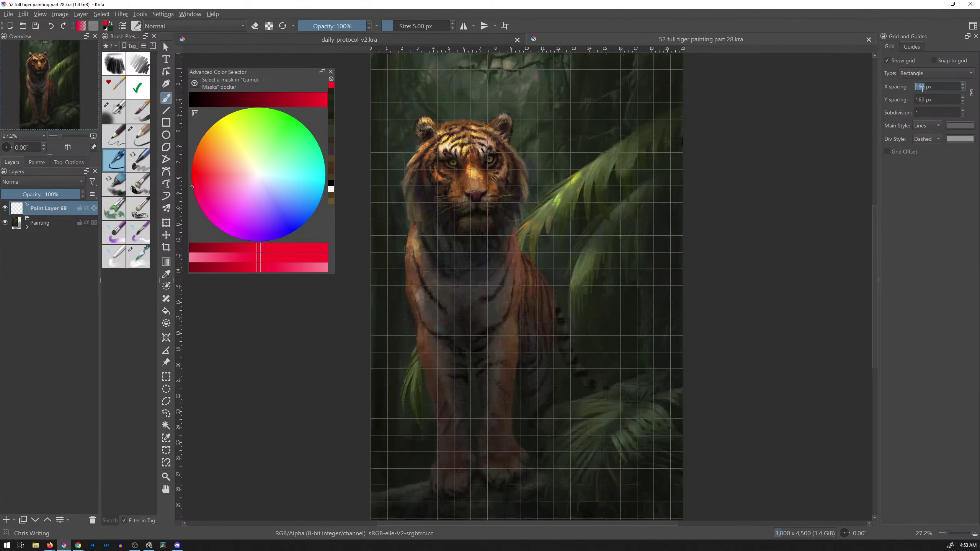
pyautogui.scroll(-3, 922, 88)
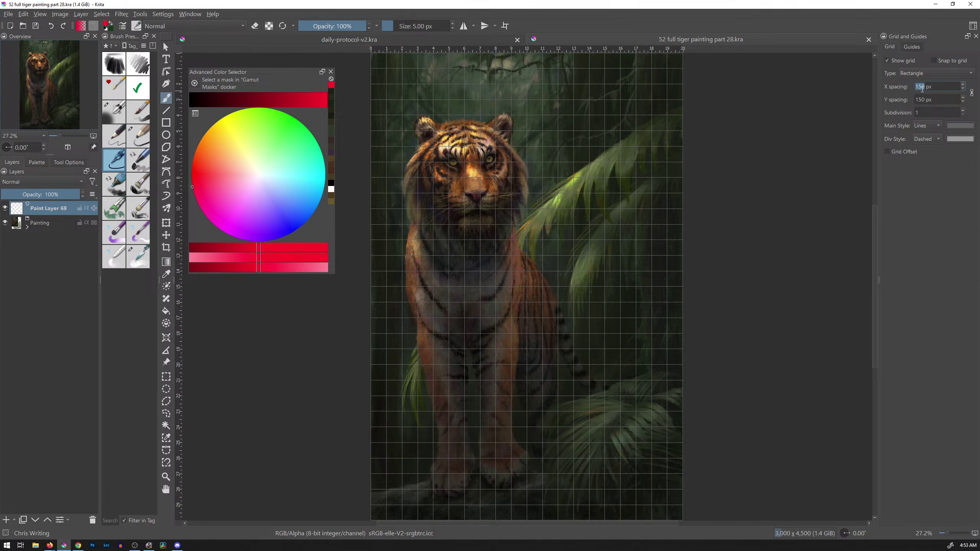
# Step: Return the grid's X and Y spacing to 300 px
pyautogui.scroll(20, 922, 89)
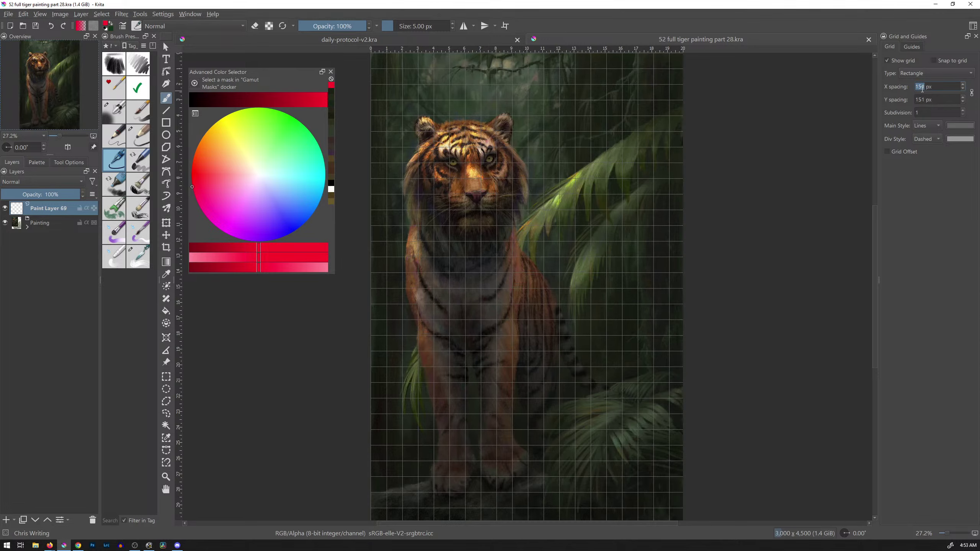
pyautogui.scroll(20, 923, 89)
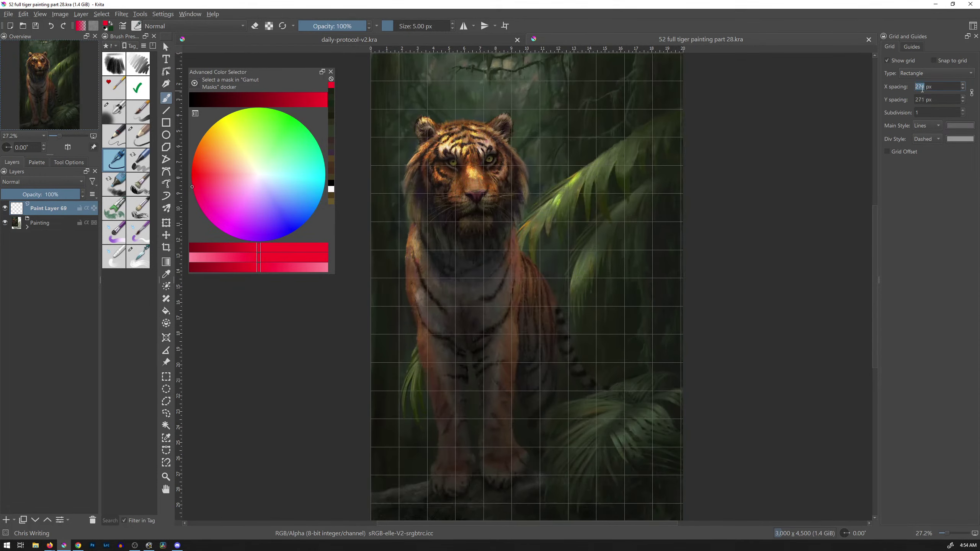
pyautogui.scroll(9, 922, 89)
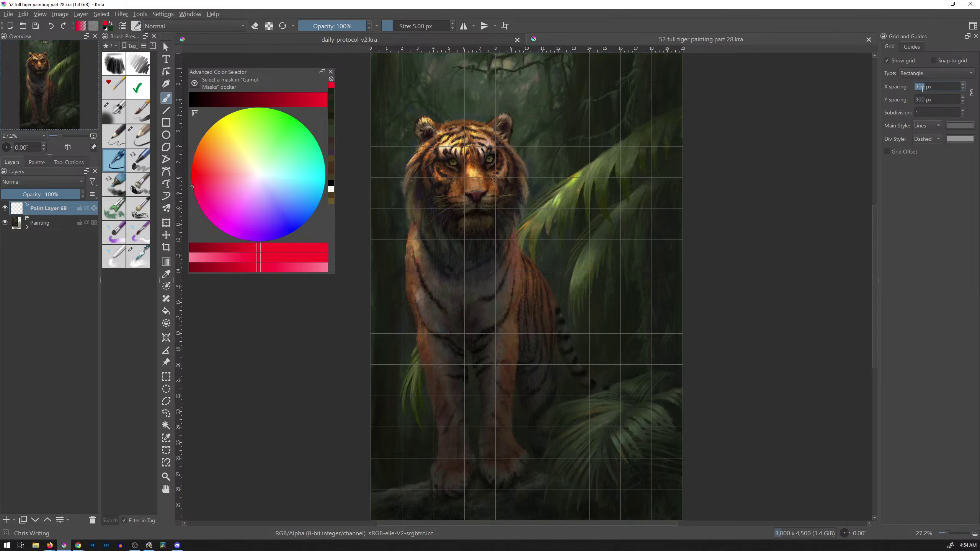
pyautogui.write('2')
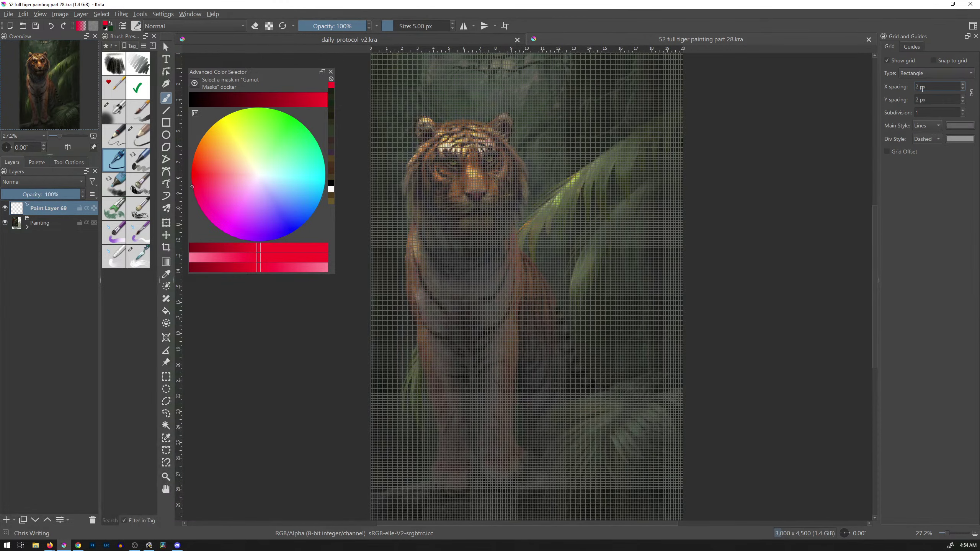
pyautogui.press('BackSpace')
pyautogui.write('300')
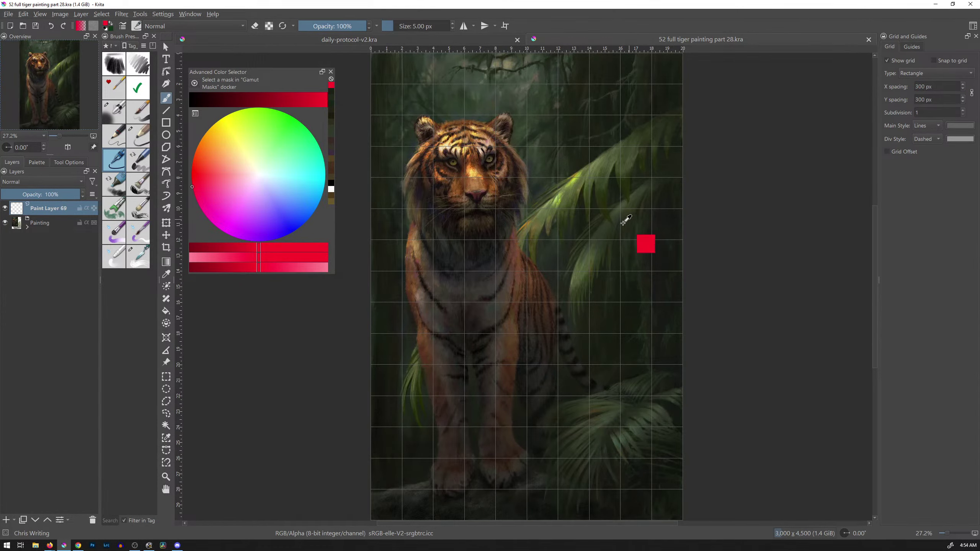
# Step: Draw a few trial red strokes over the grid cells on the tiger's face and undo them
pyautogui.moveTo(611, 243); pyautogui.dragTo(753, 413)
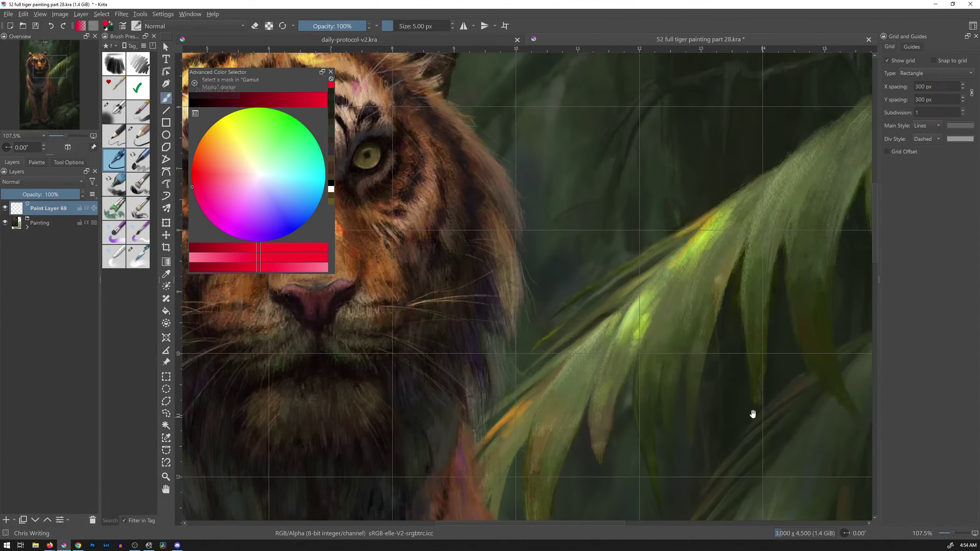
pyautogui.moveTo(456, 271); pyautogui.dragTo(698, 329)
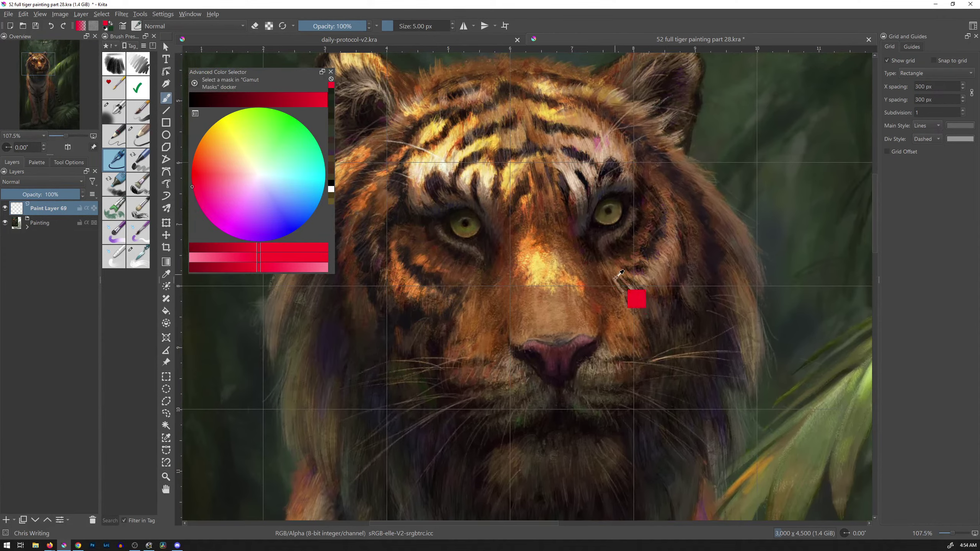
pyautogui.moveTo(635, 311); pyautogui.dragTo(609, 315)
pyautogui.moveTo(685, 296); pyautogui.dragTo(699, 270)
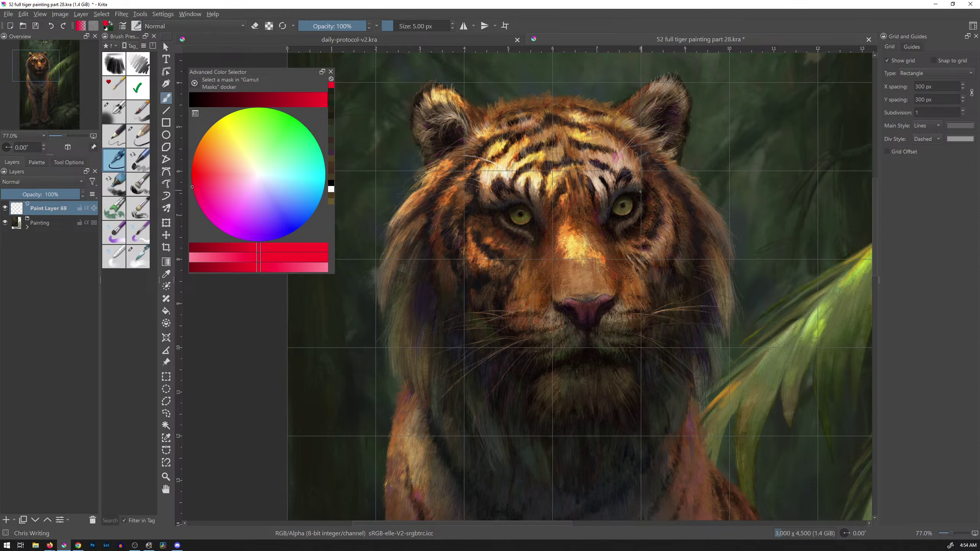
pyautogui.moveTo(639, 192)
pyautogui.mouseDown()
pyautogui.moveTo(616, 199)
pyautogui.moveTo(614, 241)
pyautogui.moveTo(617, 224)
pyautogui.mouseUp()
pyautogui.moveTo(597, 171); pyautogui.dragTo(600, 253)
pyautogui.moveTo(556, 220); pyautogui.dragTo(641, 218)
pyautogui.hotkey('ctrl', 'z')
pyautogui.hotkey('ctrl', 'z')
pyautogui.hotkey('ctrl', 'z')
pyautogui.hotkey('ctrl', 'z')
pyautogui.moveTo(691, 187); pyautogui.dragTo(660, 248)
pyautogui.moveTo(713, 216); pyautogui.dragTo(571, 183)
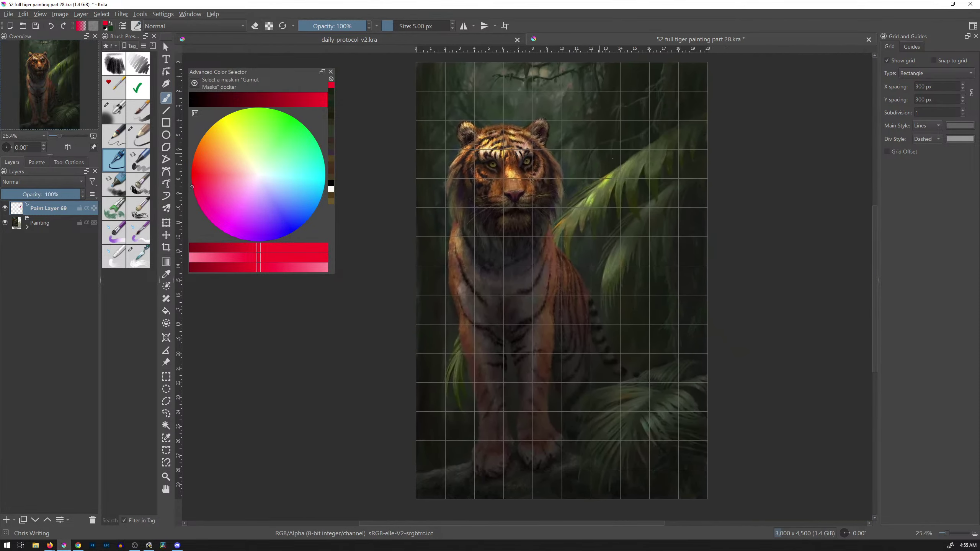
# Step: Widen the grid's X and Y spacing to 450 px
pyautogui.click(925, 88)
pyautogui.scroll(20, 925, 88)
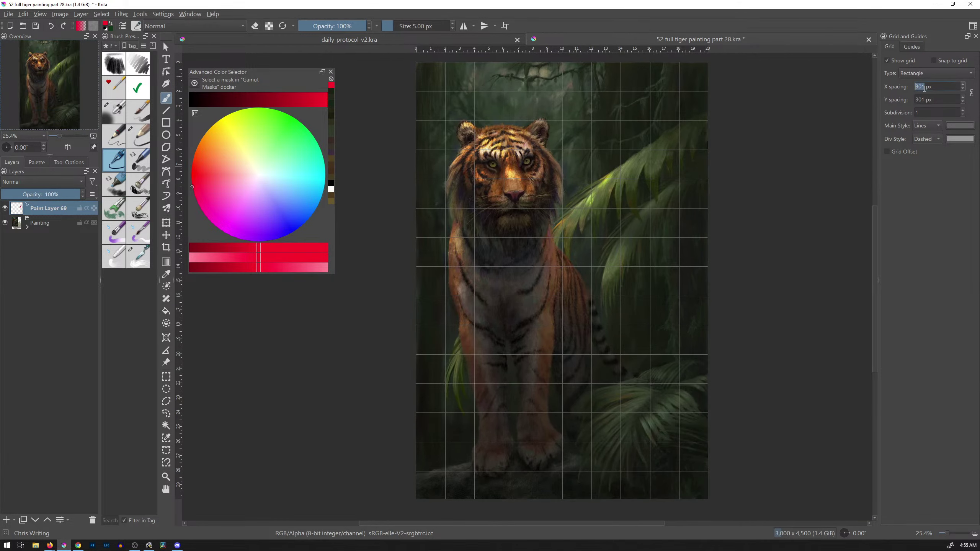
pyautogui.scroll(20, 925, 87)
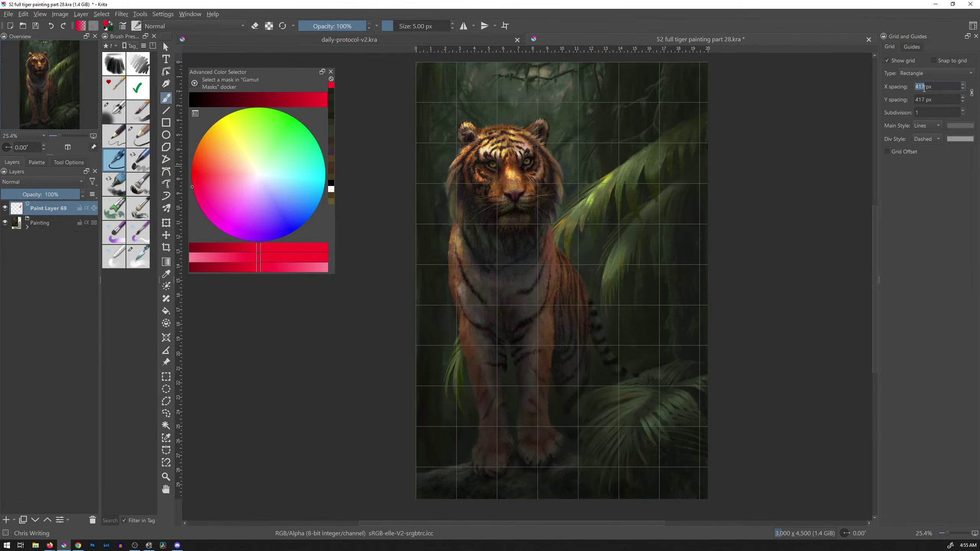
pyautogui.scroll(7, 925, 87)
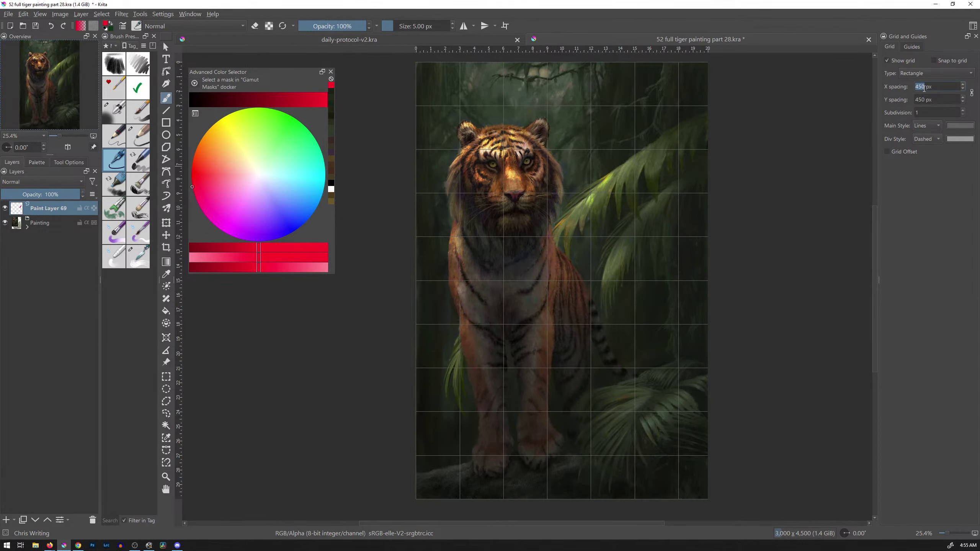
# Step: Increase the grid's X and Y spacing further to 600 px
pyautogui.scroll(20, 925, 87)
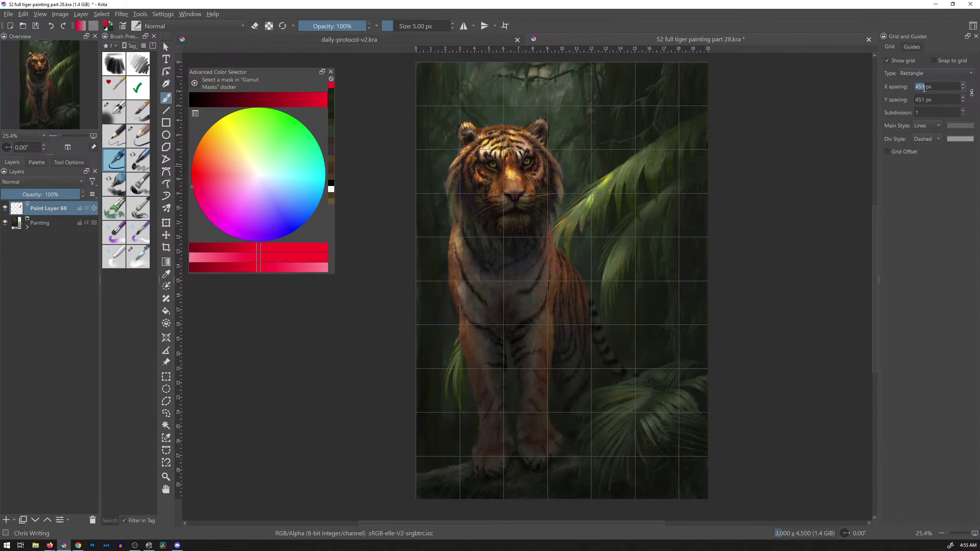
pyautogui.scroll(20, 925, 87)
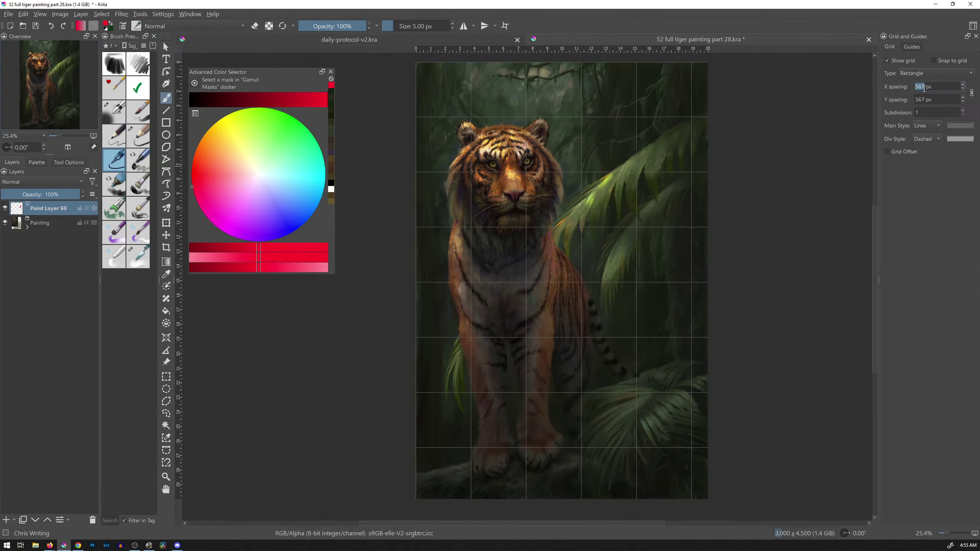
pyautogui.scroll(4, 926, 88)
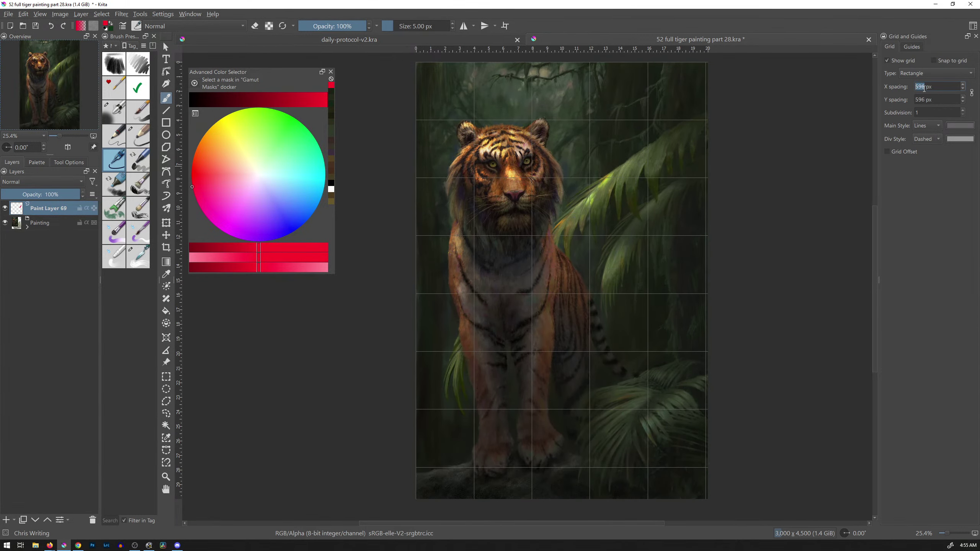
pyautogui.scroll(1, 925, 87)
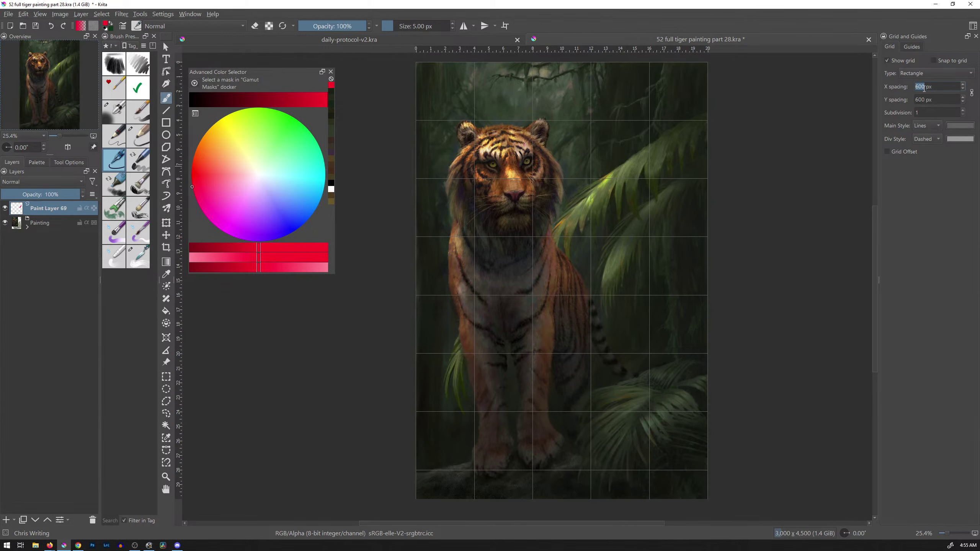
# Step: Lower the grid's X and Y spacing to about 420 px and nudge it up to about 428 px
pyautogui.scroll(-20, 924, 88)
pyautogui.scroll(-20, 925, 88)
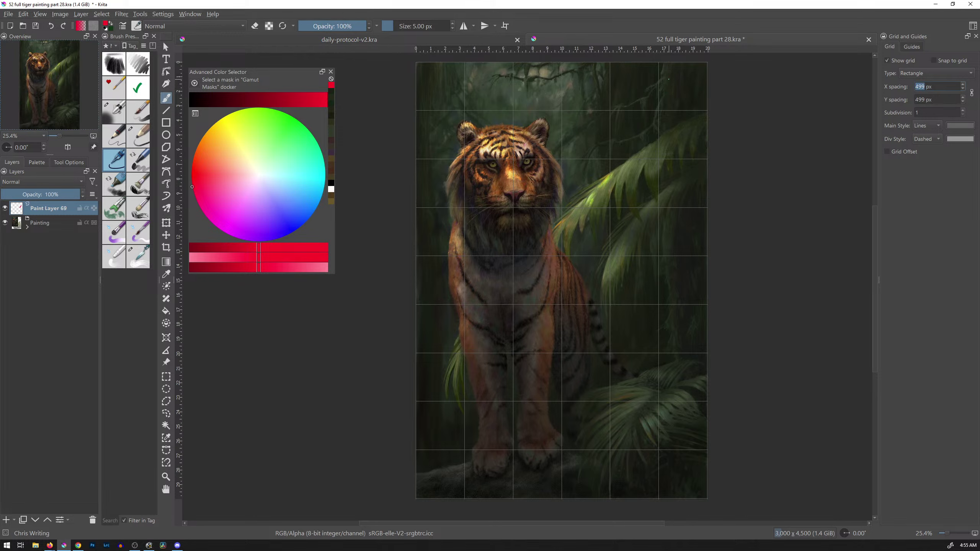
pyautogui.press('Down')
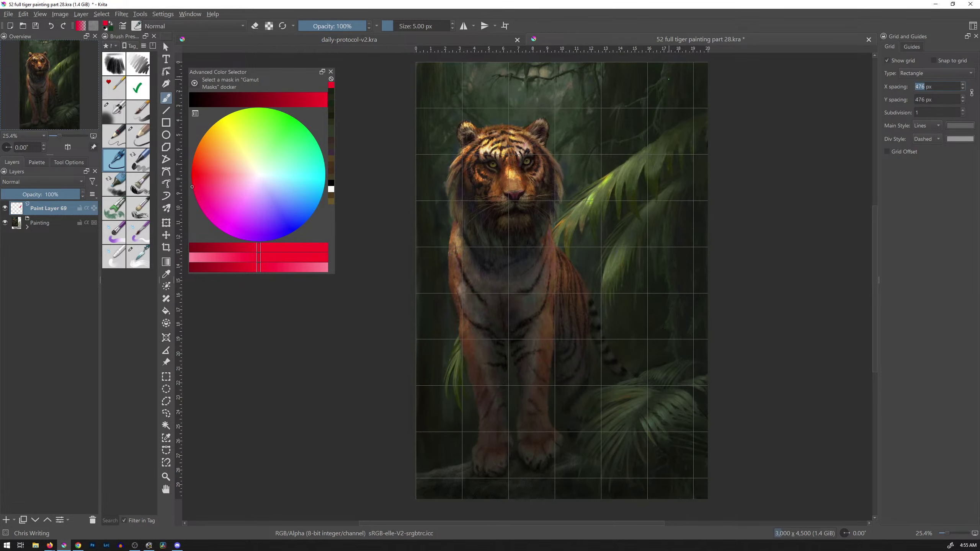
pyautogui.press('Up')
pyautogui.press('Up')
pyautogui.press('Up')
pyautogui.press('Up')
pyautogui.press('Up')
pyautogui.press('Up')
pyautogui.press('Up')
pyautogui.press('Up')
pyautogui.press('Up')
pyautogui.press('Up')
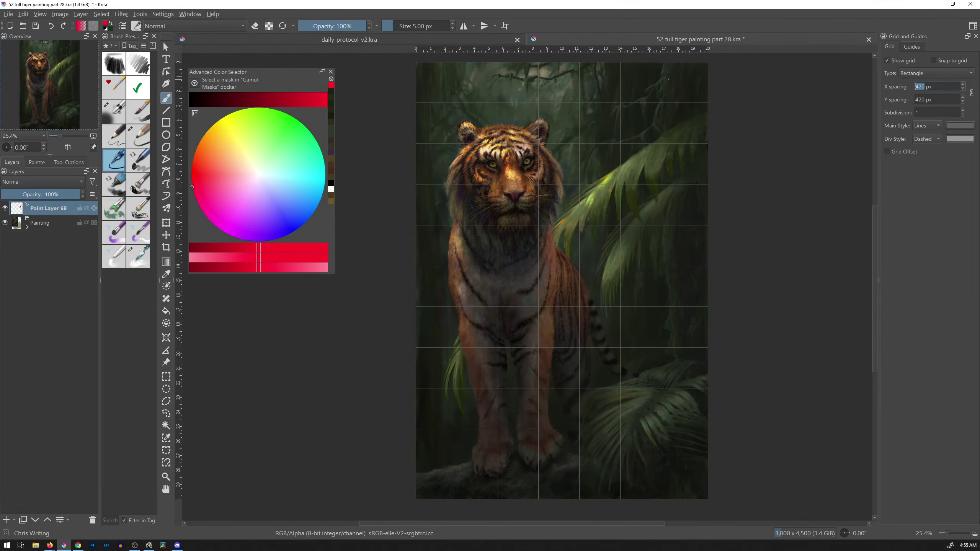
pyautogui.press('Up')
pyautogui.press('Up')
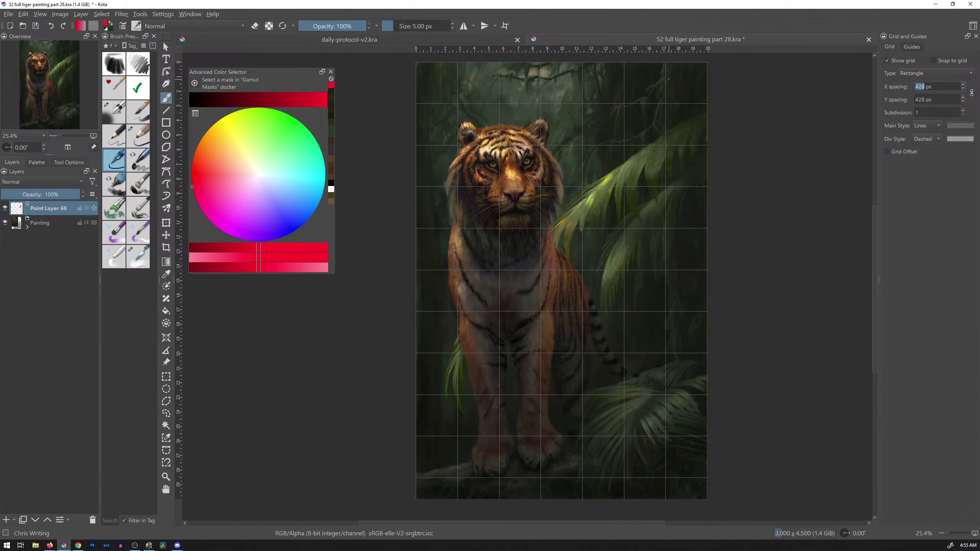
# Step: Step the grid's X and Y spacing down to 360 px and back up until it is 375 px
pyautogui.press('Down')
pyautogui.press('Down')
pyautogui.press('Down')
pyautogui.press('Down')
pyautogui.press('Down')
pyautogui.press('Down')
pyautogui.press('Down')
pyautogui.press('Down')
pyautogui.press('Down')
pyautogui.press('Down')
pyautogui.press('Down')
pyautogui.press('Down')
pyautogui.press('Down')
pyautogui.press('Down')
pyautogui.press('Down')
pyautogui.press('Down')
pyautogui.press('Down')
pyautogui.press('Down')
pyautogui.press('Down')
pyautogui.press('Down')
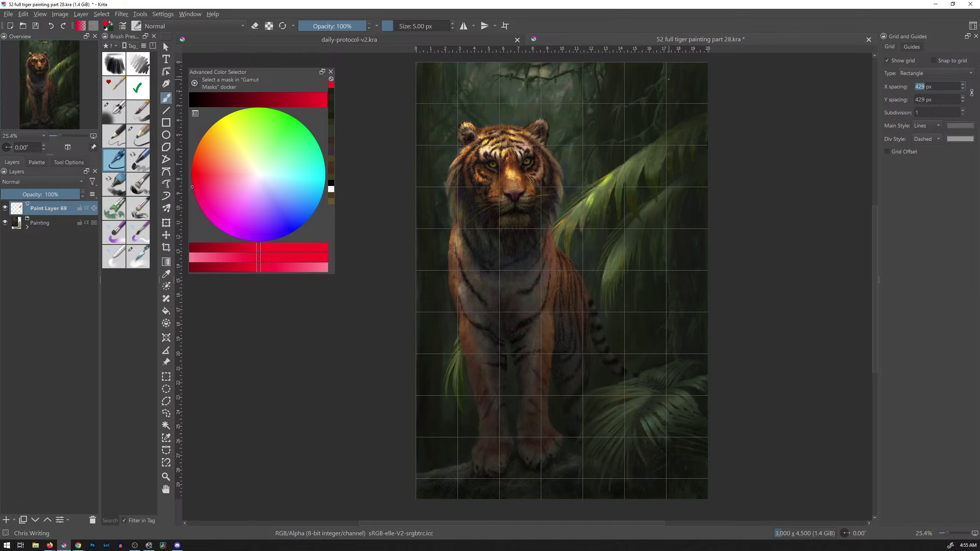
pyautogui.press('Down')
pyautogui.press('Down')
pyautogui.press('Down')
pyautogui.press('Down')
pyautogui.press('Down')
pyautogui.press('Down')
pyautogui.press('Down')
pyautogui.press('Down')
pyautogui.press('Down')
pyautogui.press('Down')
pyautogui.press('Down')
pyautogui.press('Down')
pyautogui.press('Down')
pyautogui.press('Down')
pyautogui.press('Down')
pyautogui.press('Down')
pyautogui.press('Down')
pyautogui.press('Down')
pyautogui.press('Down')
pyautogui.press('Down')
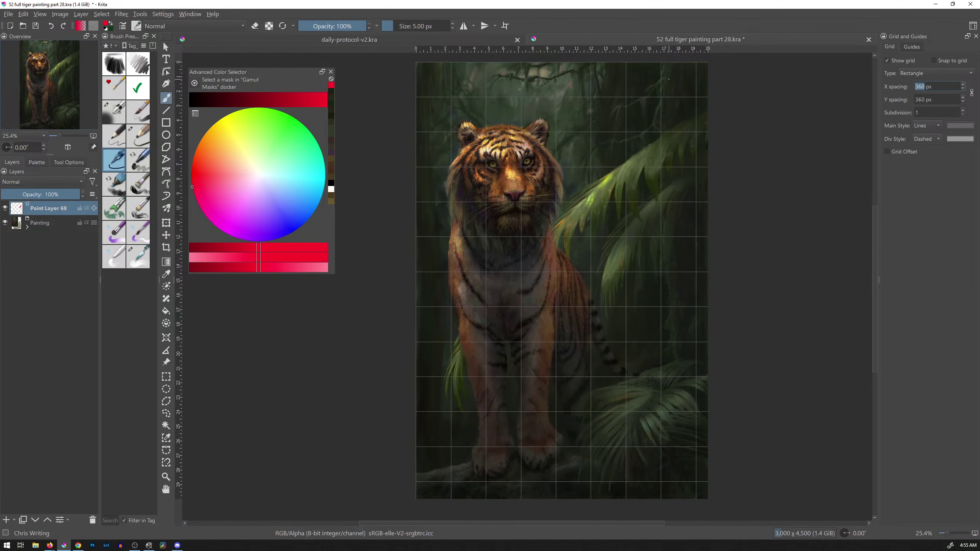
pyautogui.press('Up')
pyautogui.press('Up')
pyautogui.press('Up')
pyautogui.press('Up')
pyautogui.press('Up')
pyautogui.press('Up')
pyautogui.press('Up')
pyautogui.press('Up')
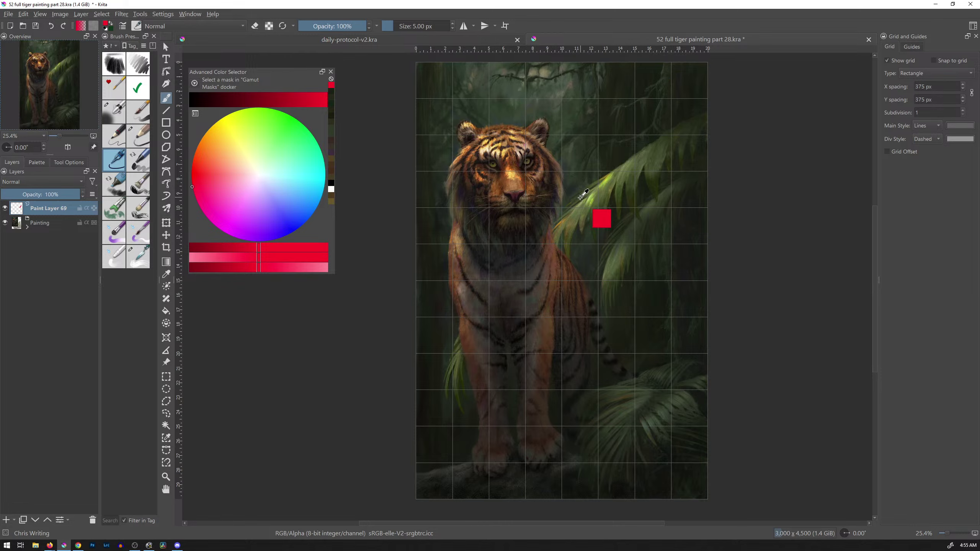
# Step: Examine the gridded tiger's face at 100% and return to a view of the whole painting
pyautogui.press('1')
pyautogui.moveTo(494, 149); pyautogui.dragTo(539, 392)
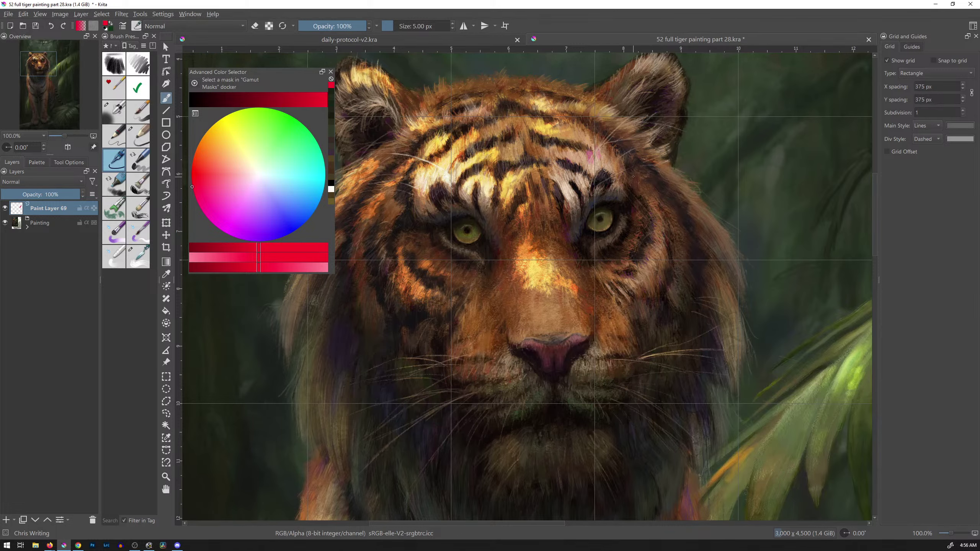
pyautogui.press('2')
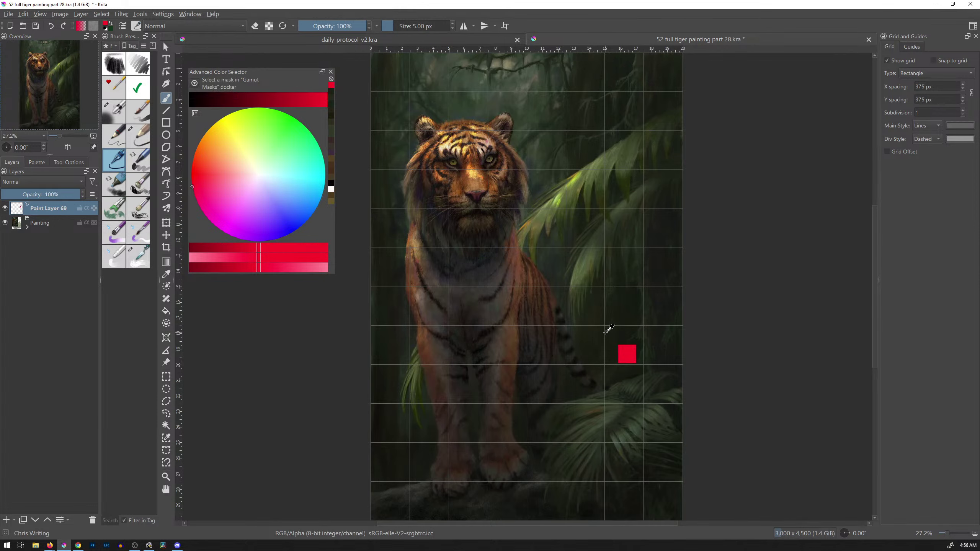
pyautogui.moveTo(603, 330); pyautogui.dragTo(602, 333)
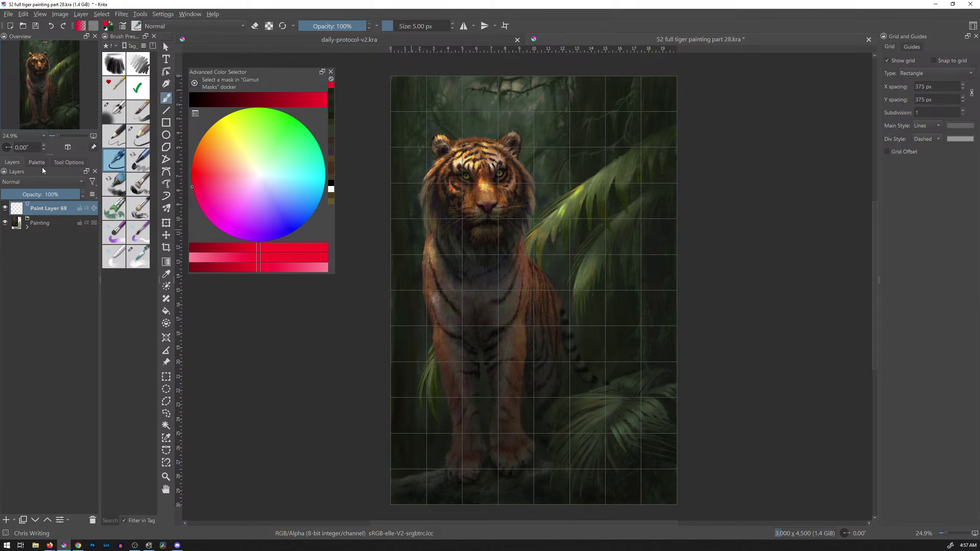
# Step: Check the brush's tool options and turn on snapping to the grid for the canvas
pyautogui.click(69, 163)
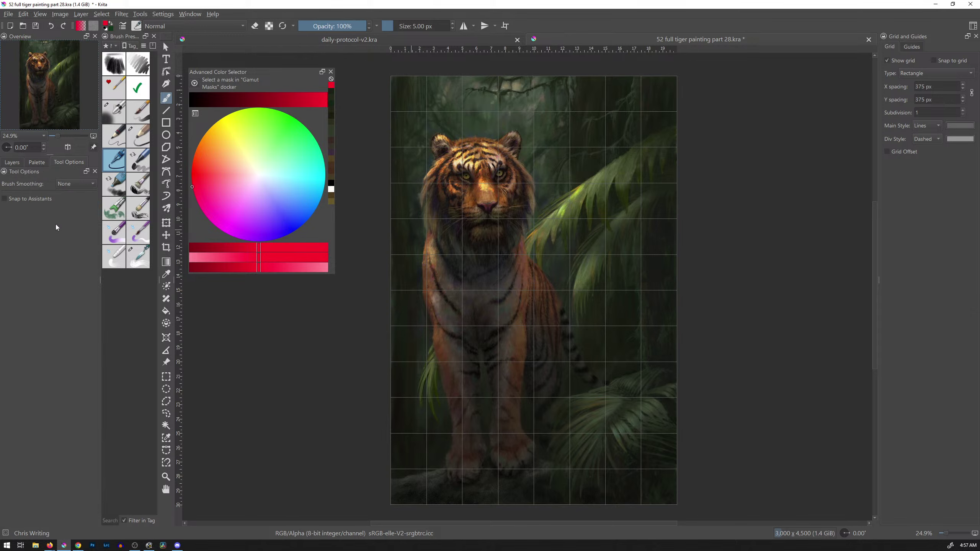
pyautogui.click(12, 162)
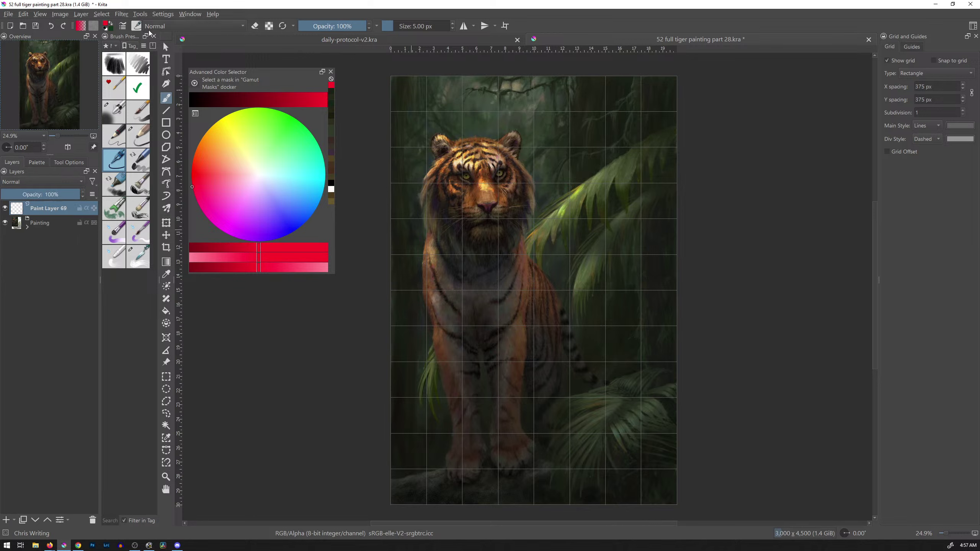
pyautogui.click(40, 13)
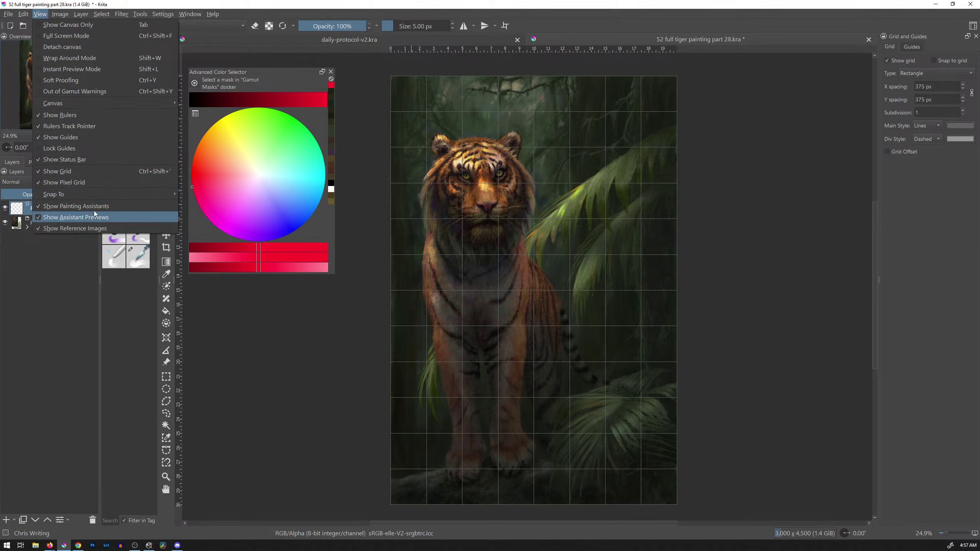
pyautogui.moveTo(103, 196)
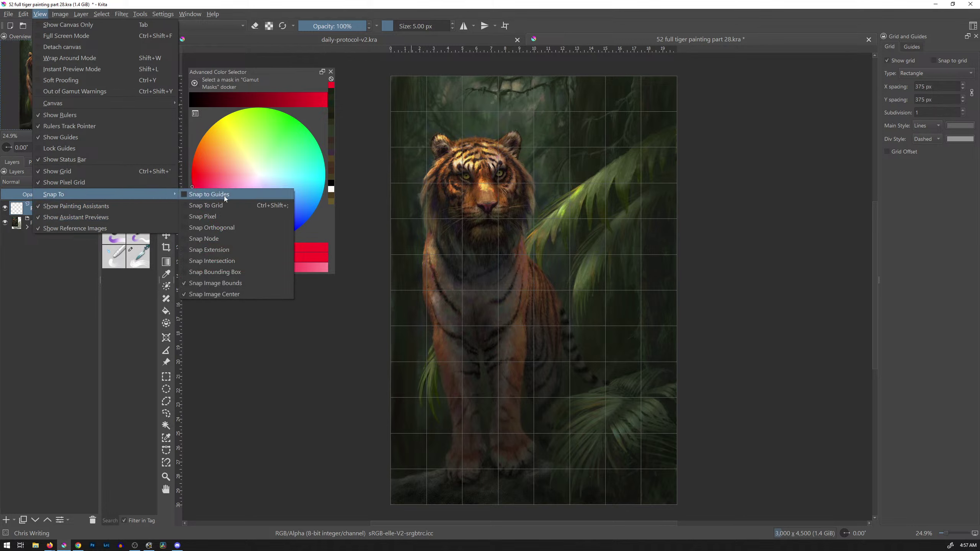
pyautogui.click(184, 206)
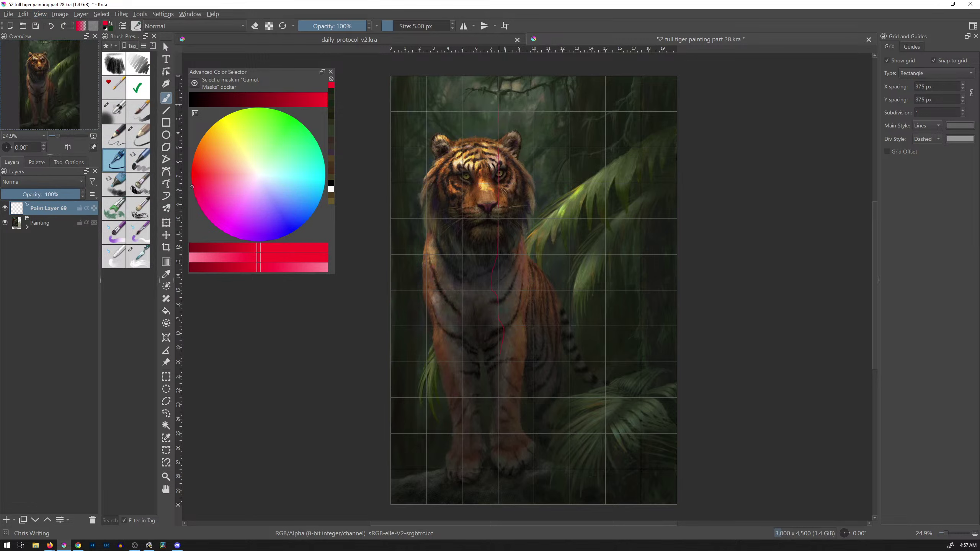
# Step: Undo the stray brush stroke and draw straight 5 px red vertical lines over the canvas grid with the Line tool
pyautogui.hotkey('ctrl', 'z')
pyautogui.press('v')
pyautogui.moveTo(427, 73); pyautogui.dragTo(426, 507)
pyautogui.moveTo(462, 507)
pyautogui.mouseDown()
pyautogui.moveTo(466, 68)
pyautogui.moveTo(508, 77)
pyautogui.moveTo(498, 75)
pyautogui.moveTo(505, 355)
pyautogui.moveTo(497, 506)
pyautogui.moveTo(537, 380)
pyautogui.moveTo(538, 73)
pyautogui.moveTo(573, 184)
pyautogui.moveTo(571, 511)
pyautogui.moveTo(609, 457)
pyautogui.moveTo(606, 70)
pyautogui.moveTo(650, 262)
pyautogui.moveTo(641, 509)
pyautogui.mouseUp()
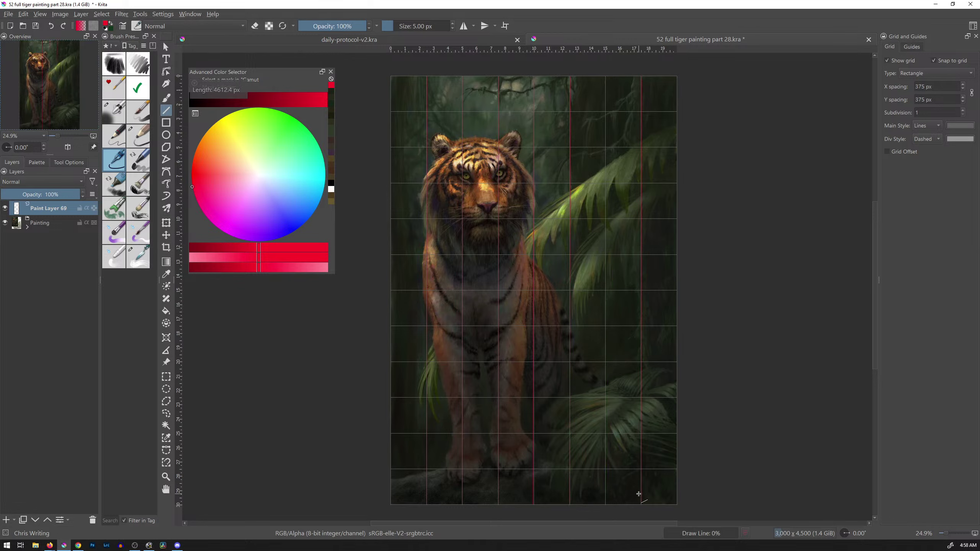
# Step: Trace the grid's horizontal lines across the full width of the painting with straight red lines
pyautogui.moveTo(390, 112); pyautogui.dragTo(681, 112)
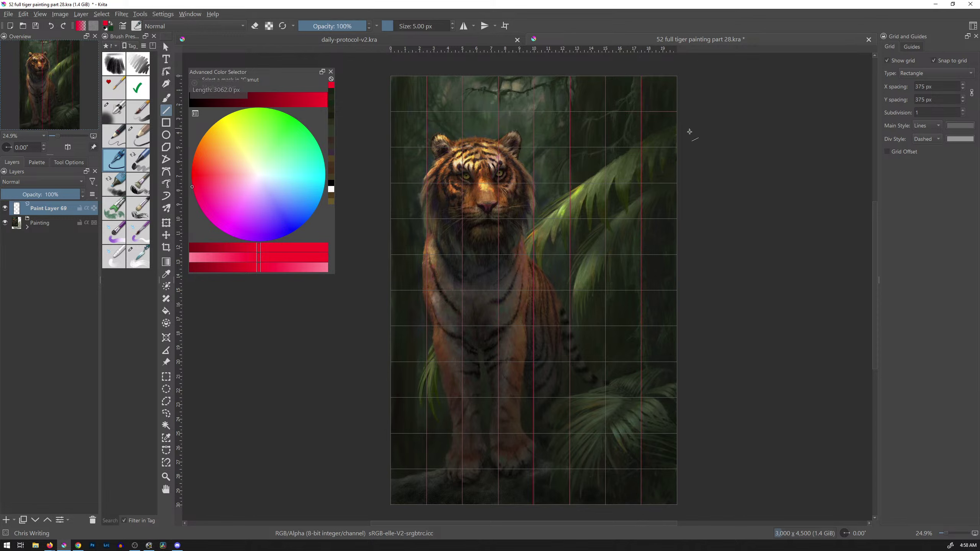
pyautogui.moveTo(682, 148); pyautogui.dragTo(373, 149)
pyautogui.moveTo(381, 183); pyautogui.dragTo(691, 184)
pyautogui.moveTo(685, 219); pyautogui.dragTo(679, 255)
pyautogui.moveTo(684, 291); pyautogui.dragTo(378, 291)
pyautogui.moveTo(382, 327); pyautogui.dragTo(687, 326)
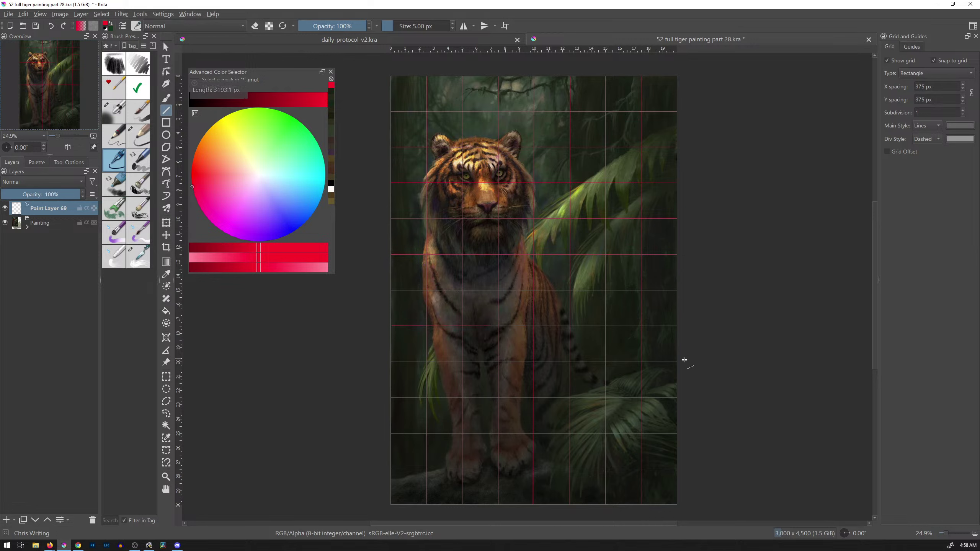
pyautogui.moveTo(683, 362); pyautogui.dragTo(376, 363)
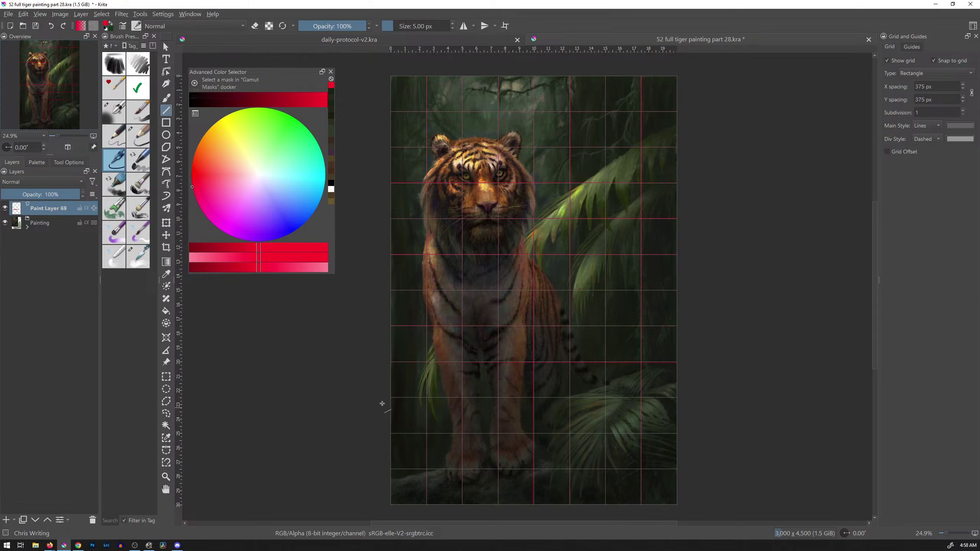
pyautogui.moveTo(386, 400); pyautogui.dragTo(693, 394)
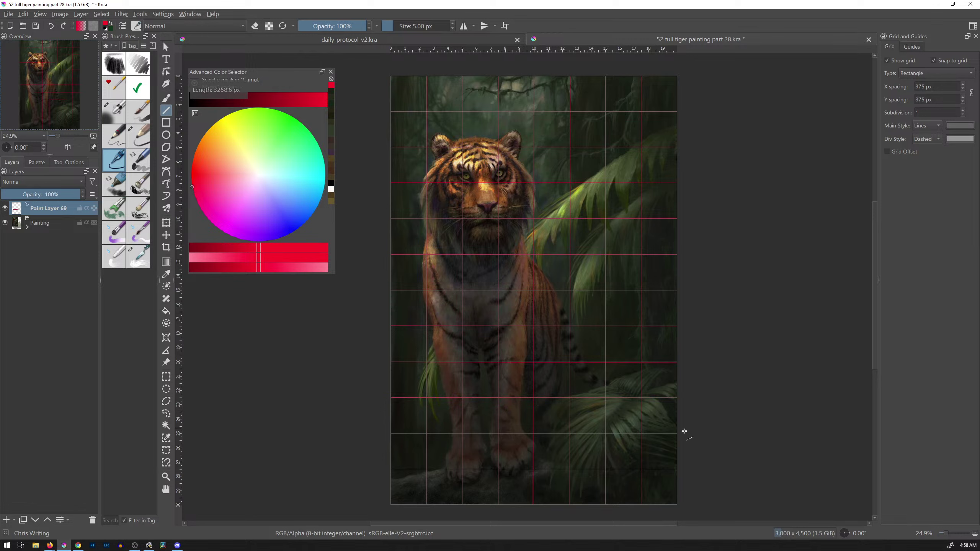
pyautogui.moveTo(683, 434); pyautogui.dragTo(383, 433)
pyautogui.moveTo(387, 471); pyautogui.dragTo(683, 470)
# Step: Hide the built-in canvas grid and close the Grid and Guides docker
pyautogui.click(887, 60)
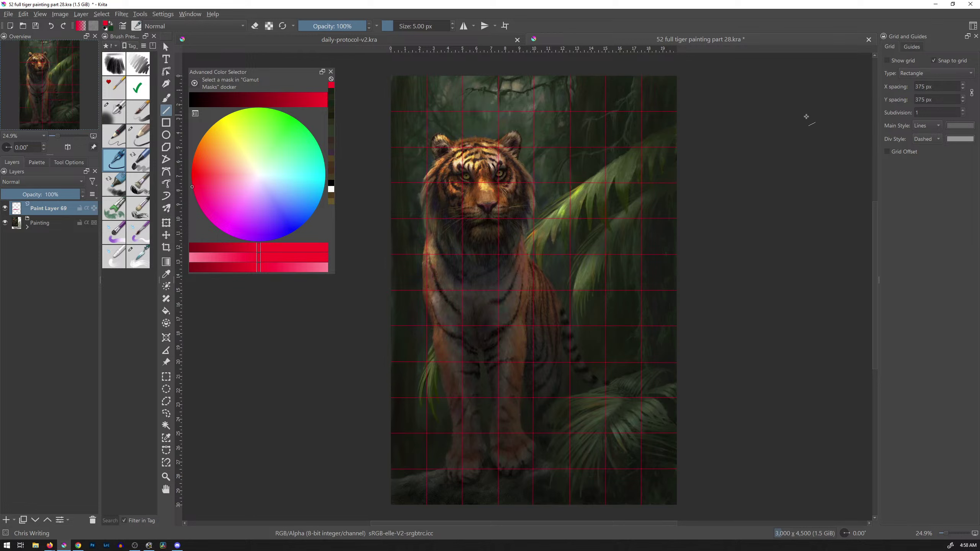
pyautogui.click(976, 36)
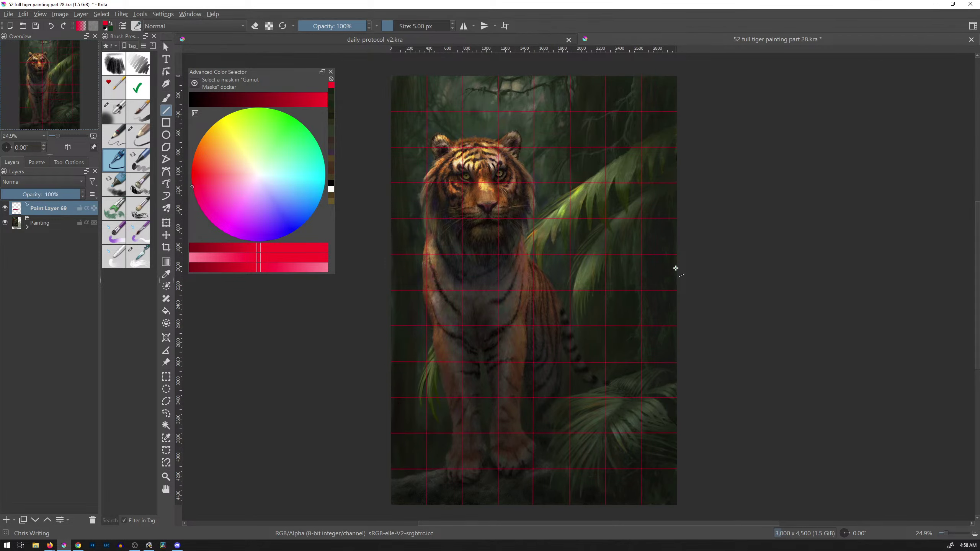
# Step: Inspect the red grid over the tiger's face at 100% and set the ruler units to inches
pyautogui.moveTo(677, 257); pyautogui.dragTo(690, 231)
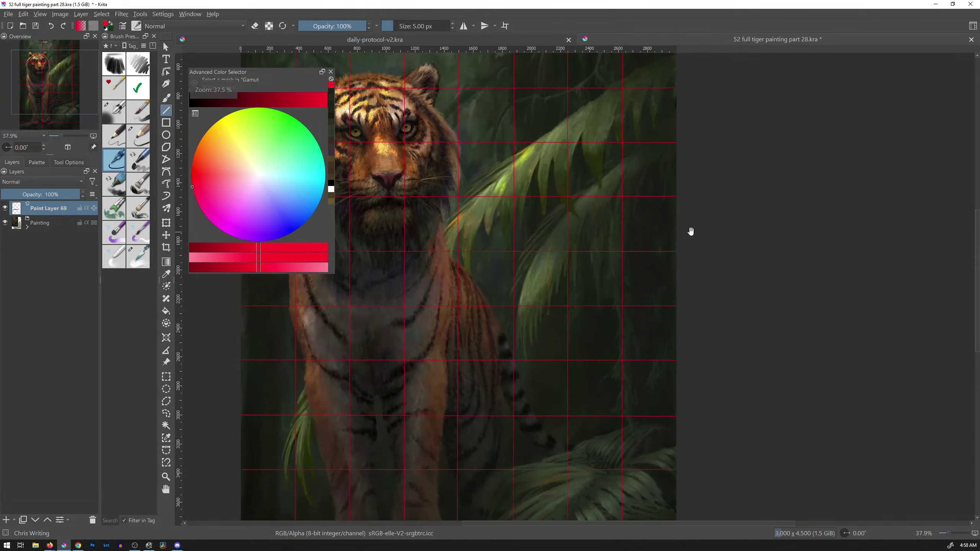
pyautogui.press('1')
pyautogui.moveTo(538, 167); pyautogui.dragTo(700, 313)
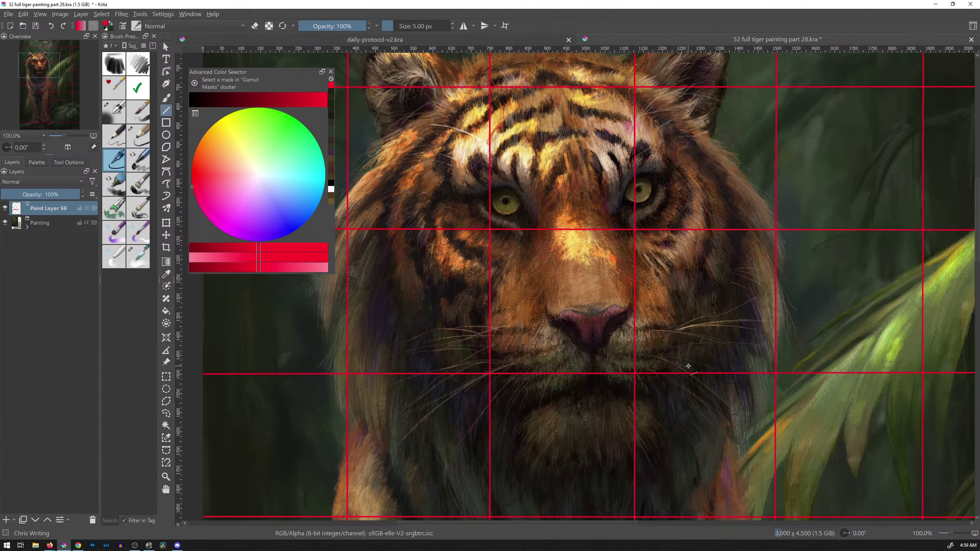
pyautogui.moveTo(705, 176); pyautogui.dragTo(673, 231)
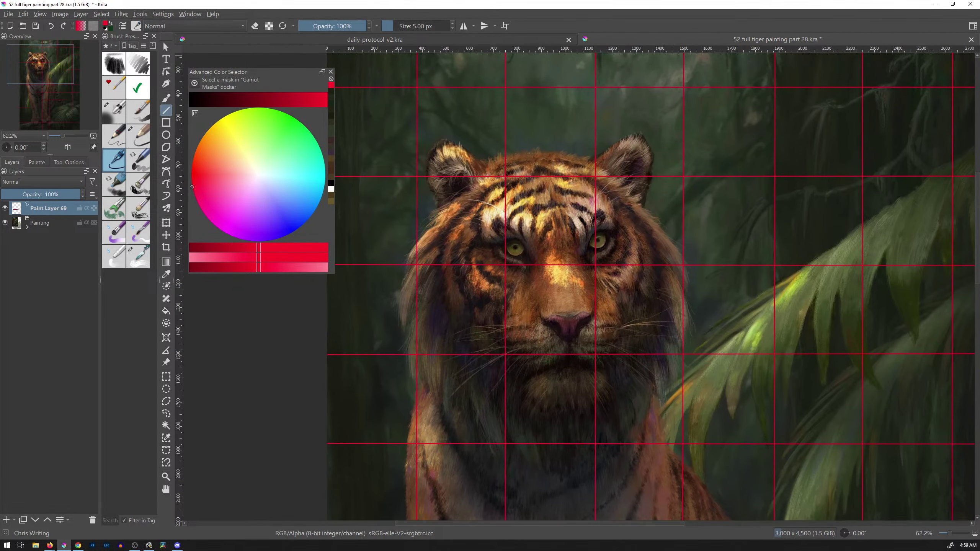
pyautogui.rightClick(615, 49)
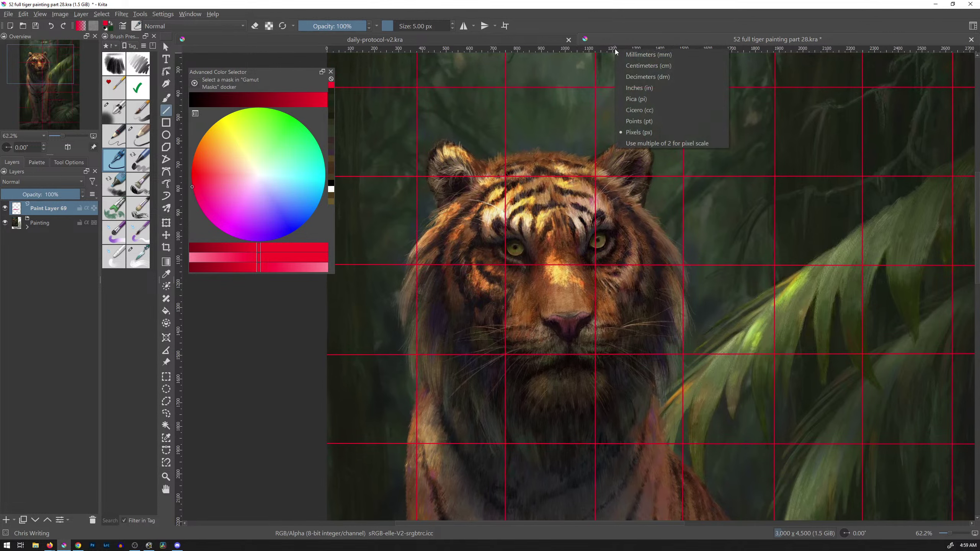
pyautogui.click(636, 86)
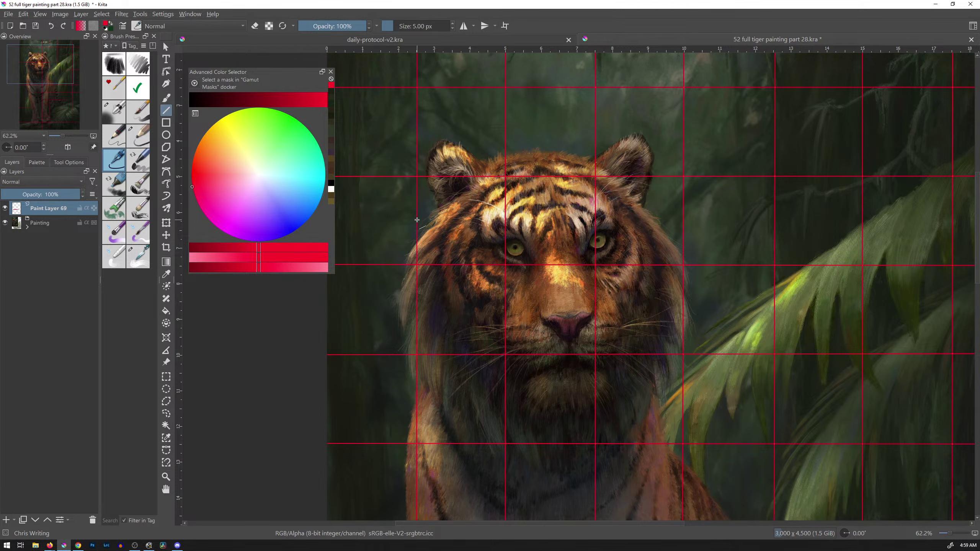
# Step: Draw two horizontal and three vertical red lines that halve the grid cells over the tiger's face
pyautogui.moveTo(417, 220); pyautogui.dragTo(684, 220)
pyautogui.moveTo(418, 311); pyautogui.dragTo(683, 310)
pyautogui.moveTo(551, 178); pyautogui.dragTo(550, 440)
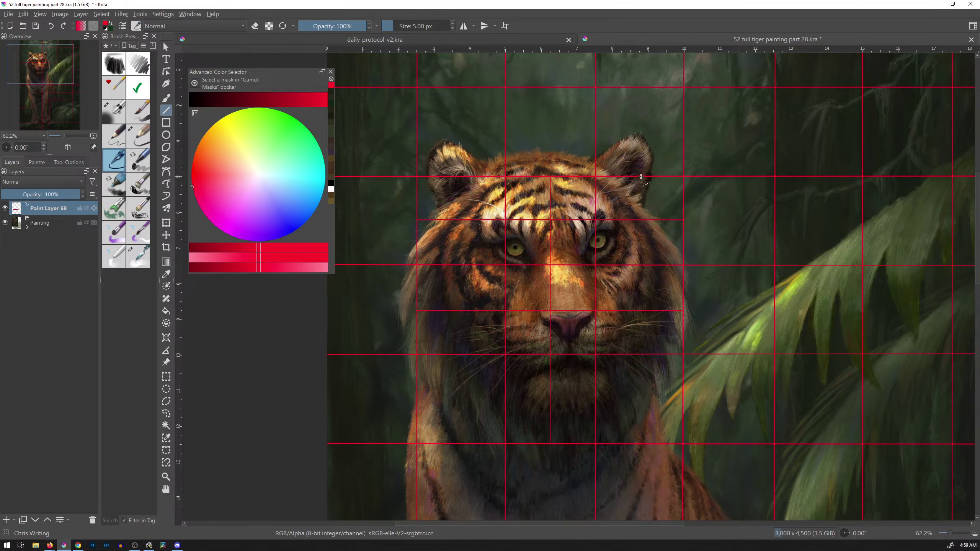
pyautogui.moveTo(640, 178); pyautogui.dragTo(647, 447)
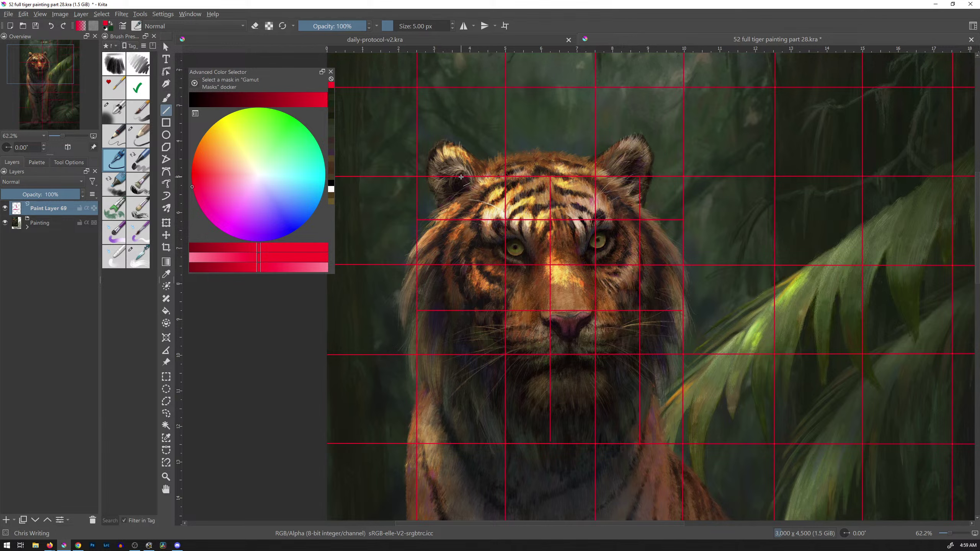
pyautogui.moveTo(460, 177); pyautogui.dragTo(470, 448)
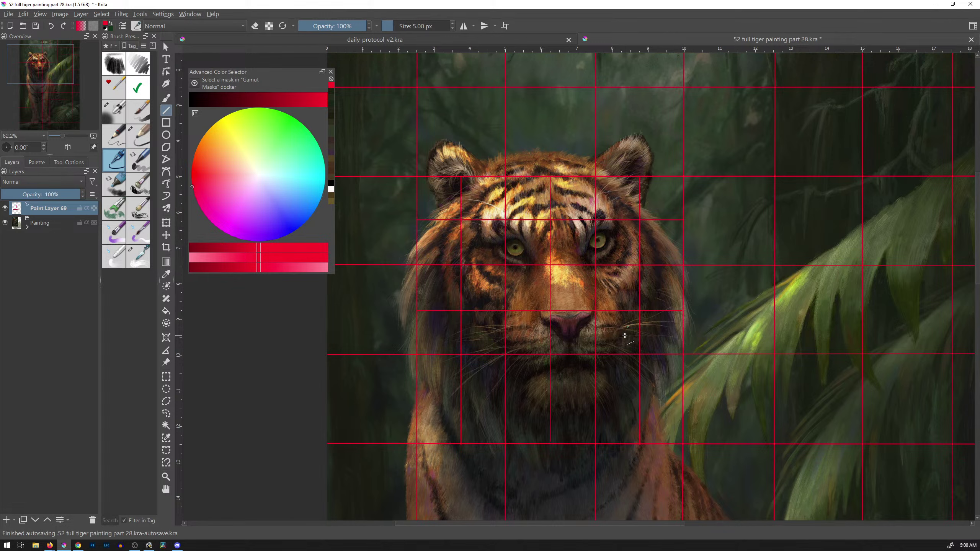
# Step: Undo the five subdividing lines over the tiger's face
pyautogui.hotkey('ctrl', 'z')
pyautogui.hotkey('ctrl', 'z')
pyautogui.hotkey('ctrl', 'z')
pyautogui.hotkey('ctrl', 'z')
pyautogui.hotkey('ctrl', 'z')
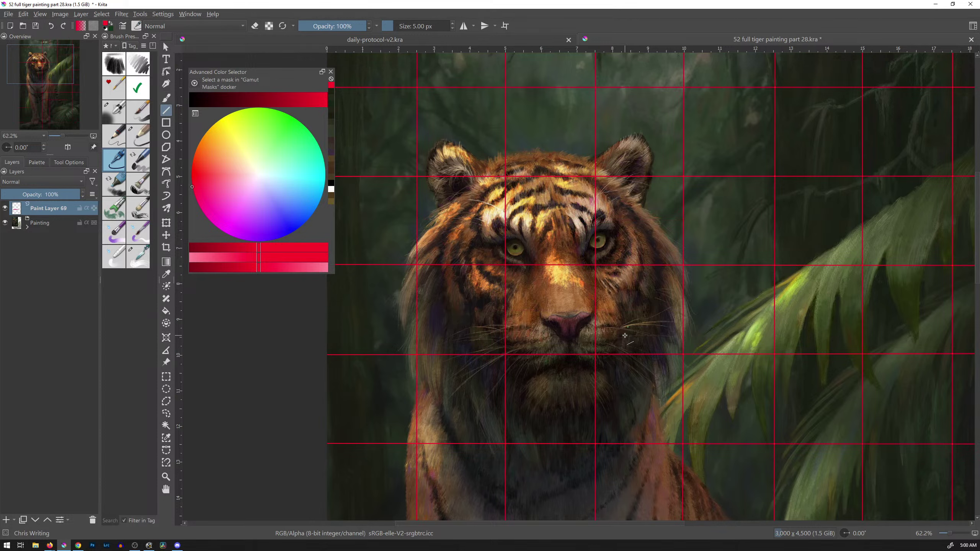
# Step: Lower the red grid layer's opacity to 40% and save the painting, returning to the brush tool
pyautogui.moveTo(73, 195); pyautogui.dragTo(25, 196)
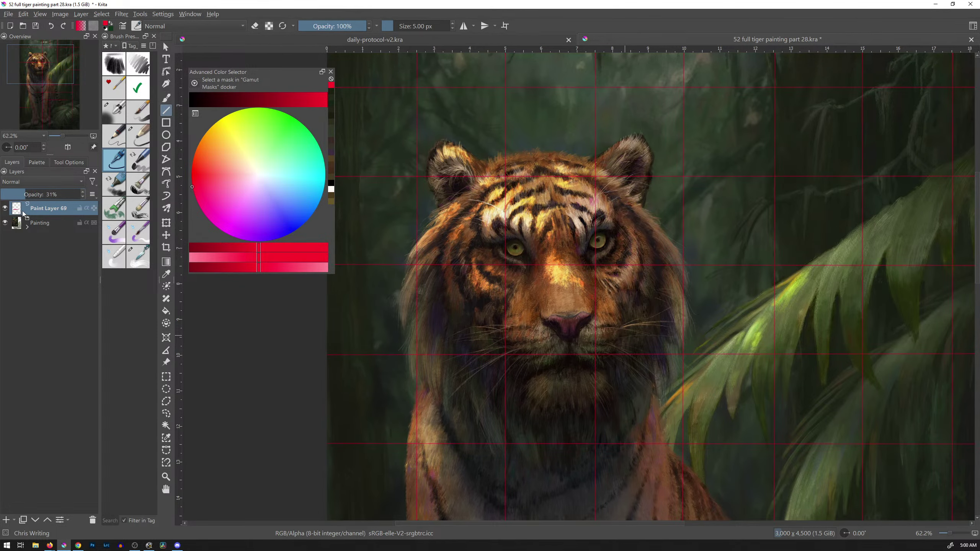
pyautogui.moveTo(25, 195); pyautogui.dragTo(37, 195)
pyautogui.hotkey('ctrl', 's')
pyautogui.press('2')
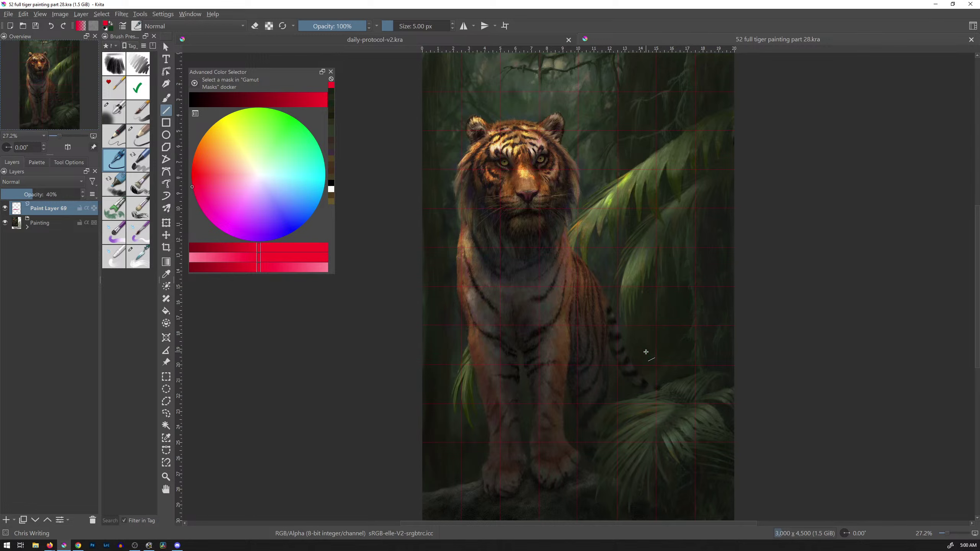
pyautogui.press('b')
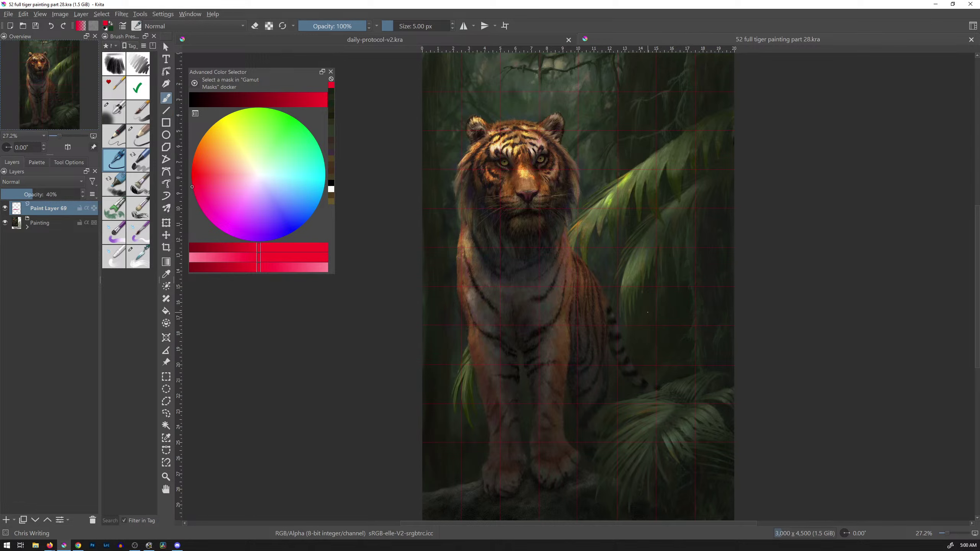